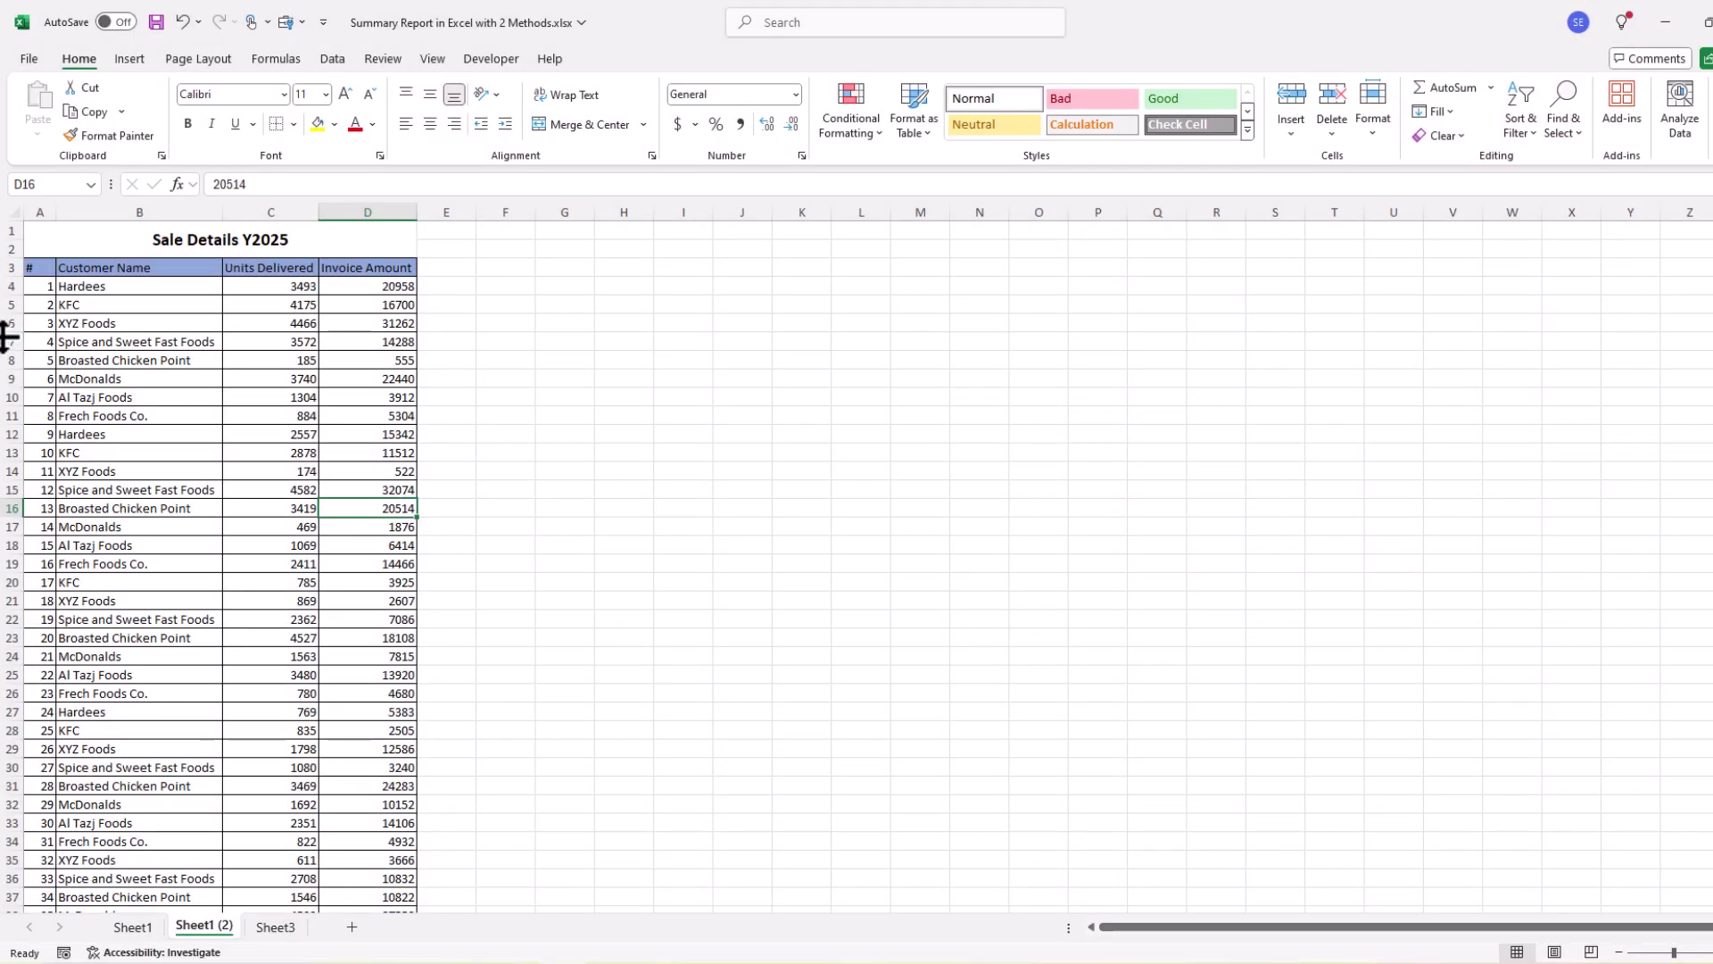
- Review the Sale Details Y2025 records by highlighting customer names, units delivered and invoice amounts
{"action": "left_click_drag", "start_coordinate": [47, 328], "coordinate": [306, 631]}
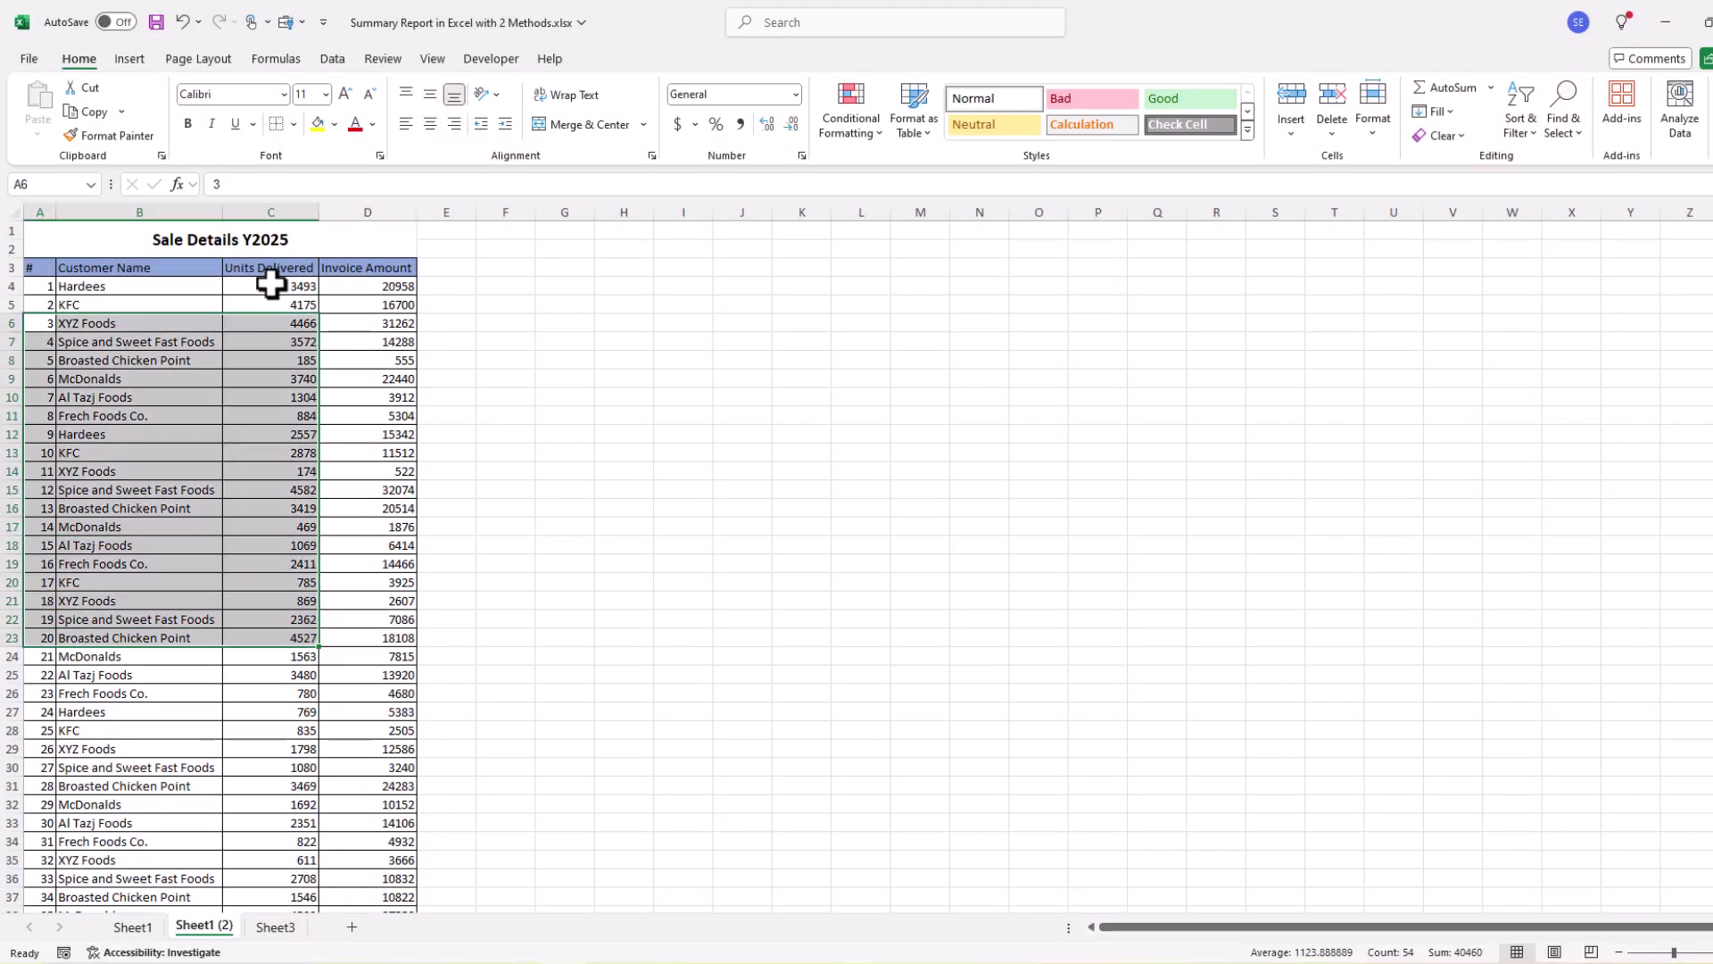
{"action": "left_click", "coordinate": [202, 239]}
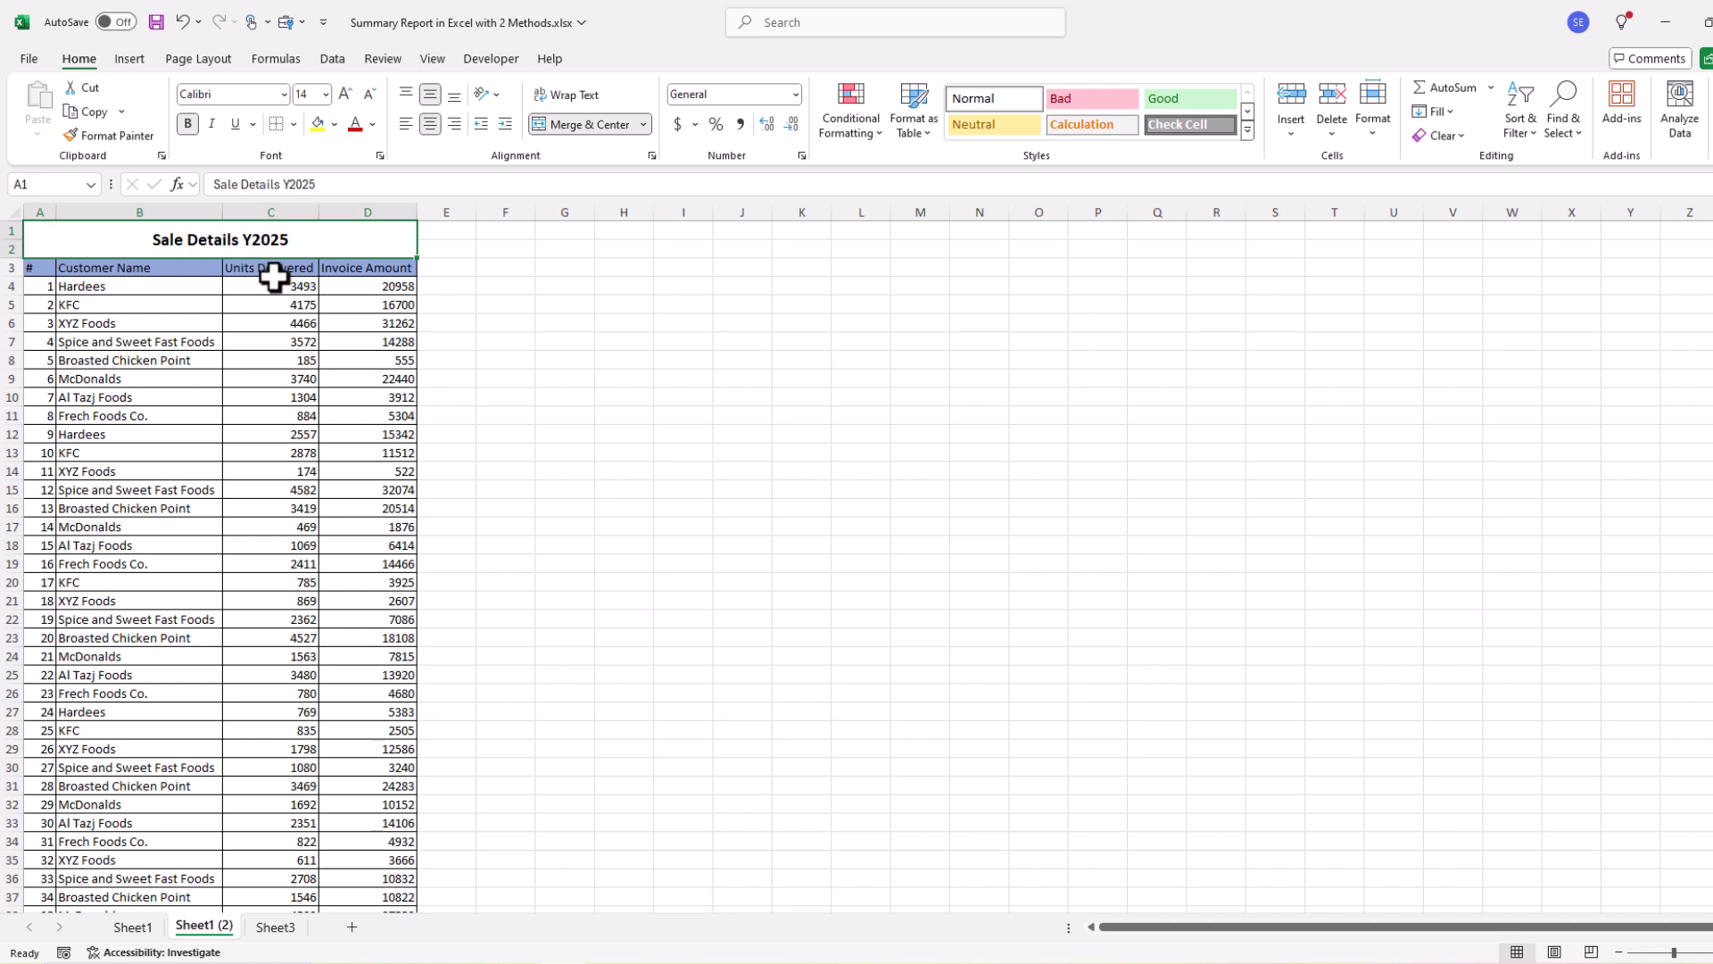
{"action": "left_click", "coordinate": [346, 485]}
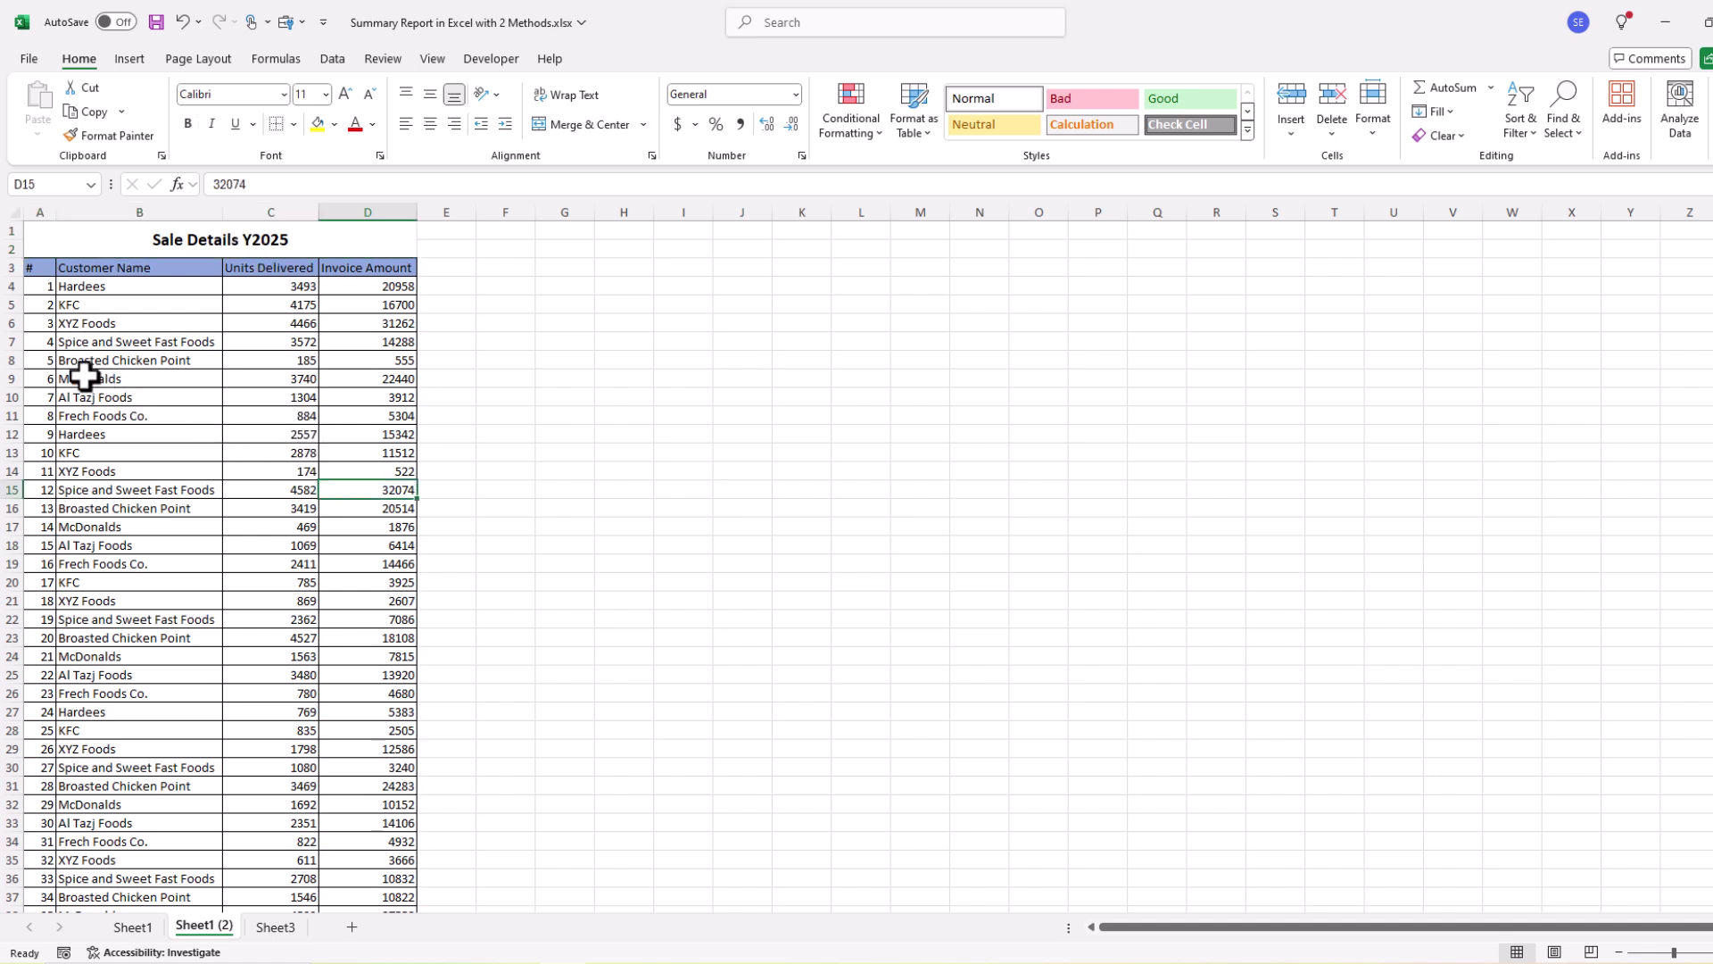
{"action": "left_click_drag", "start_coordinate": [27, 357], "coordinate": [352, 547]}
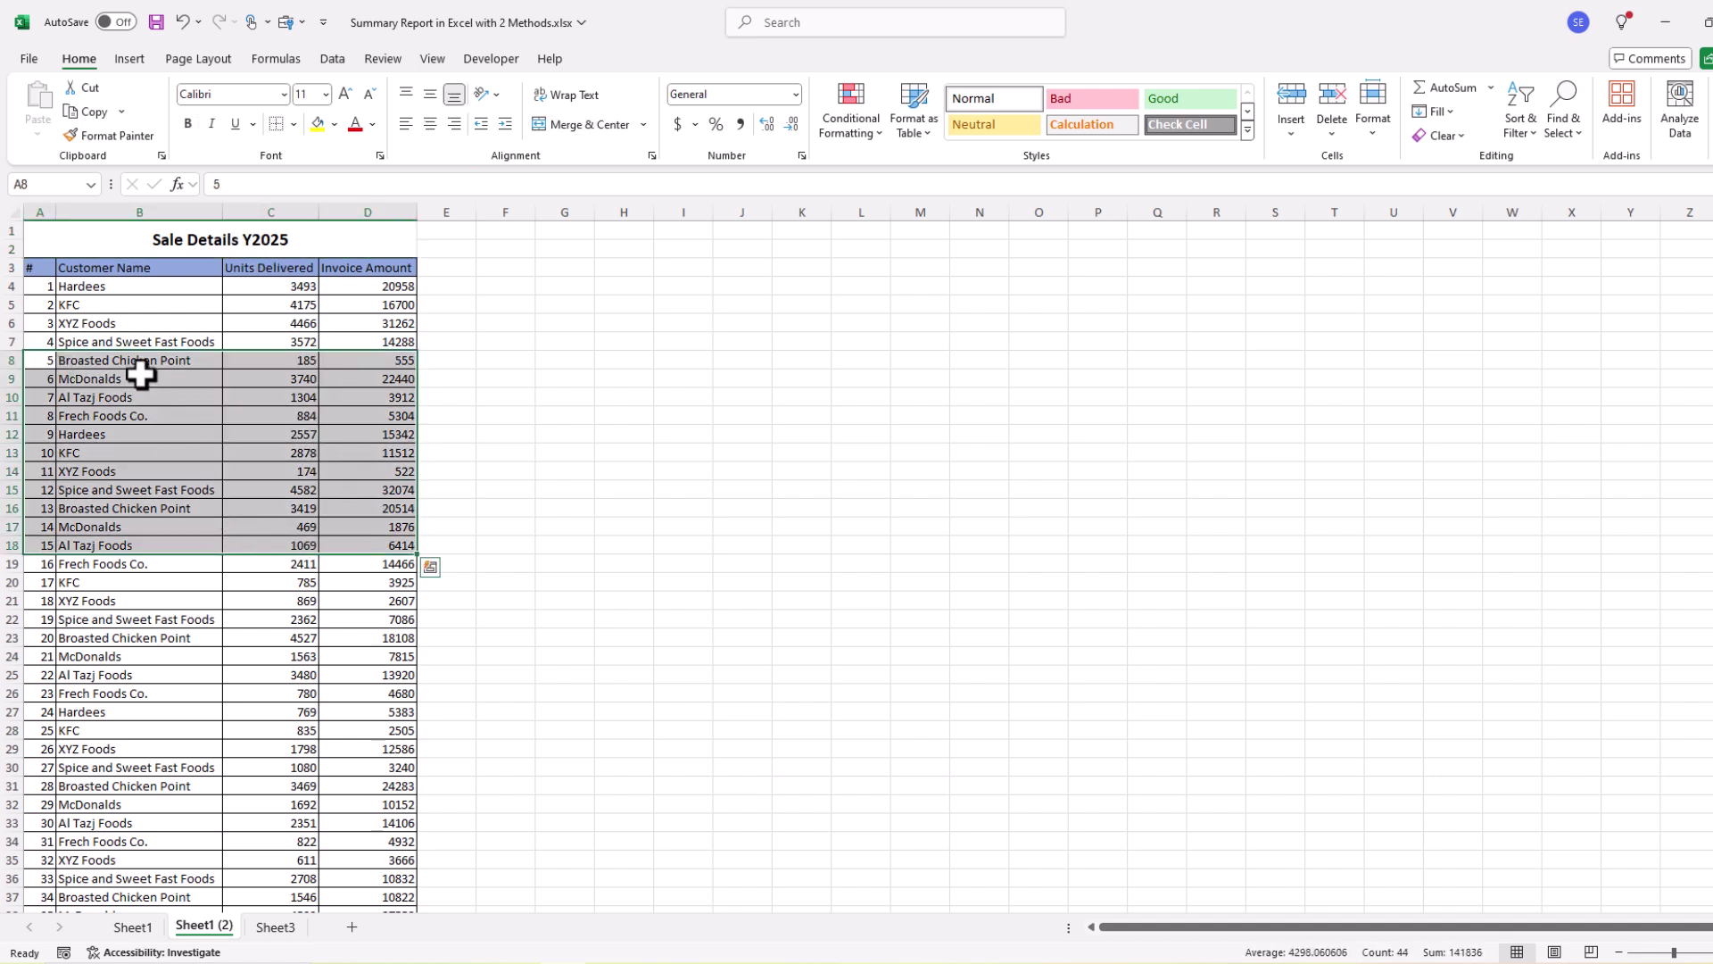
{"action": "left_click_drag", "start_coordinate": [126, 325], "coordinate": [139, 619]}
{"action": "left_click_drag", "start_coordinate": [291, 348], "coordinate": [303, 620]}
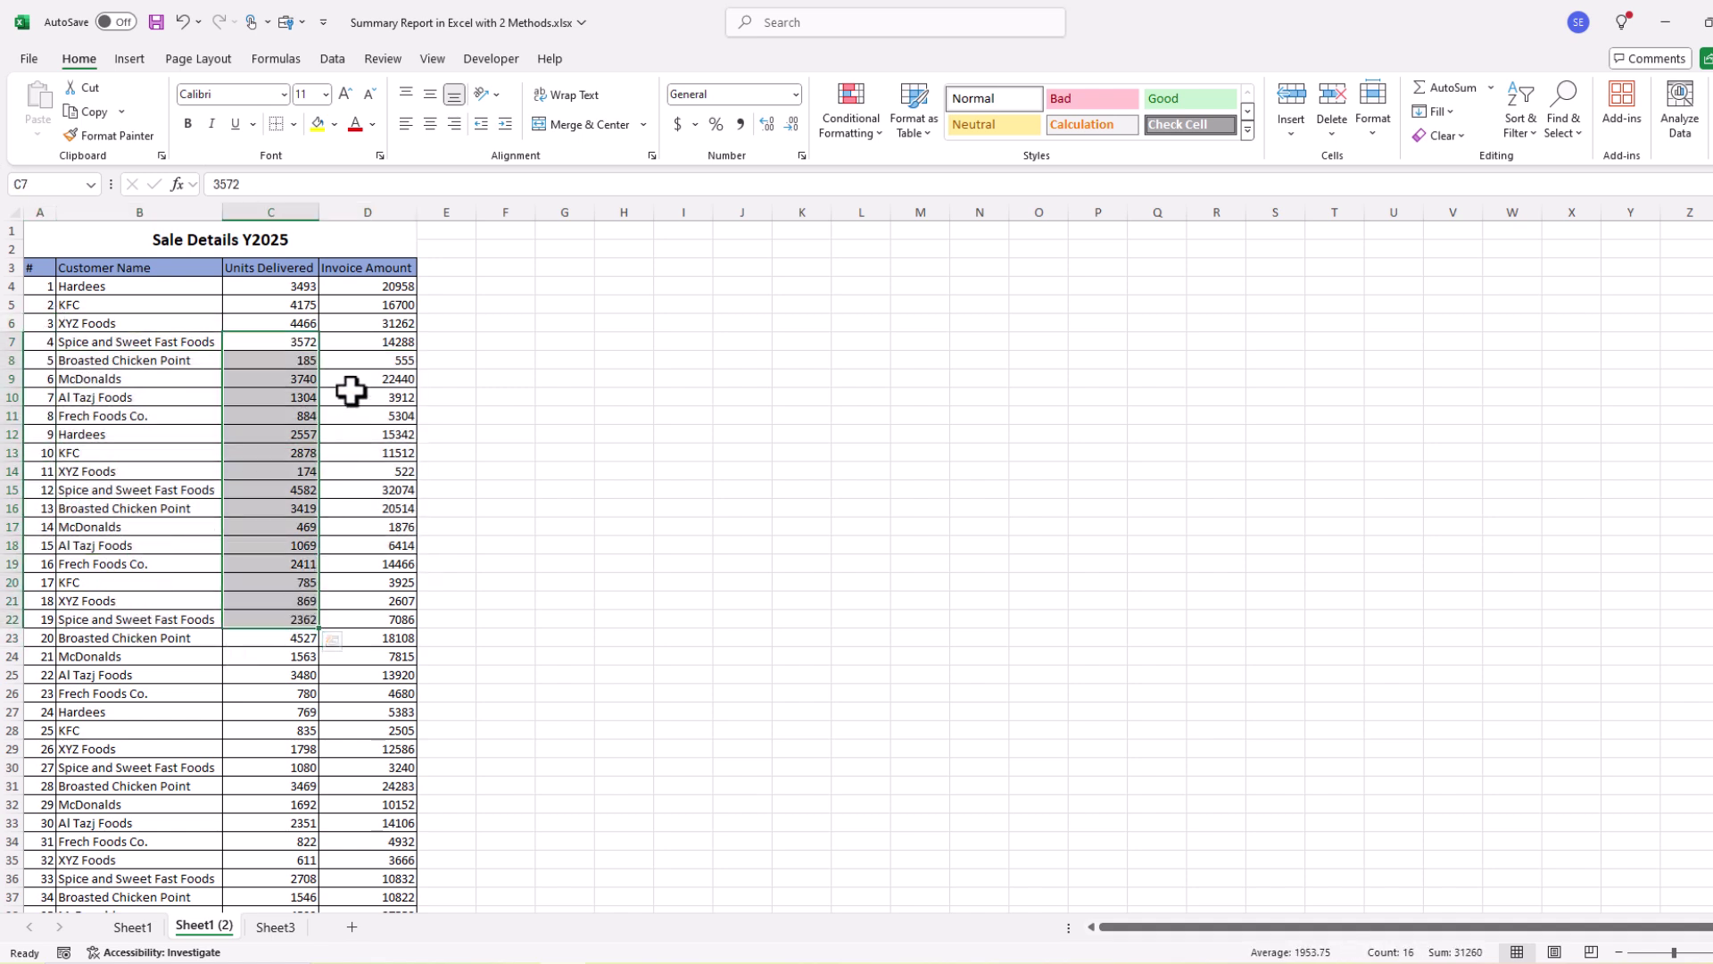
{"action": "left_click_drag", "start_coordinate": [383, 309], "coordinate": [390, 542]}
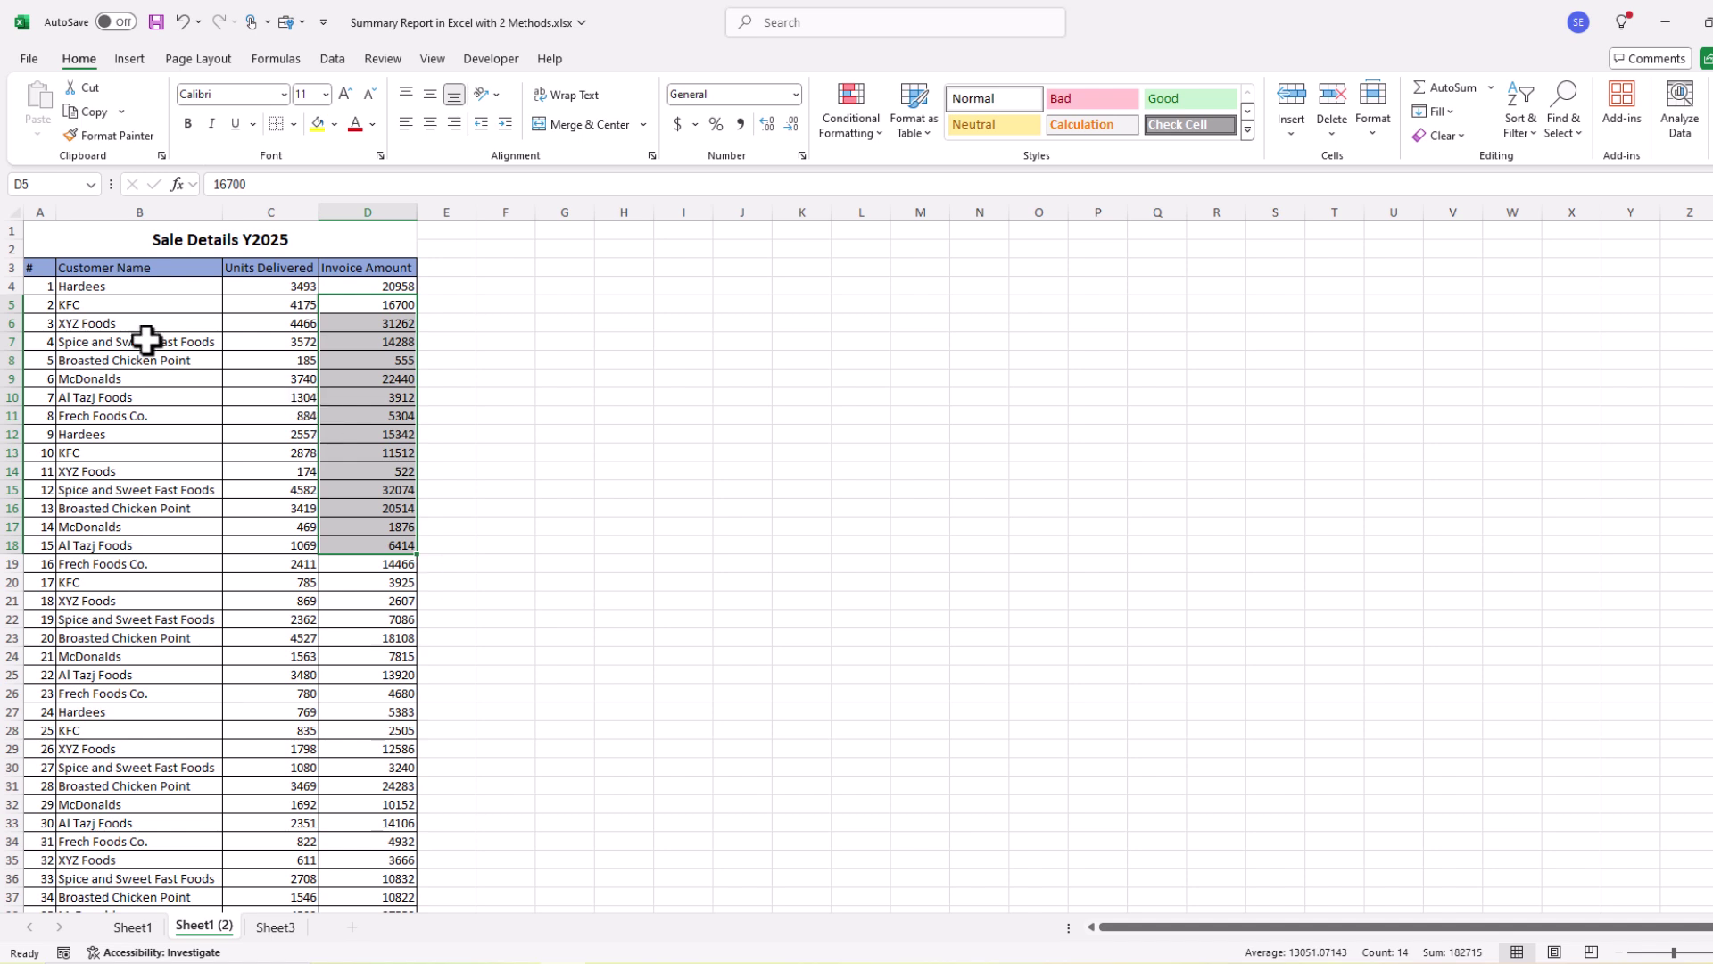
{"action": "left_click_drag", "start_coordinate": [140, 337], "coordinate": [143, 416]}
- Check KFC's rows in B5:D9, then select the header row A3:D3 of the sales table
{"action": "left_click", "coordinate": [344, 452]}
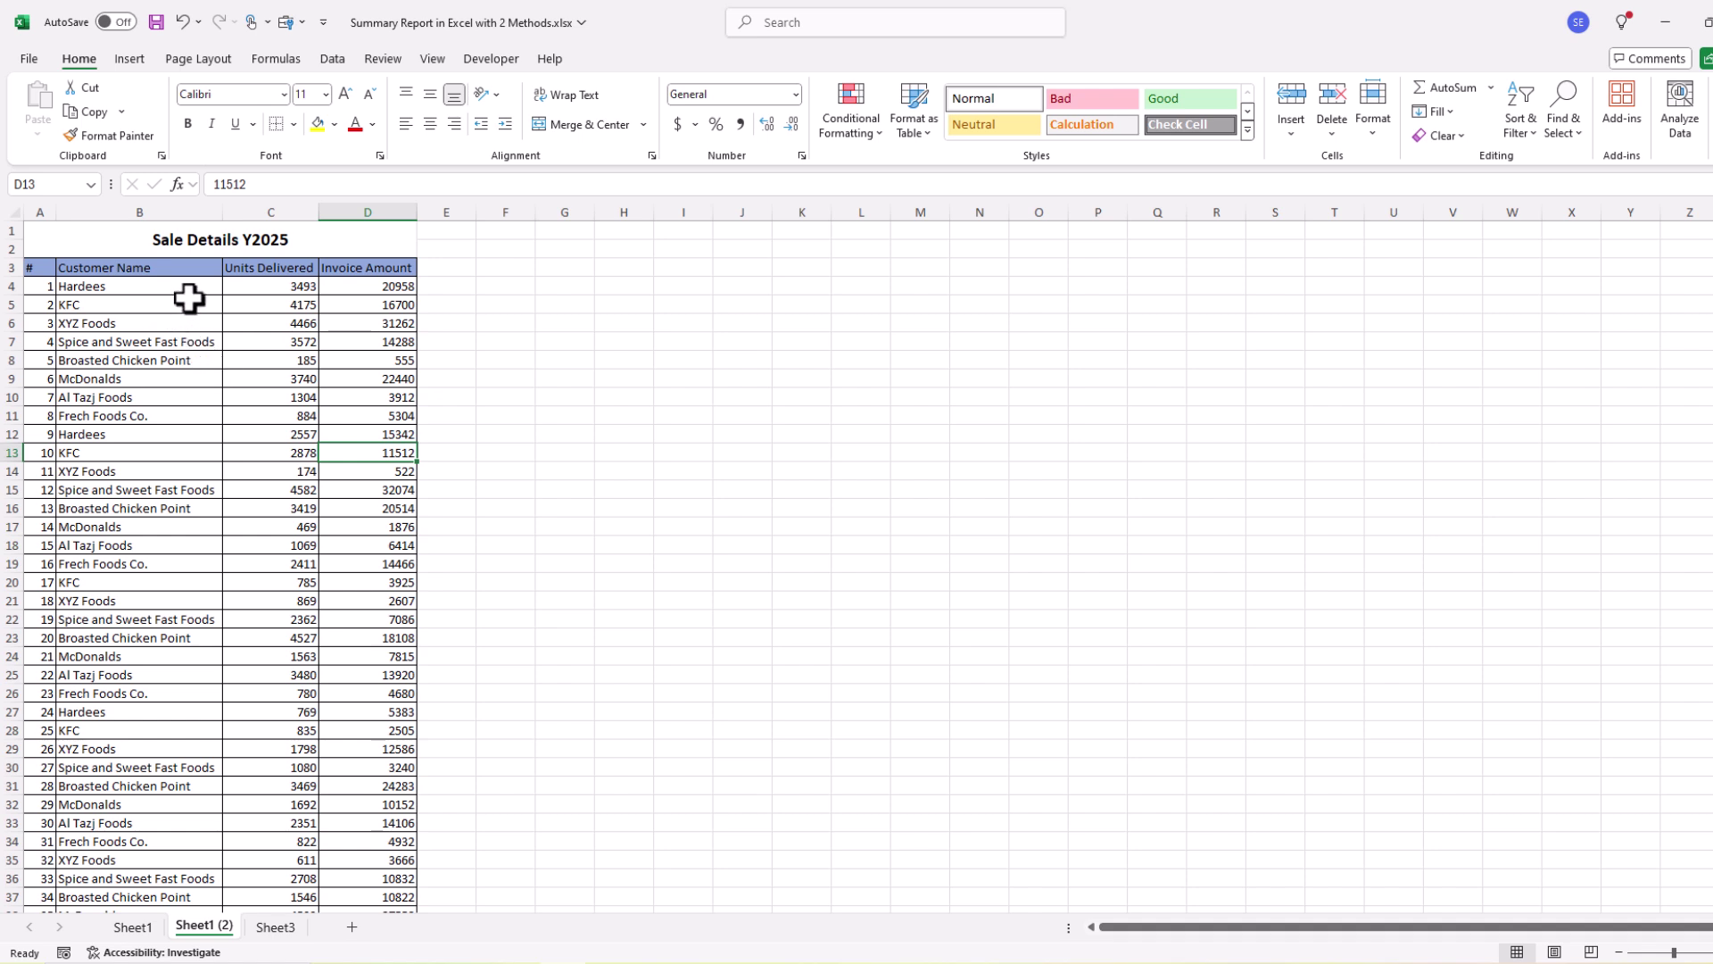
{"action": "left_click_drag", "start_coordinate": [275, 295], "coordinate": [266, 379]}
{"action": "left_click", "coordinate": [157, 305]}
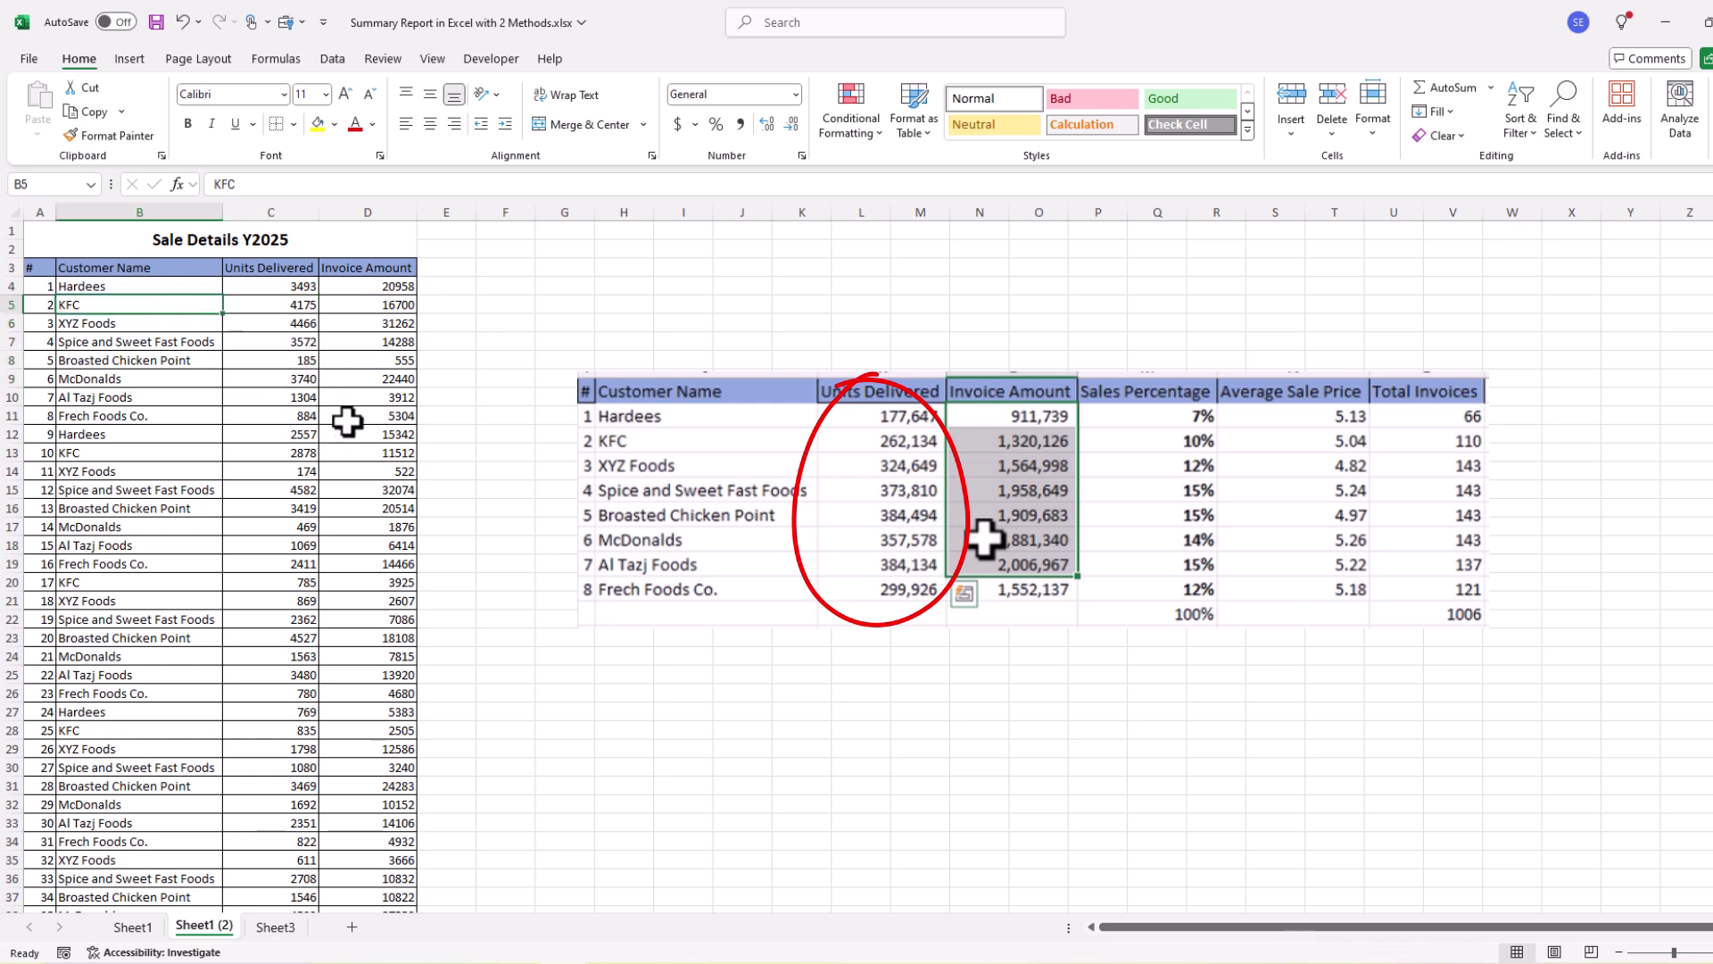
{"action": "left_click", "coordinate": [382, 308]}
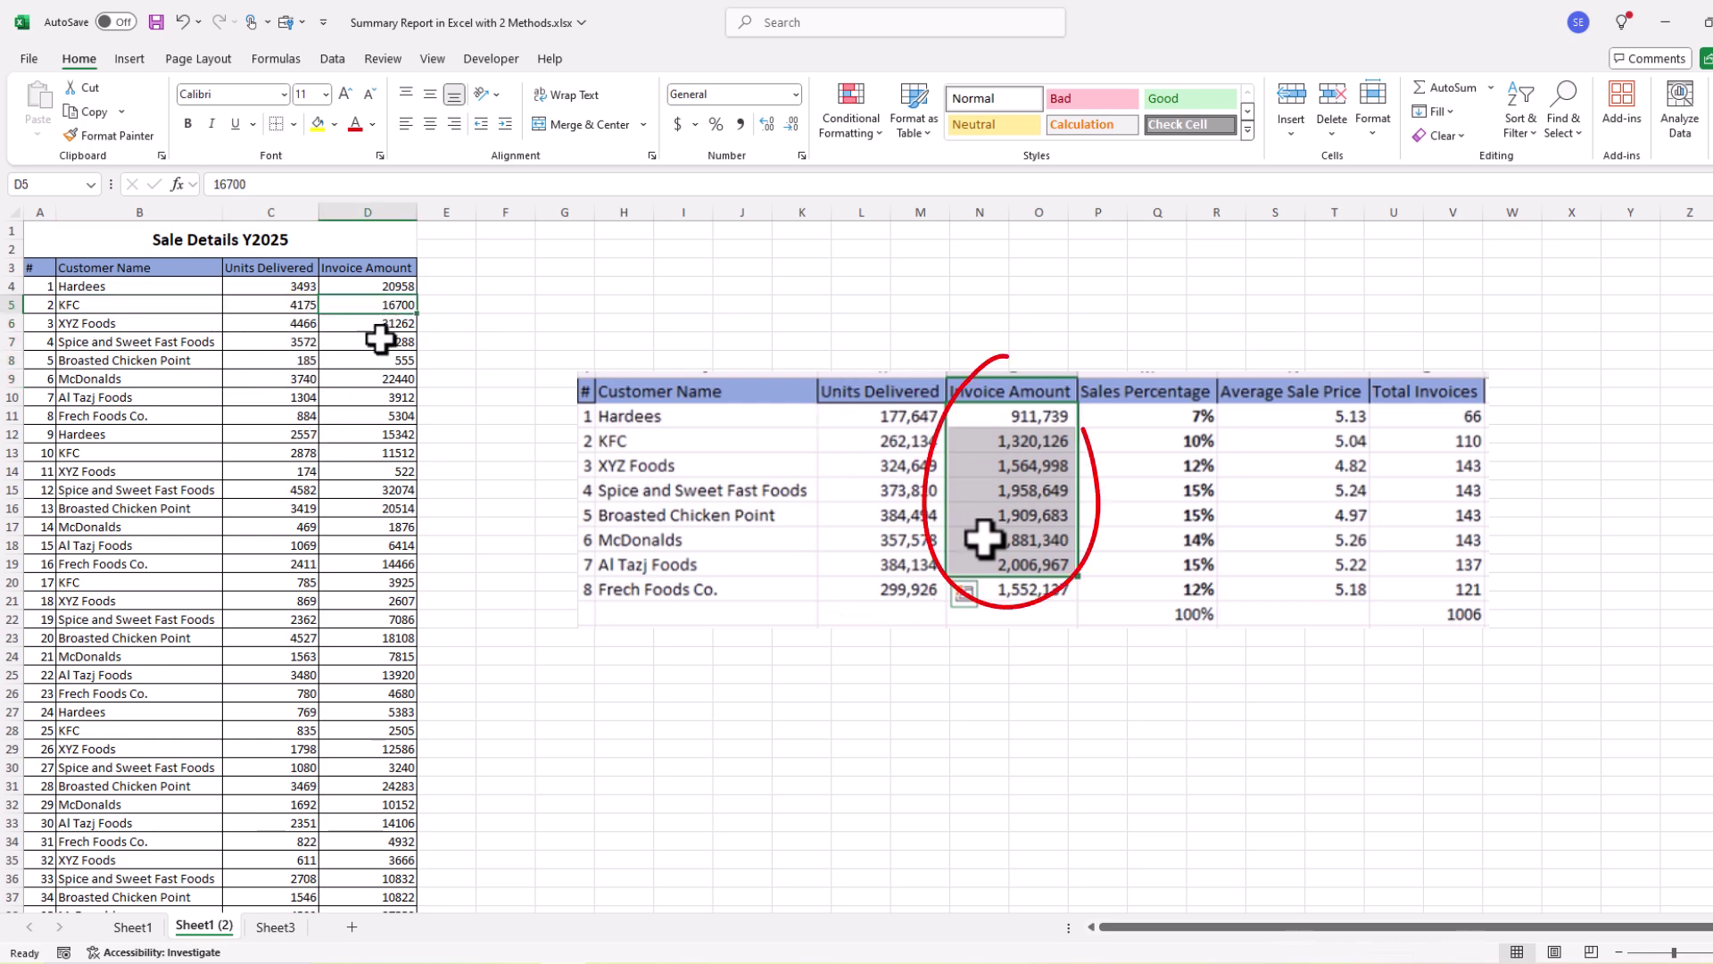
{"action": "left_click", "coordinate": [119, 307]}
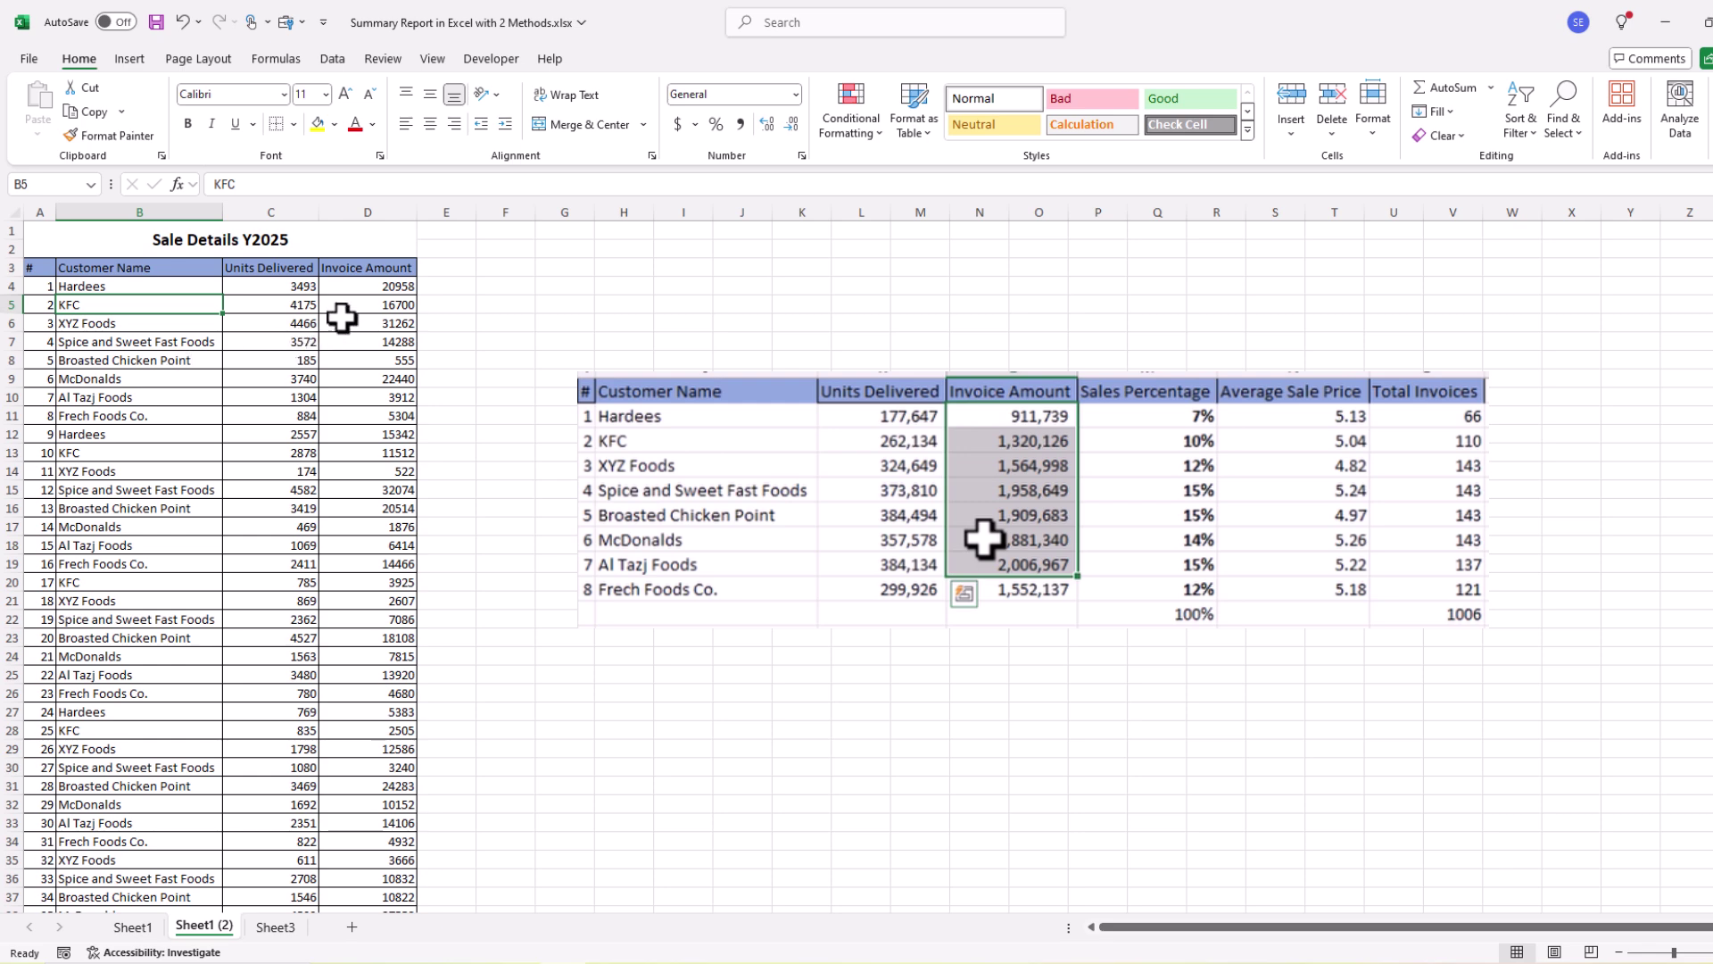
{"action": "left_click_drag", "start_coordinate": [373, 303], "coordinate": [373, 384]}
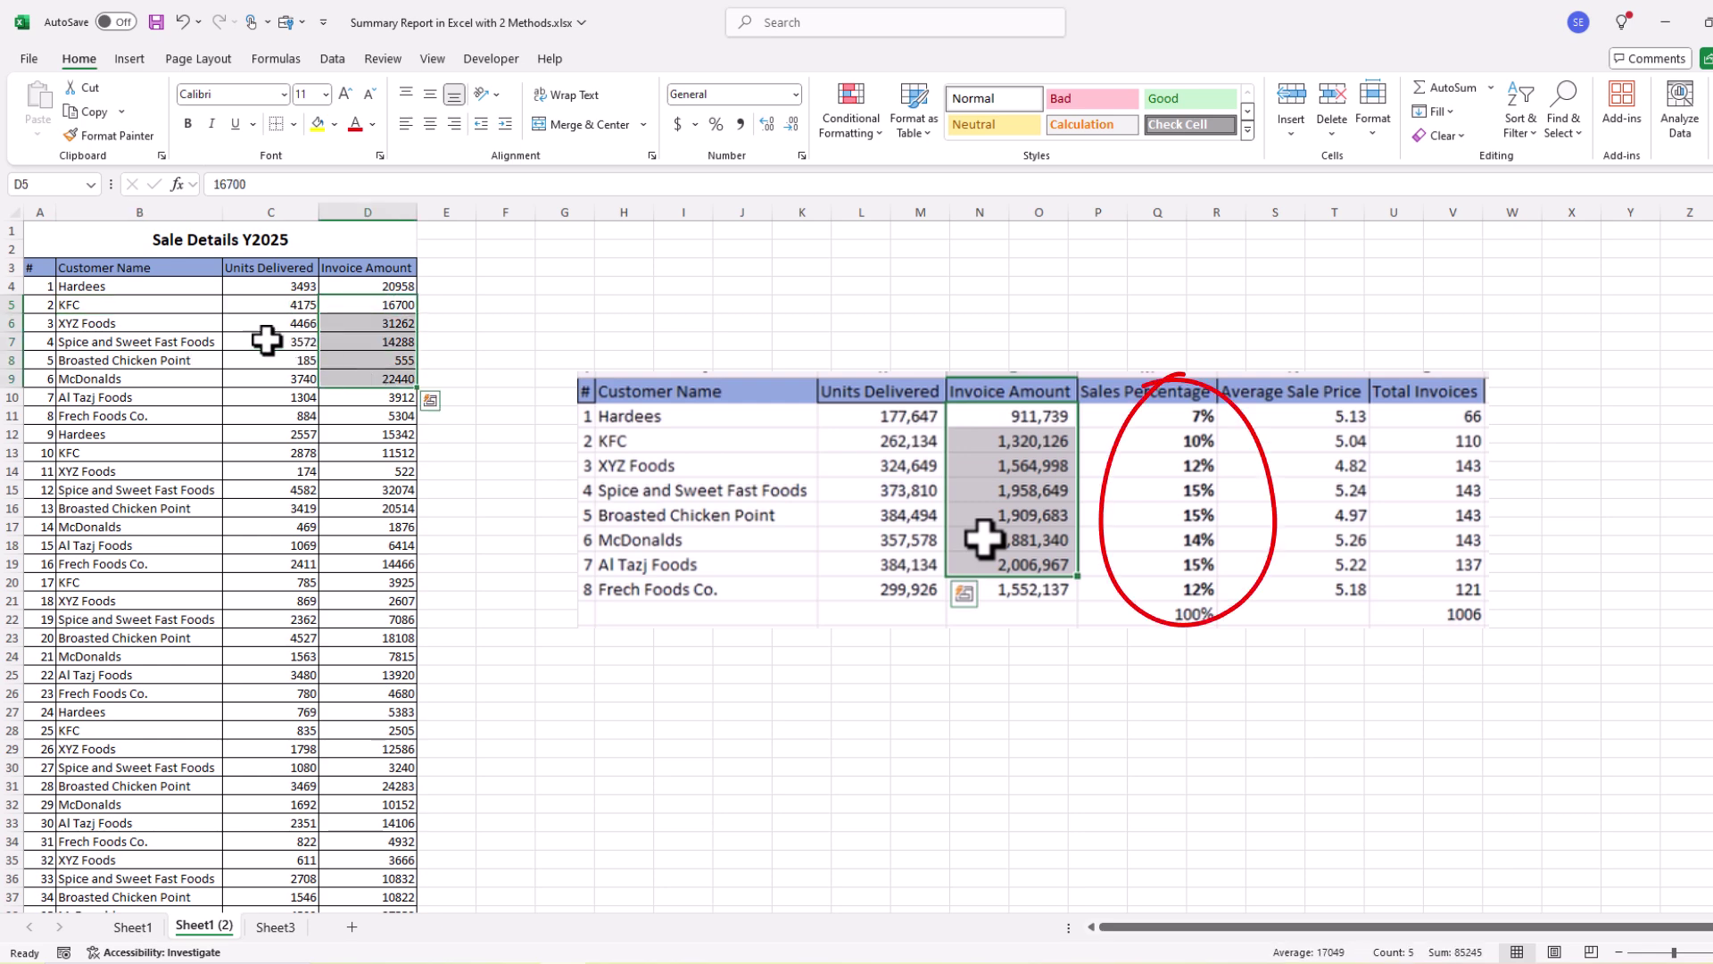
{"action": "left_click", "coordinate": [139, 304]}
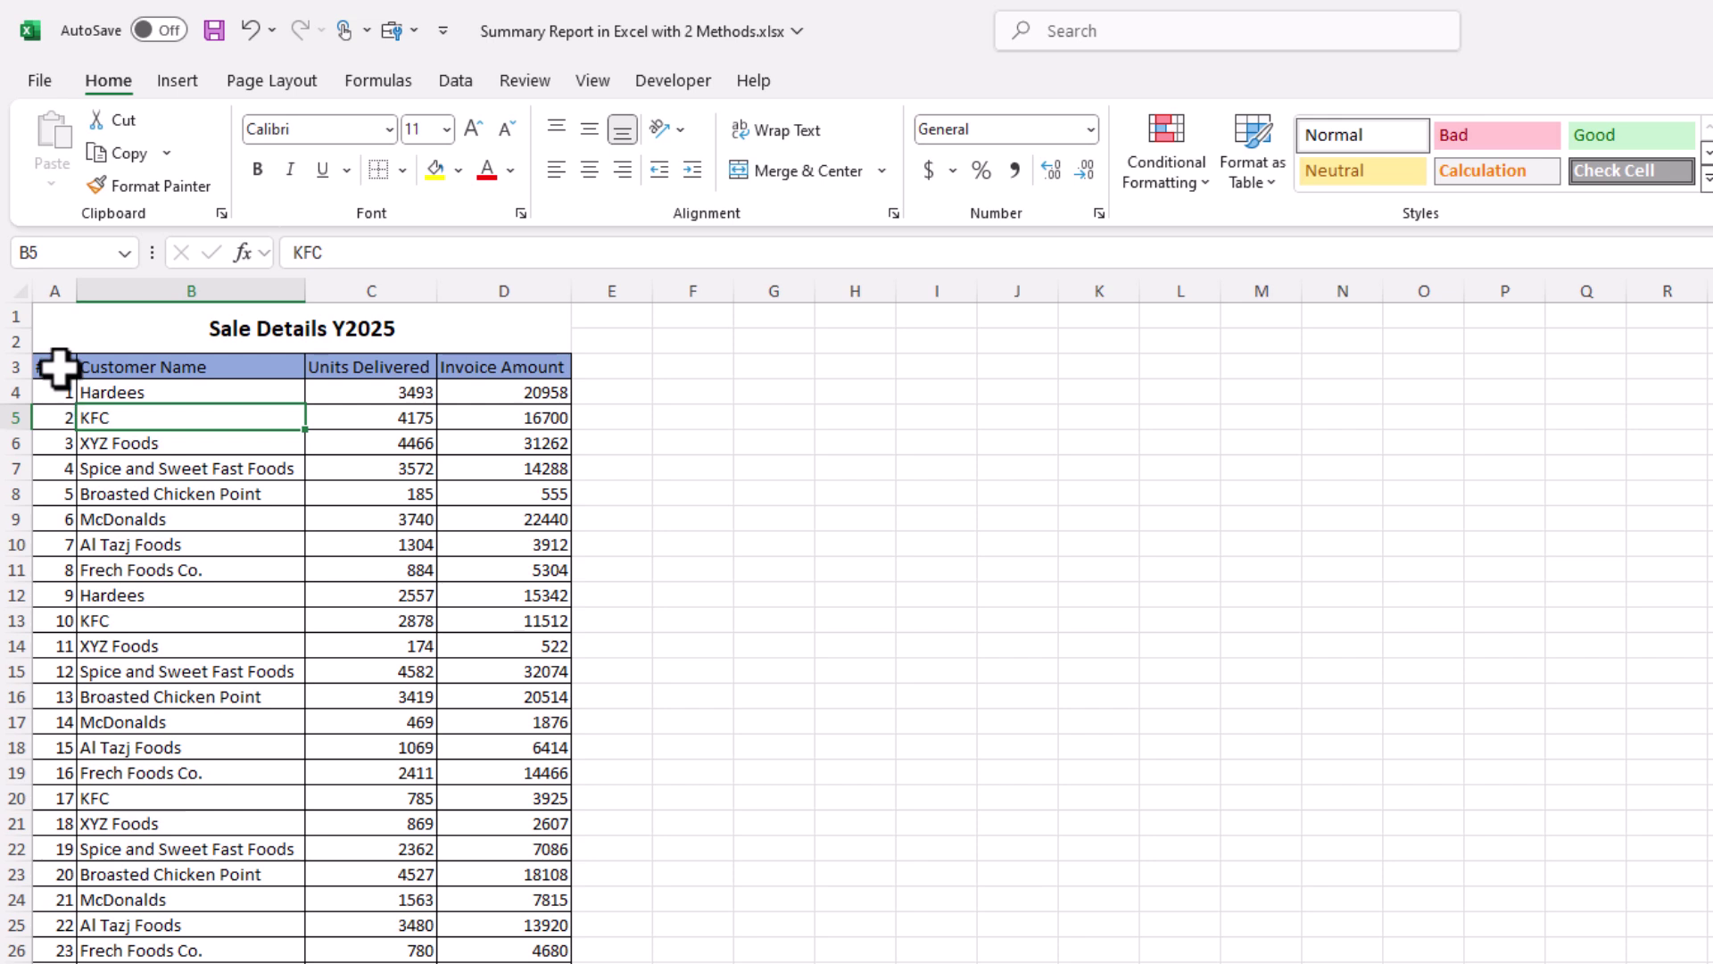
{"action": "left_click_drag", "start_coordinate": [57, 367], "coordinate": [443, 347]}
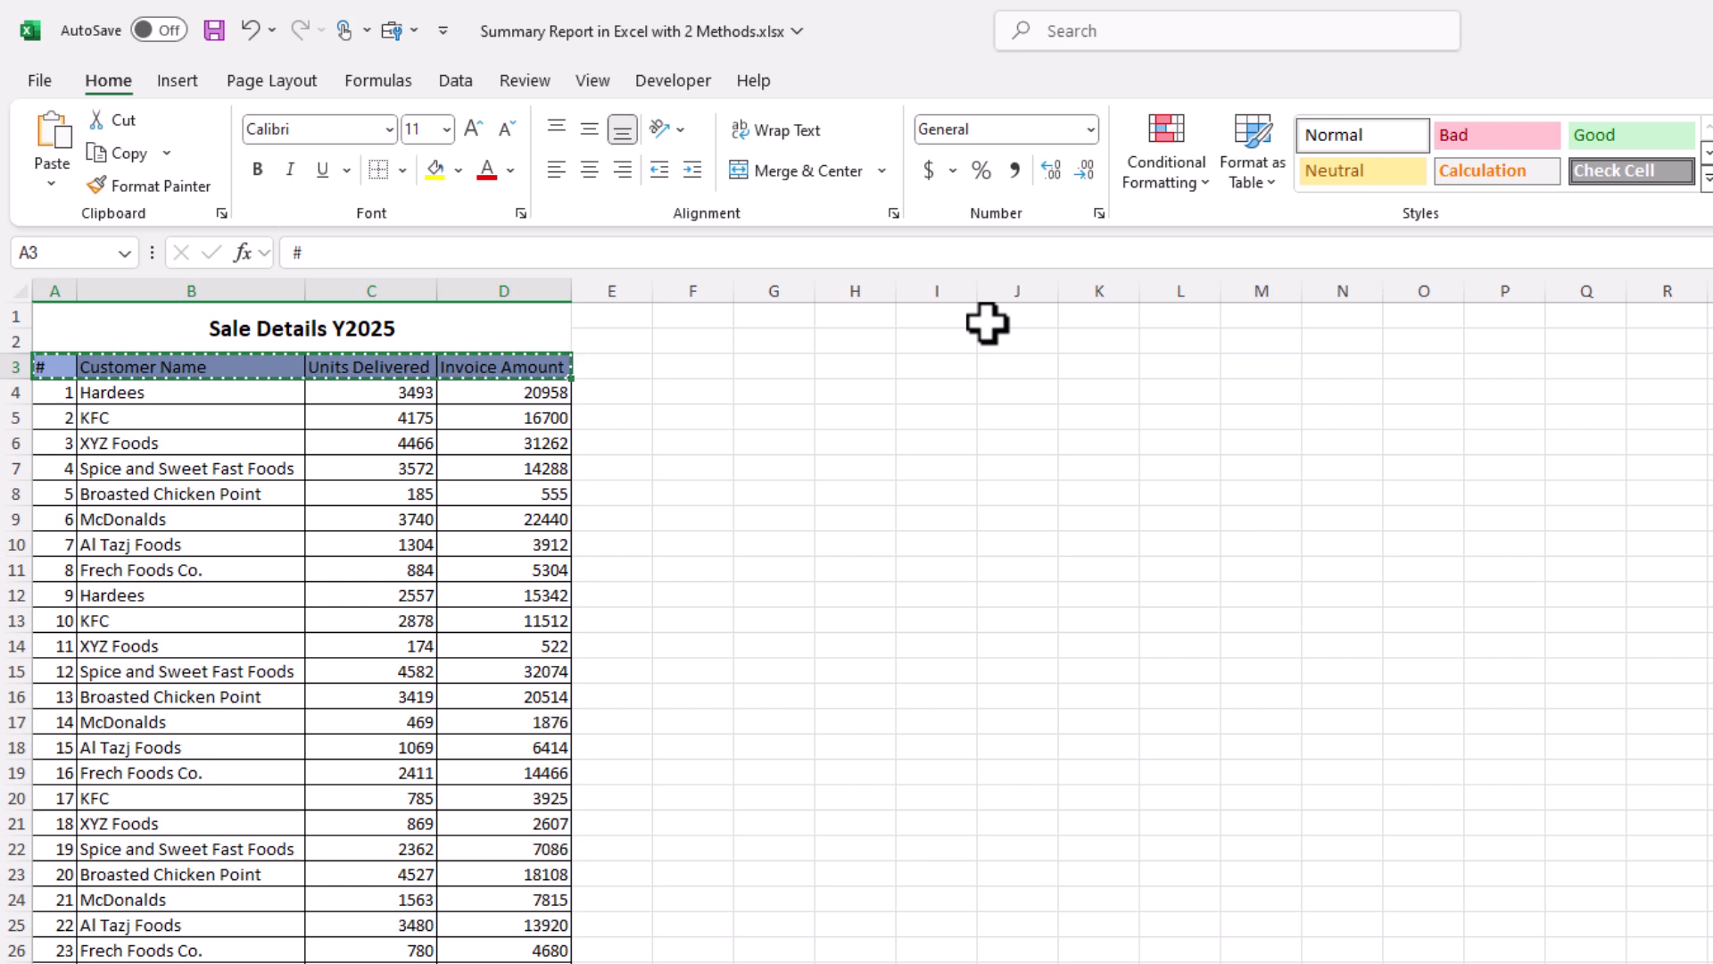
- Paste the copied headers into I1:L1 and AutoFit columns I to L to the header text
{"action": "left_click", "coordinate": [943, 325]}
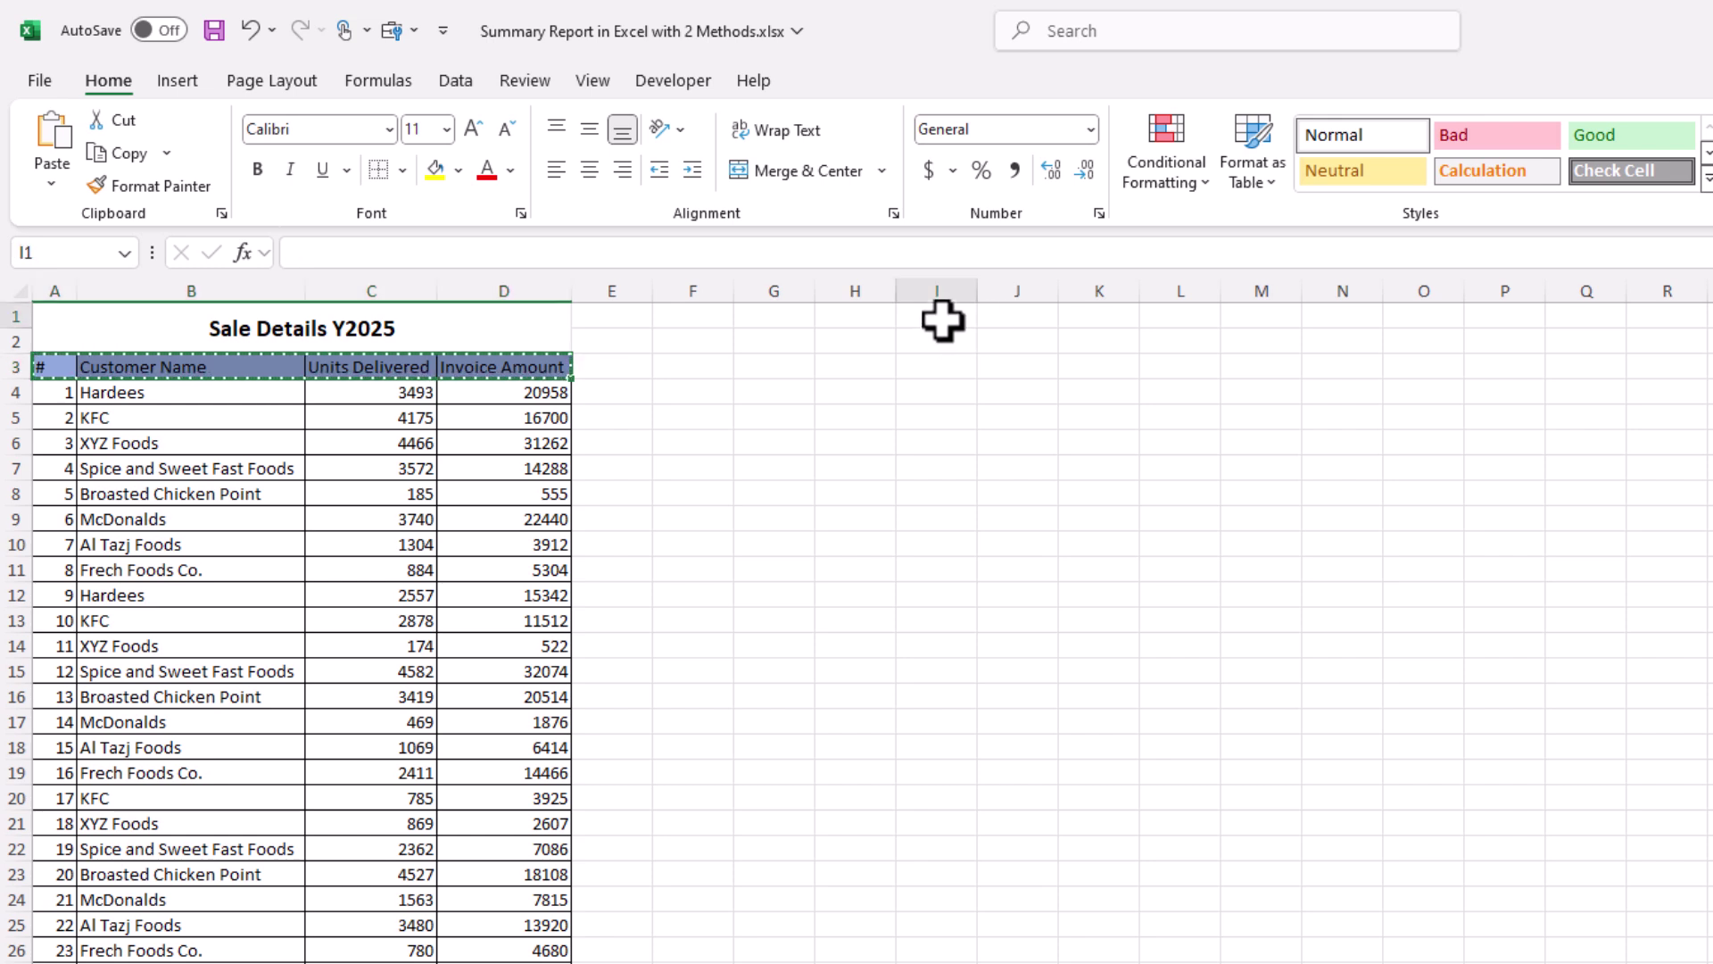
{"action": "type", "text": "#\tCustomer Name\tUnits Delivered\tInvoice Amount"}
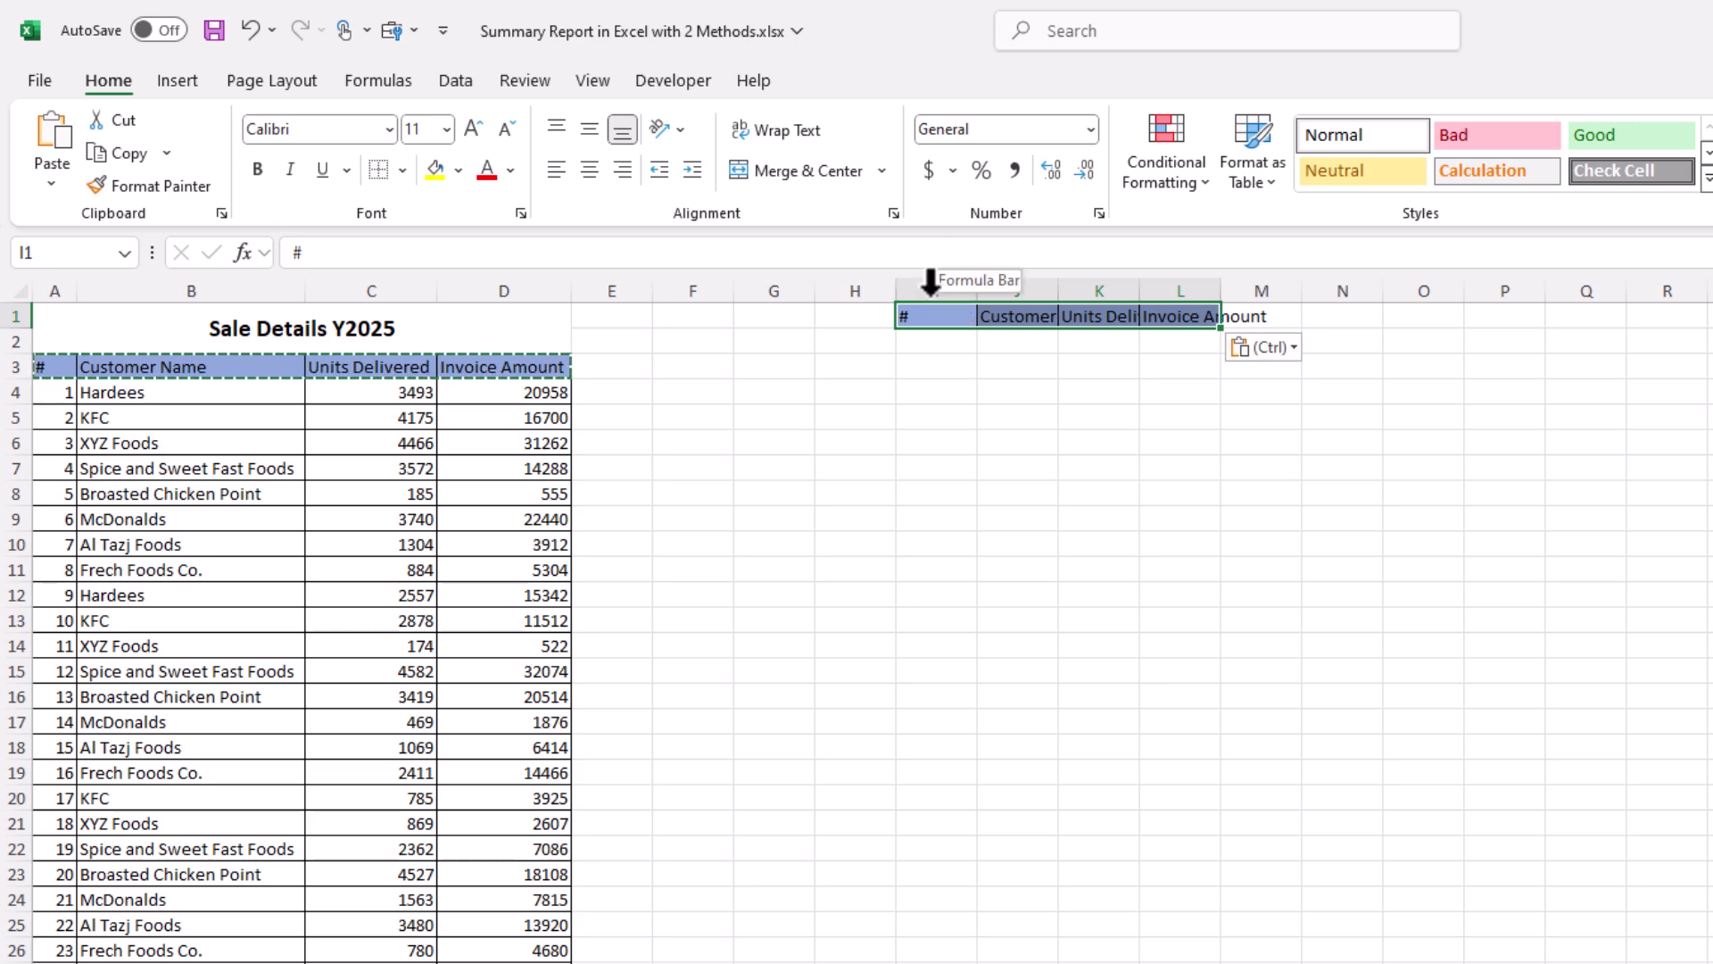
{"action": "left_click_drag", "start_coordinate": [921, 282], "coordinate": [1172, 282]}
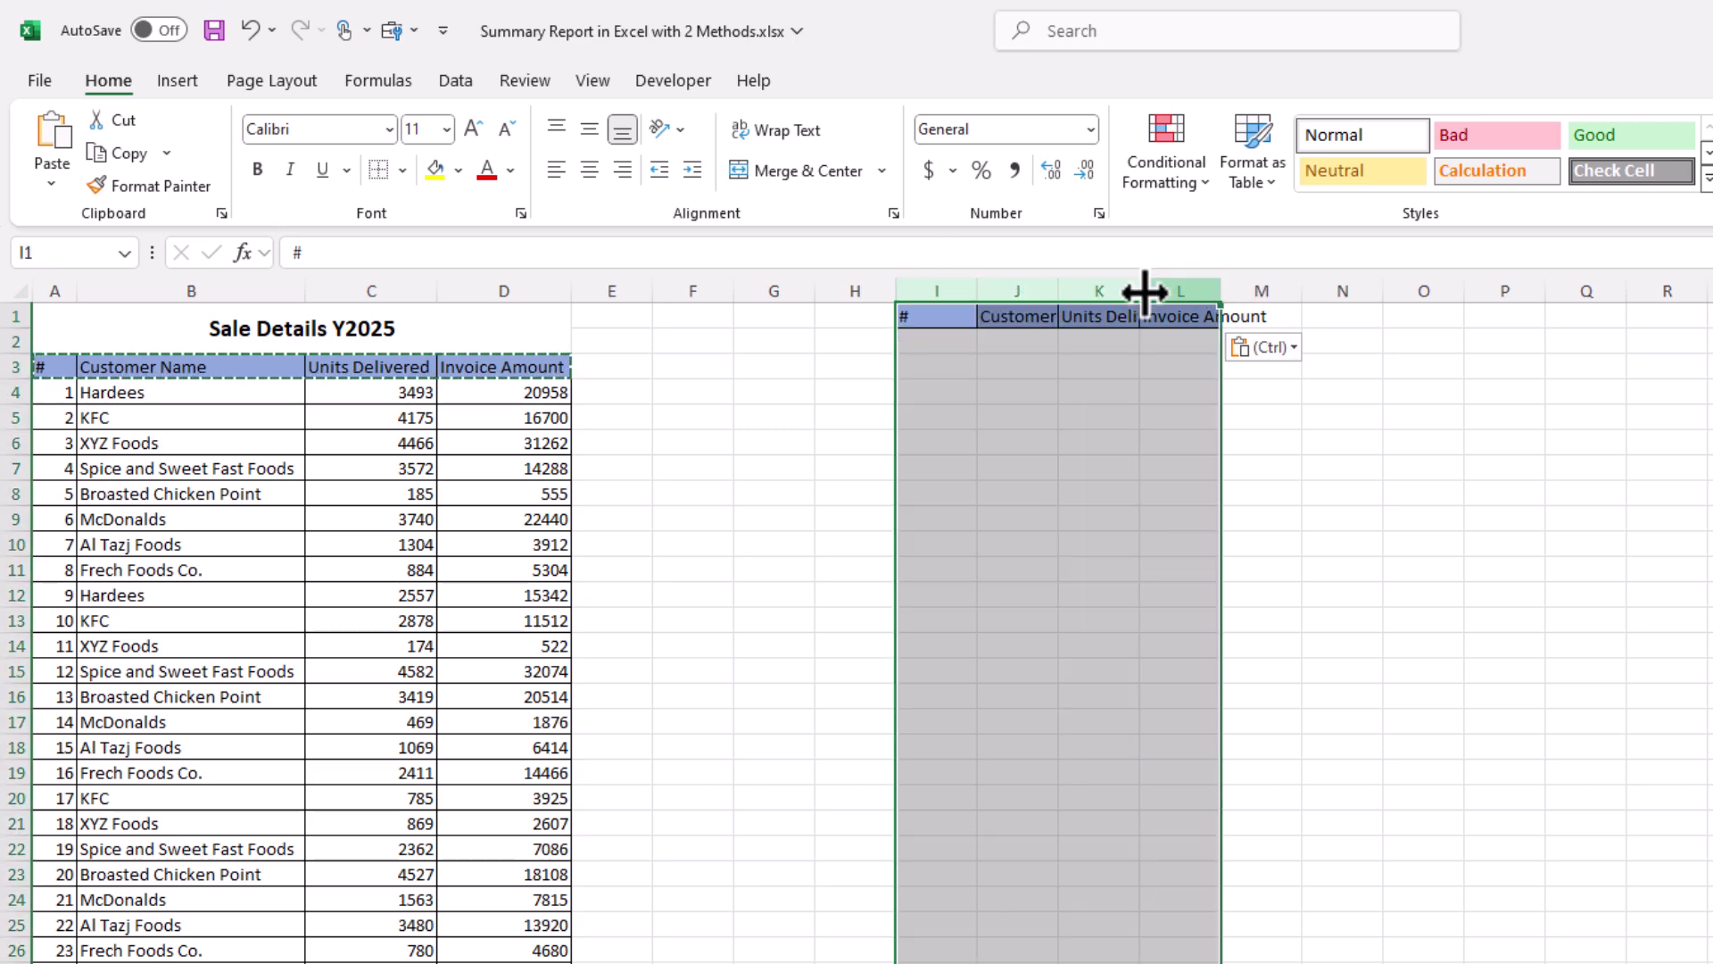
{"action": "double_click", "coordinate": [1140, 291]}
{"action": "left_click", "coordinate": [1155, 437]}
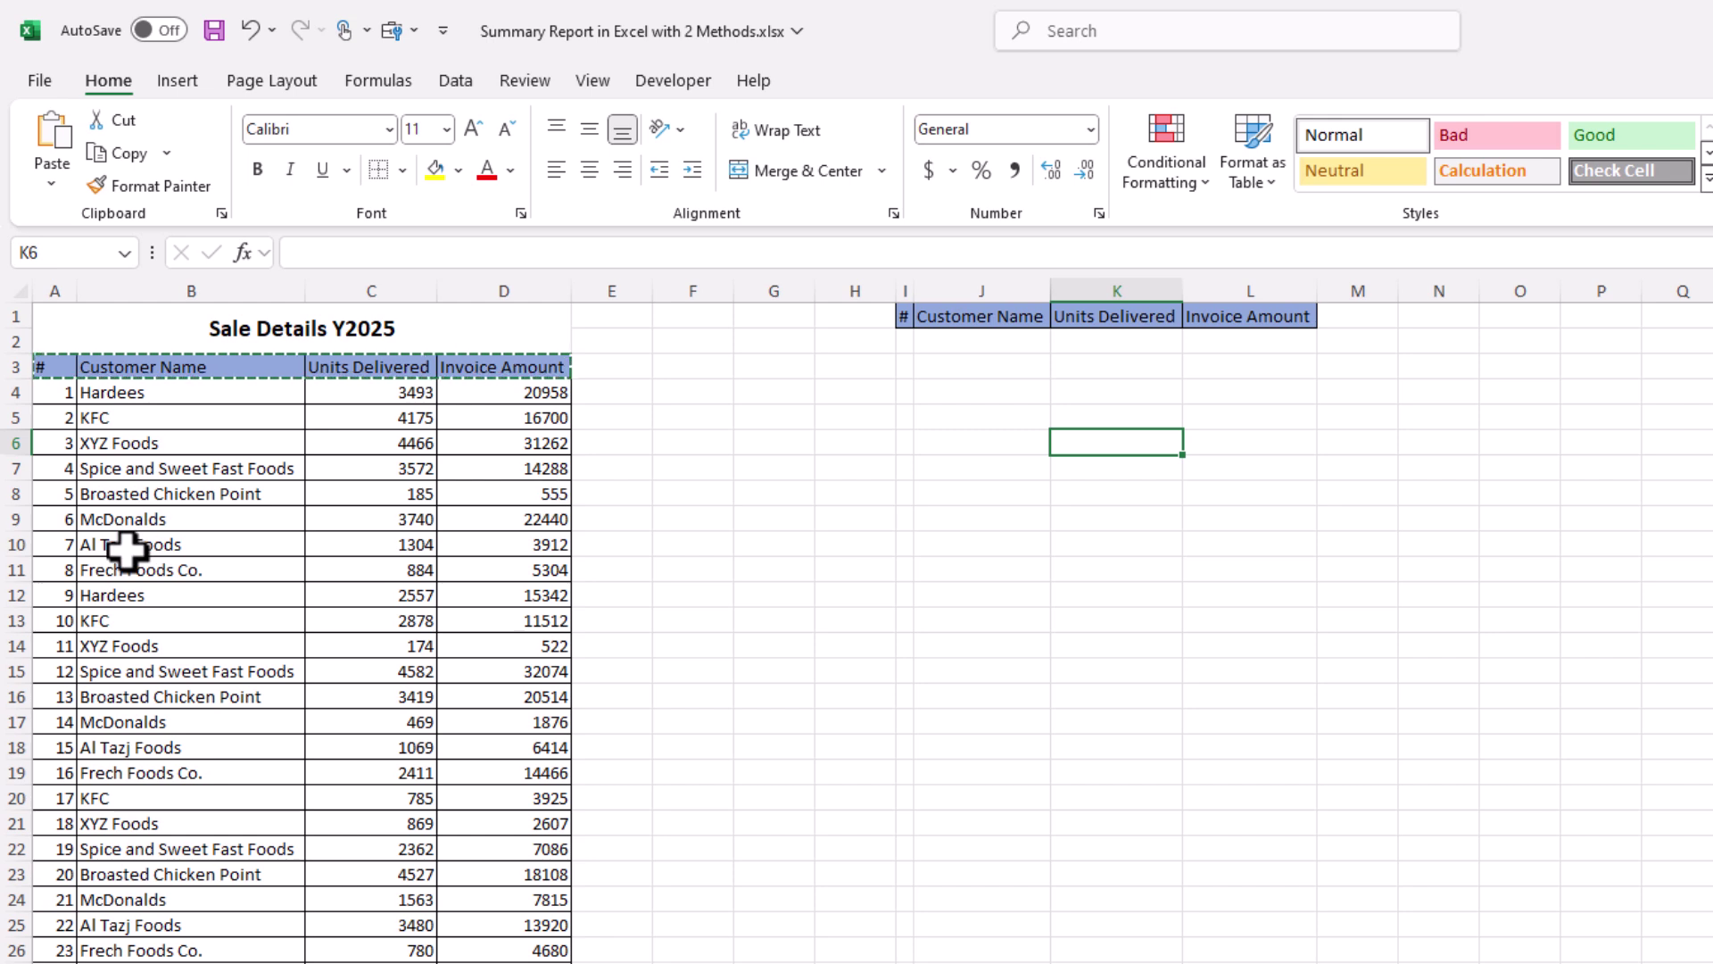
{"action": "key", "text": "Escape"}
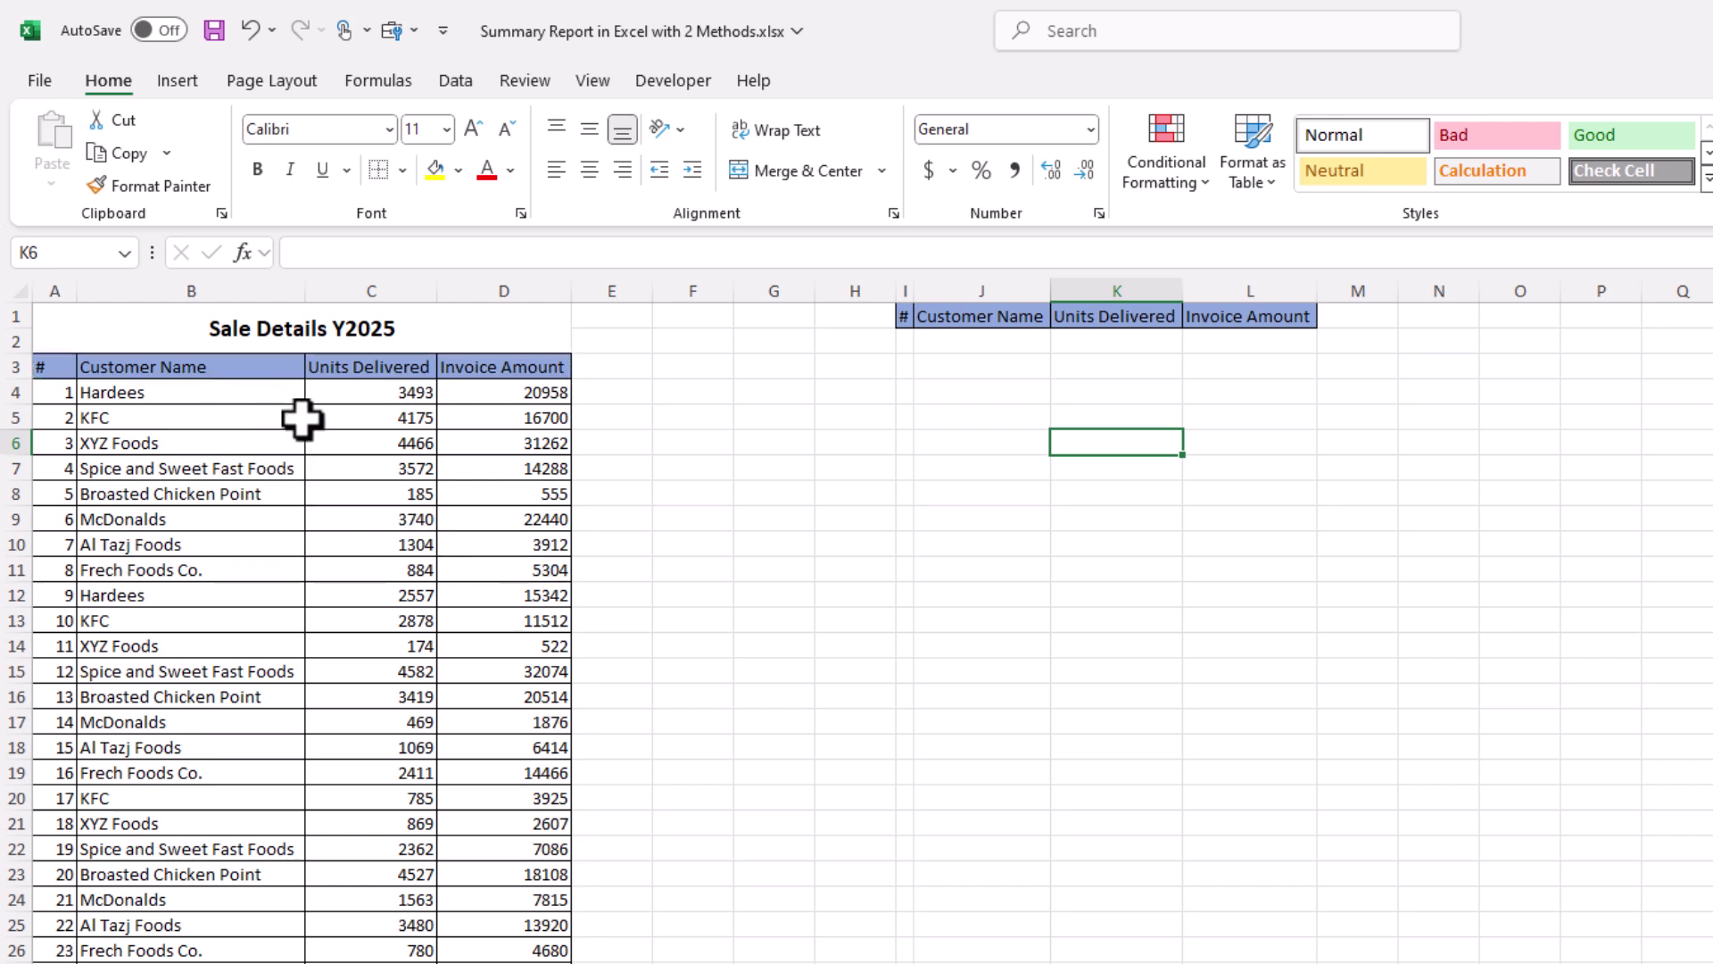
- Review the sales list's customer names, such as KFC and Hardees, with their units and invoice amounts
{"action": "left_click_drag", "start_coordinate": [207, 420], "coordinate": [161, 801]}
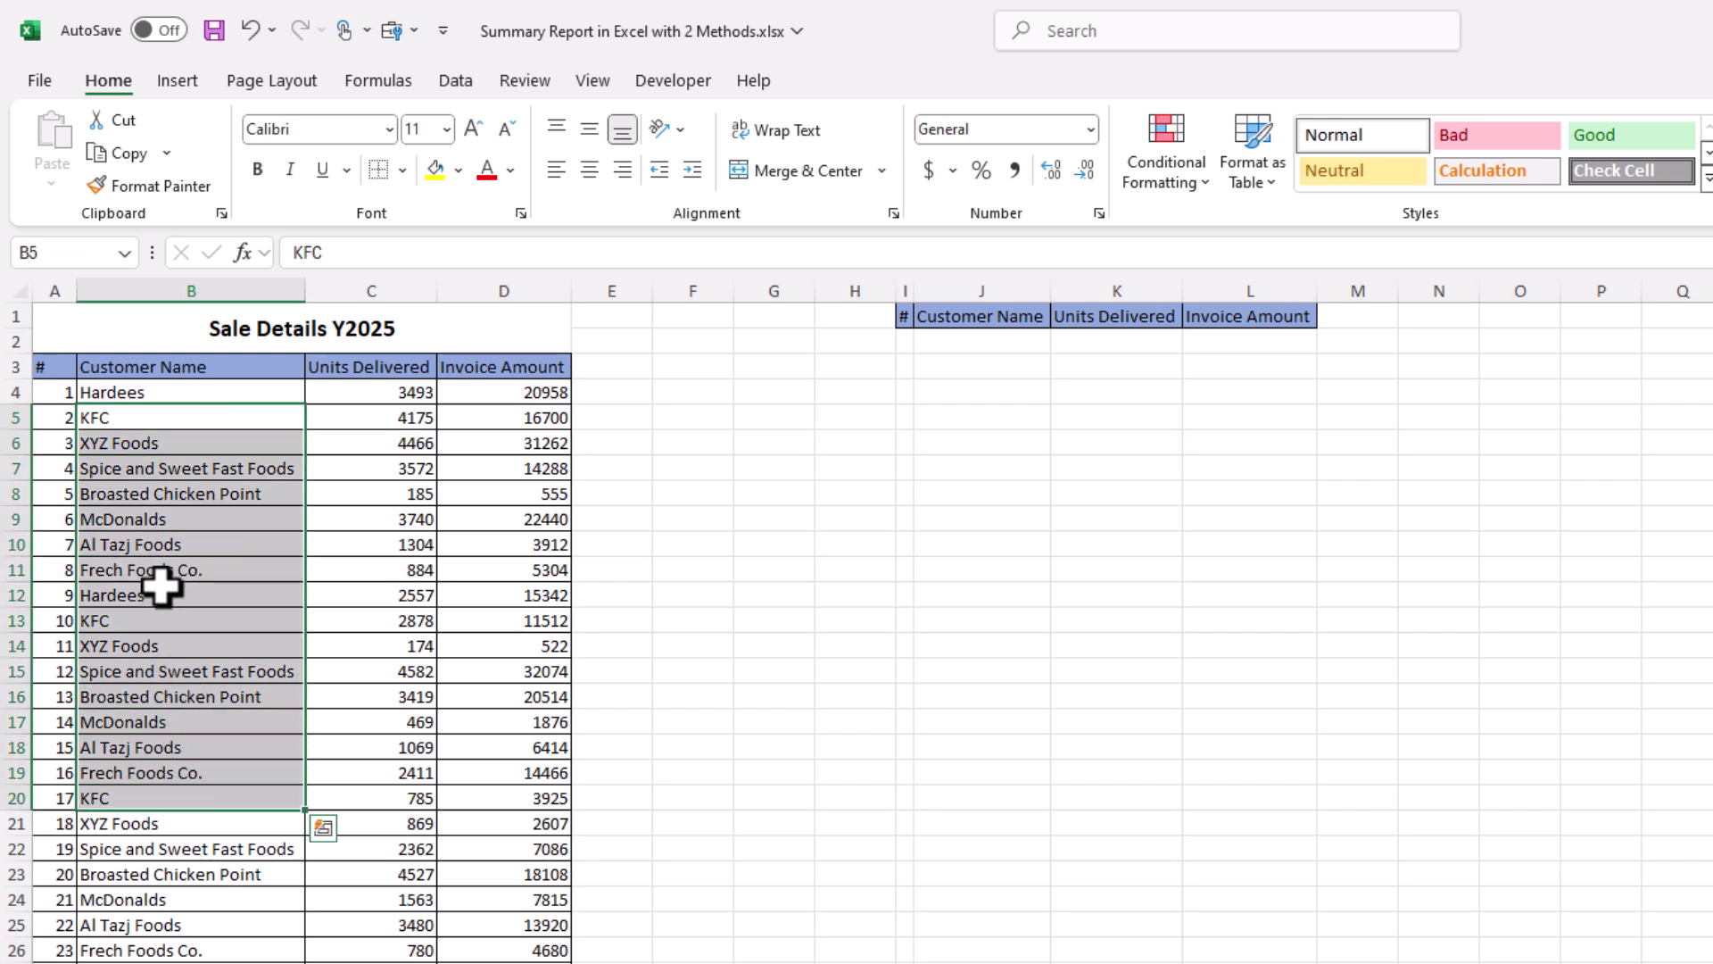
{"action": "left_click", "coordinate": [165, 589]}
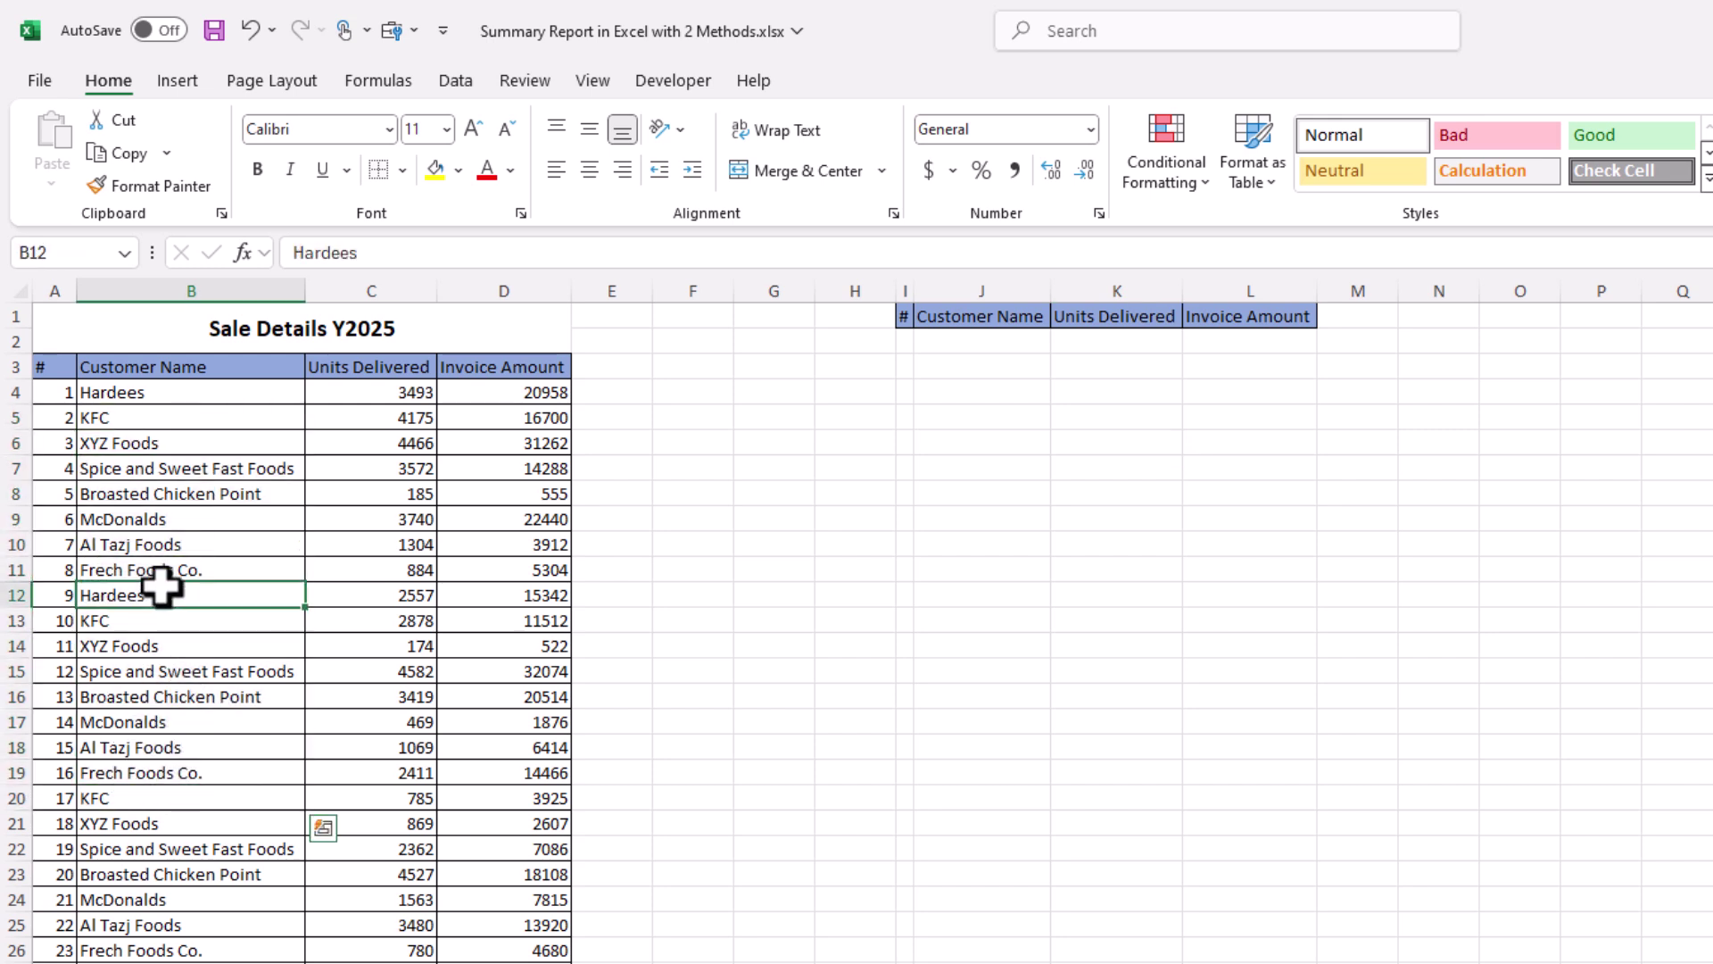
{"action": "left_click", "coordinate": [418, 420]}
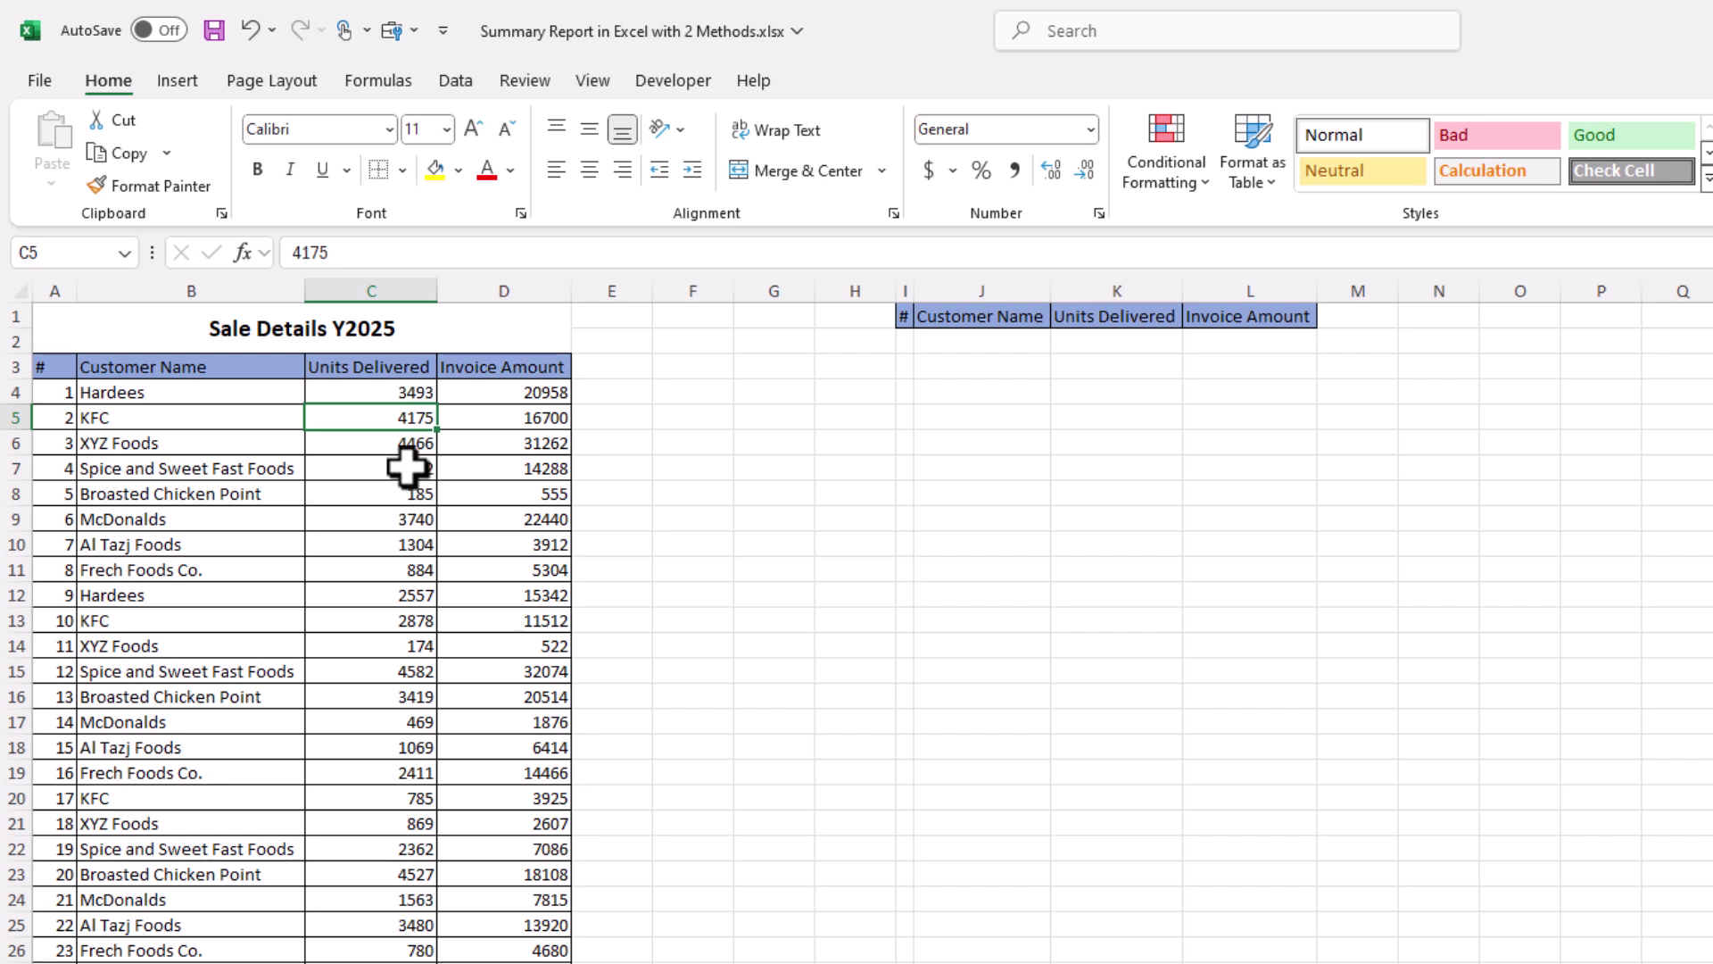
{"action": "left_click", "coordinate": [134, 420]}
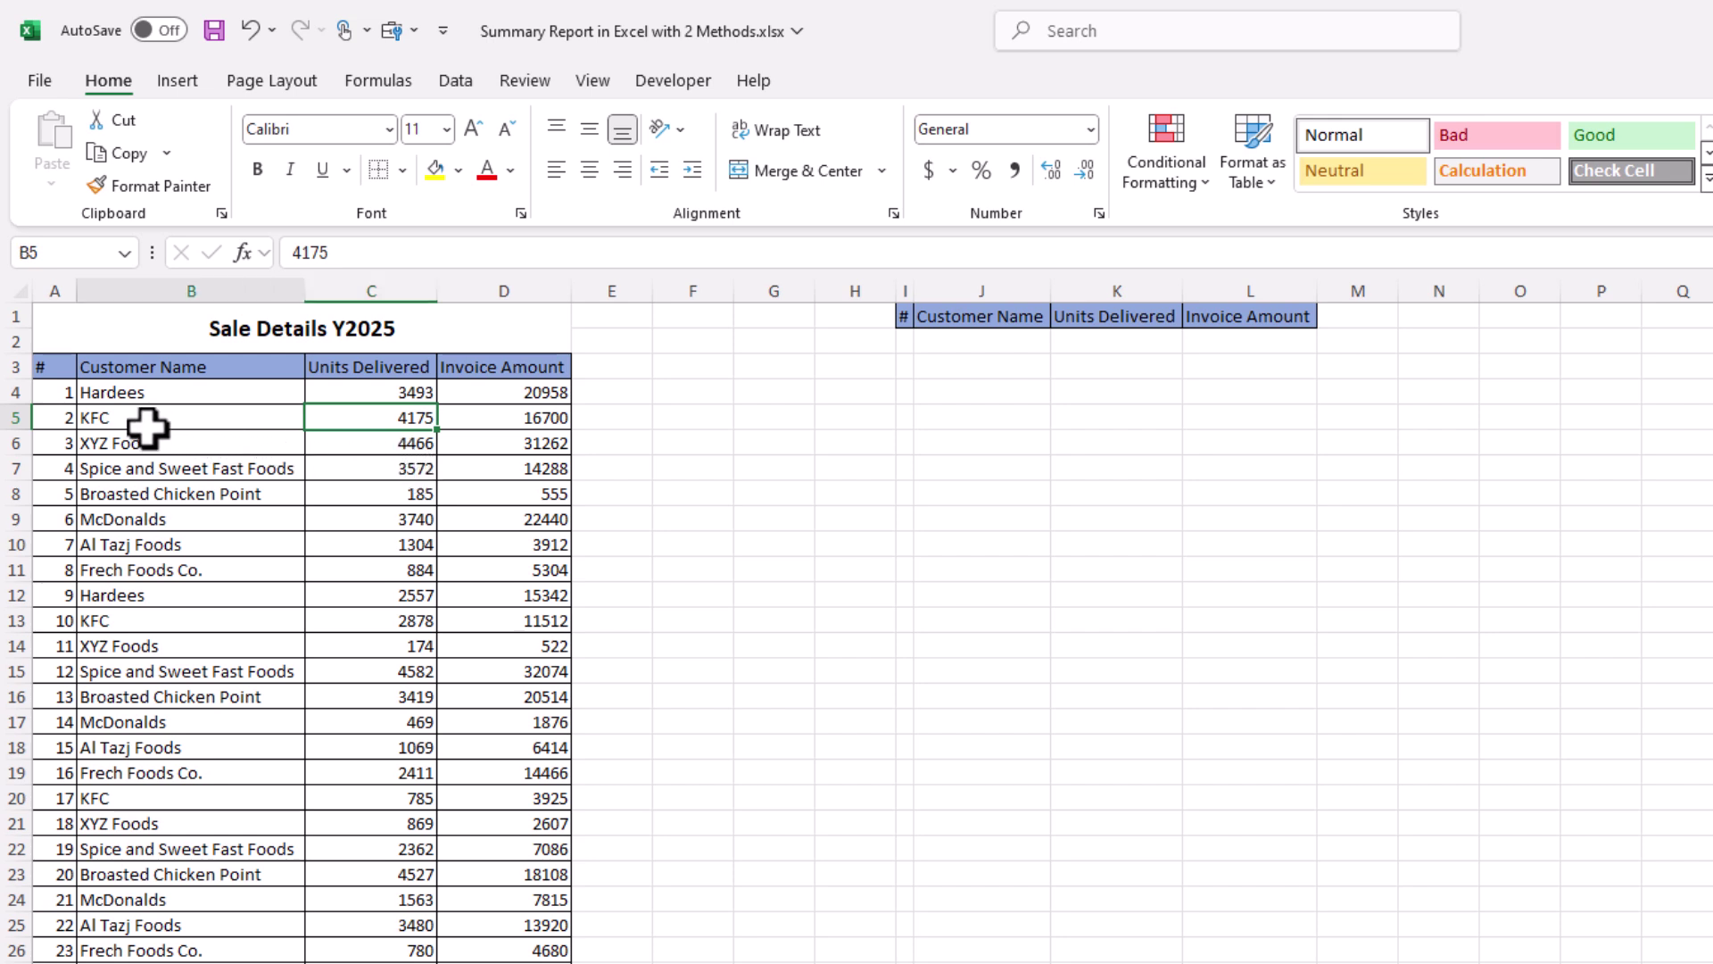
{"action": "left_click", "coordinate": [516, 414]}
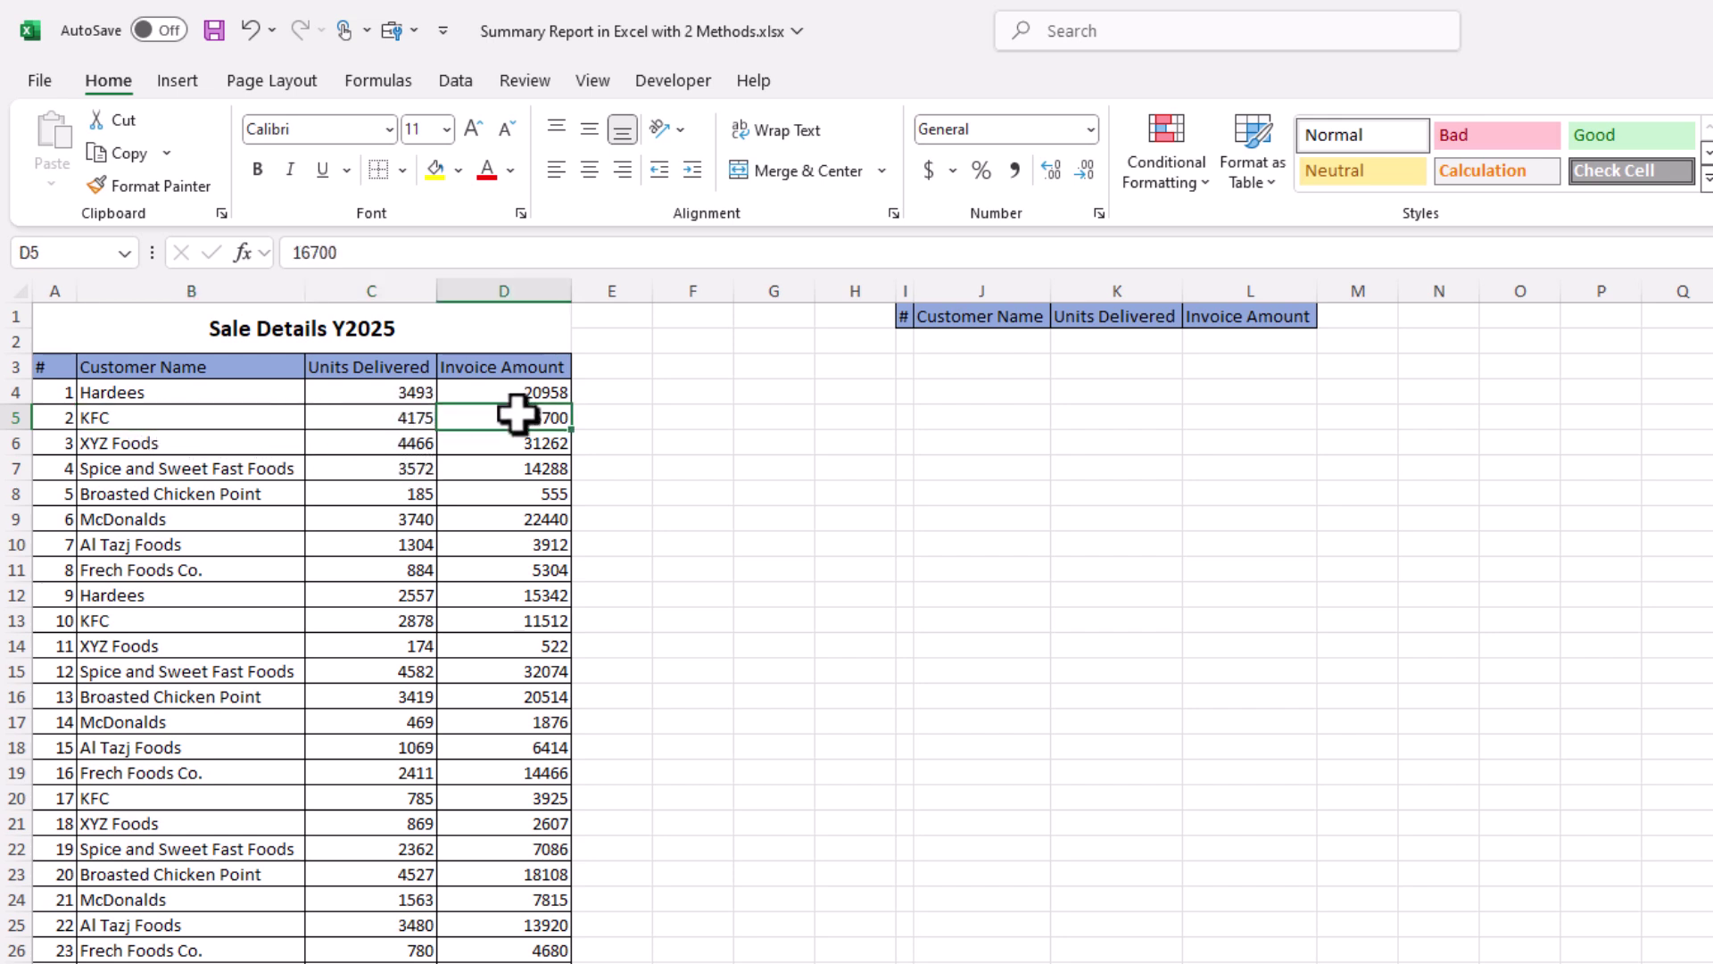
{"action": "left_click", "coordinate": [201, 426]}
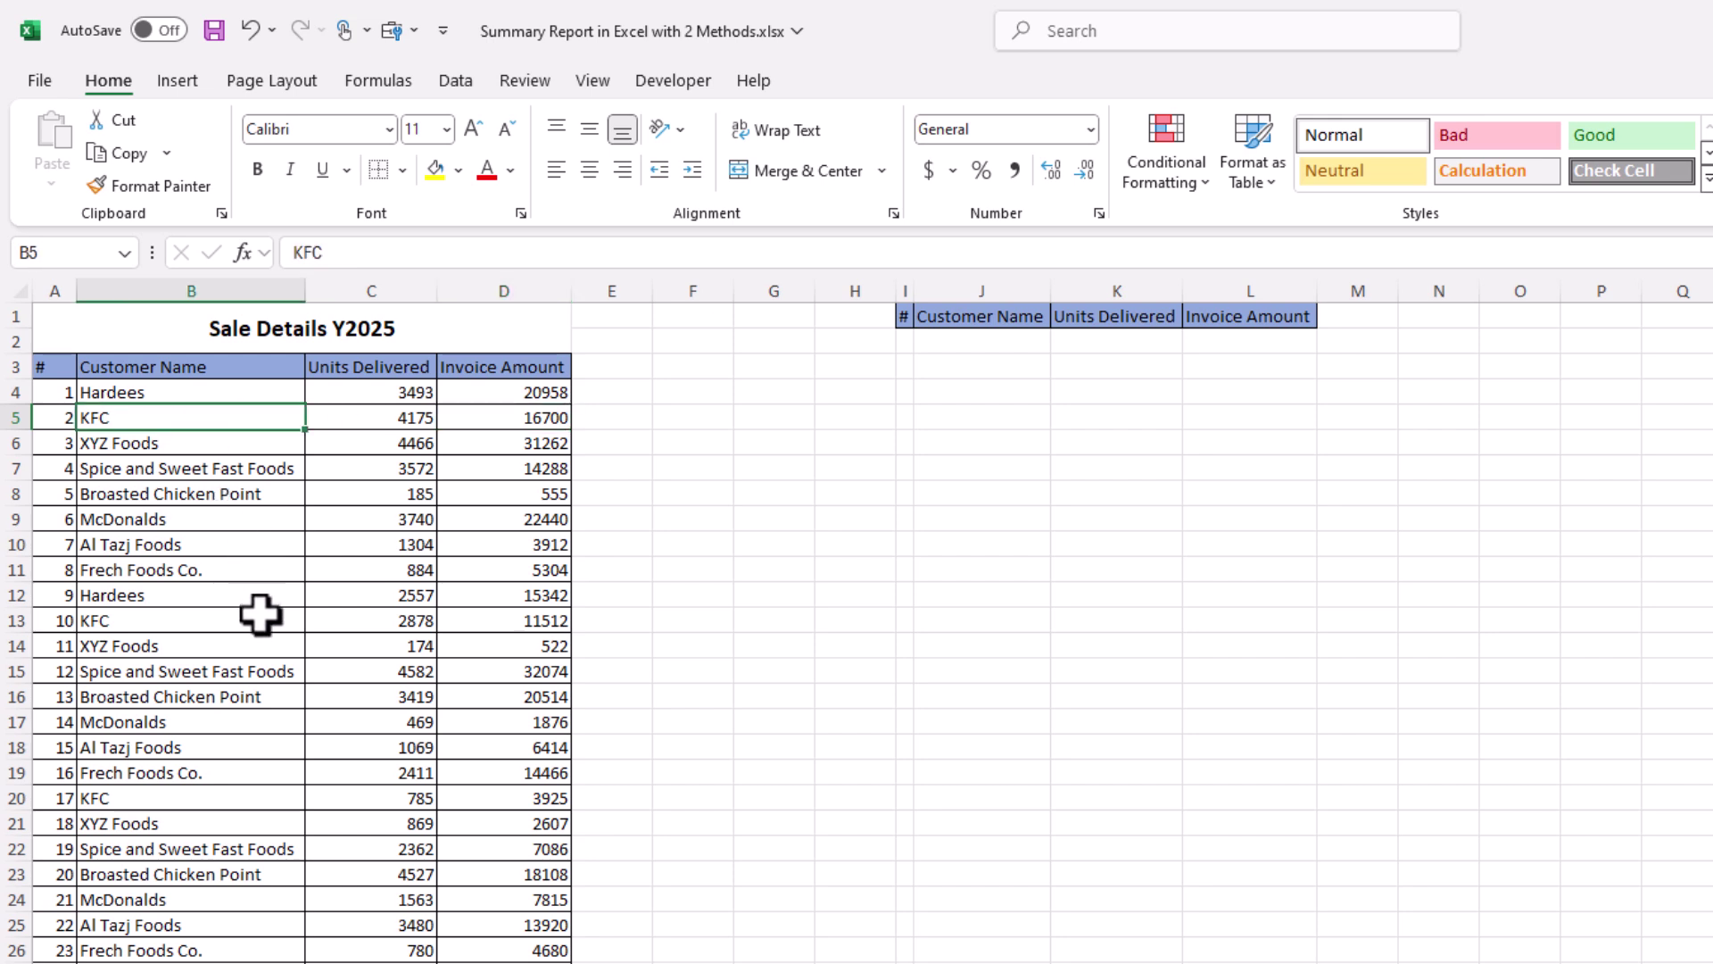
{"action": "left_click", "coordinate": [165, 572]}
- Copy every customer name from B4 to the last row into J2 and widen column J to fit
{"action": "key", "text": "ctrl+Down"}
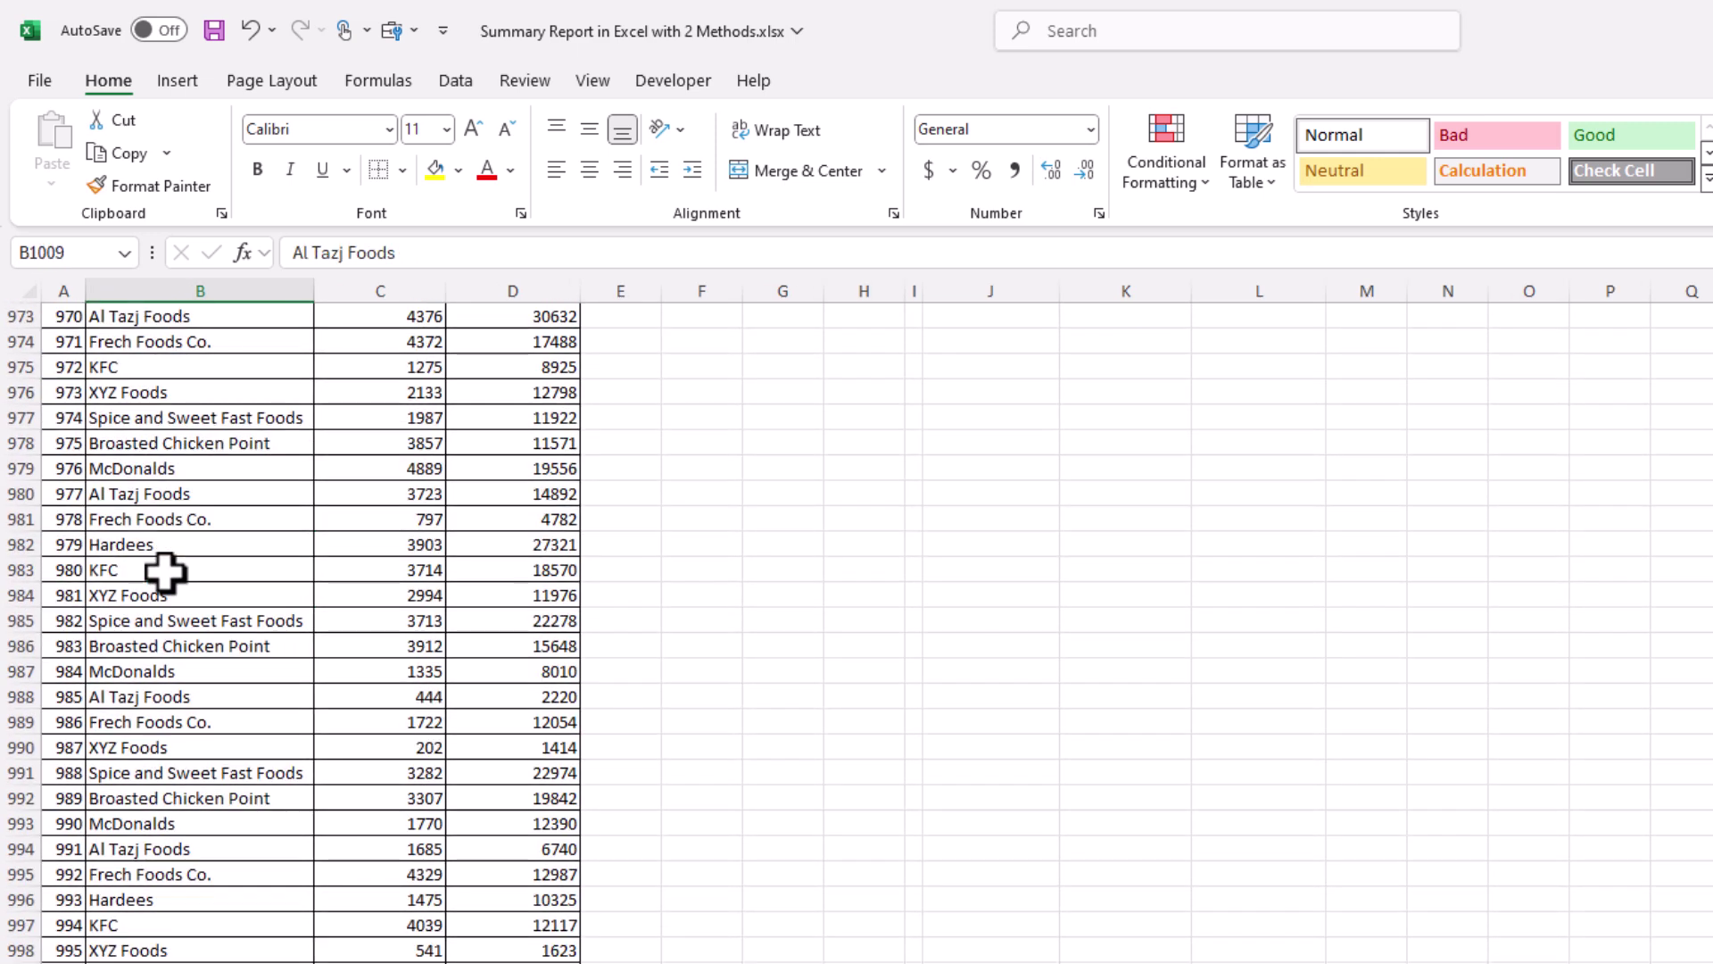
{"action": "key", "text": "ctrl+shift+Up"}
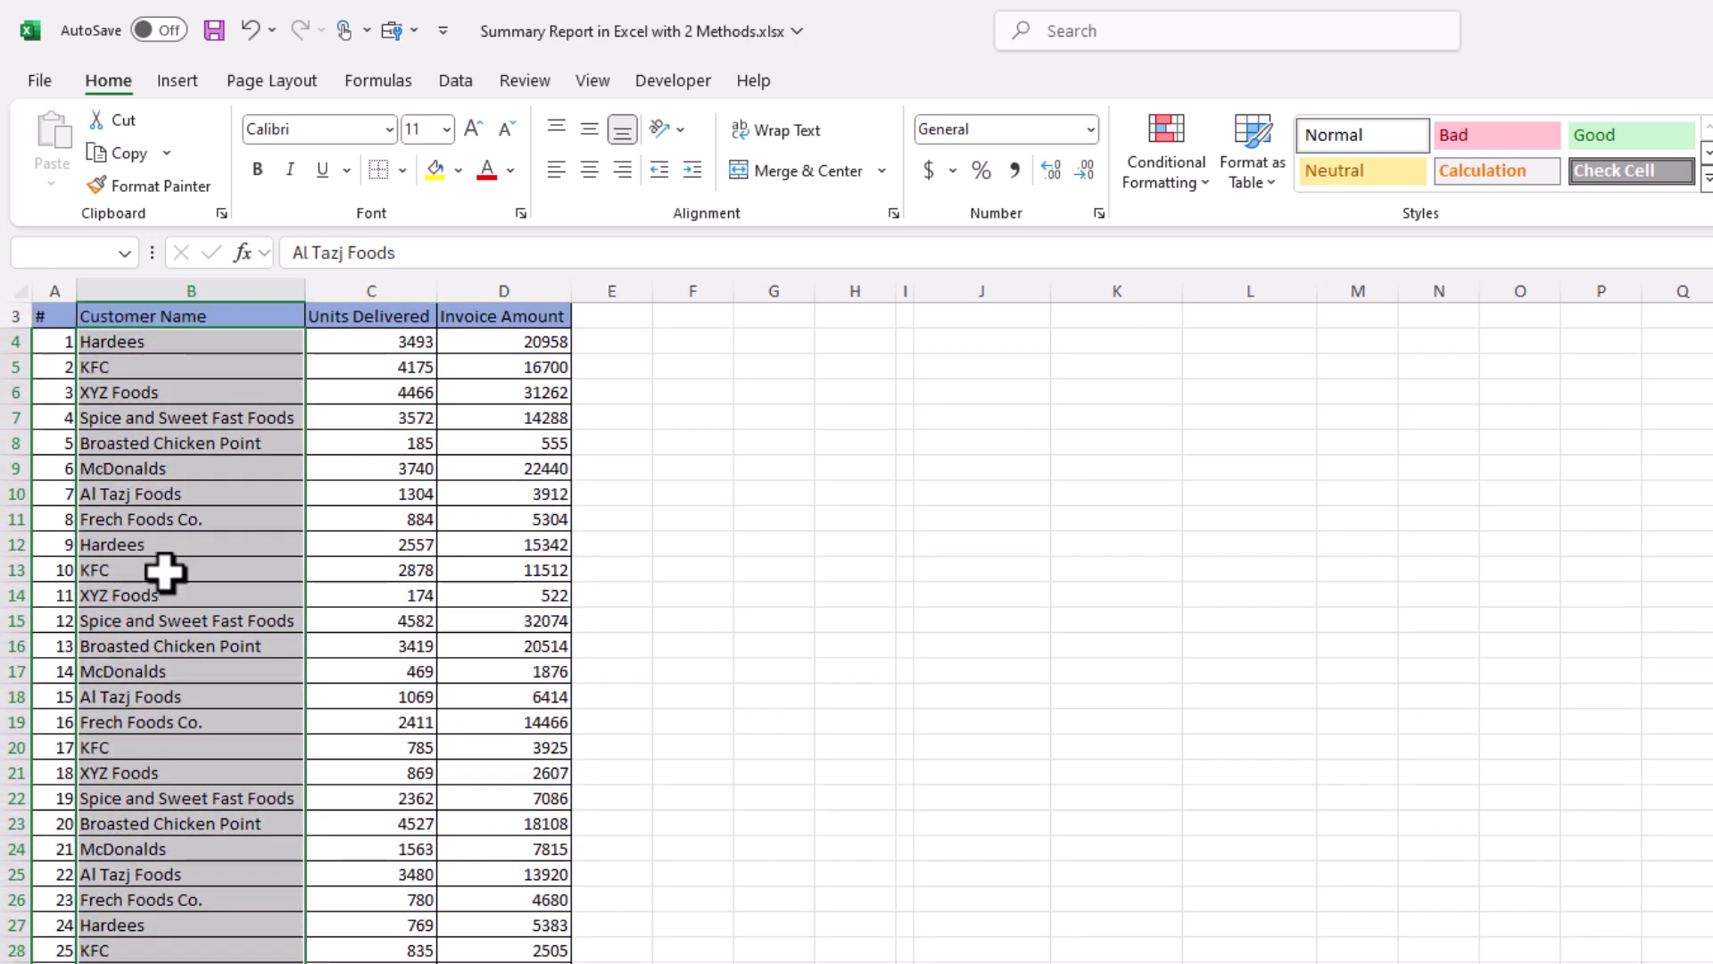
{"action": "key", "text": "ctrl+c"}
{"action": "scroll", "coordinate": [166, 572], "scroll_direction": "up", "scroll_amount": 1}
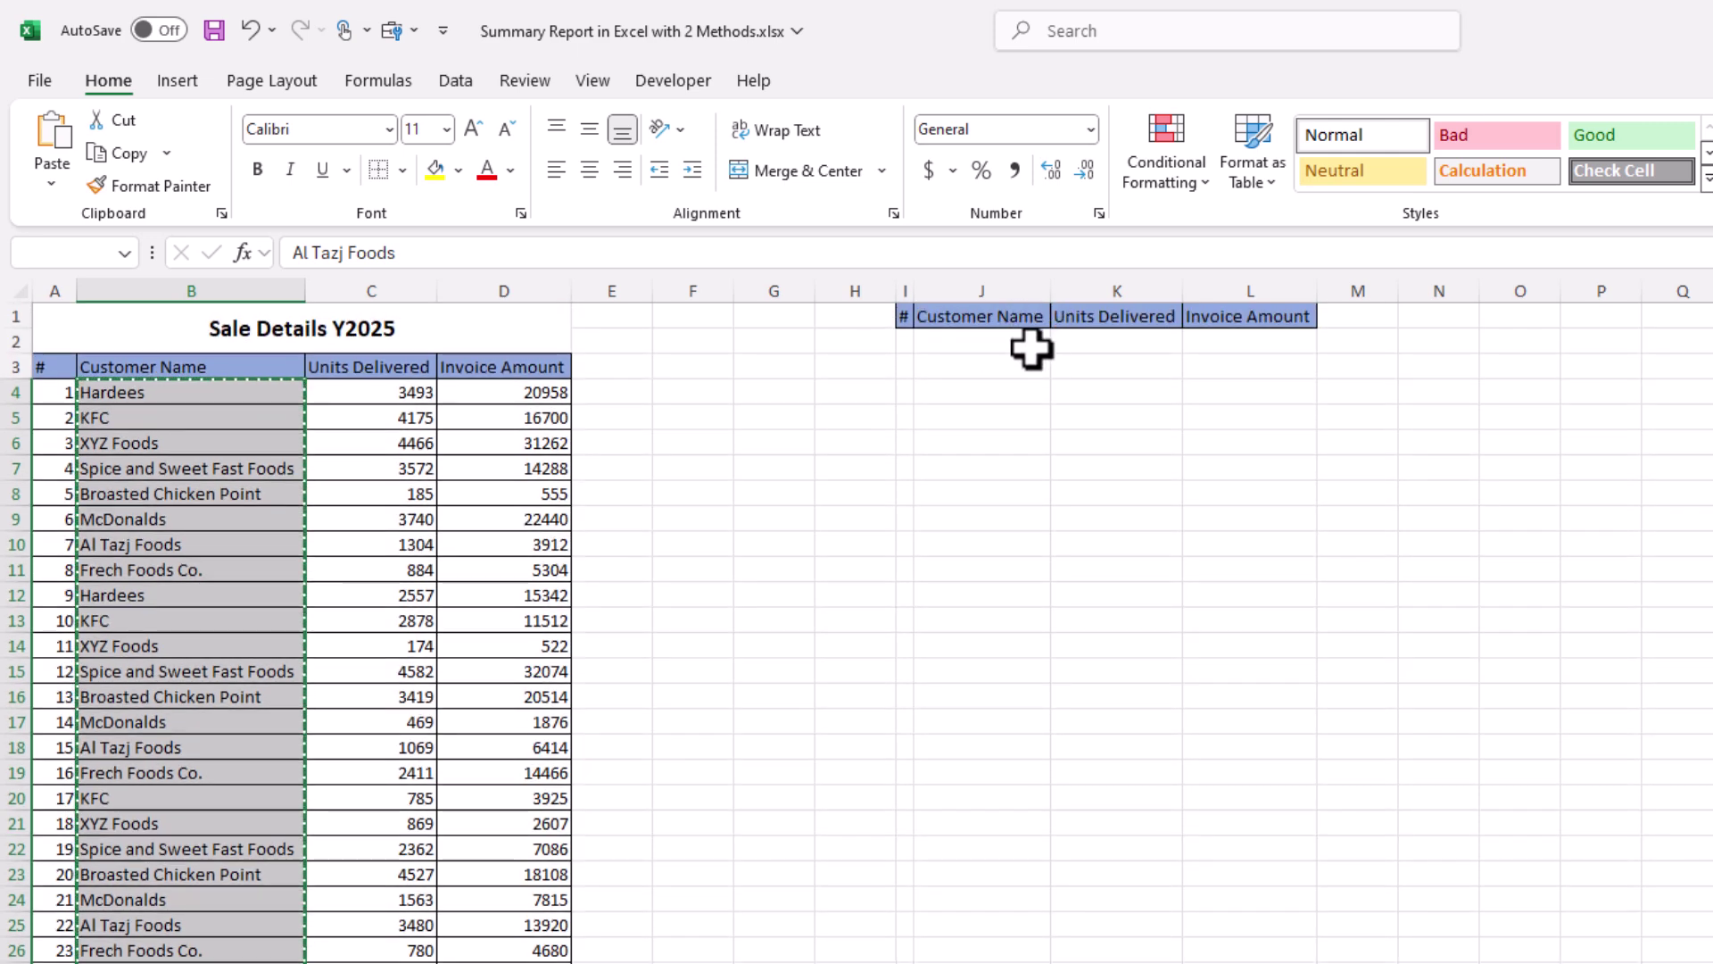
{"action": "left_click", "coordinate": [1031, 348]}
{"action": "key", "text": "ctrl+v"}
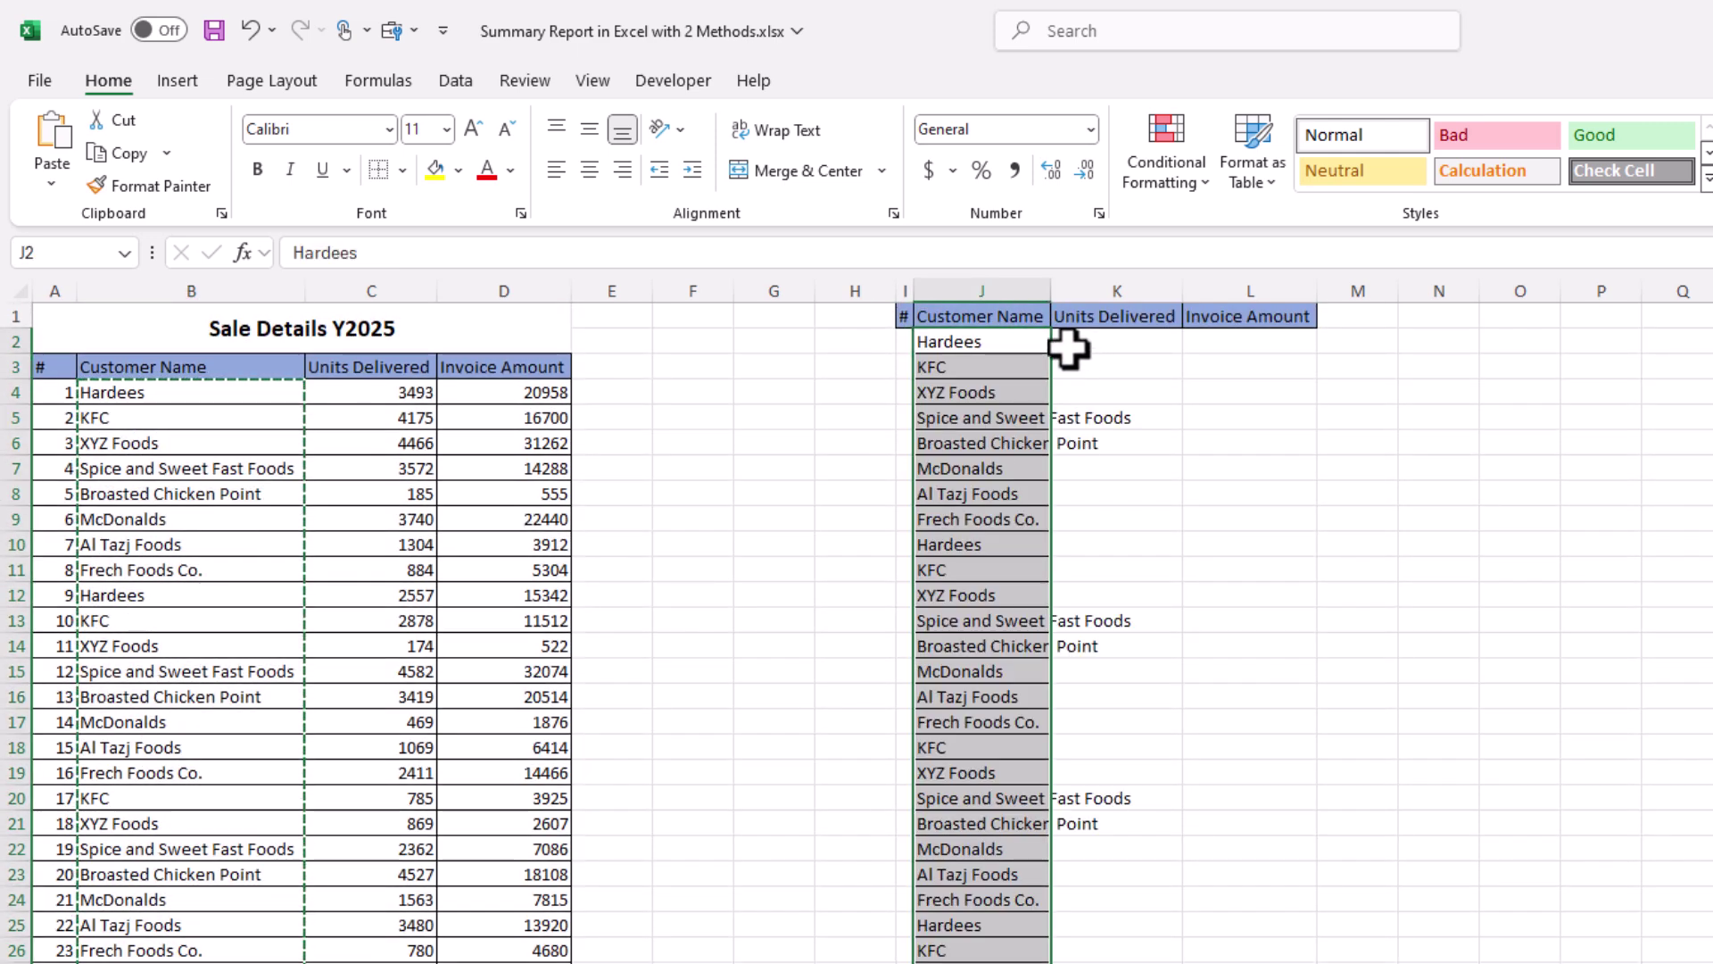
{"action": "double_click", "coordinate": [1055, 278]}
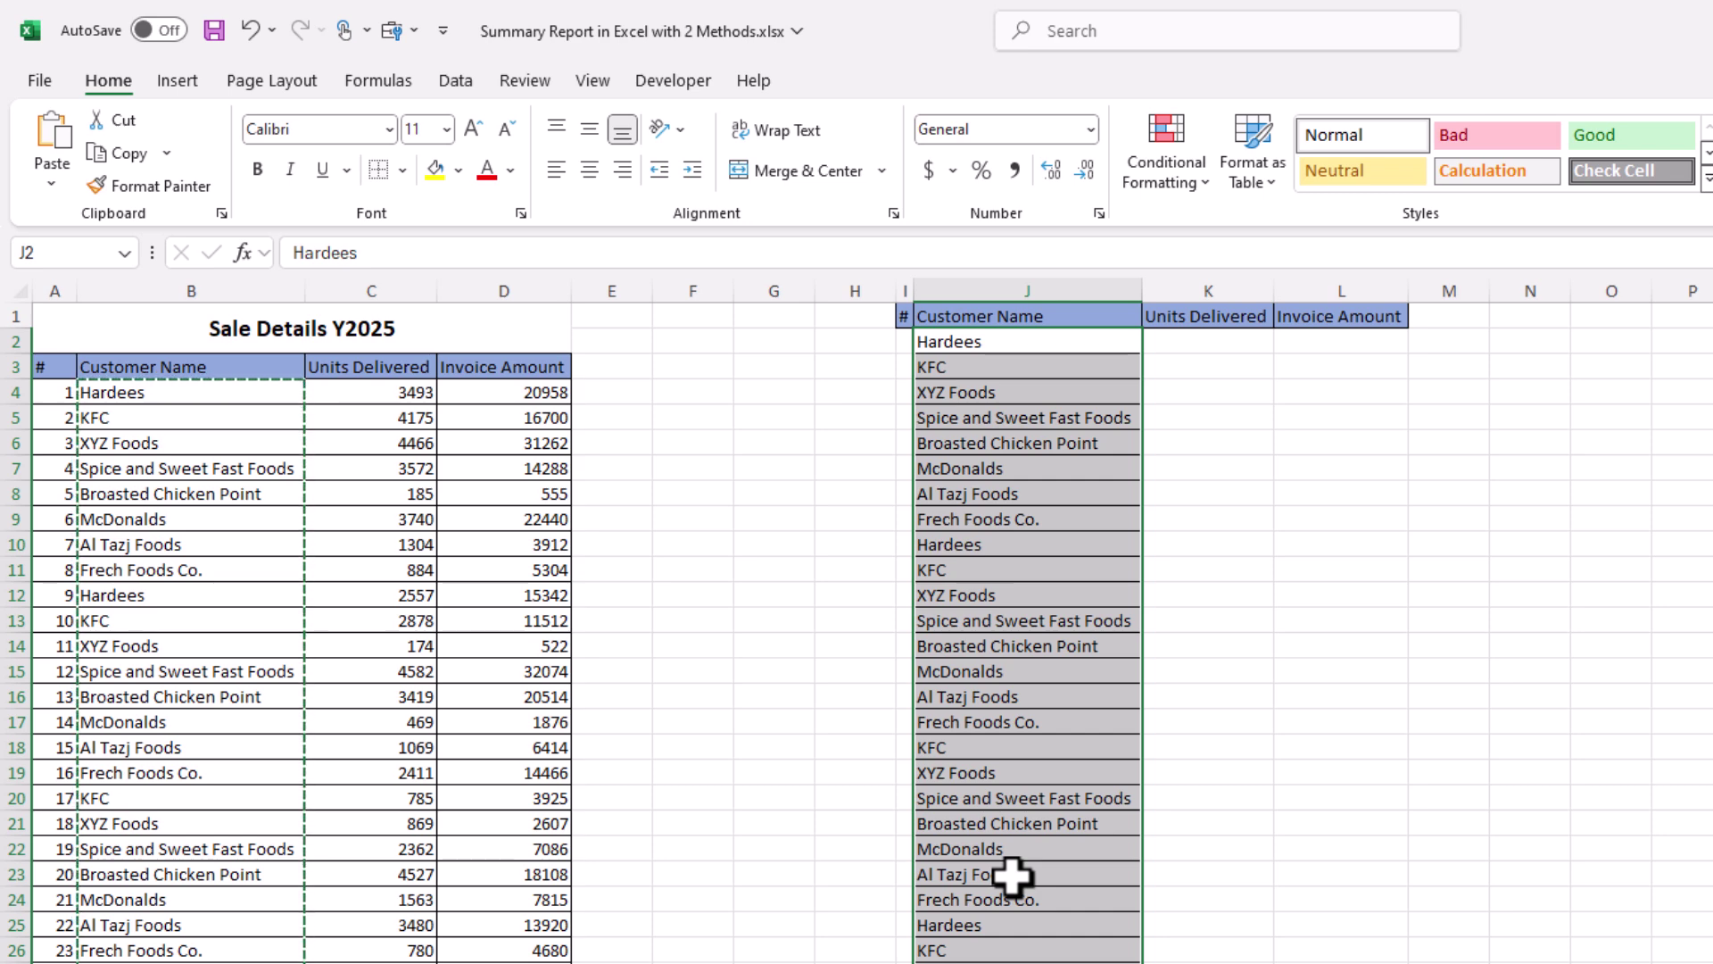
- Run Remove Duplicates on the Customer Name selection only, leaving 8 unique customers in J2:J9
{"action": "left_click", "coordinate": [457, 82]}
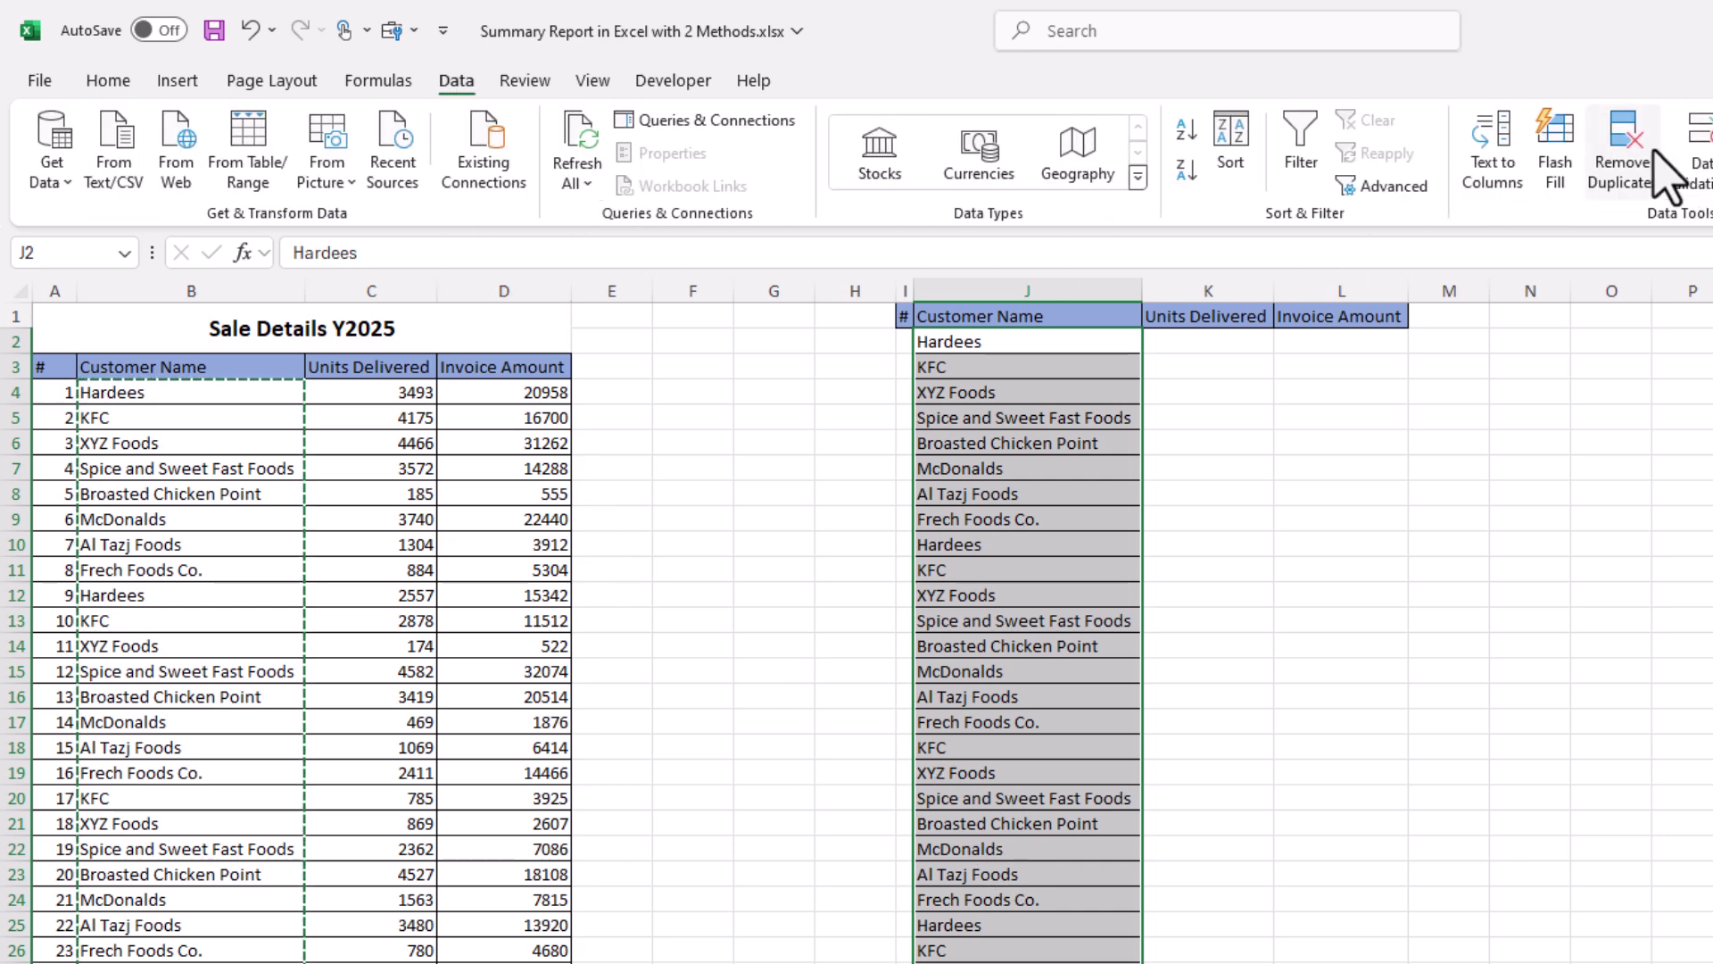
{"action": "left_click", "coordinate": [1620, 145]}
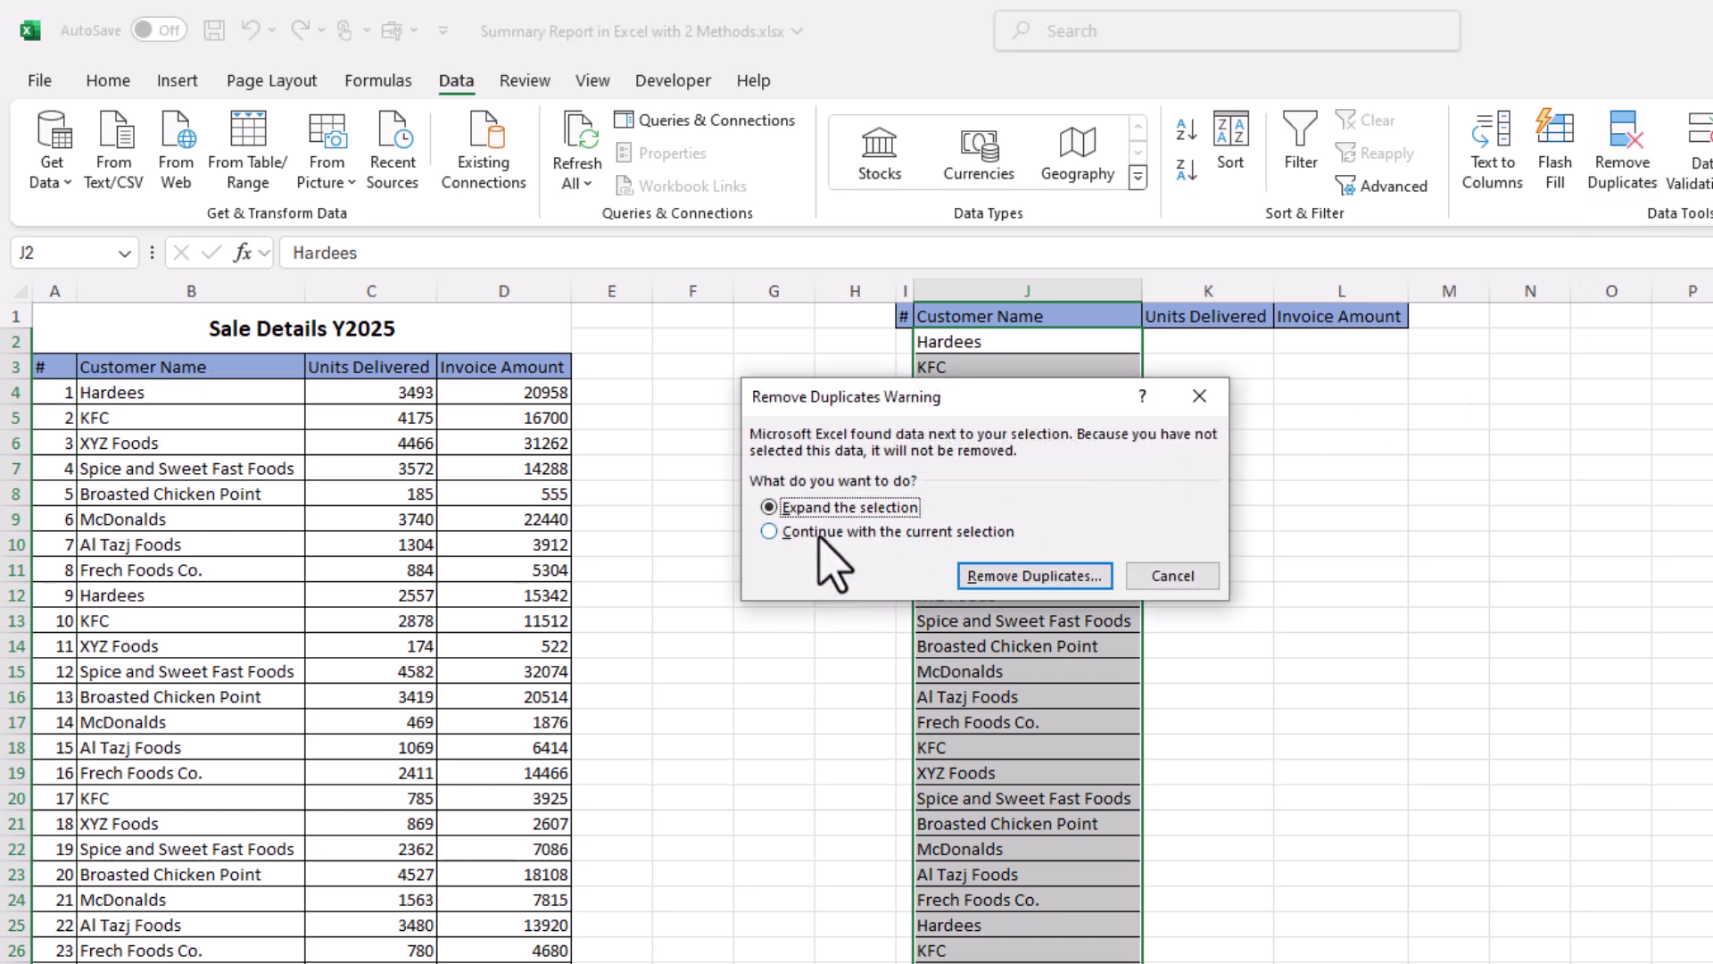
{"action": "left_click", "coordinate": [821, 533]}
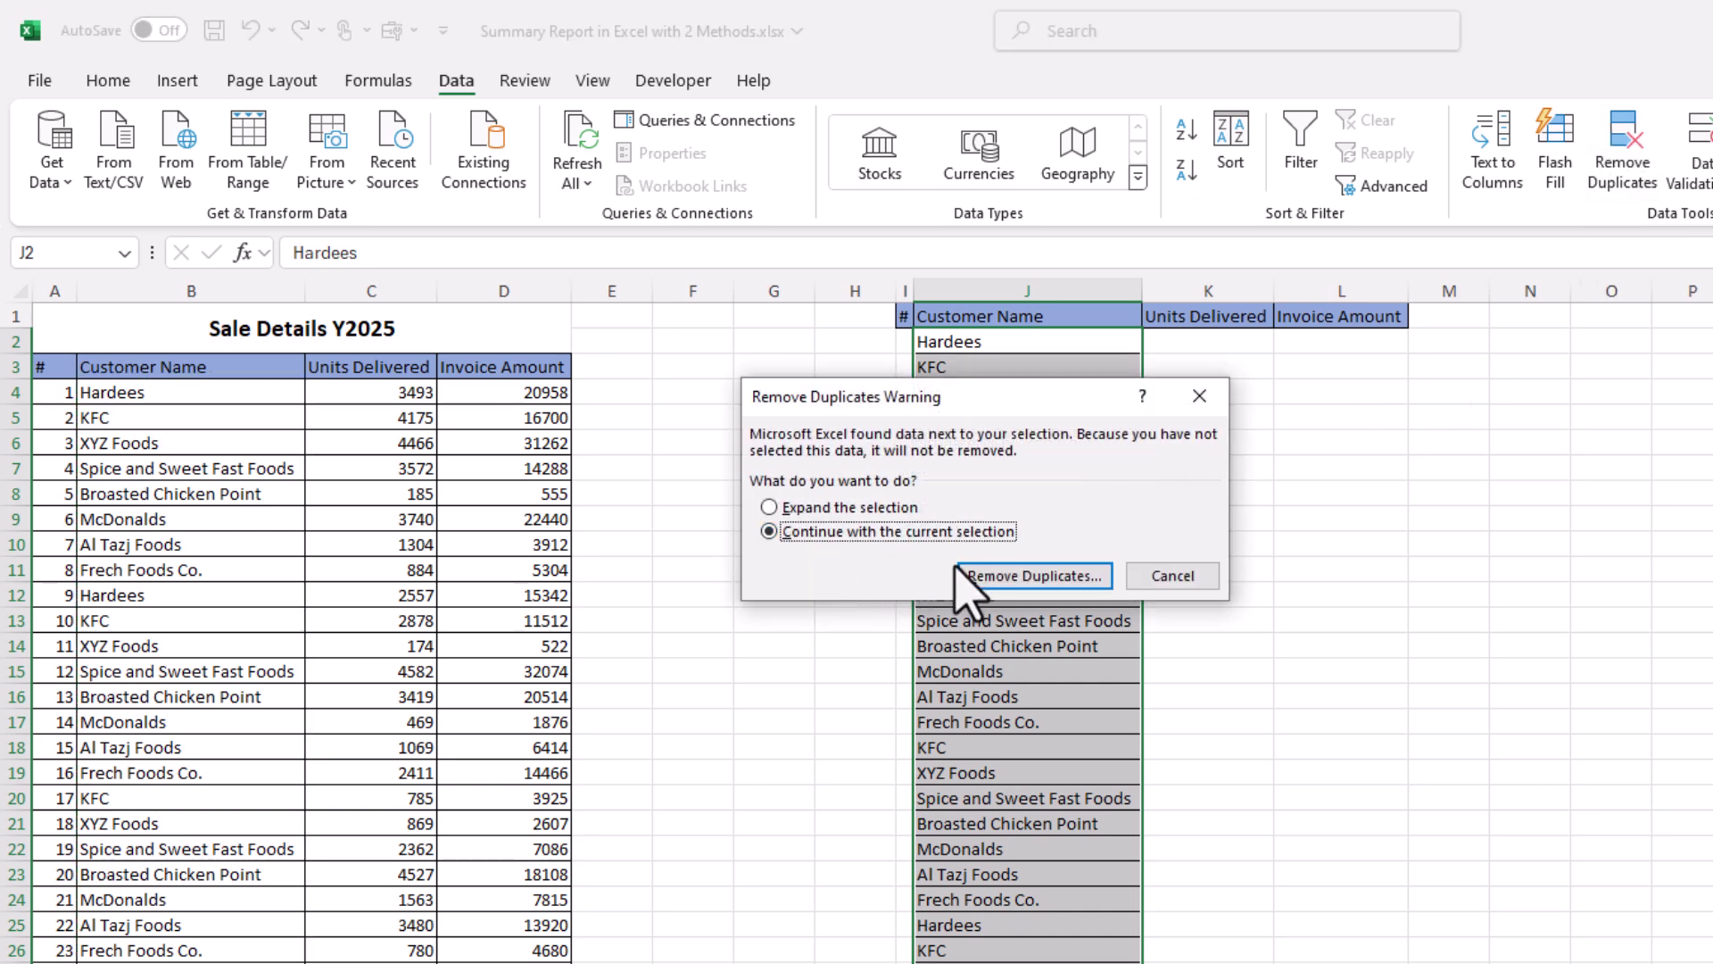
{"action": "left_click", "coordinate": [1001, 578]}
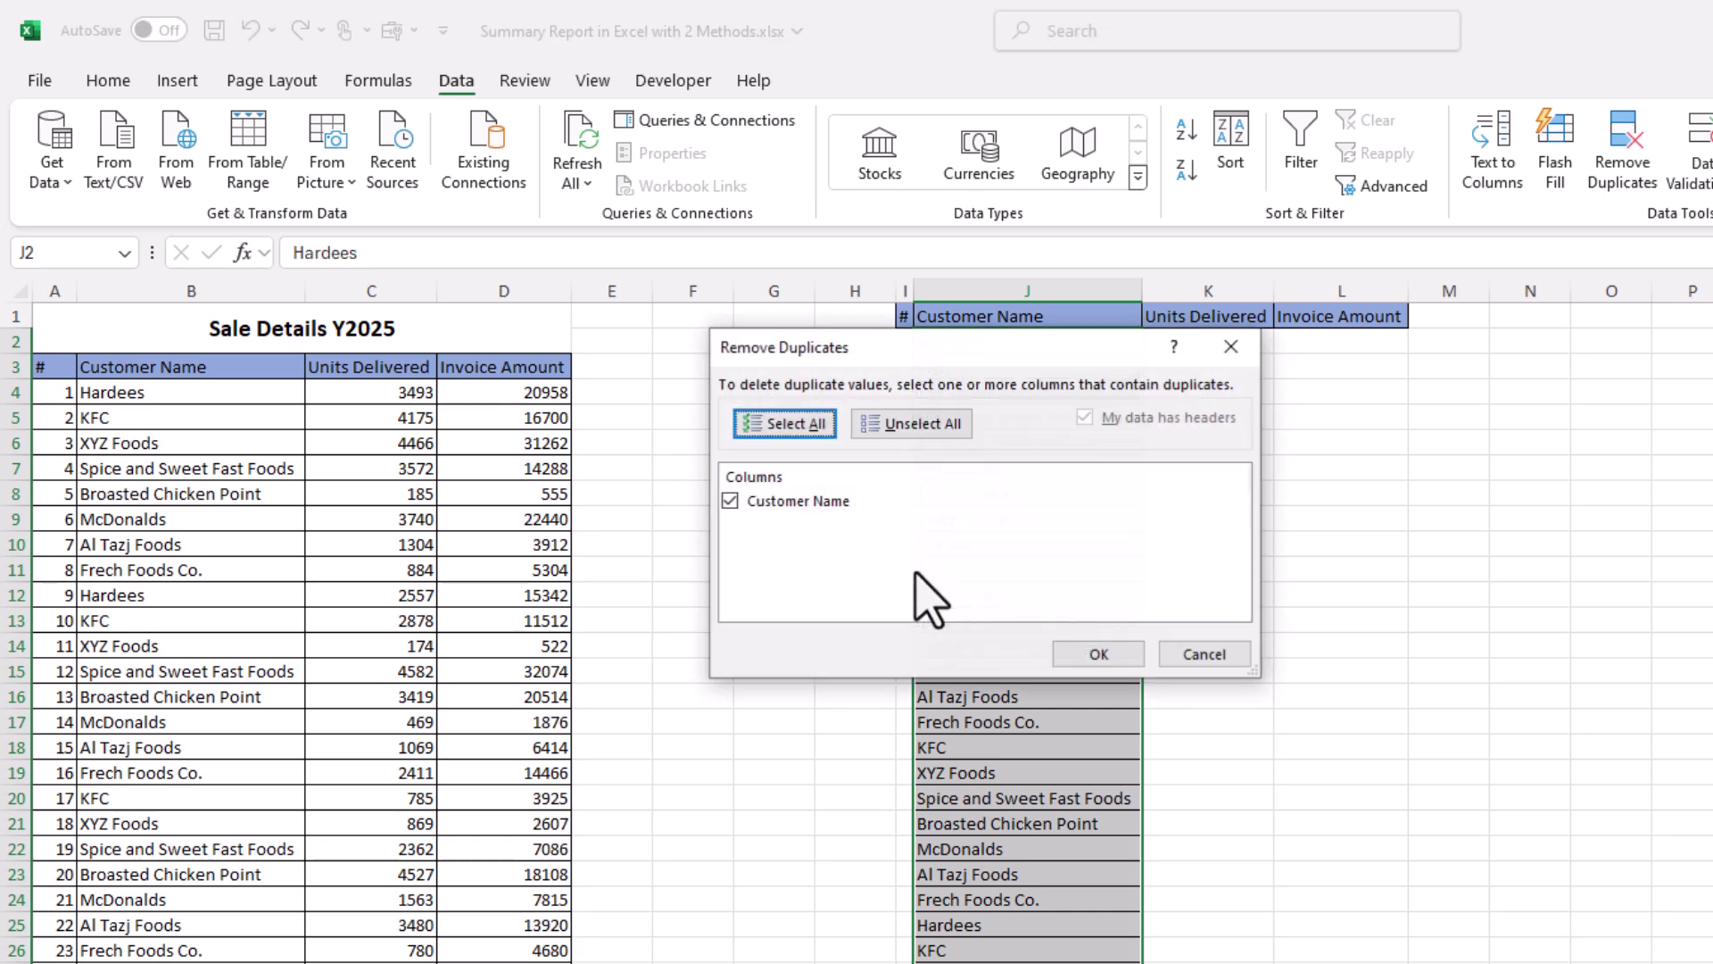
{"action": "left_click", "coordinate": [1100, 654]}
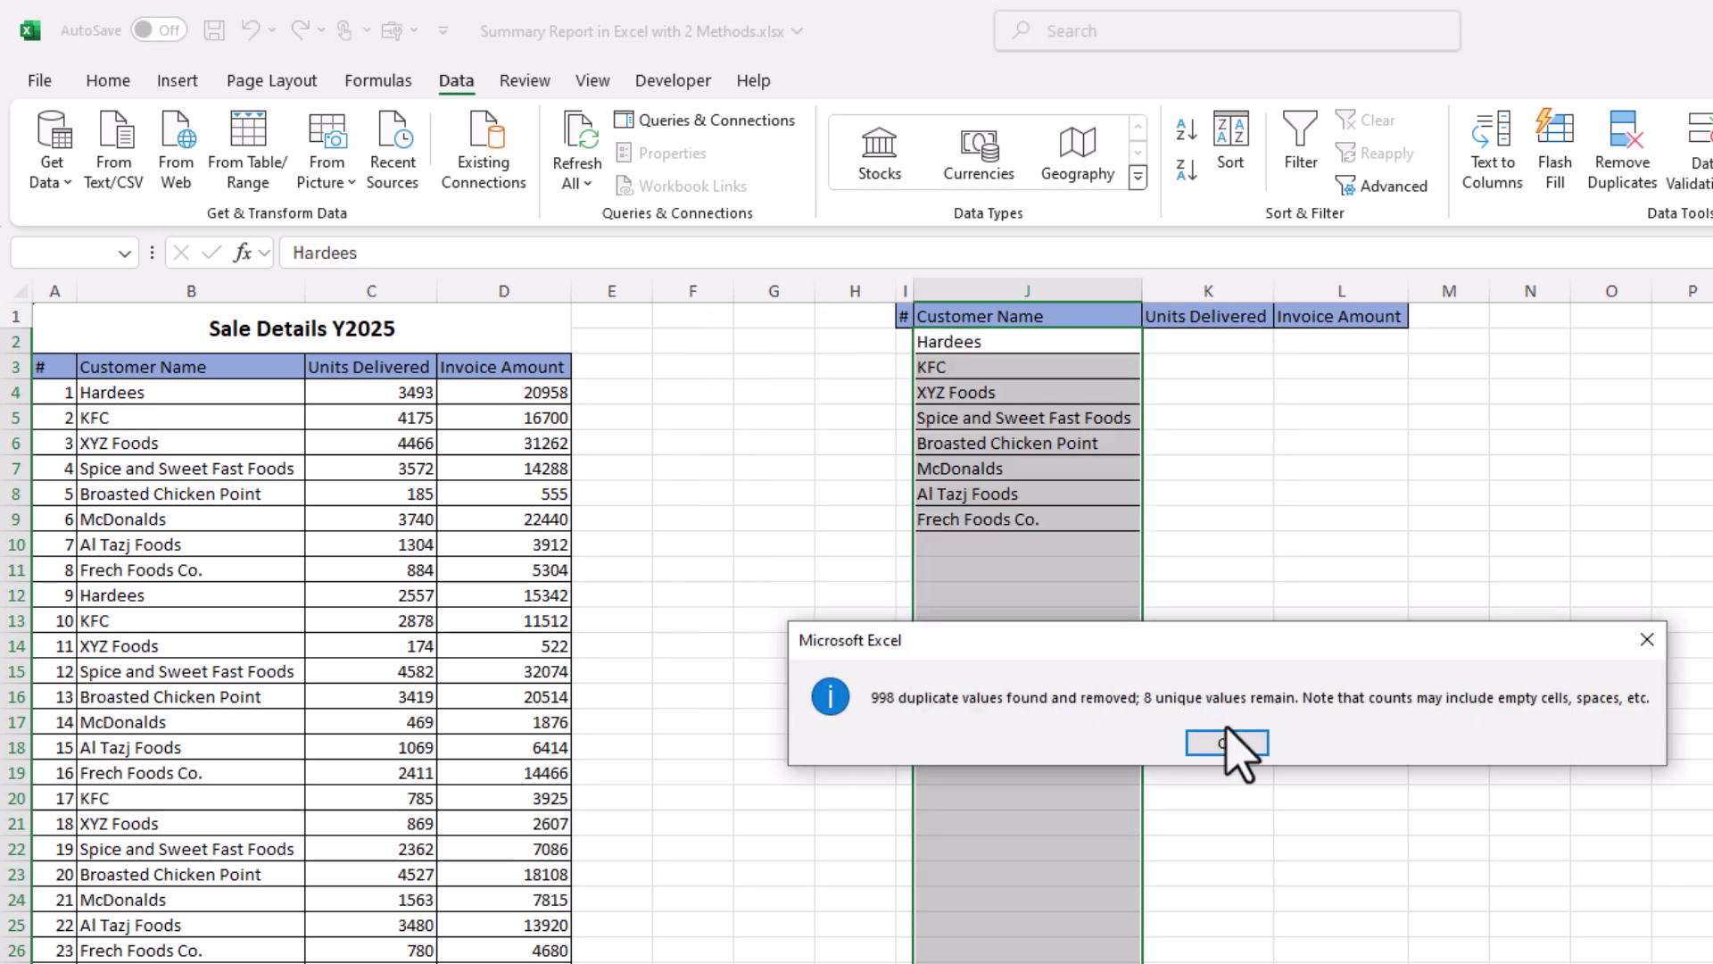
{"action": "left_click", "coordinate": [1214, 739]}
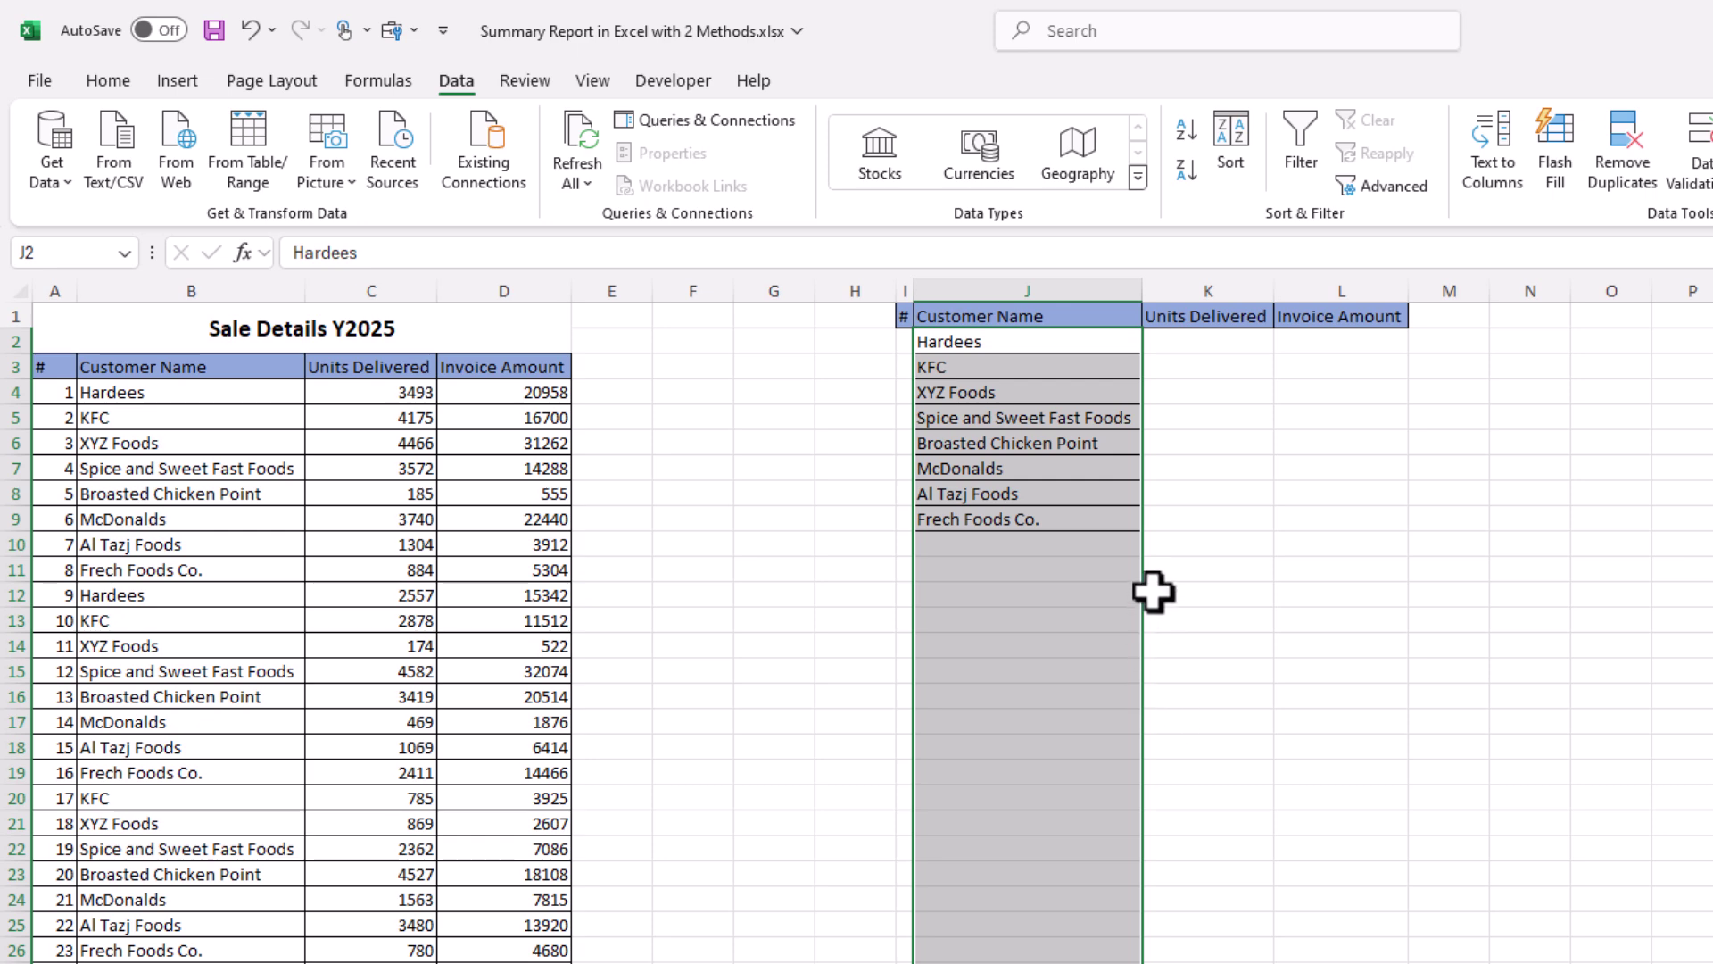
- Select the eight names in J2:J9 and number the customers 1 to 8 in I2:I9
{"action": "left_click_drag", "start_coordinate": [1106, 523], "coordinate": [1083, 343]}
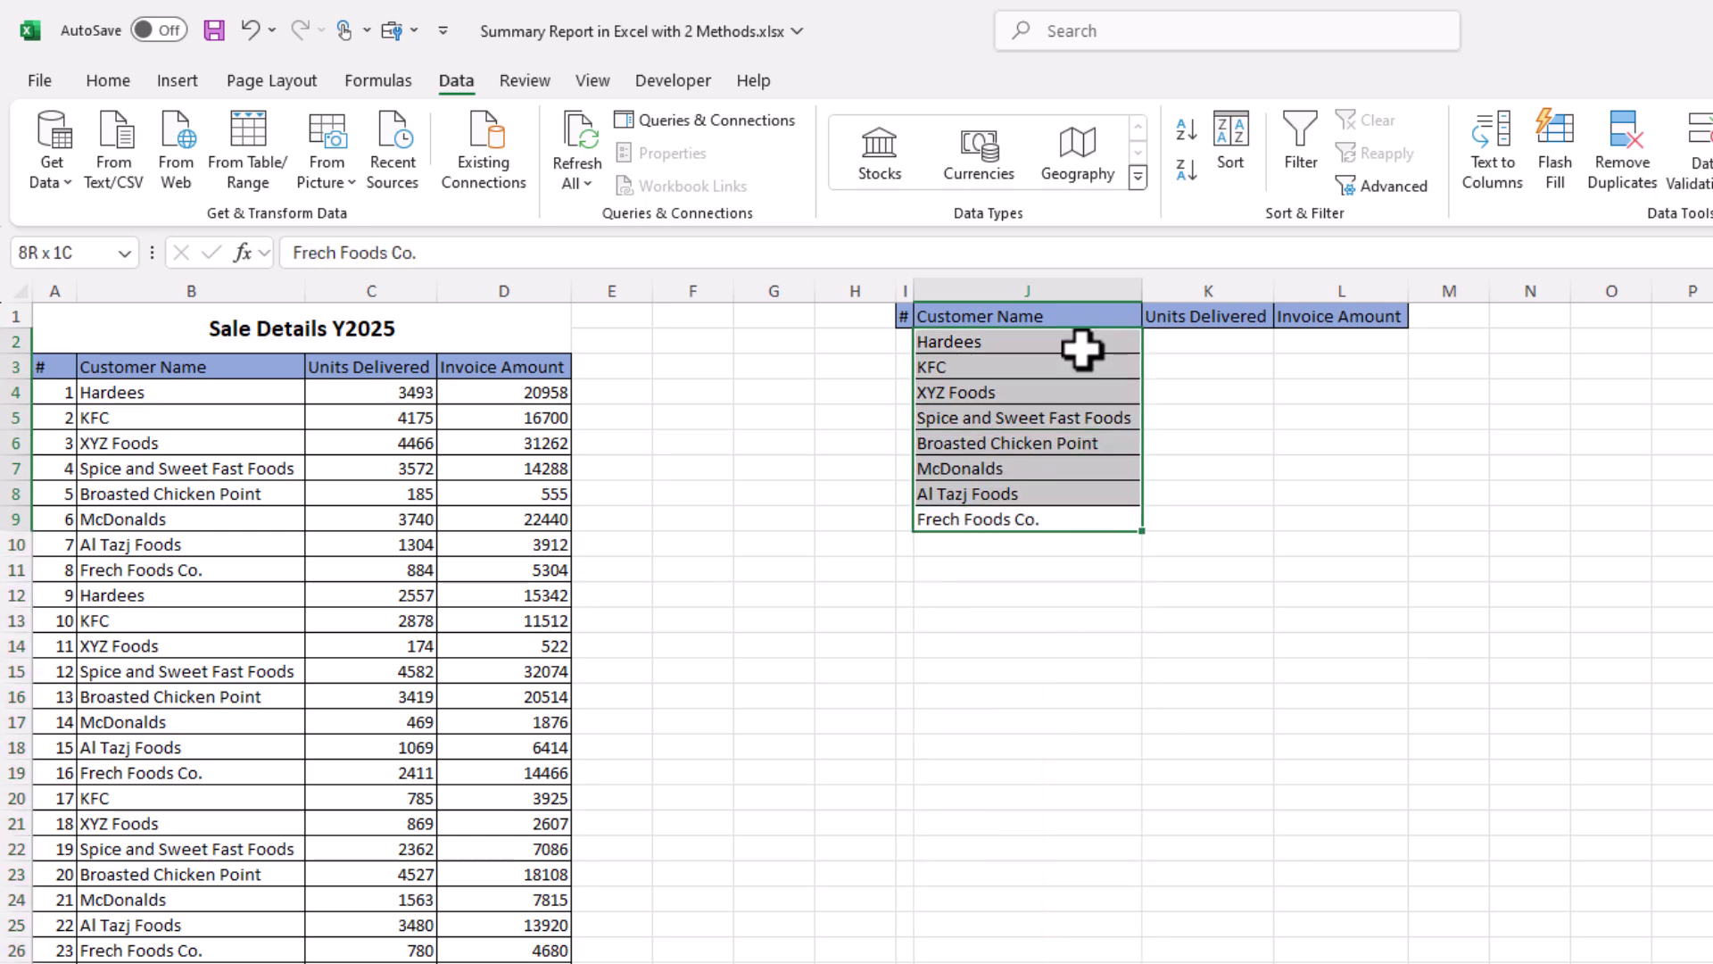
{"action": "scroll", "coordinate": [497, 211], "scroll_direction": "up", "scroll_amount": 4}
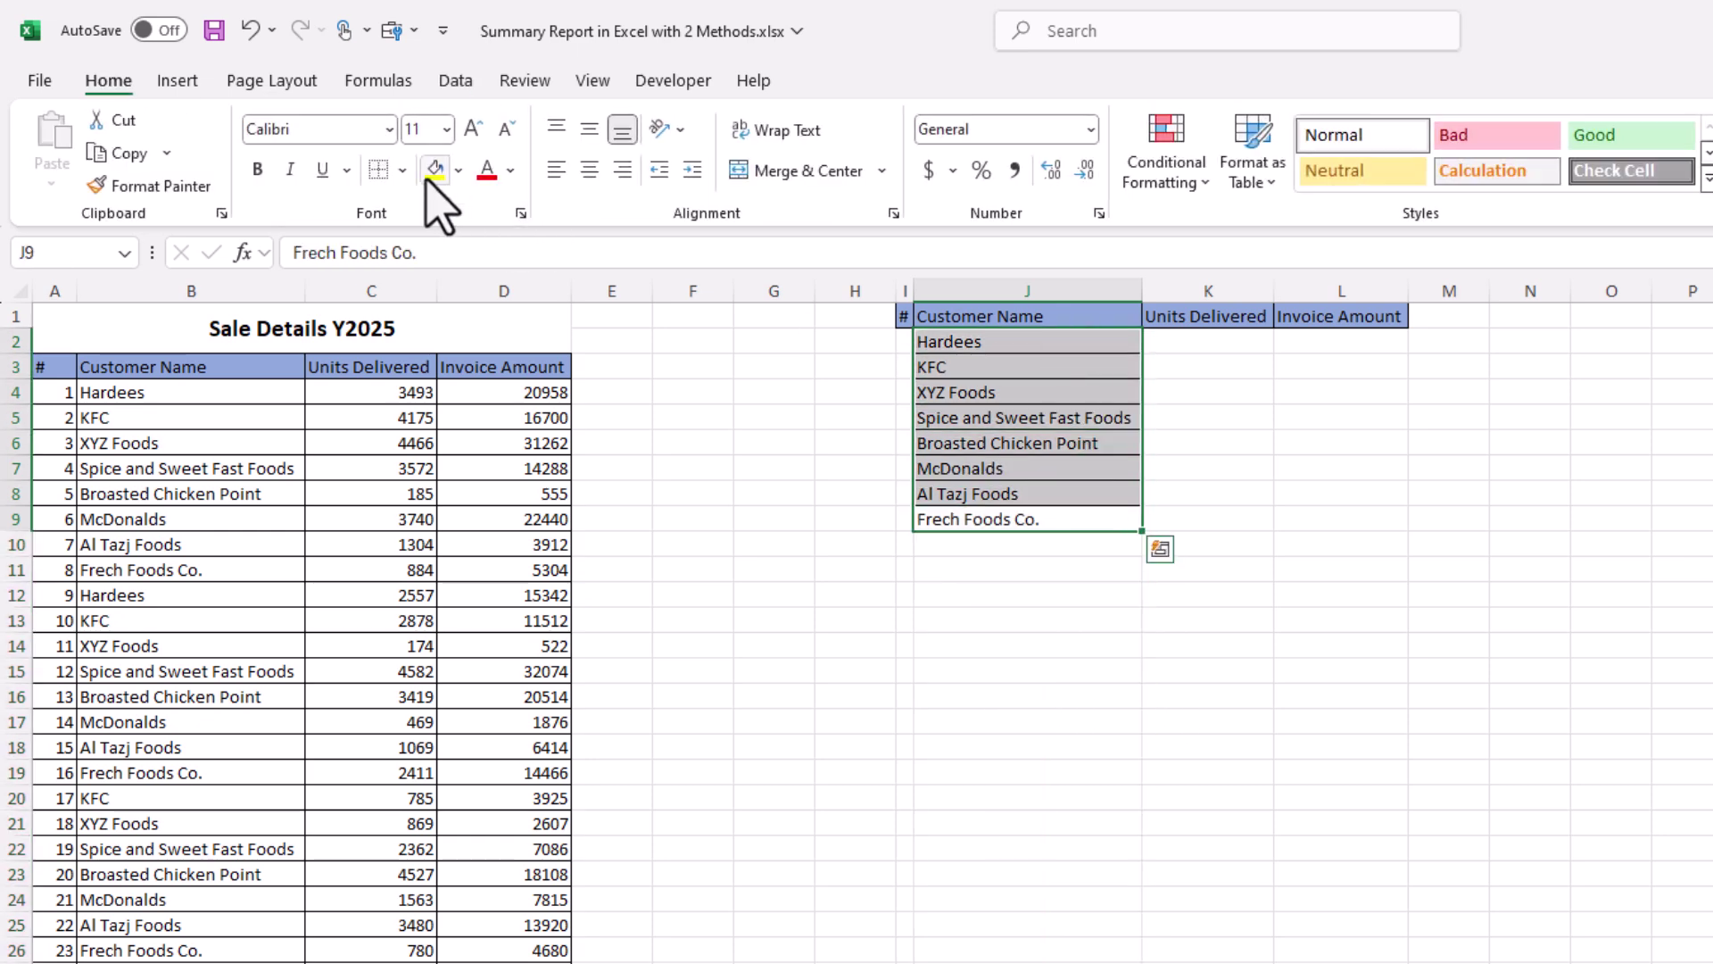
{"action": "left_click", "coordinate": [905, 341]}
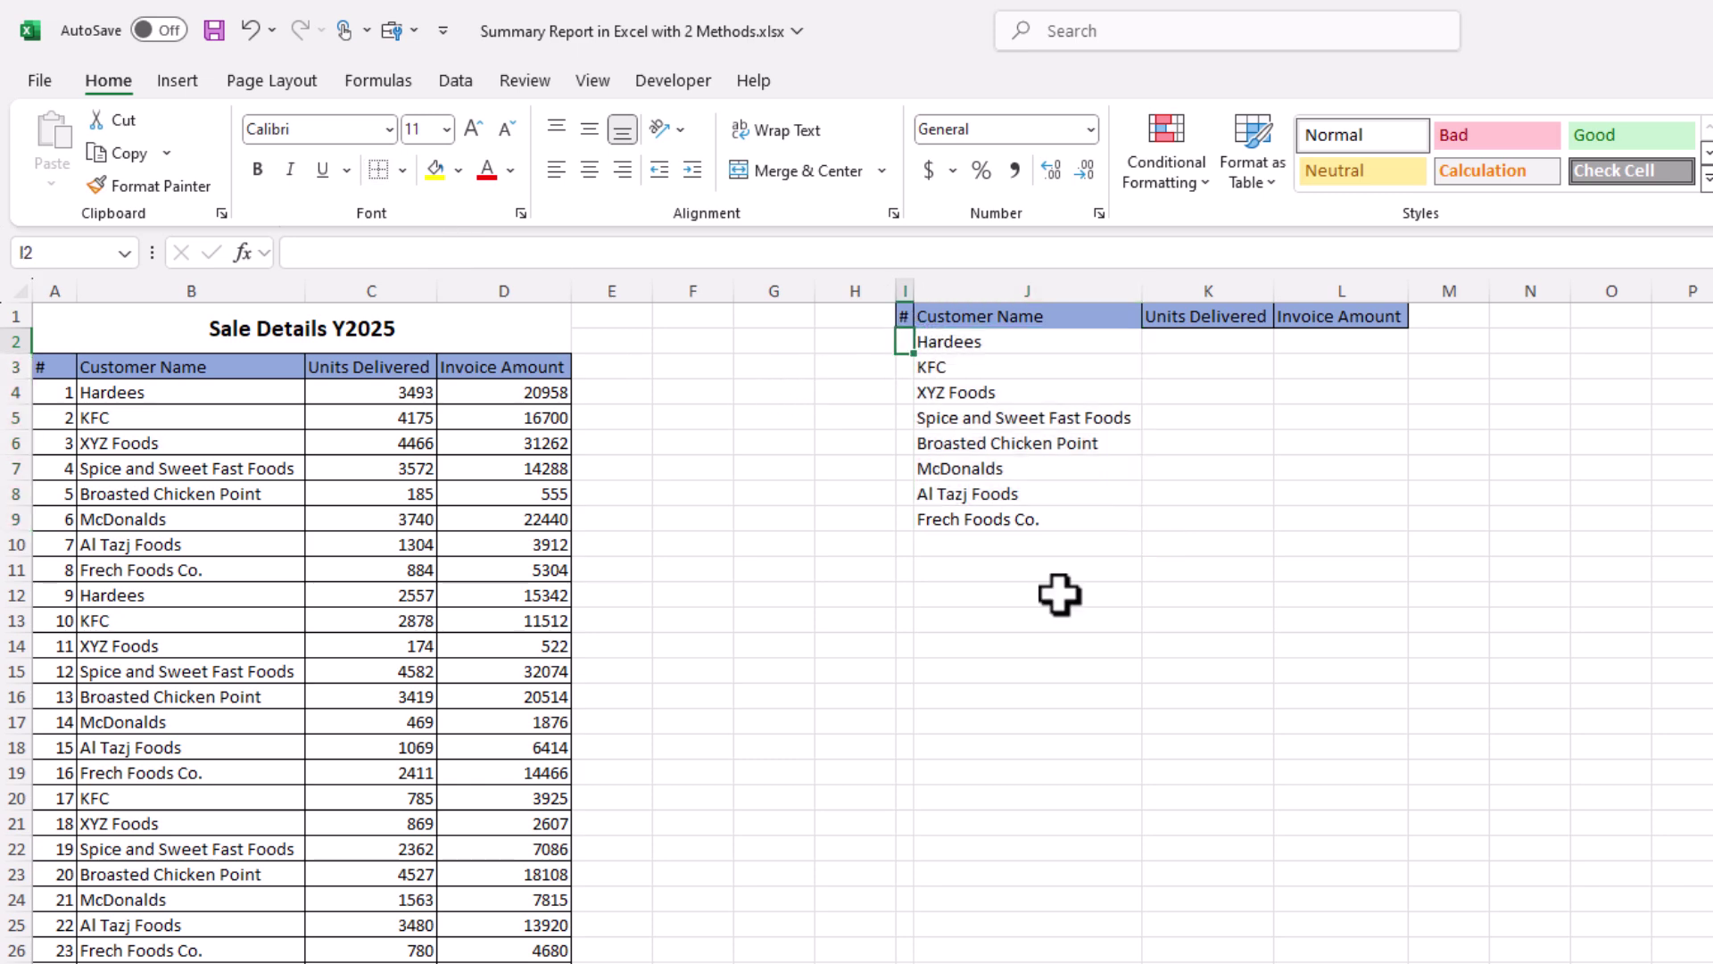
{"action": "type", "text": "1"}
{"action": "key", "text": "Return"}
{"action": "type", "text": "2"}
{"action": "key", "text": "Return"}
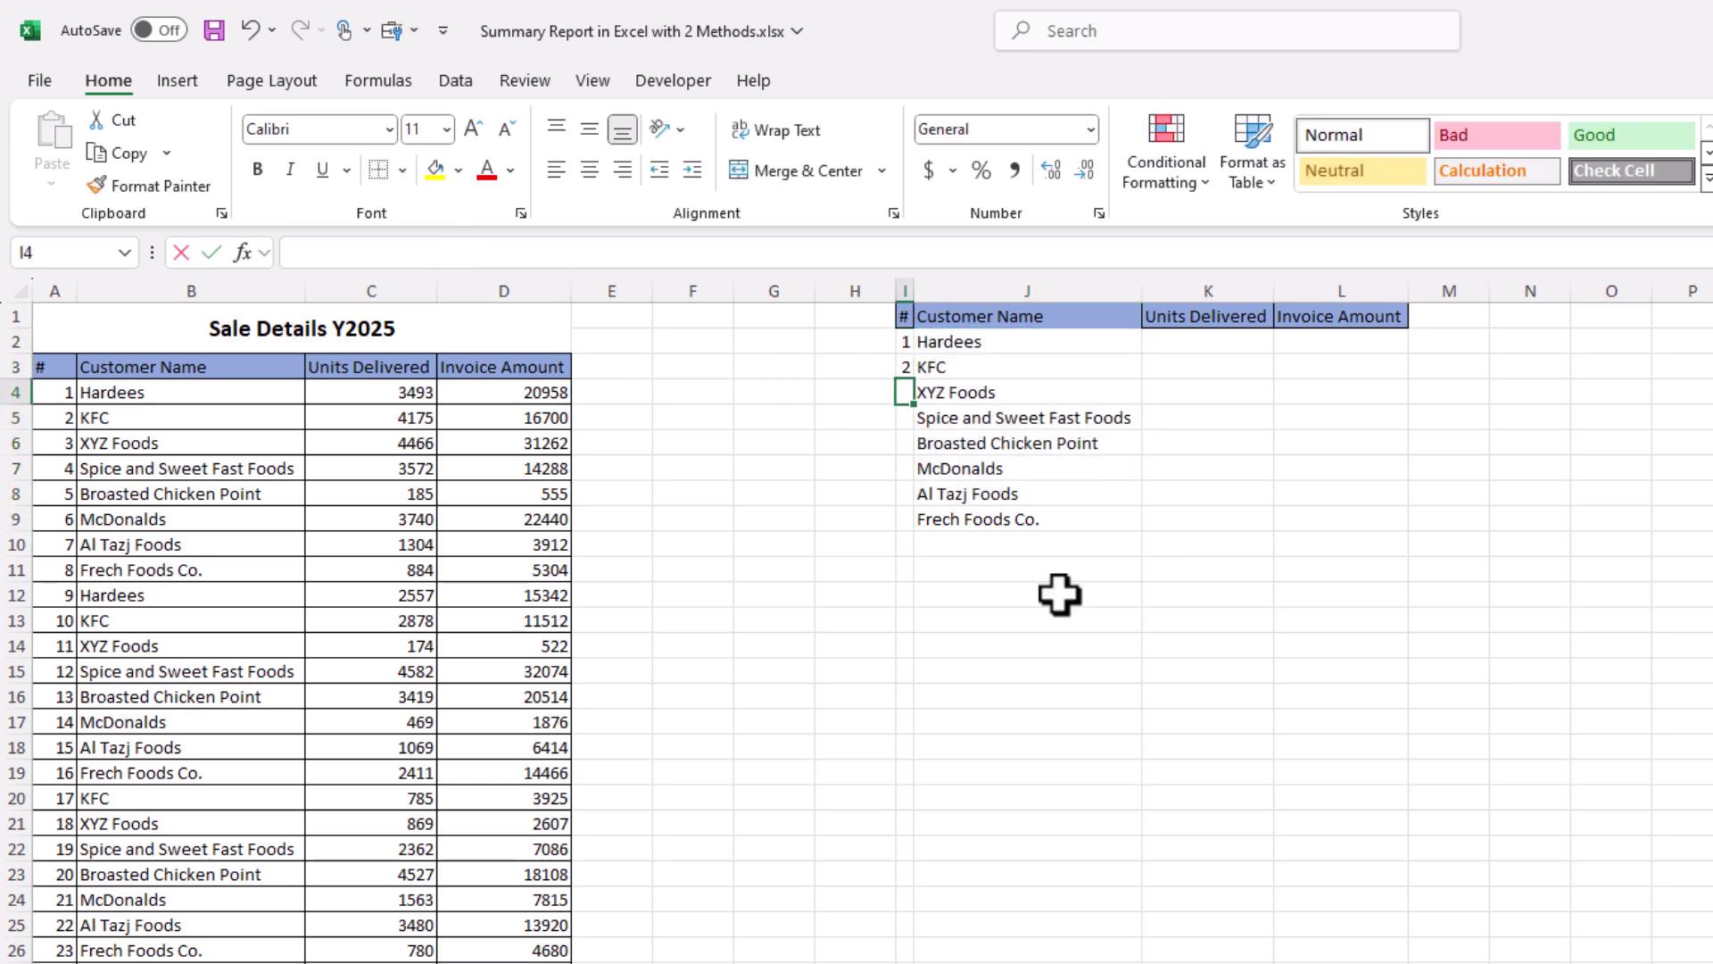
{"action": "type", "text": "3"}
{"action": "key", "text": "Return"}
{"action": "type", "text": "4 5 6"}
{"action": "key", "text": "Return"}
{"action": "type", "text": "7"}
{"action": "key", "text": "Return"}
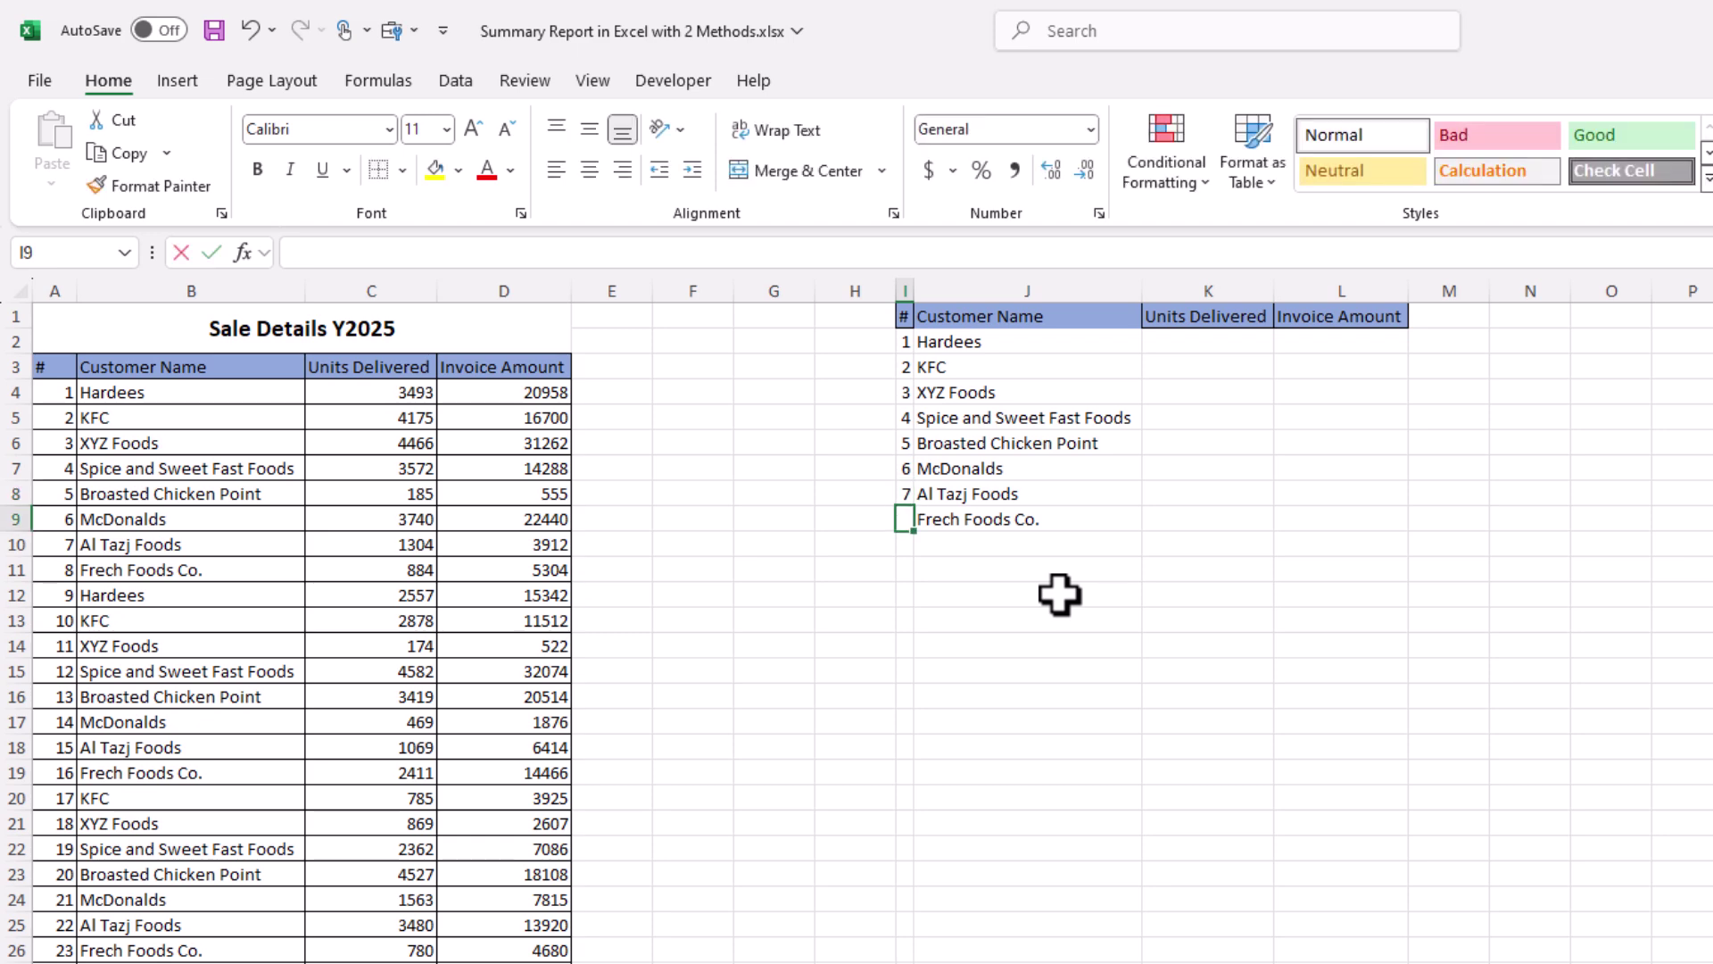
{"action": "type", "text": "8"}
{"action": "key", "text": "Return"}
{"action": "left_click", "coordinate": [1059, 594]}
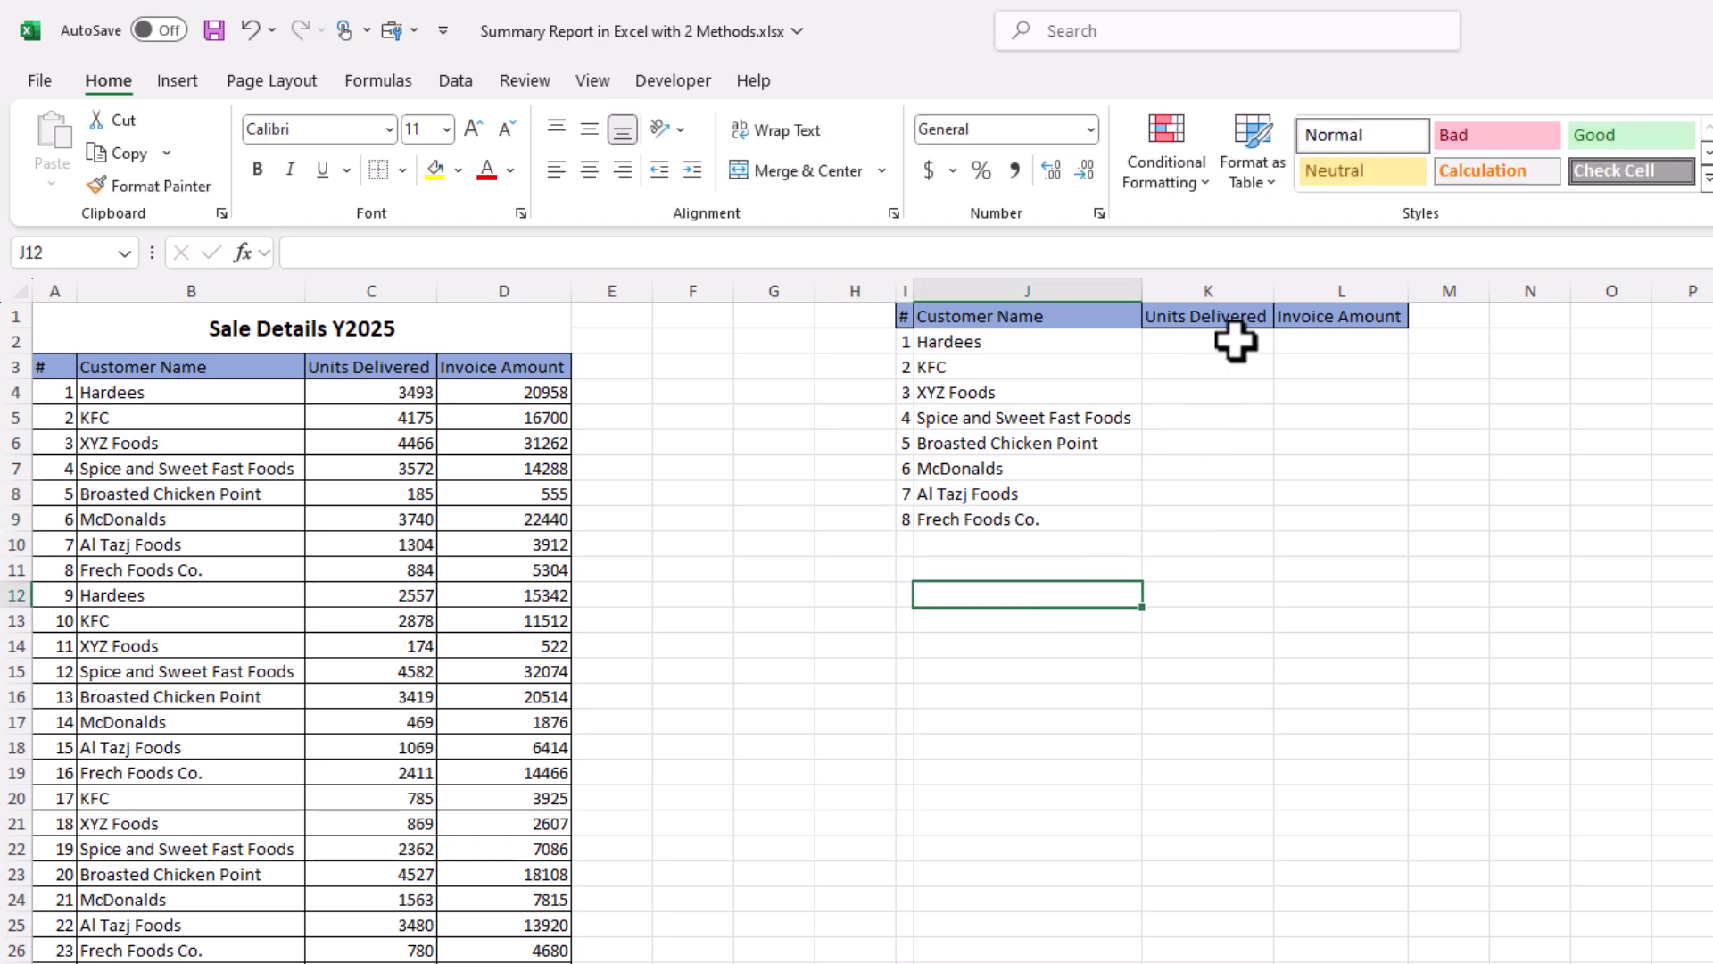
{"action": "mouse_move", "coordinate": [1234, 341]}
{"action": "left_mouse_down"}
{"action": "mouse_move", "coordinate": [1232, 375]}
{"action": "mouse_move", "coordinate": [1224, 345]}
{"action": "left_mouse_up"}
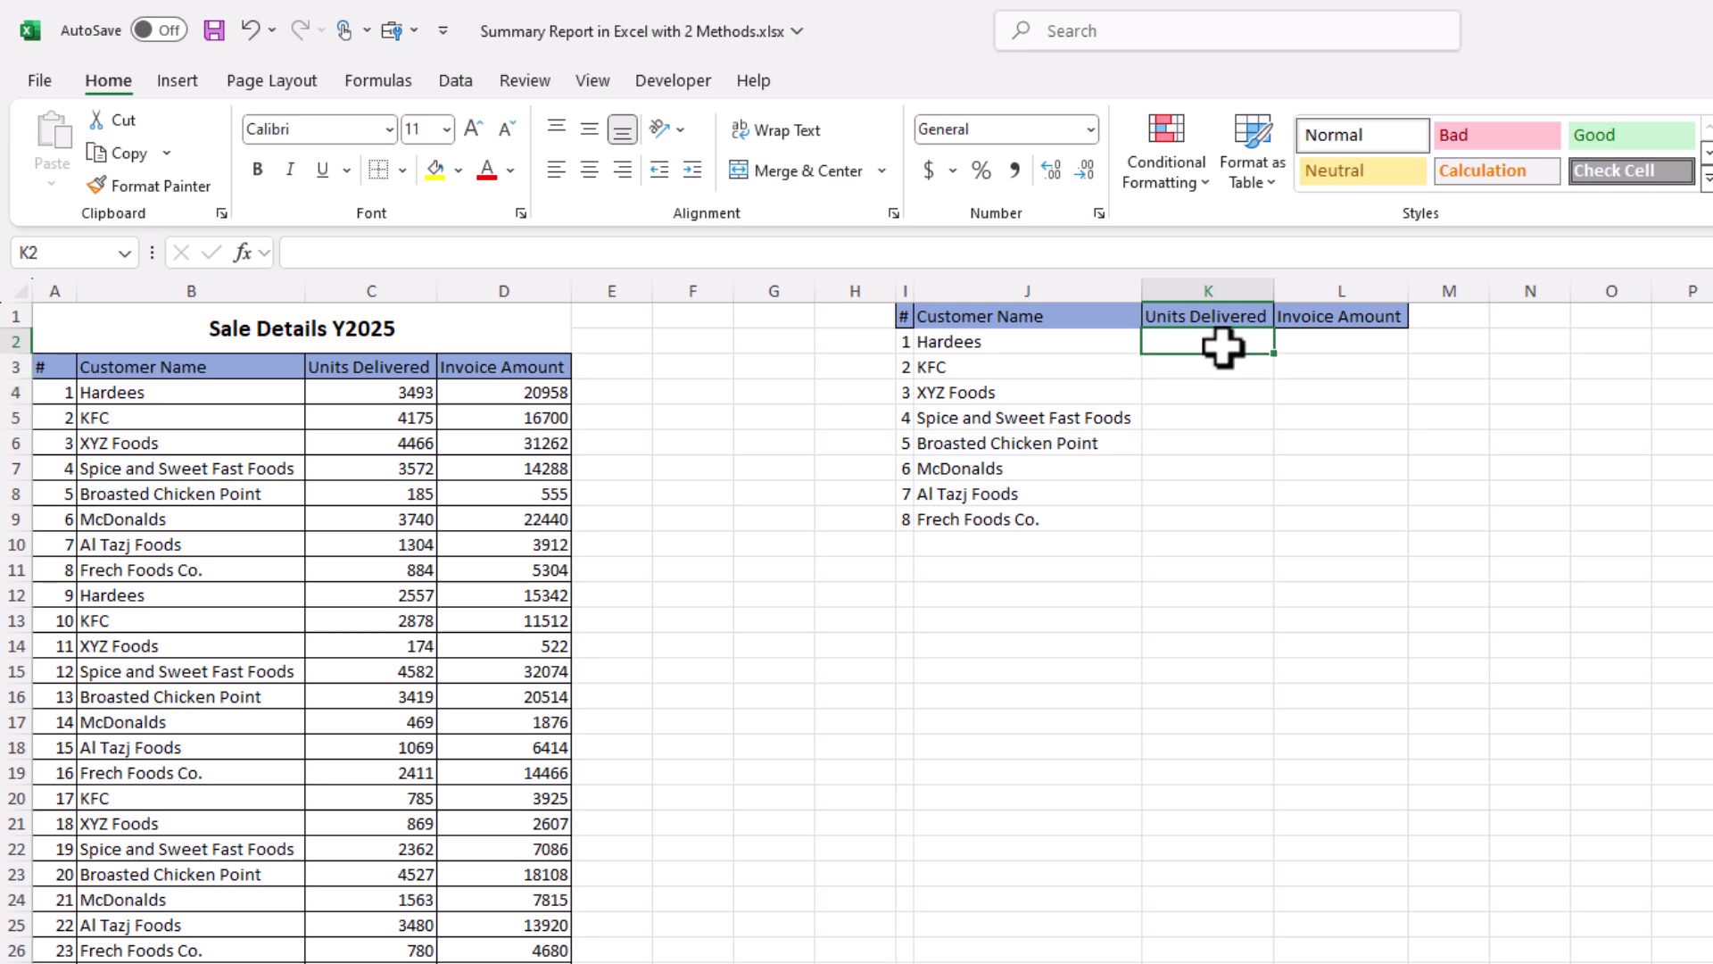
- Begin a SUMIF in K2 with the absolute customer range $B$4:$B$1009
{"action": "left_click", "coordinate": [995, 347]}
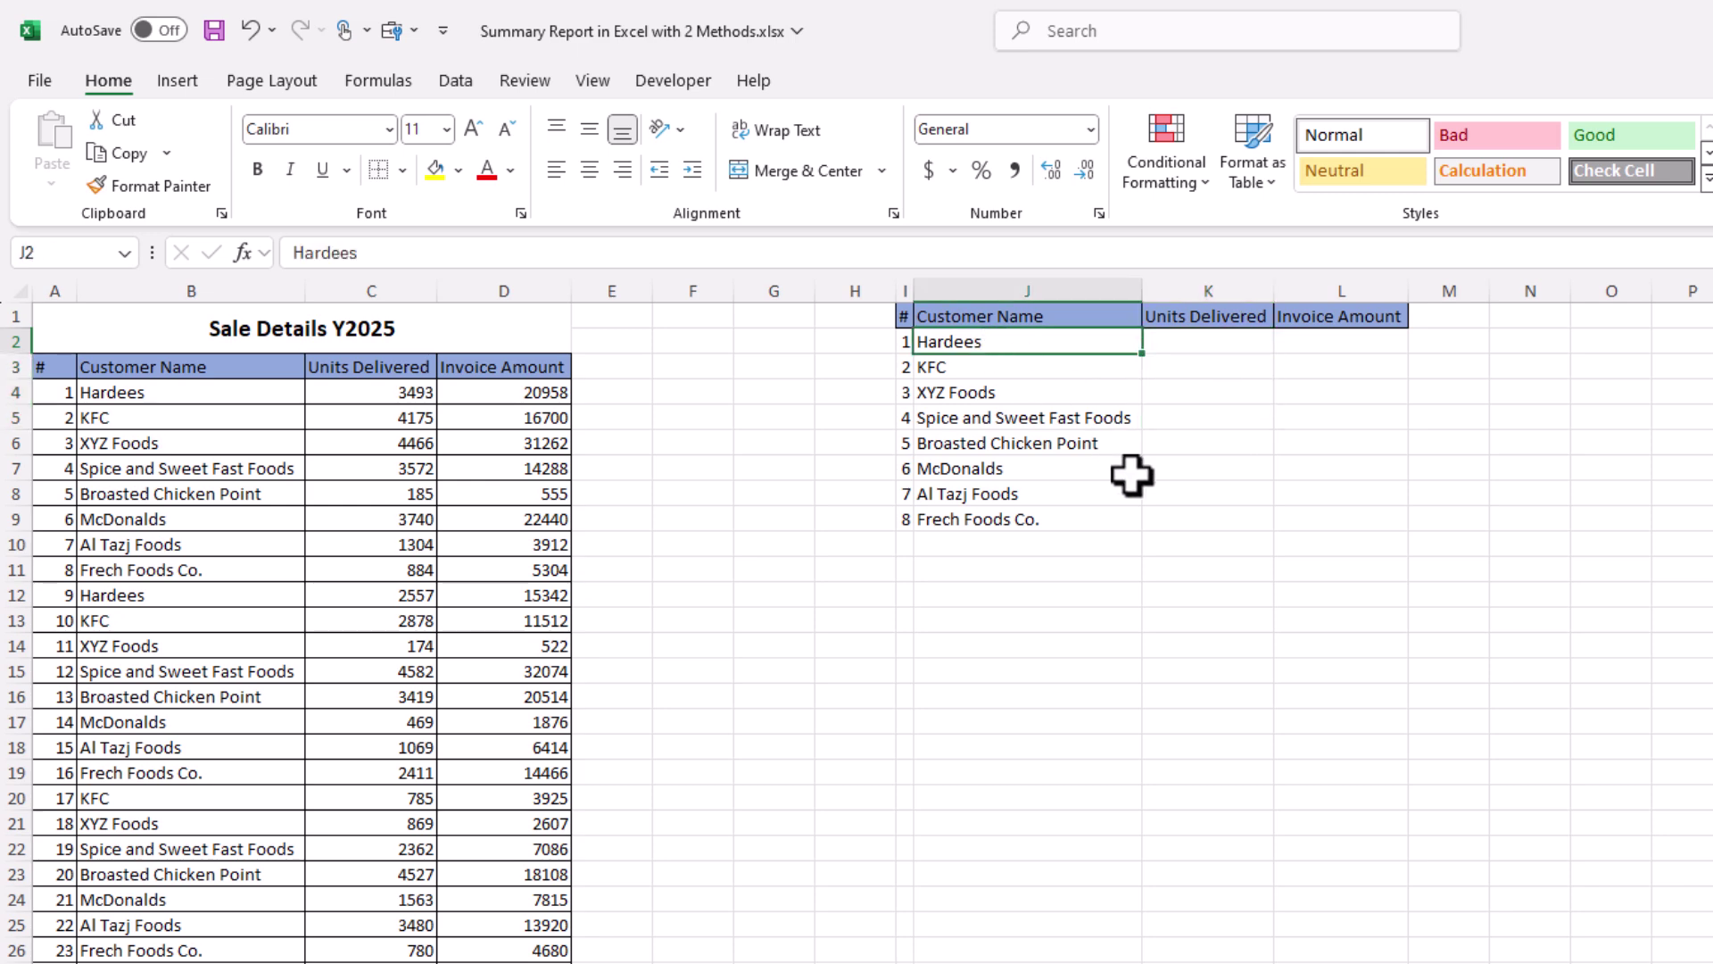
{"action": "left_click", "coordinate": [1196, 342]}
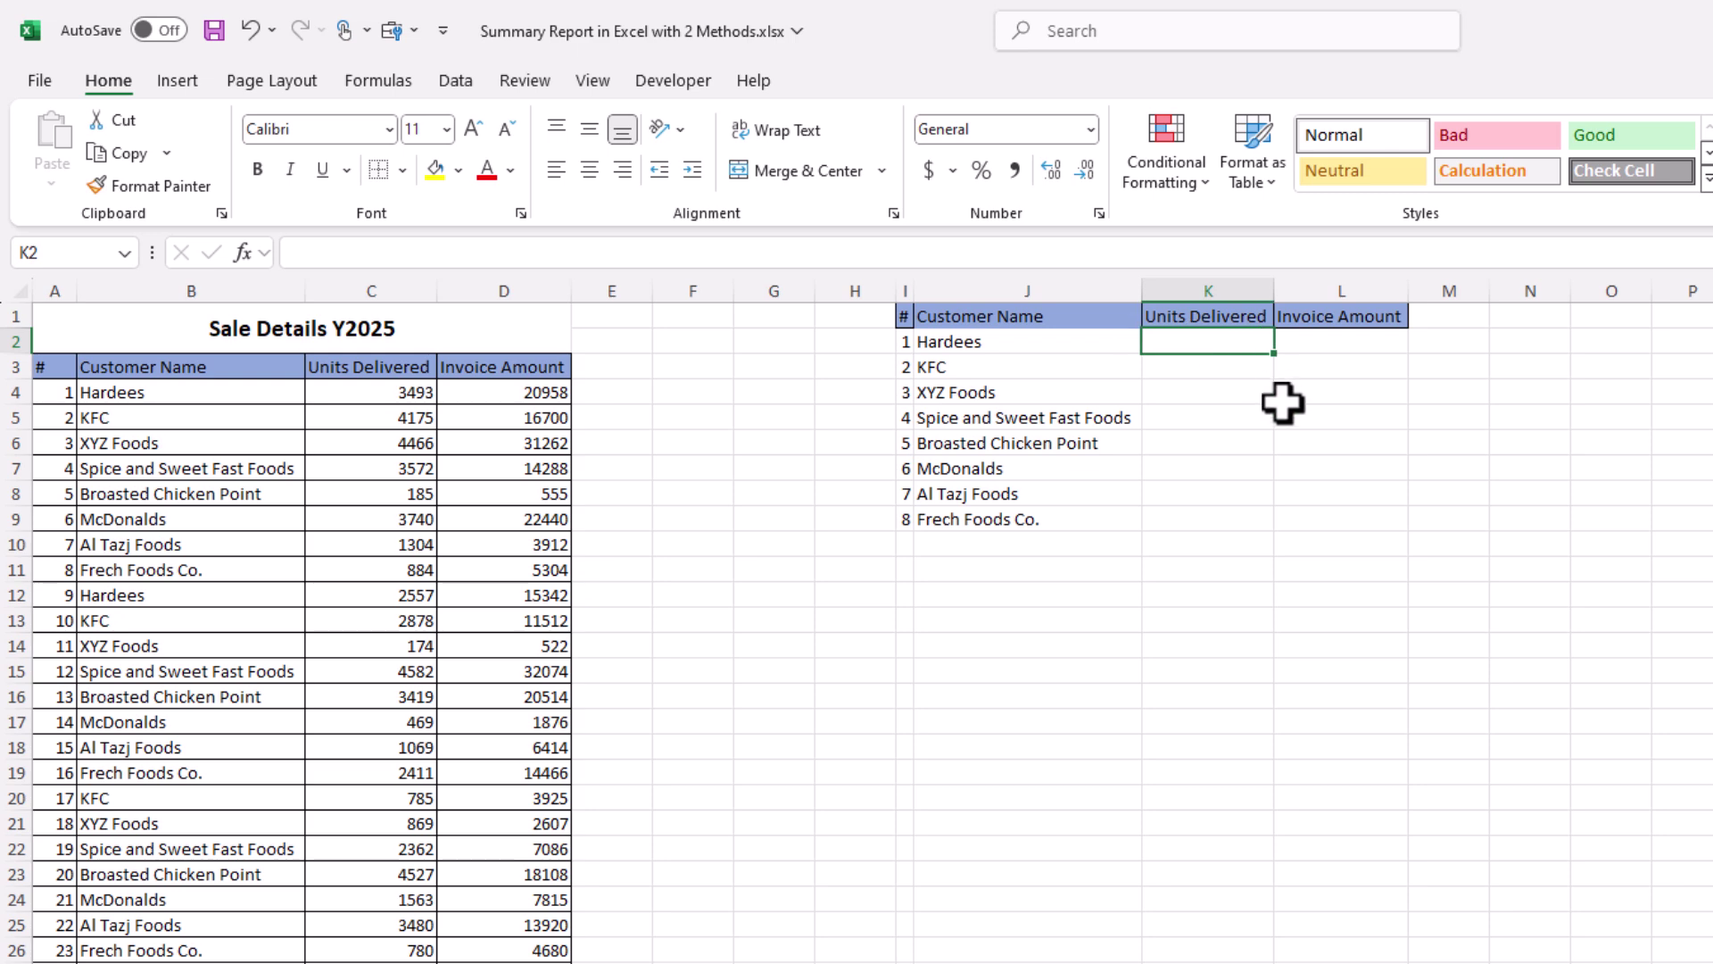
{"action": "type", "text": "=sumif"}
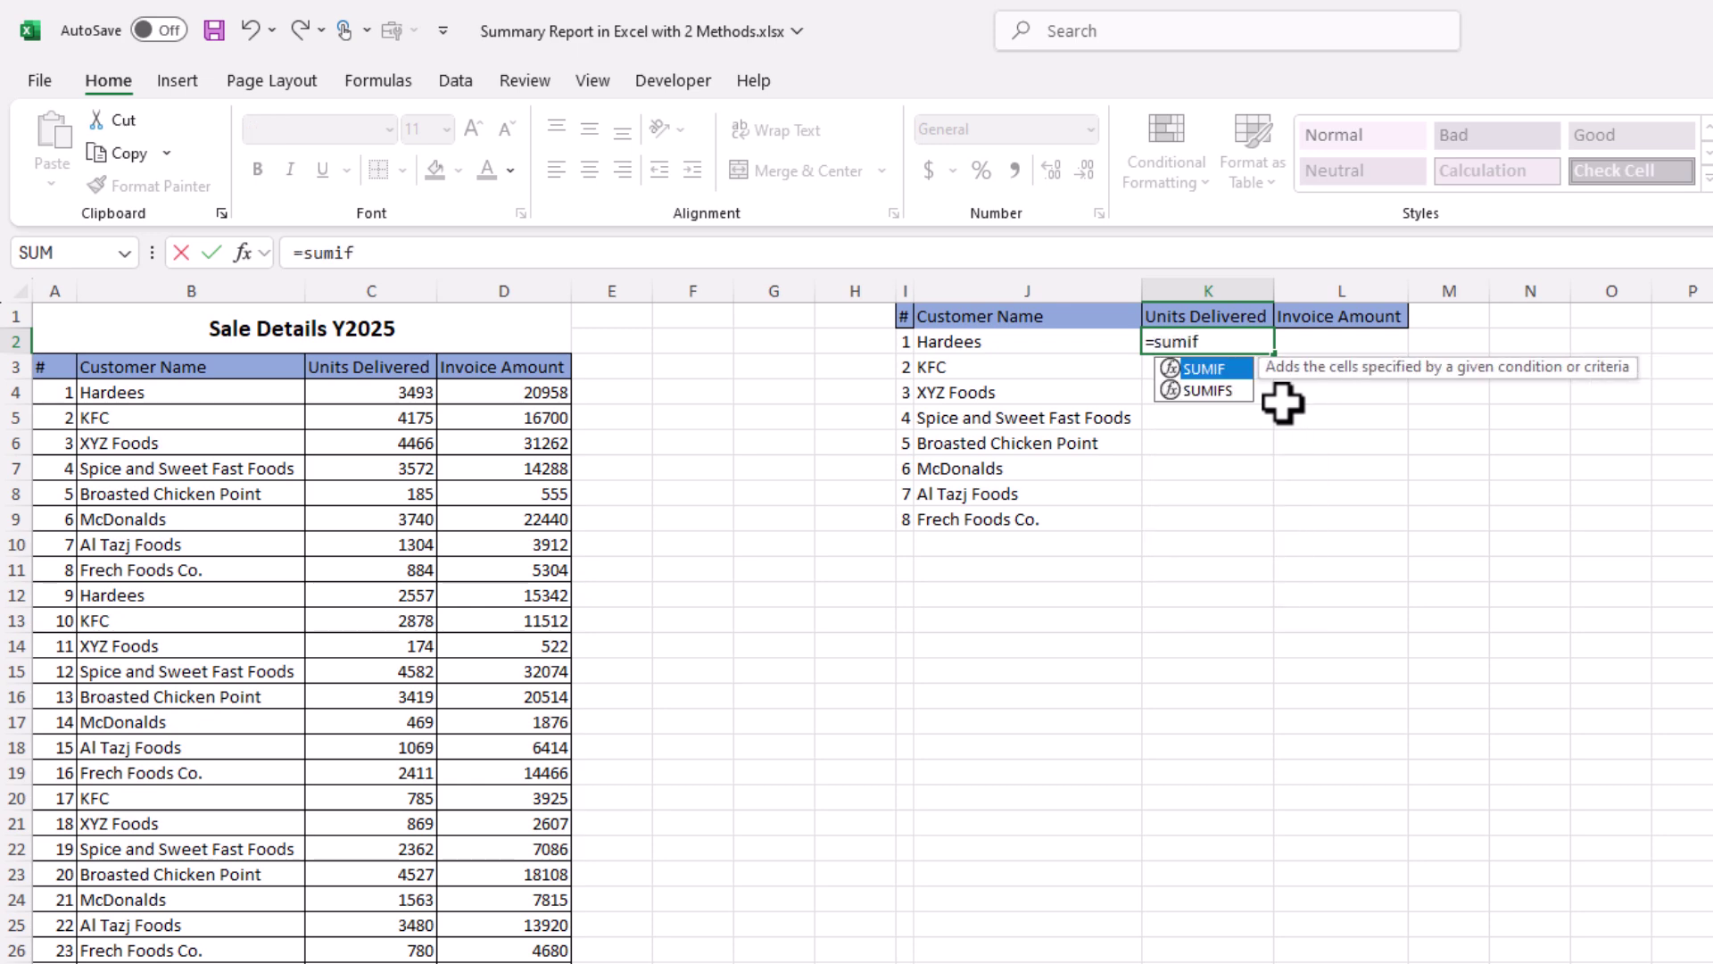
{"action": "key", "text": "Tab"}
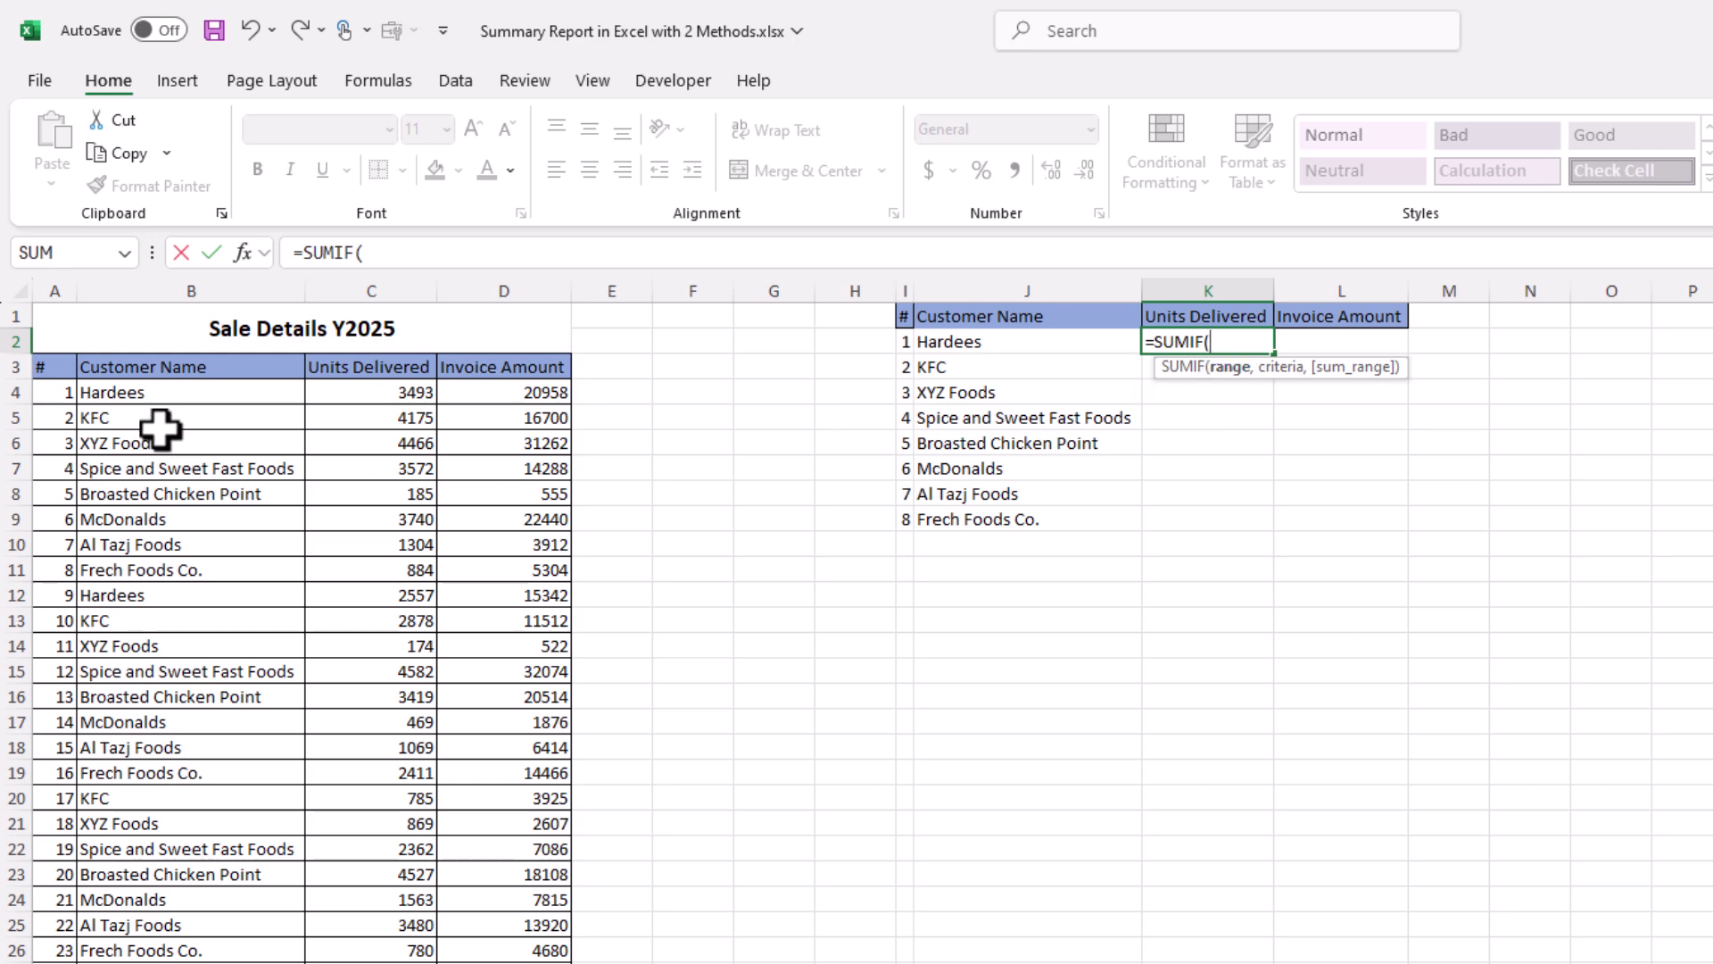
{"action": "left_click", "coordinate": [185, 392]}
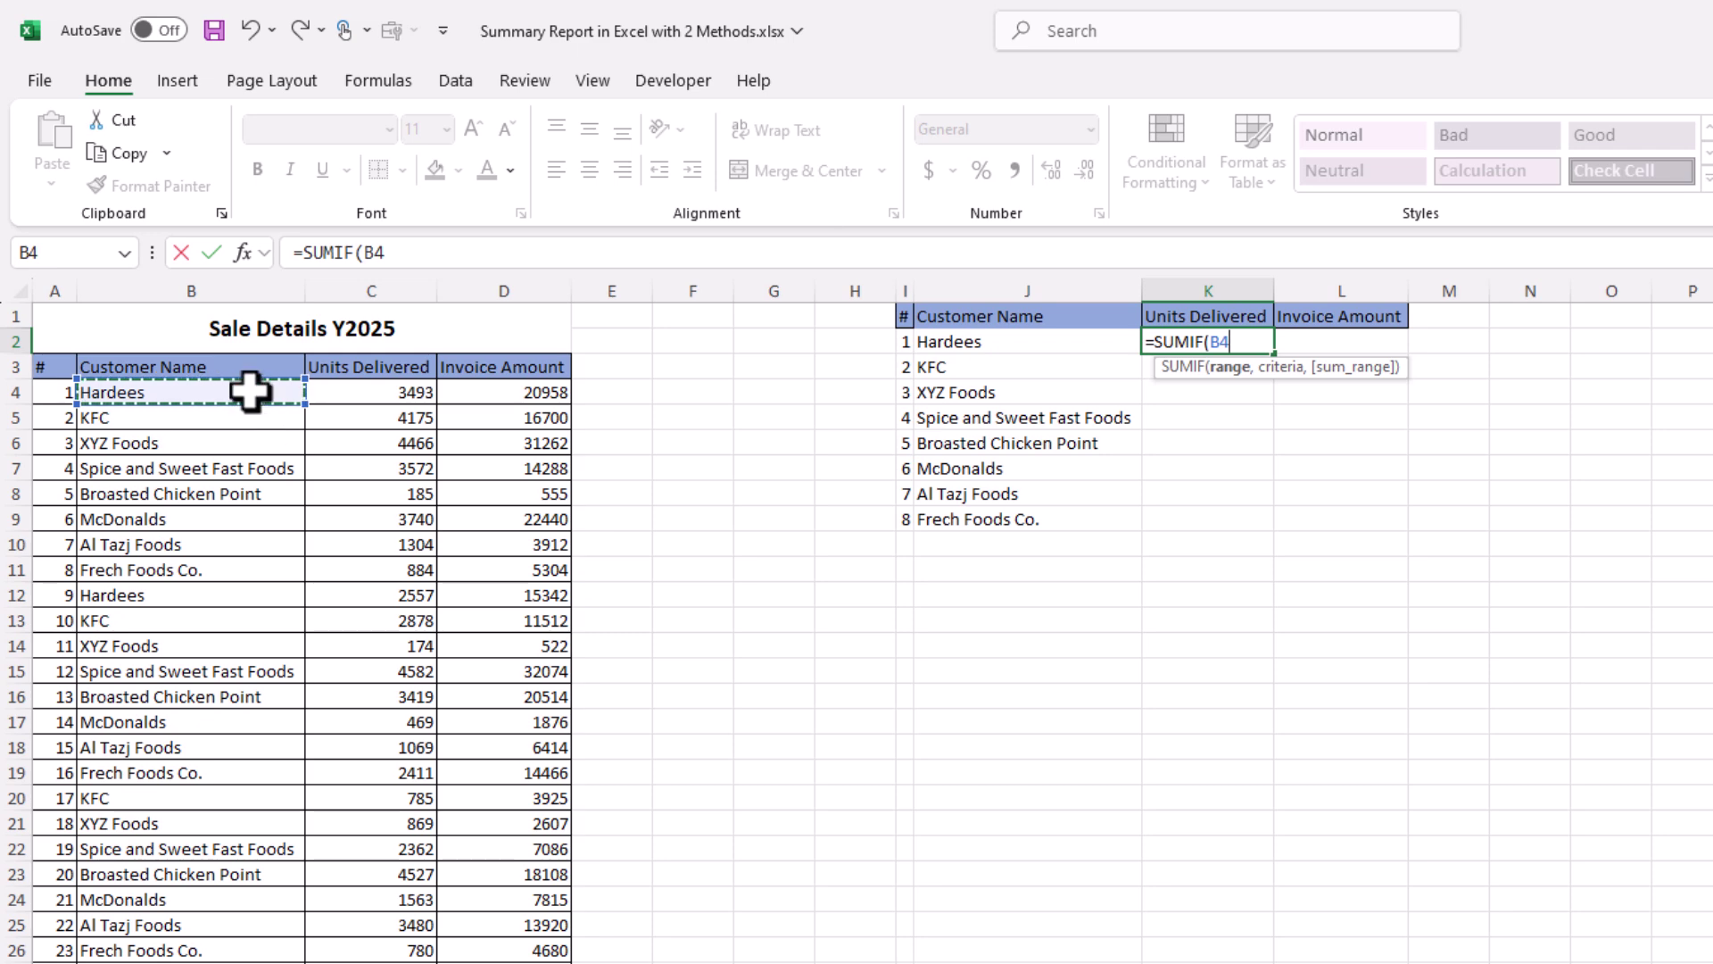
{"action": "left_click", "coordinate": [254, 443]}
{"action": "key", "text": "ctrl+Down"}
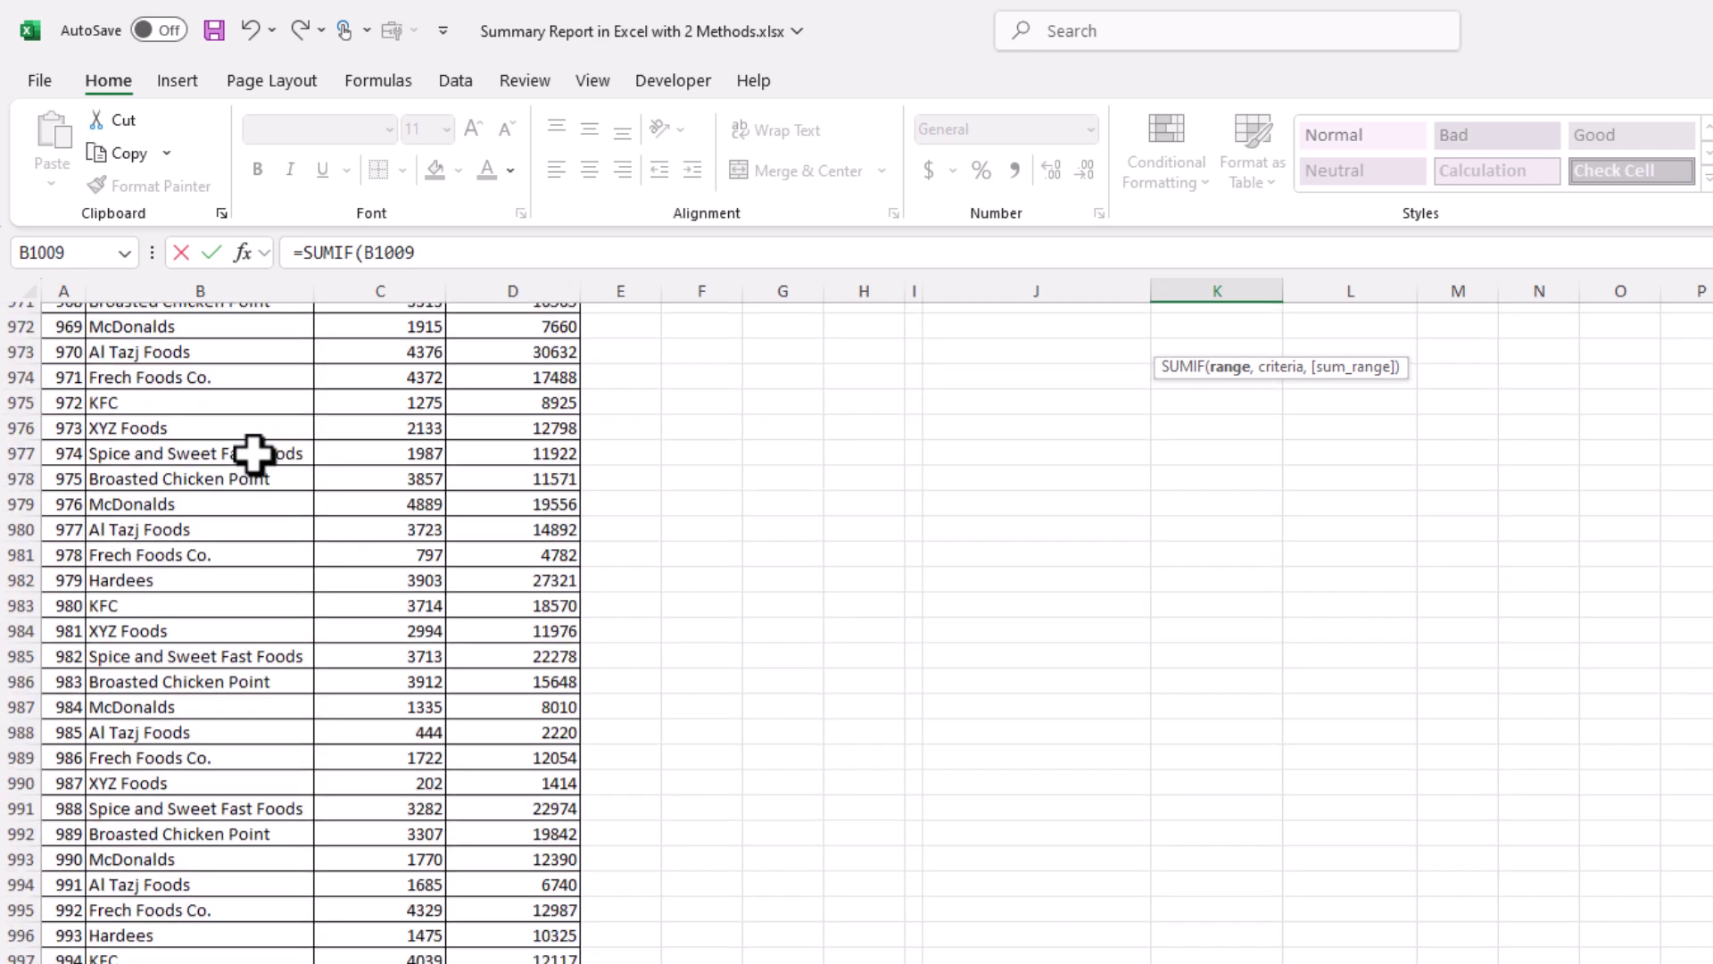
{"action": "key", "text": "ctrl+shift+Up"}
{"action": "key", "text": "shift+Down"}
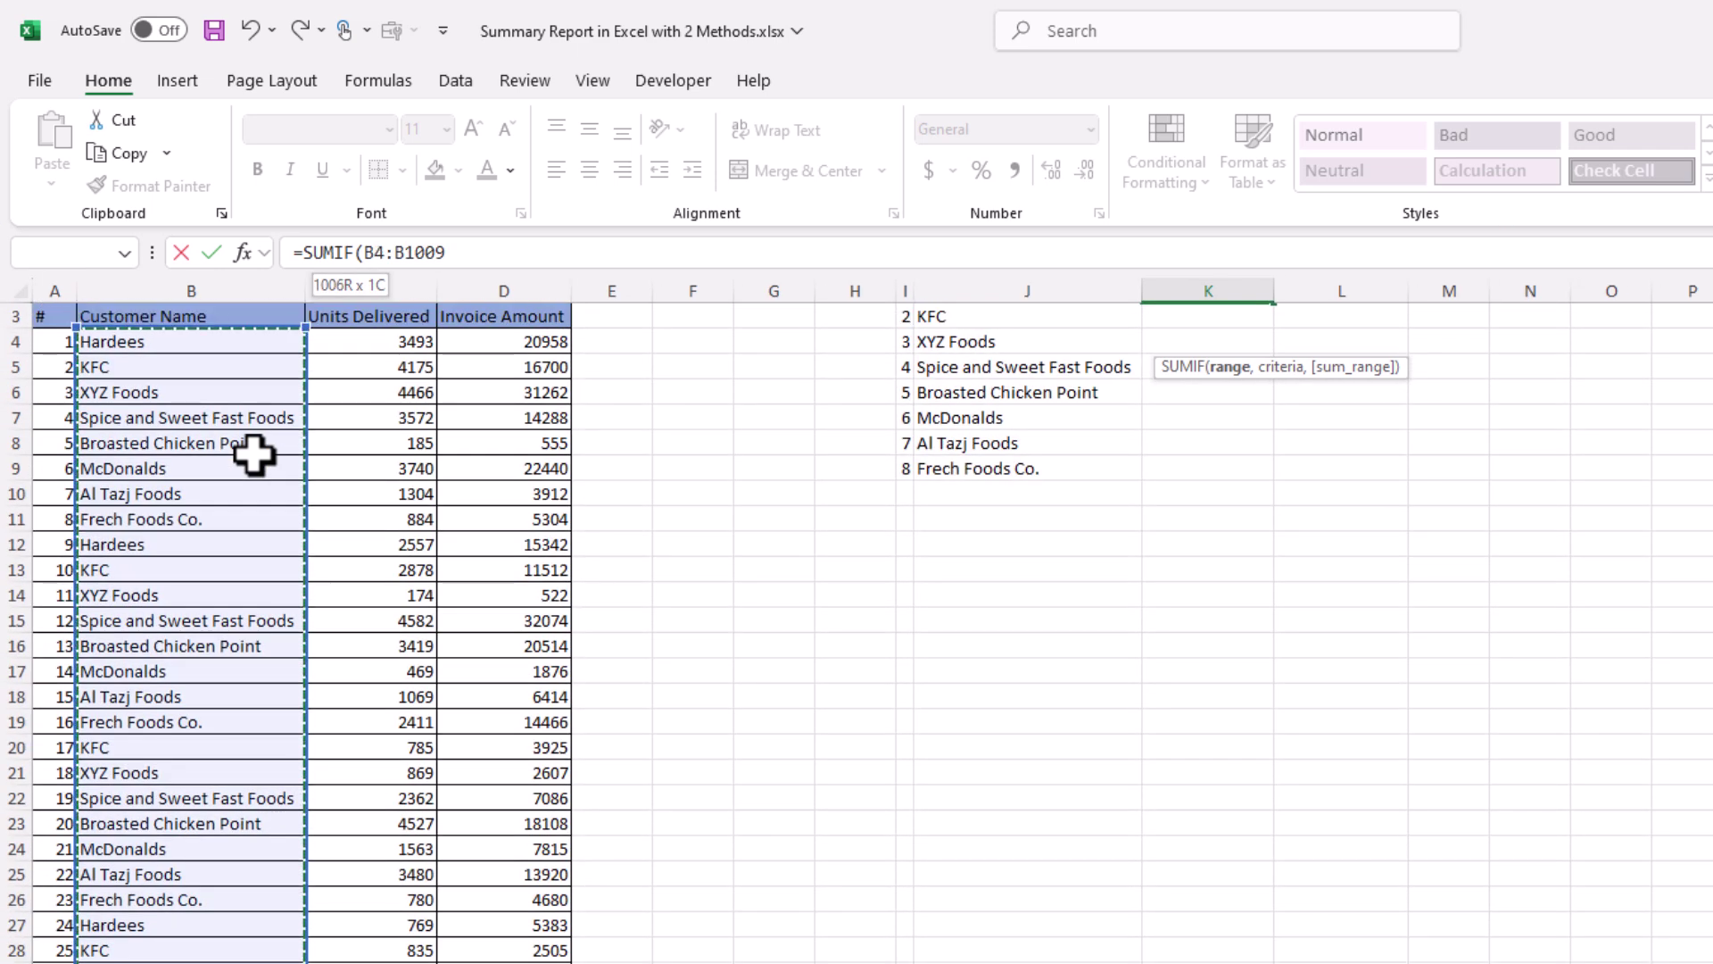
{"action": "key", "text": "F4"}
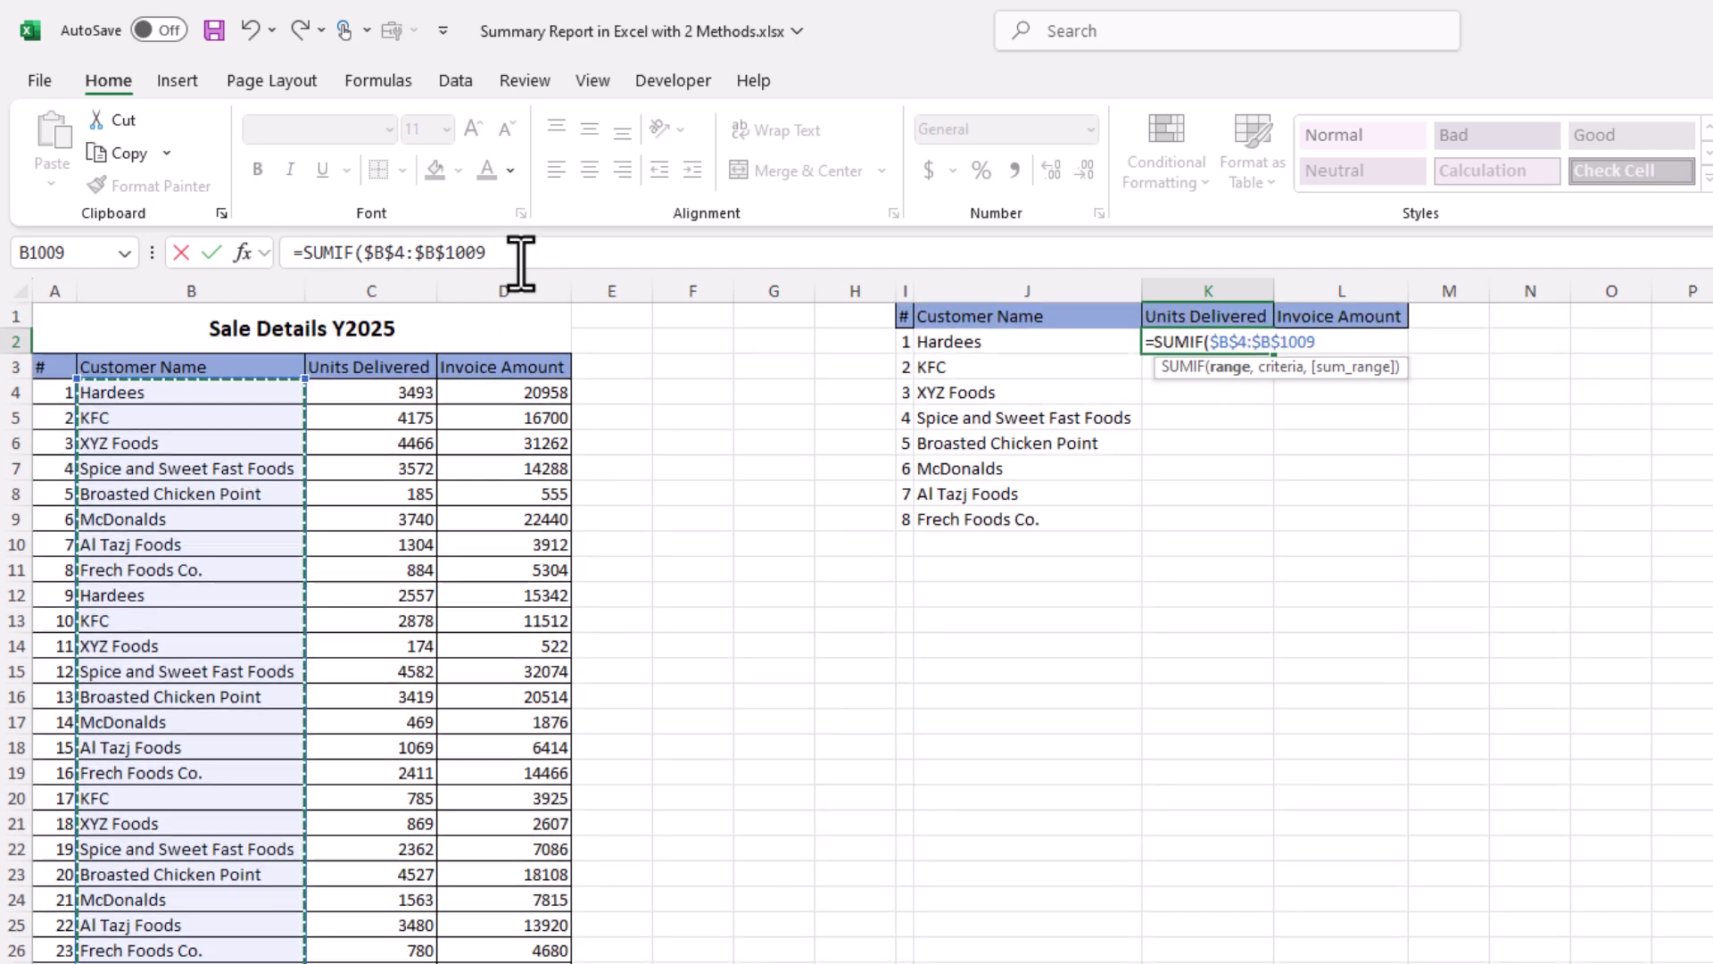
- Complete the K2 formula with criterion J2 and absolute sum range $C$4:$C$1009, giving 177647
{"action": "left_click", "coordinate": [520, 259]}
{"action": "type", "text": ","}
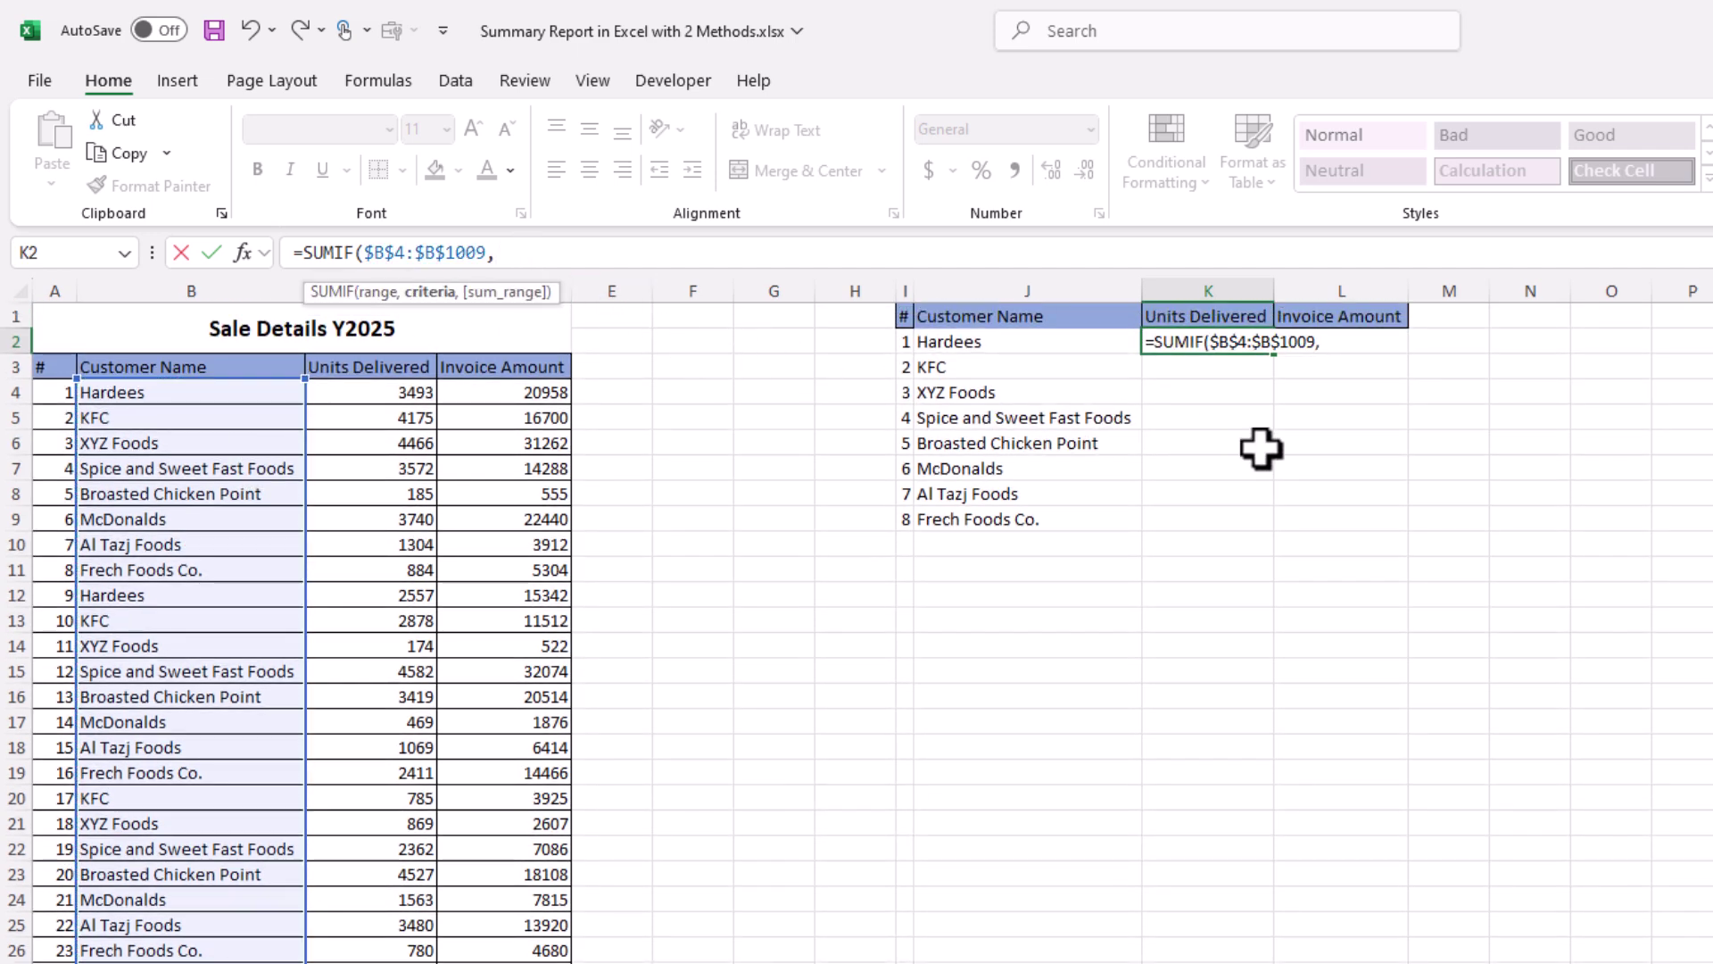
{"action": "left_click", "coordinate": [1288, 342]}
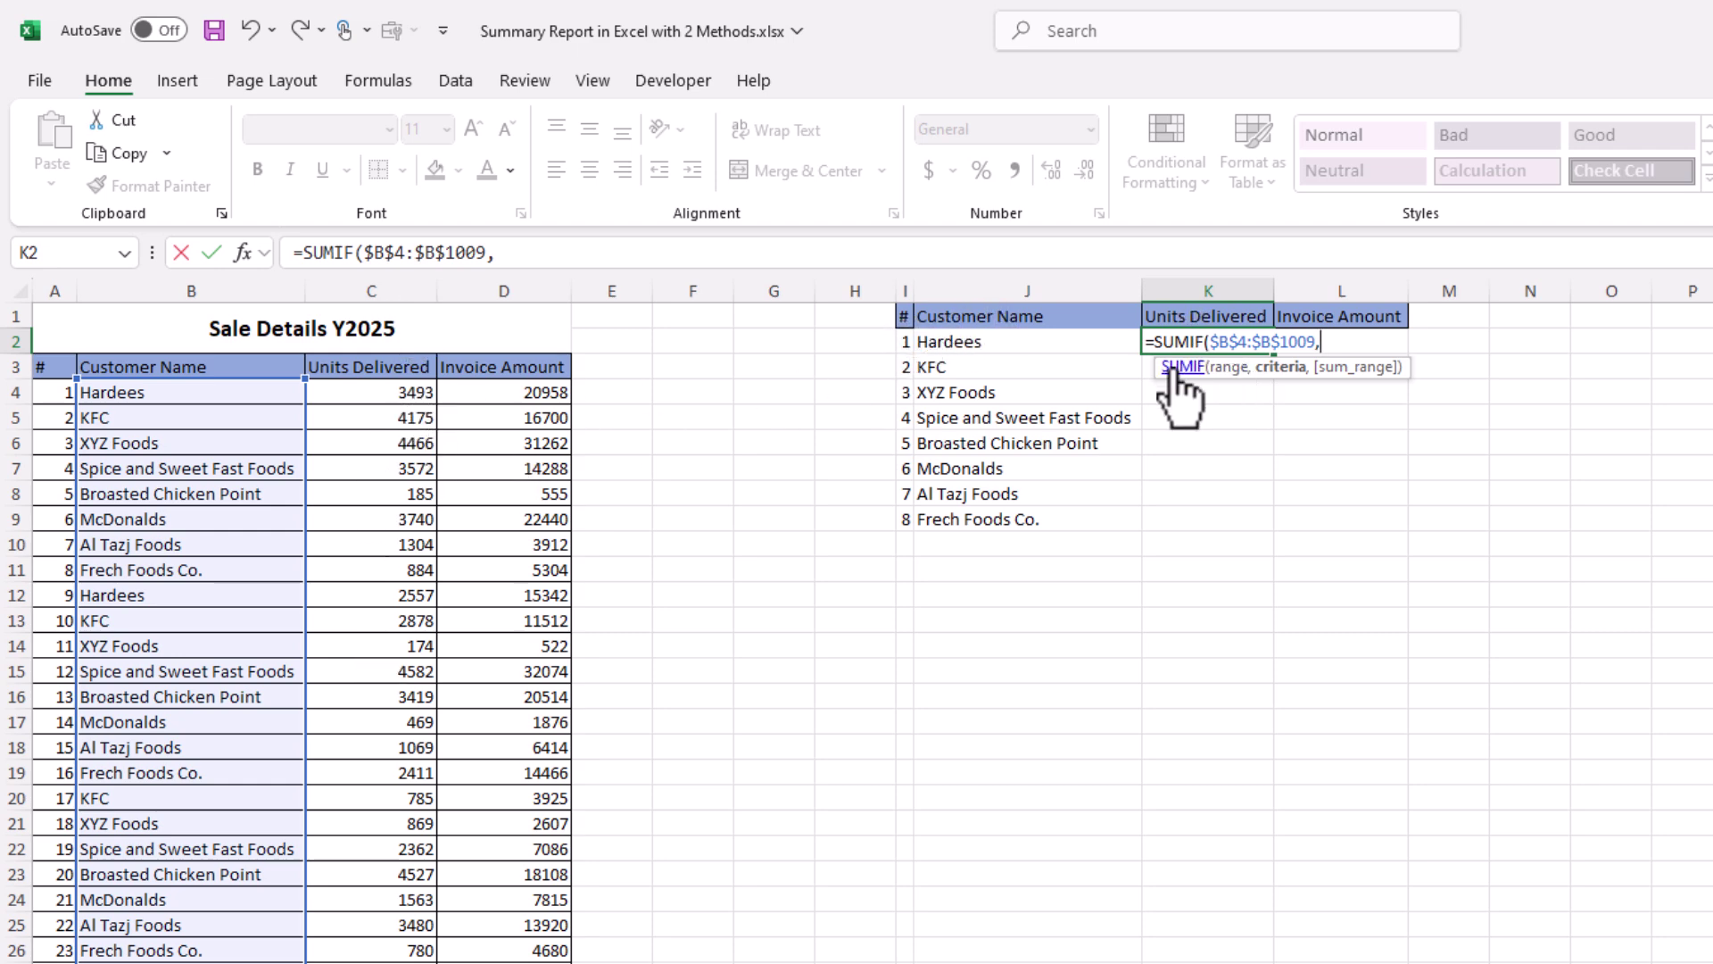
{"action": "left_click", "coordinate": [1045, 343]}
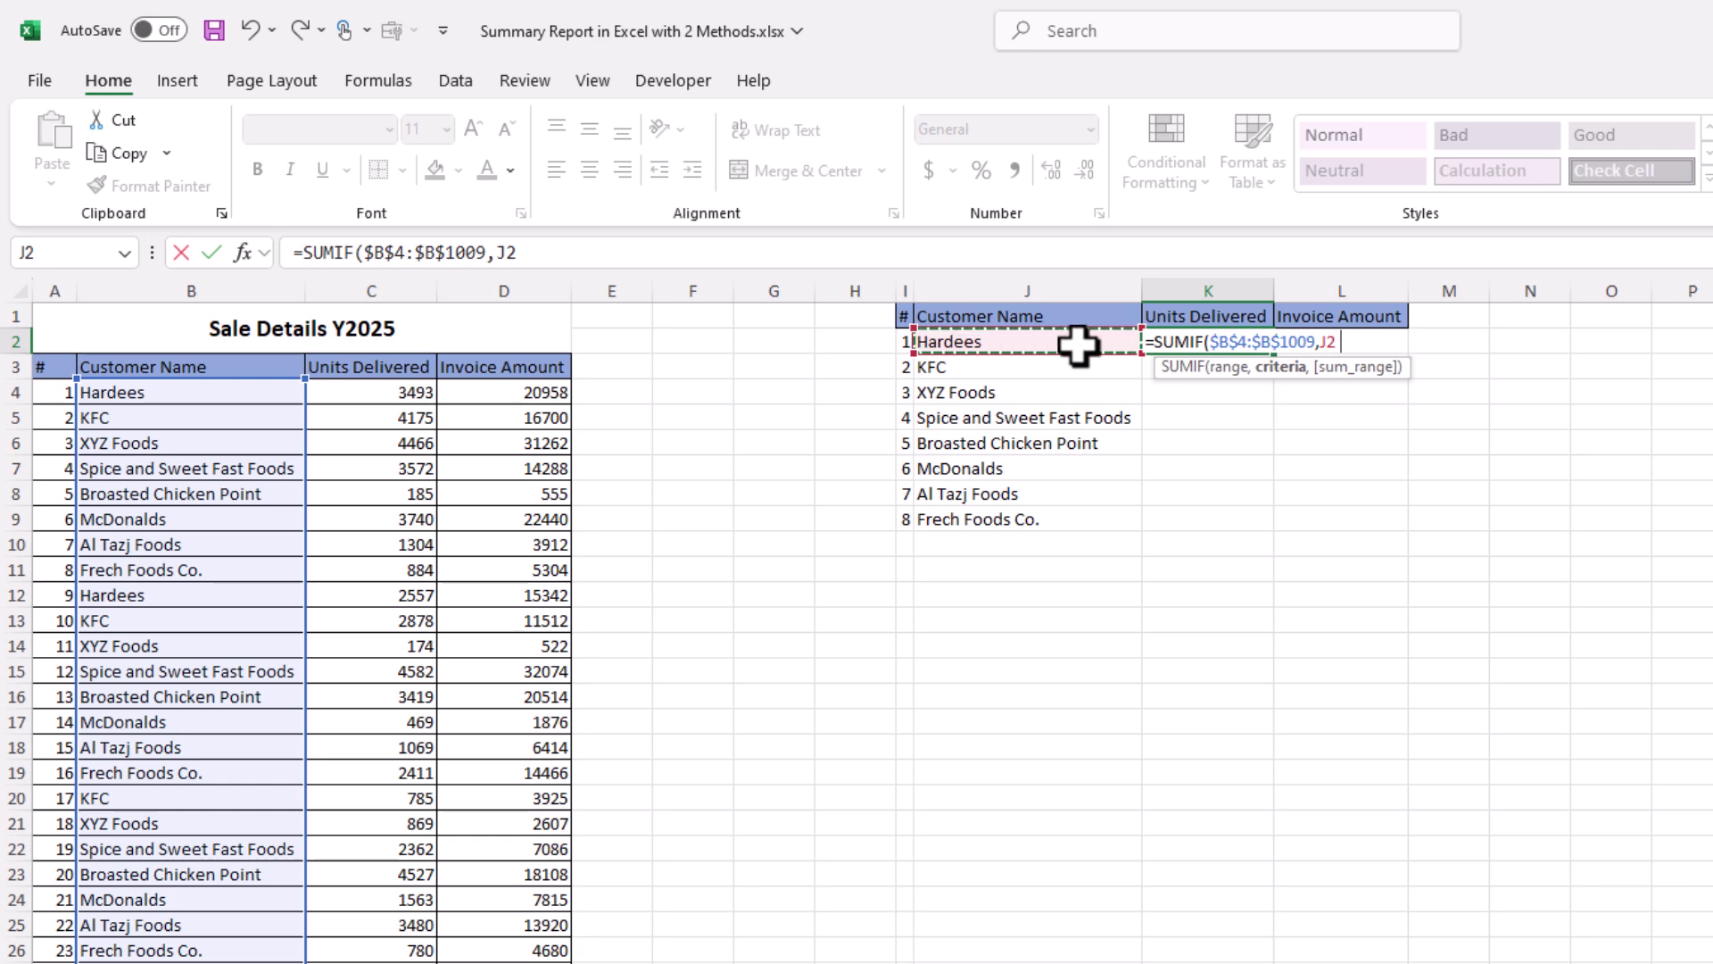
{"action": "type", "text": ","}
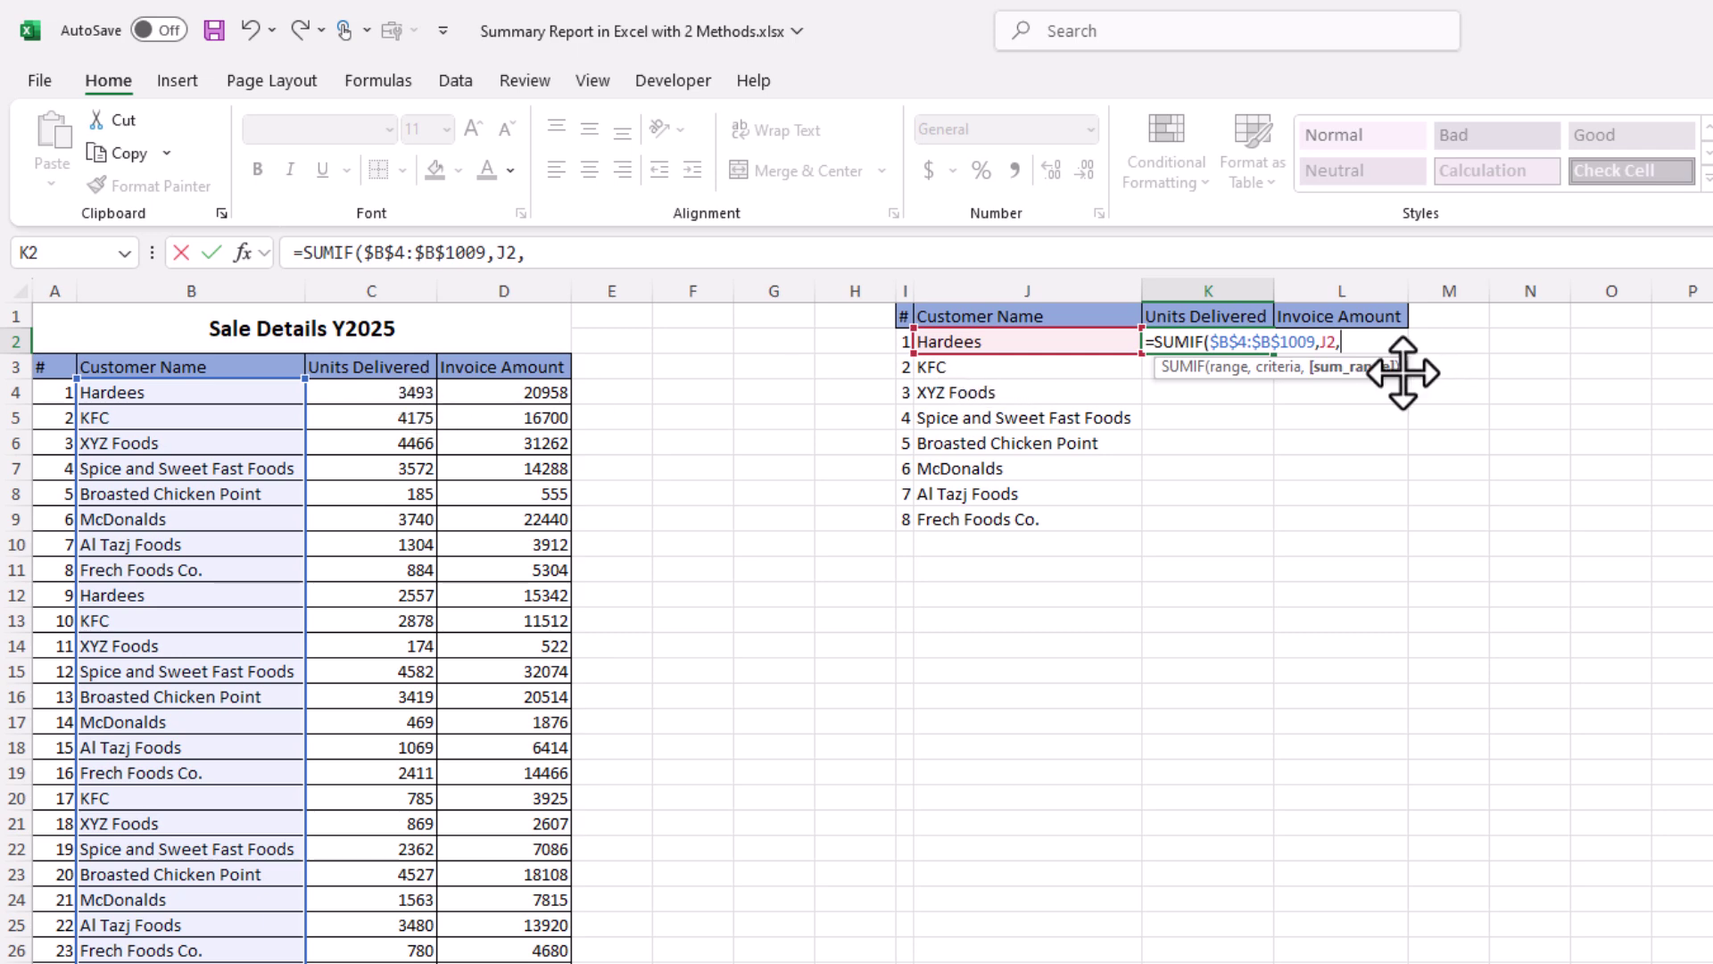
{"action": "left_click", "coordinate": [407, 391]}
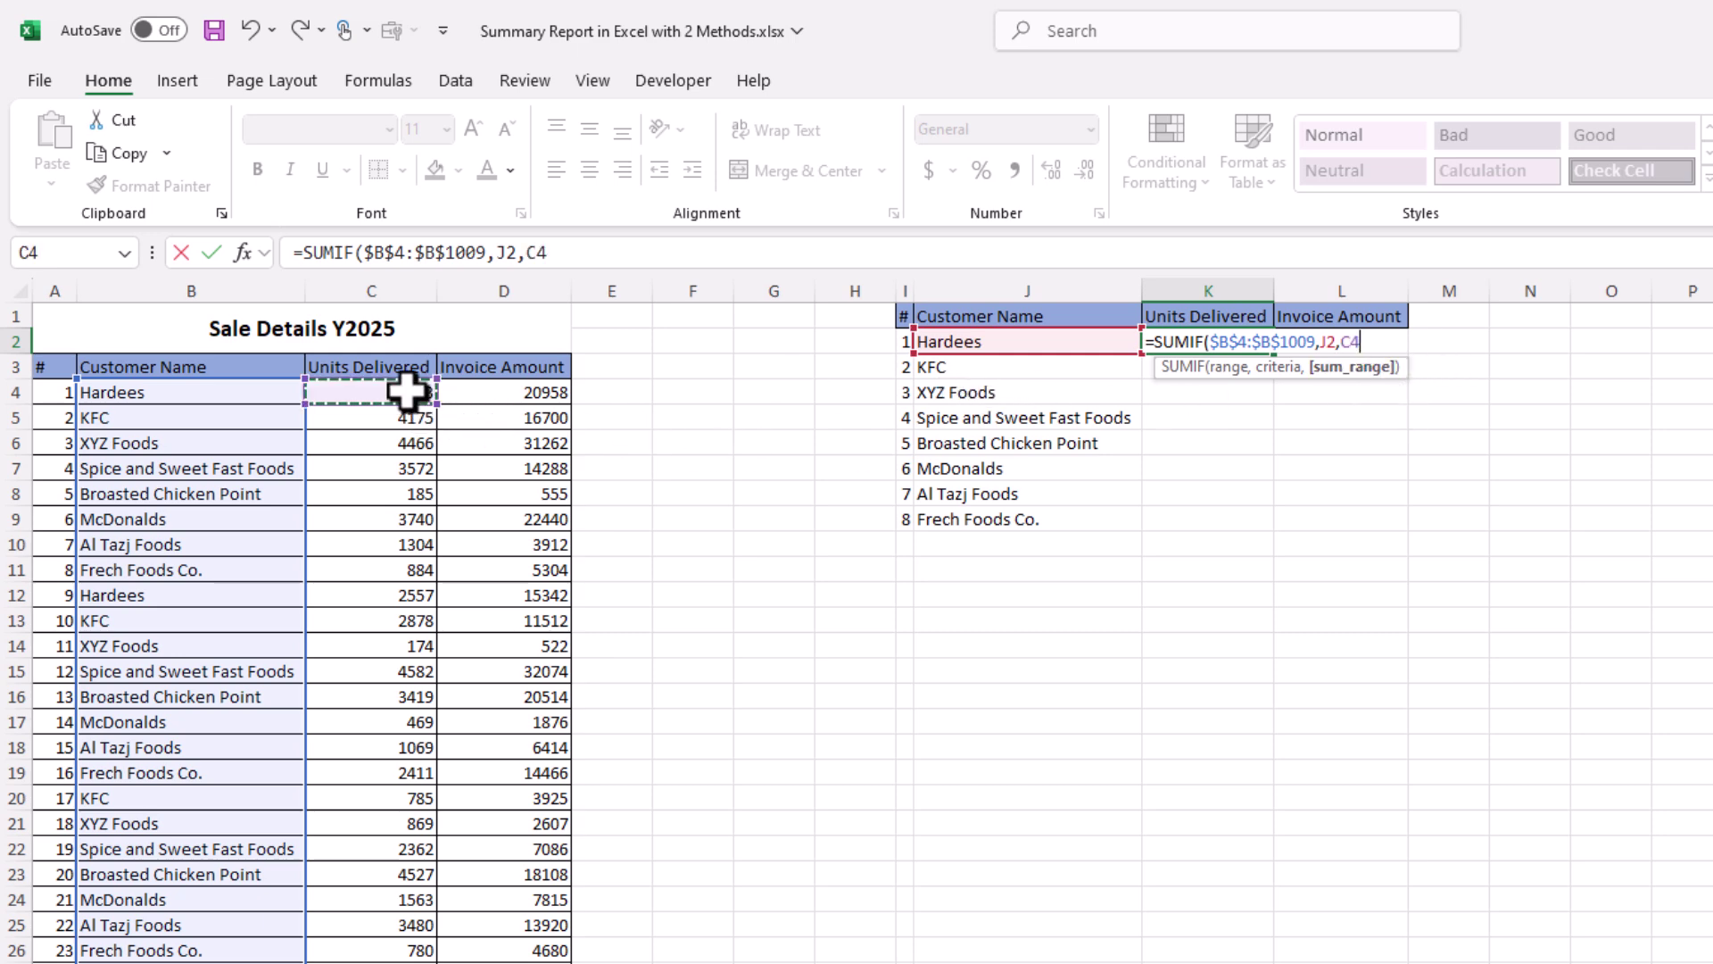
{"action": "key", "text": "ctrl+shift+Down"}
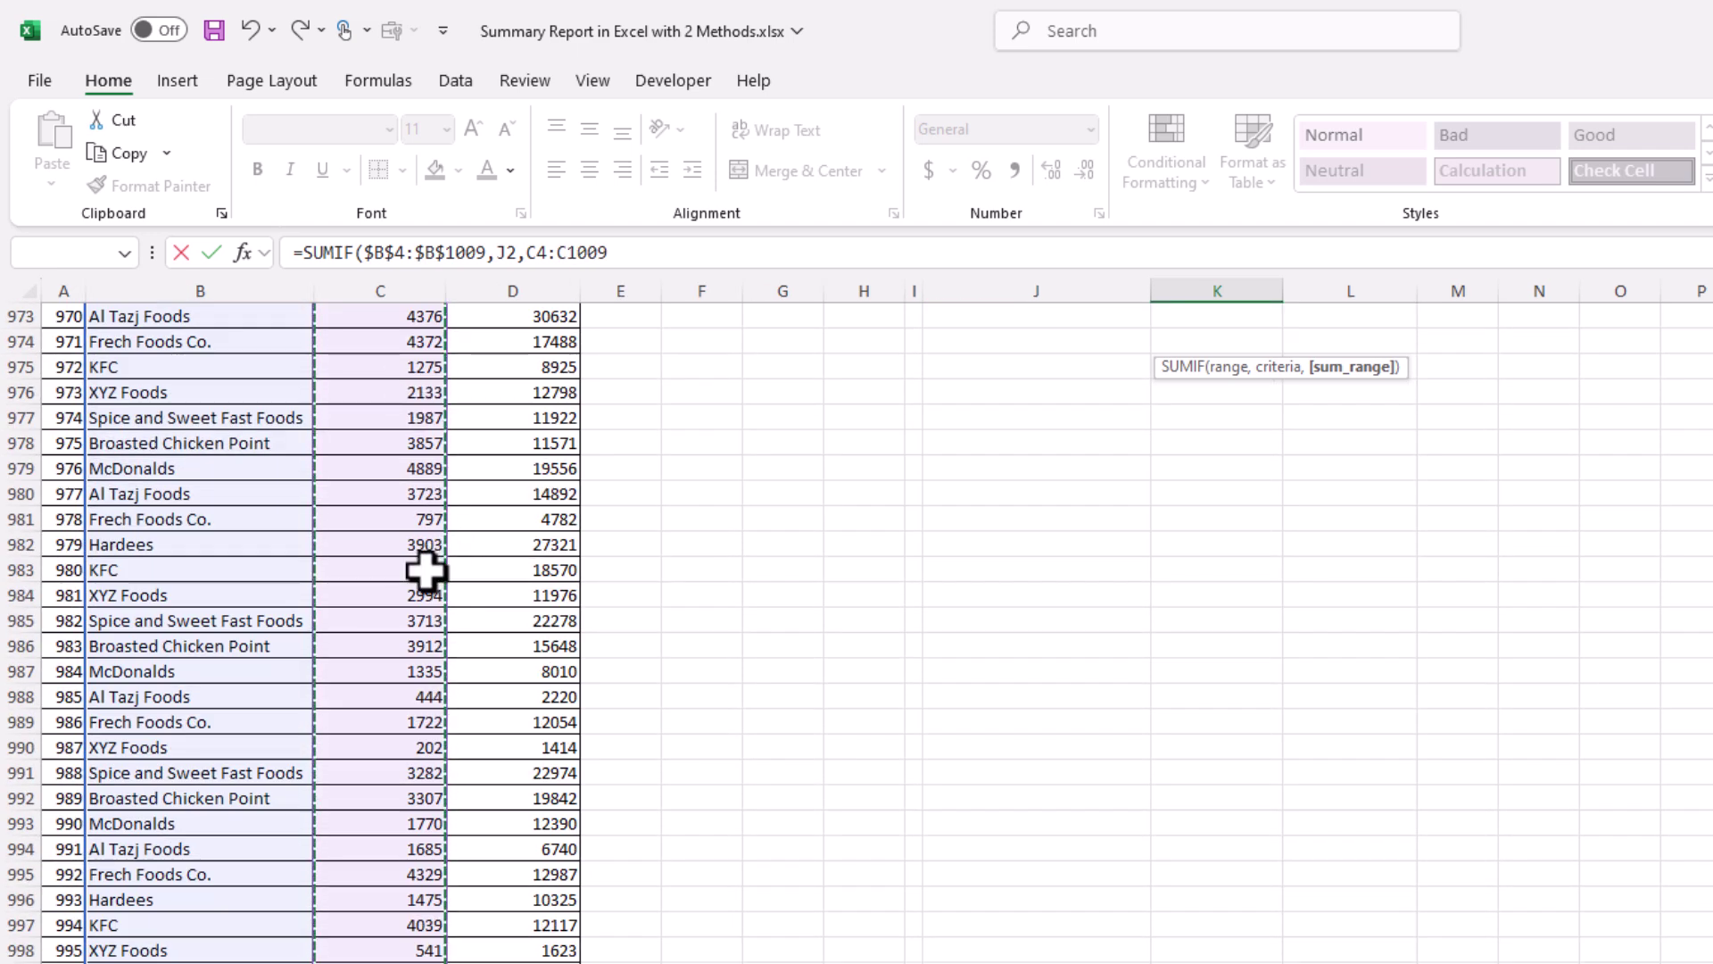
{"action": "key", "text": "F4"}
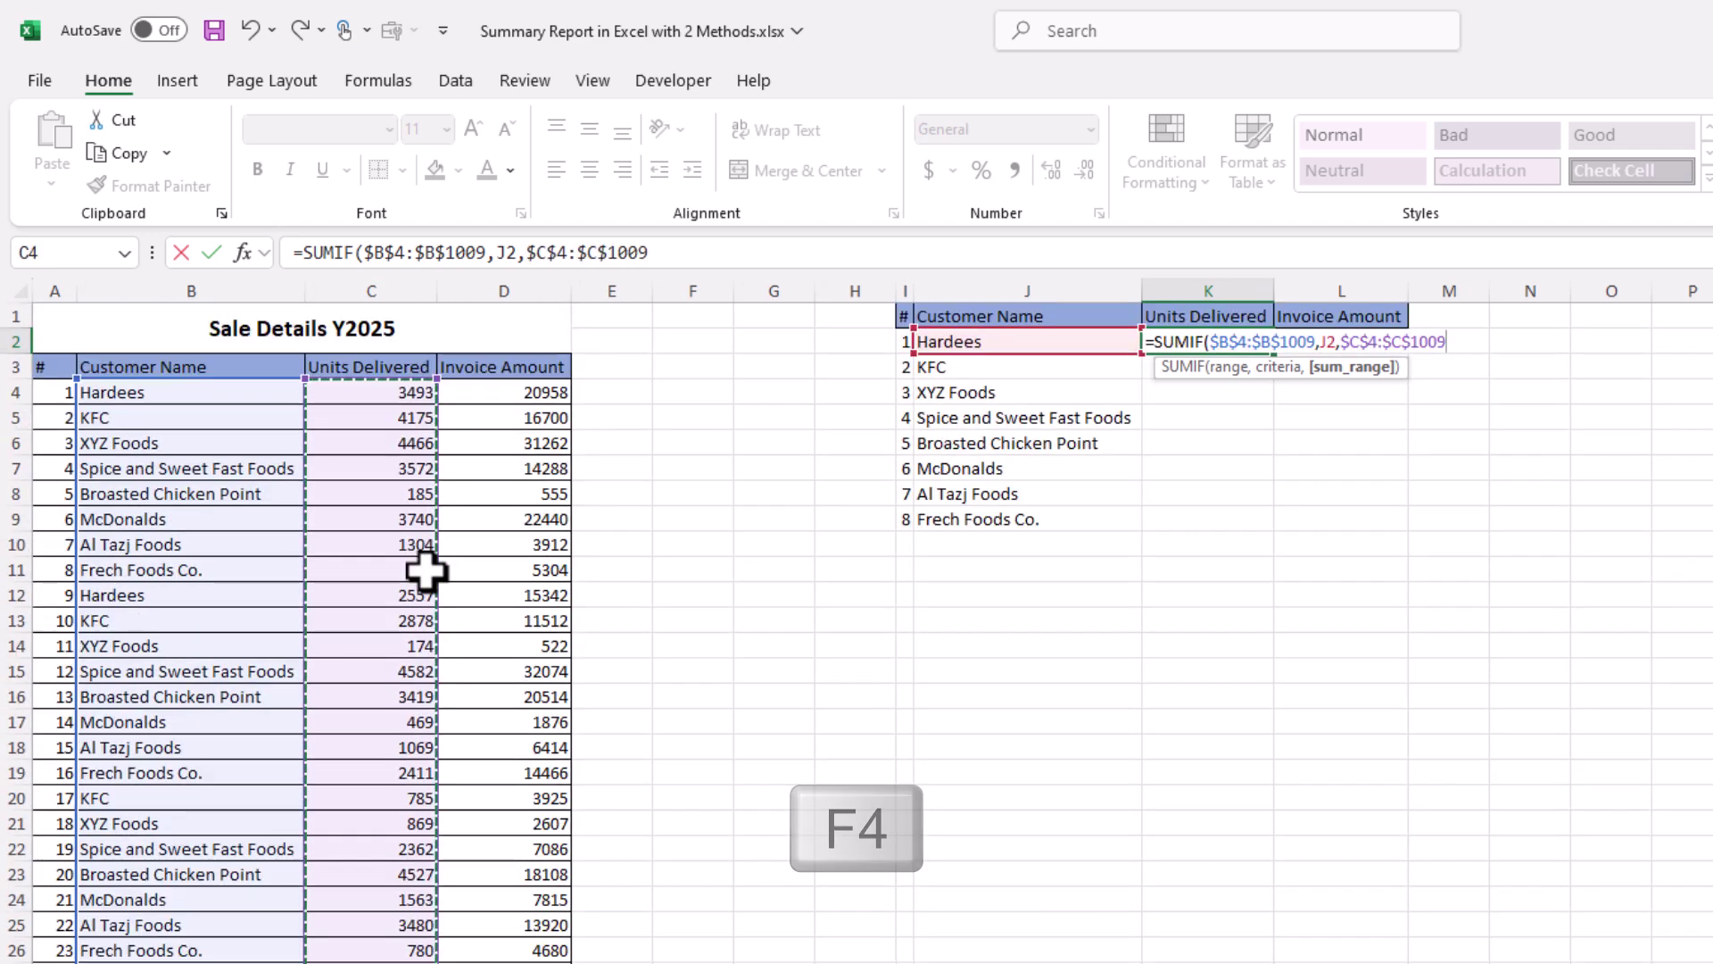
{"action": "key", "text": "Return"}
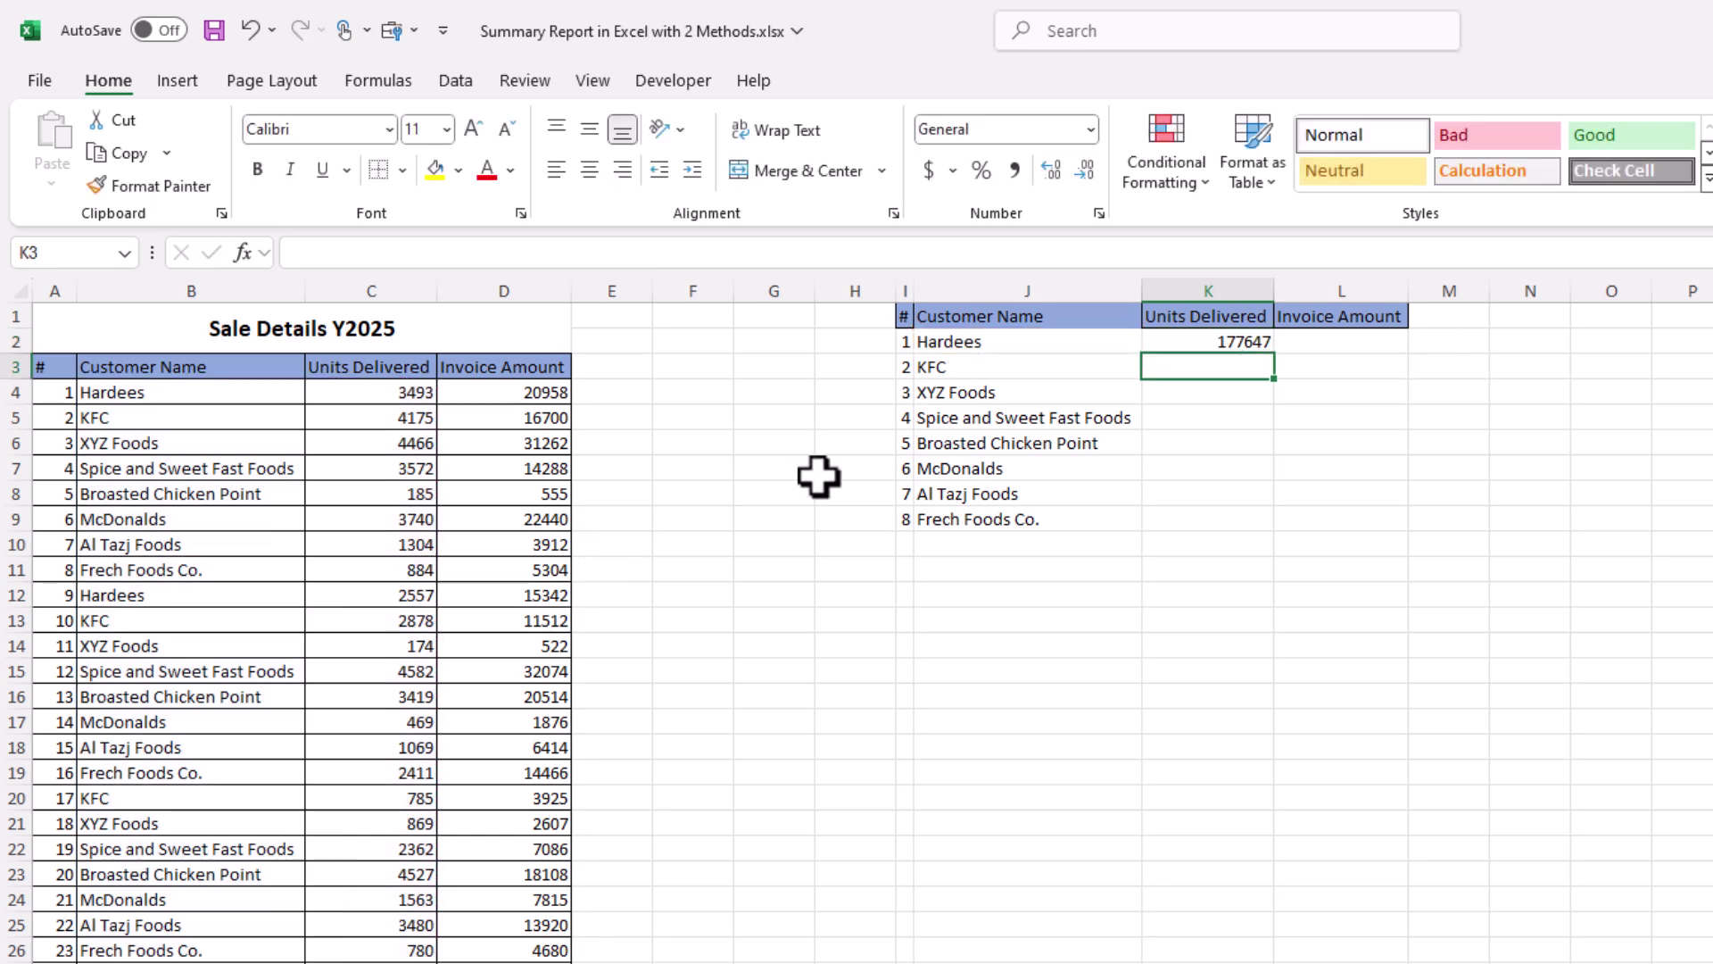
- Give K2 comma style with one fewer decimal and fill the formula down to K9
{"action": "left_click", "coordinate": [1251, 341]}
{"action": "left_click", "coordinate": [1014, 170]}
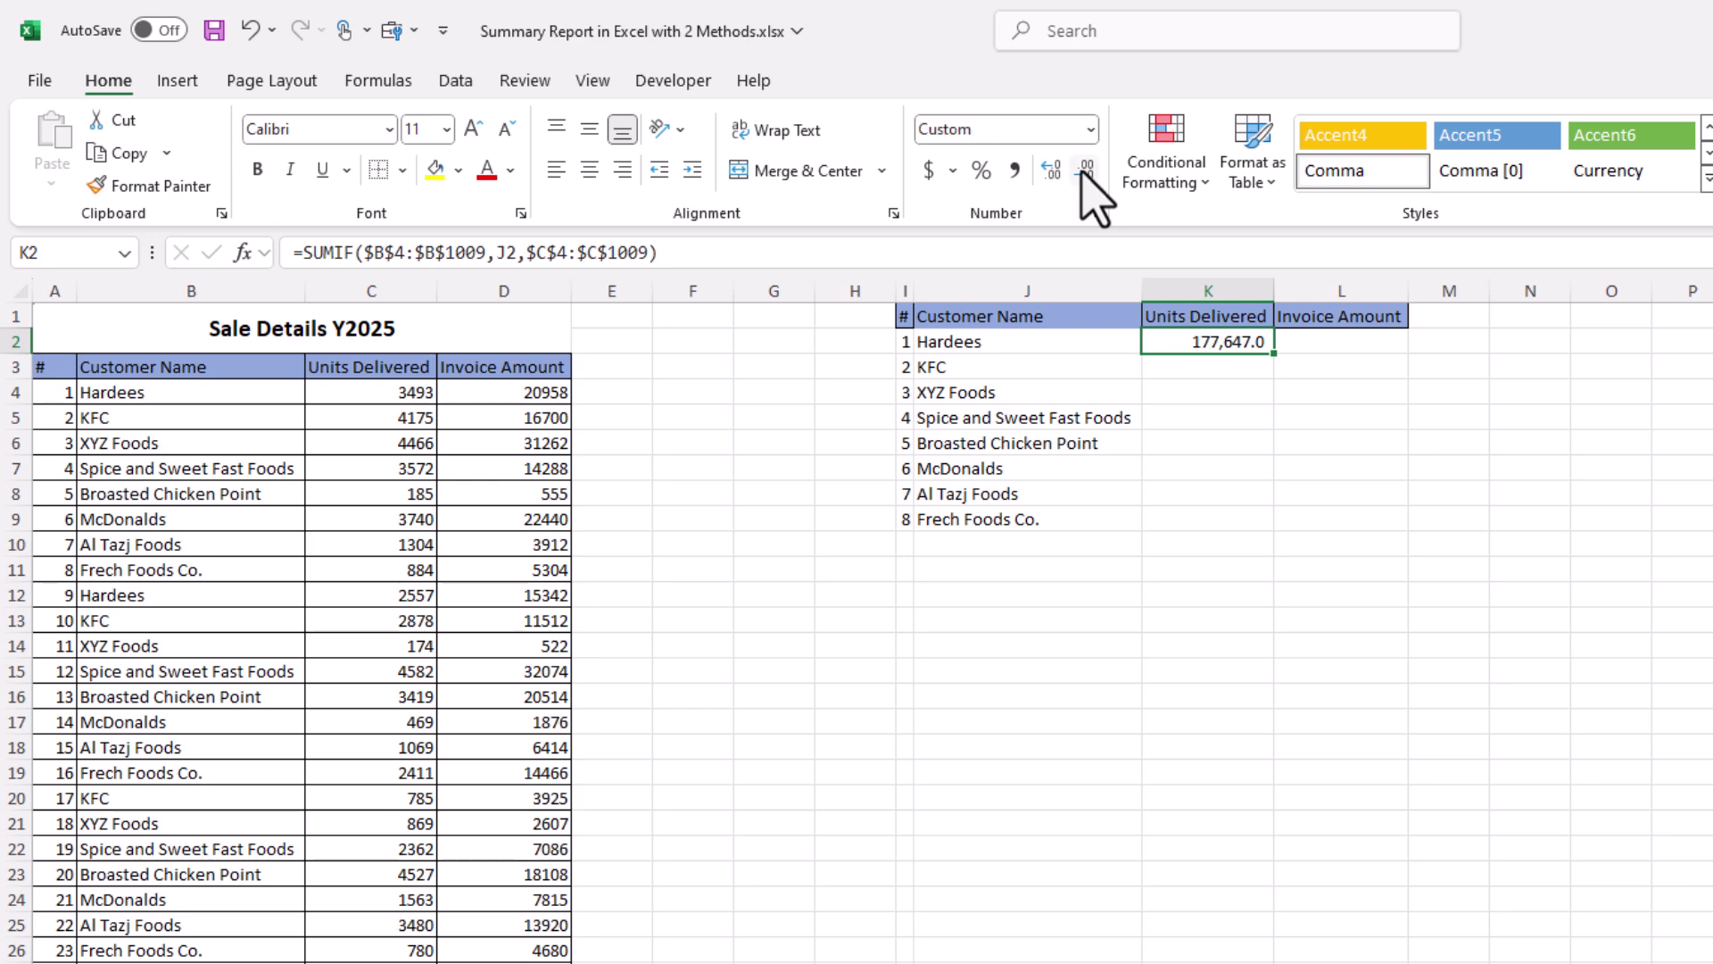
{"action": "left_click", "coordinate": [1085, 169]}
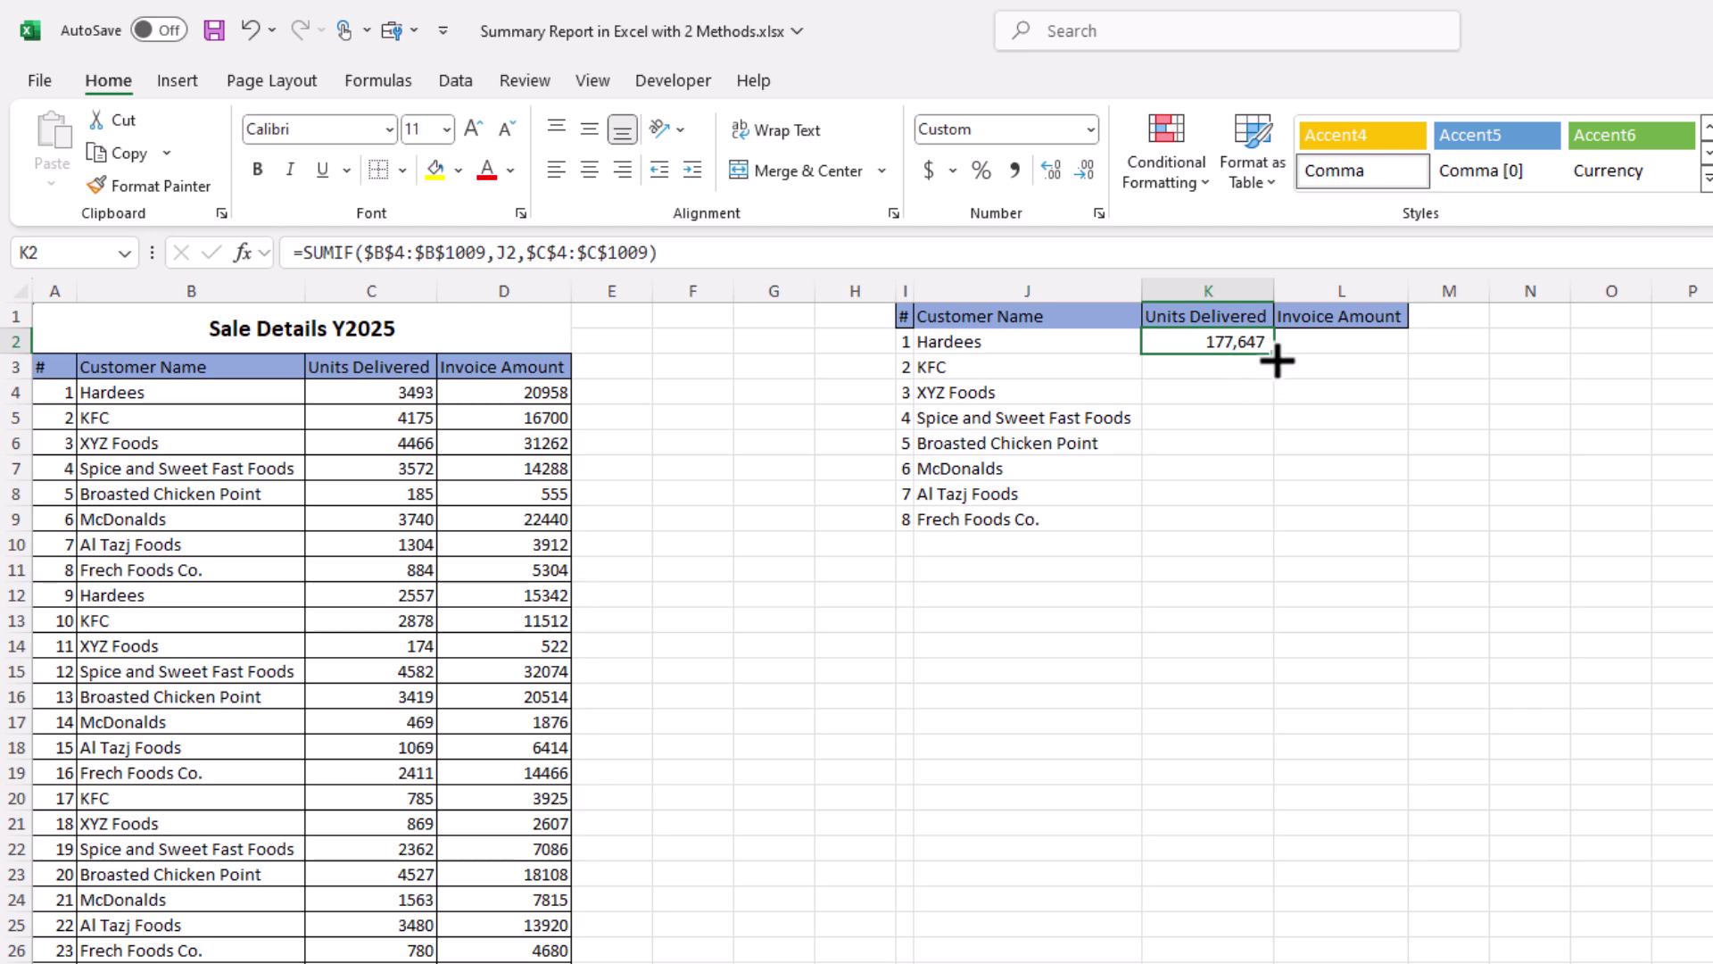
{"action": "left_click_drag", "start_coordinate": [1278, 361], "coordinate": [1283, 540]}
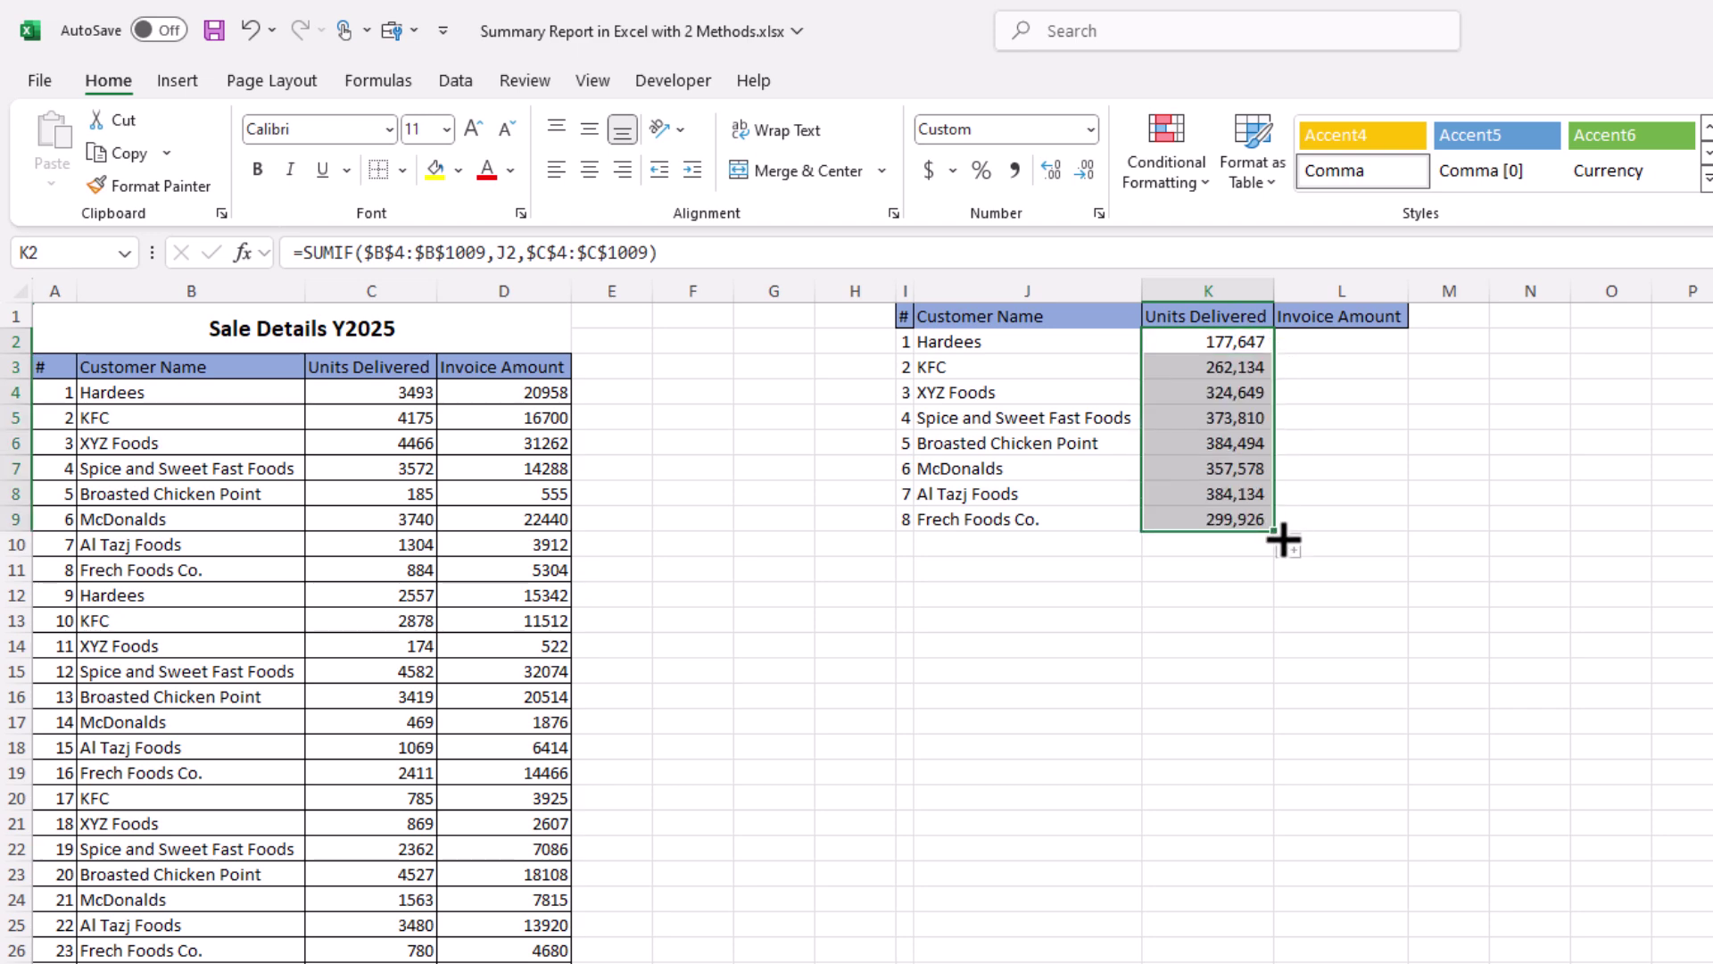
- Check the units totals against the customer names and mark the empty Invoice Amount cells L2:L9
{"action": "left_click", "coordinate": [1229, 343]}
{"action": "left_click", "coordinate": [1085, 391]}
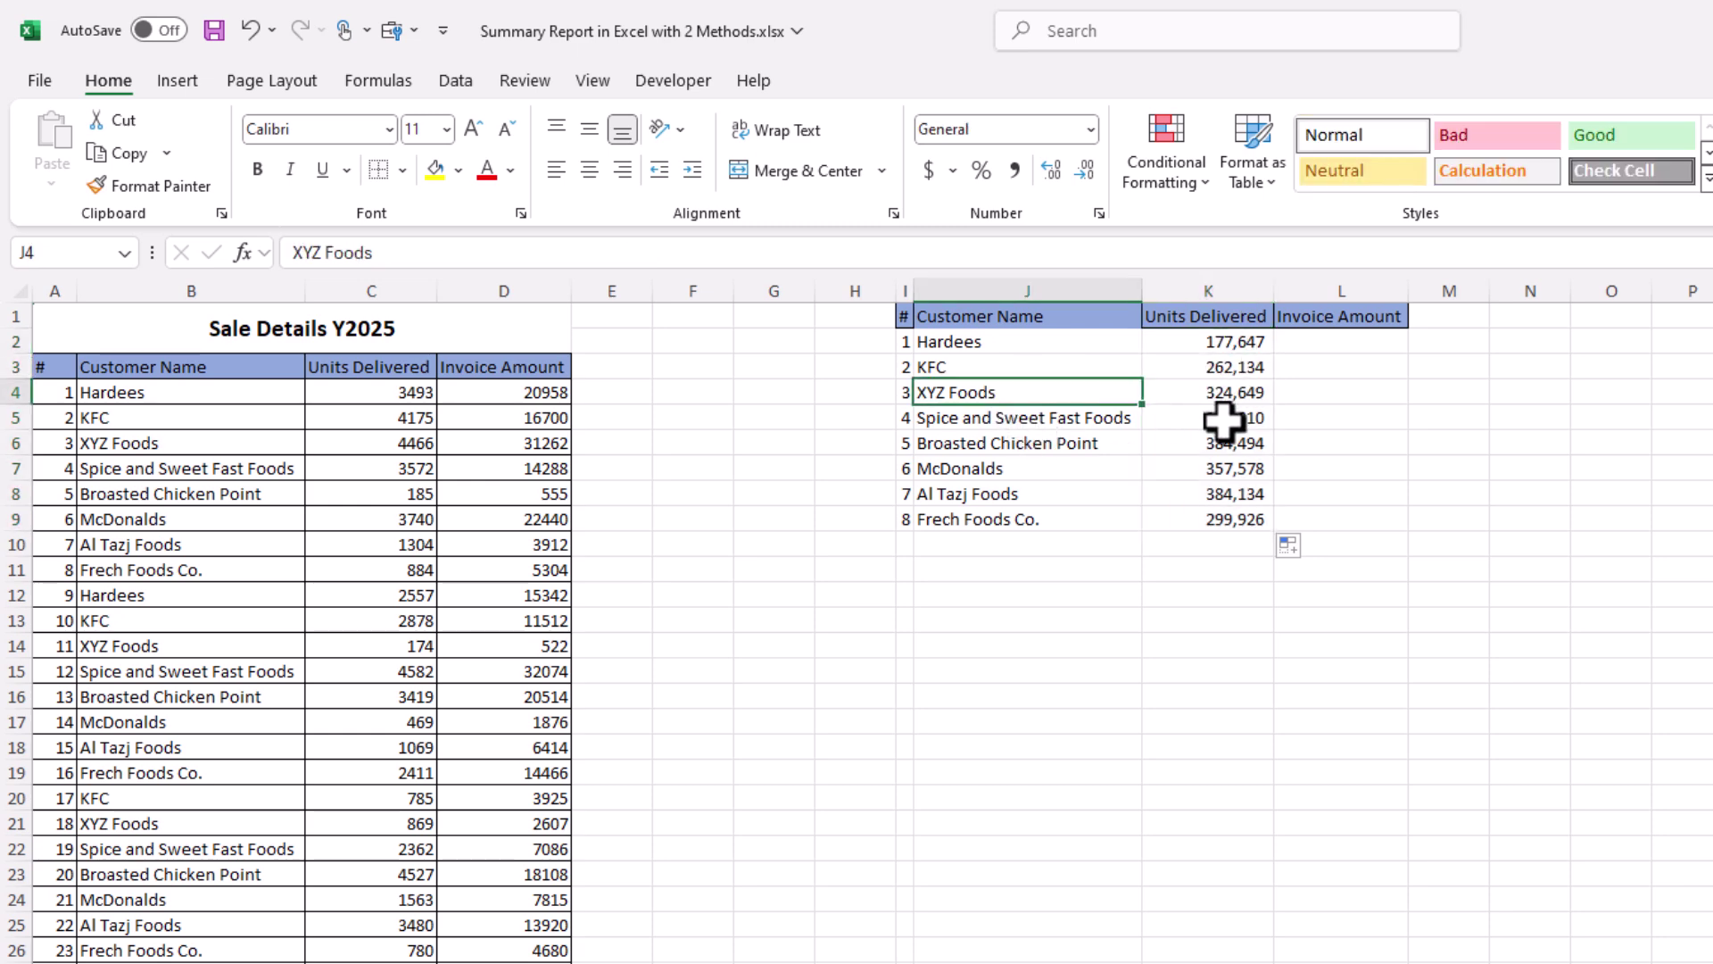
{"action": "key", "text": "Up"}
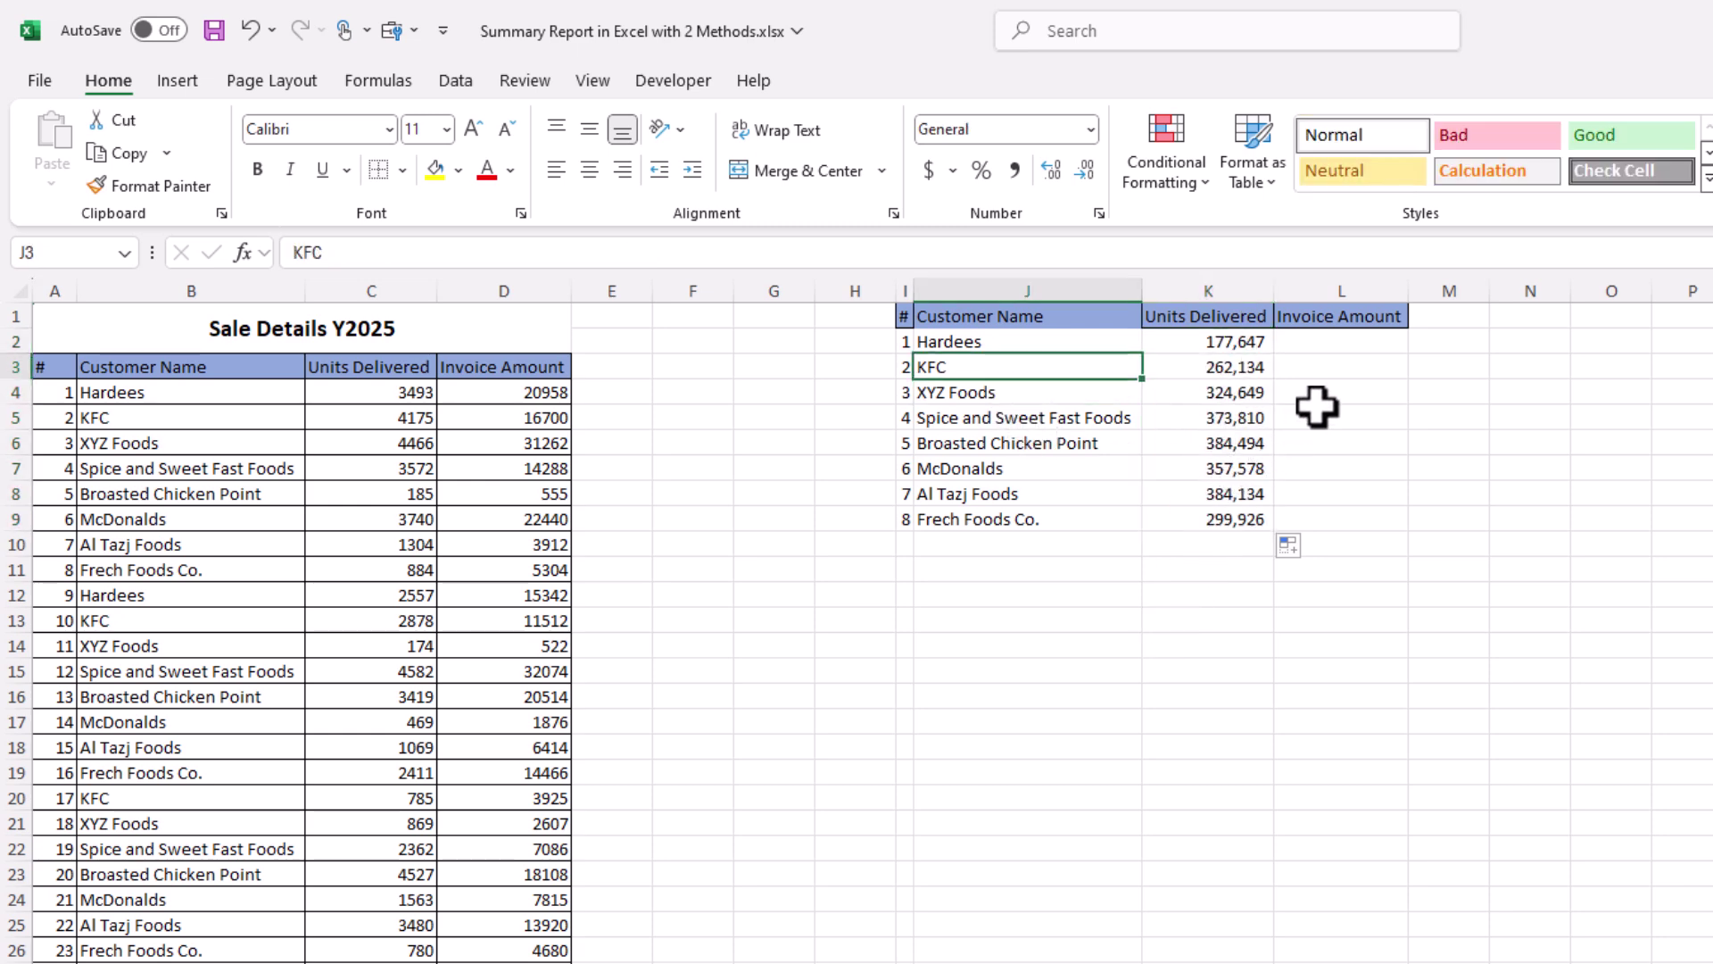
{"action": "left_click", "coordinate": [1347, 445]}
{"action": "left_click_drag", "start_coordinate": [1348, 344], "coordinate": [1347, 520]}
{"action": "left_click", "coordinate": [986, 348]}
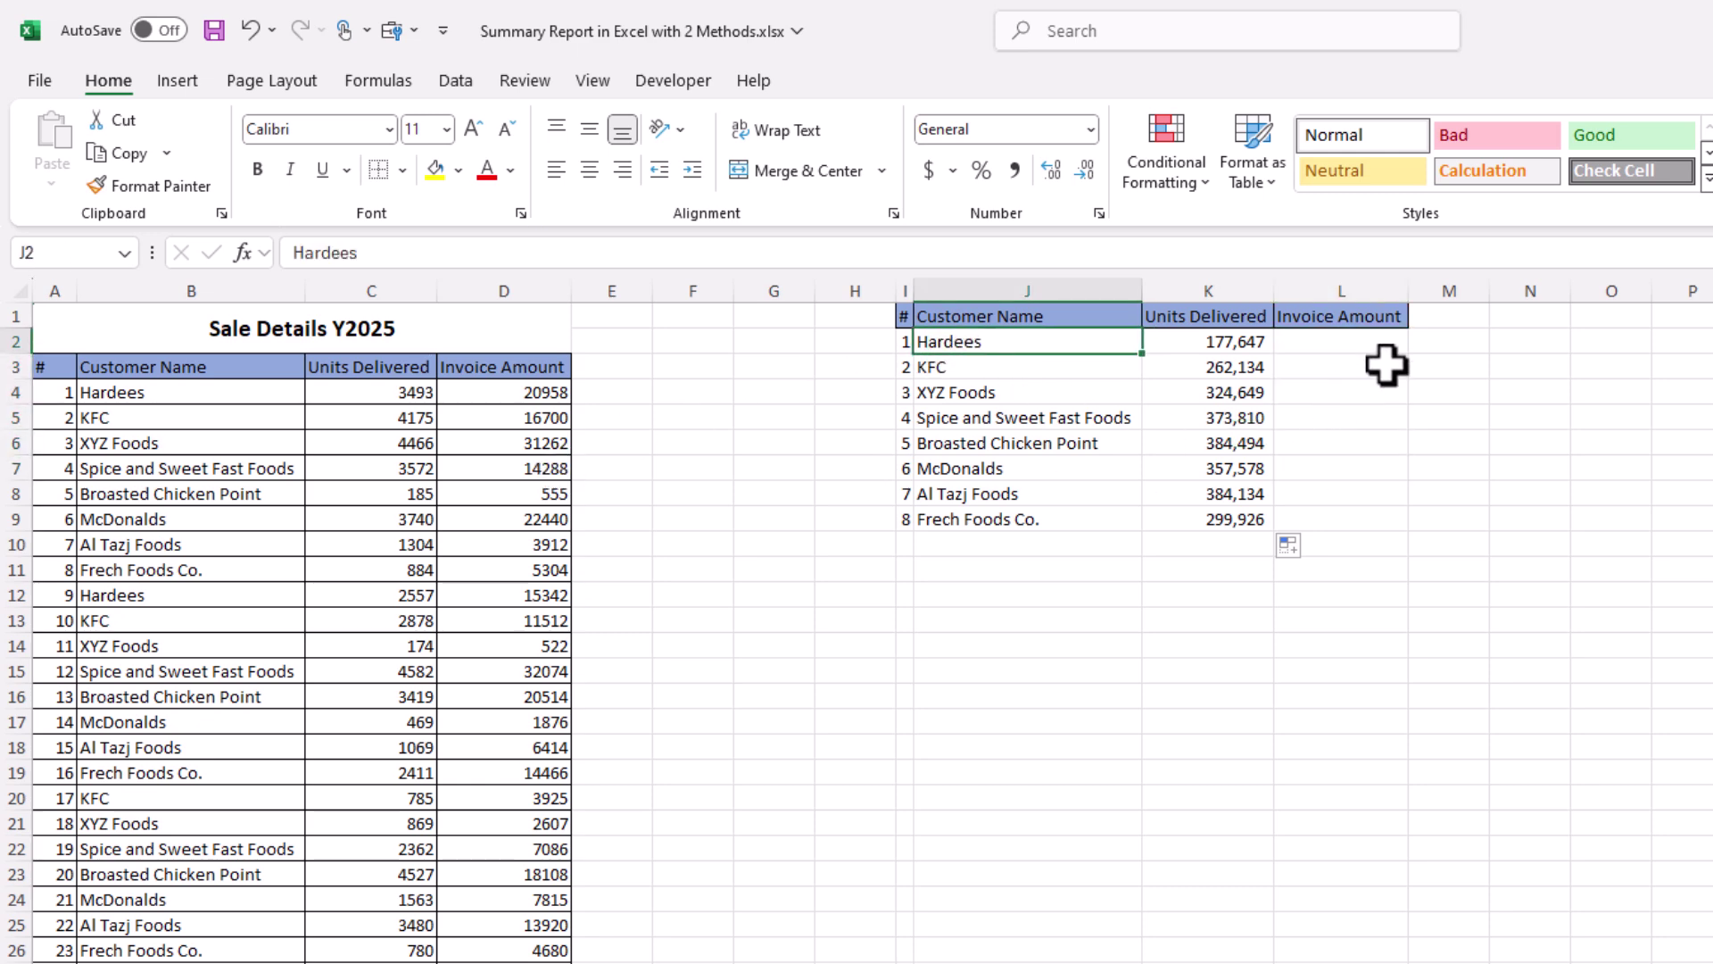
{"action": "left_click", "coordinate": [1364, 350]}
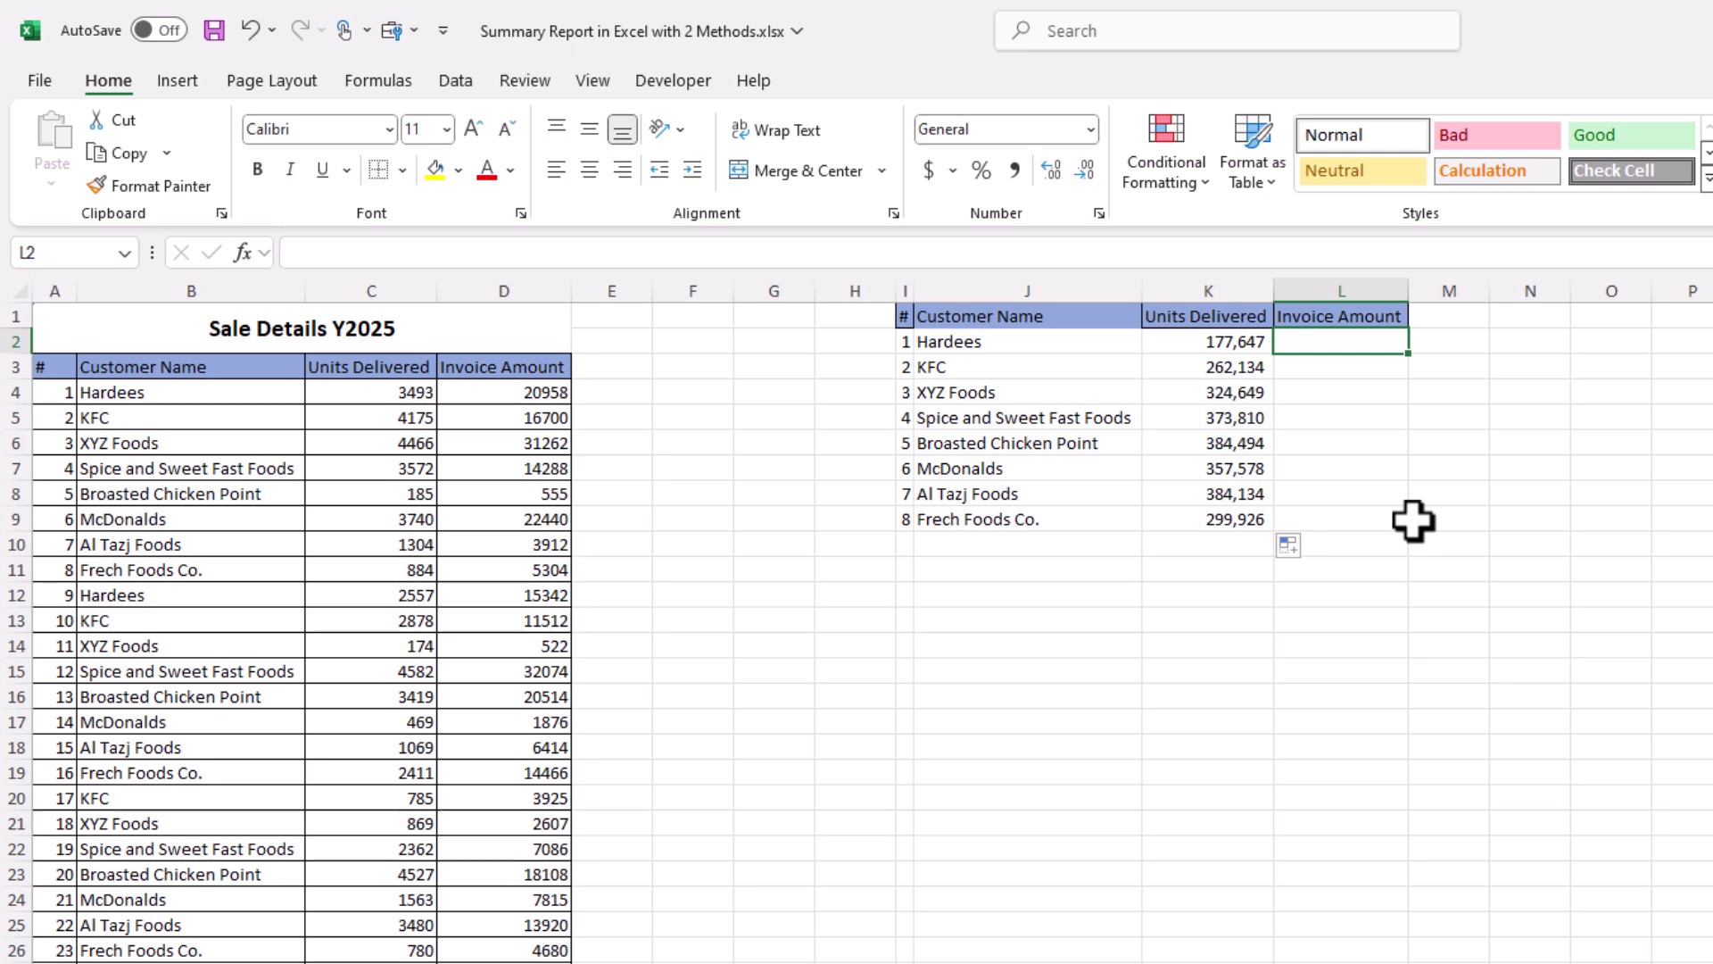
- Begin a SUMIF in L2 with the absolute customer range $B$4:$B$1009
{"action": "type", "text": "=sumi"}
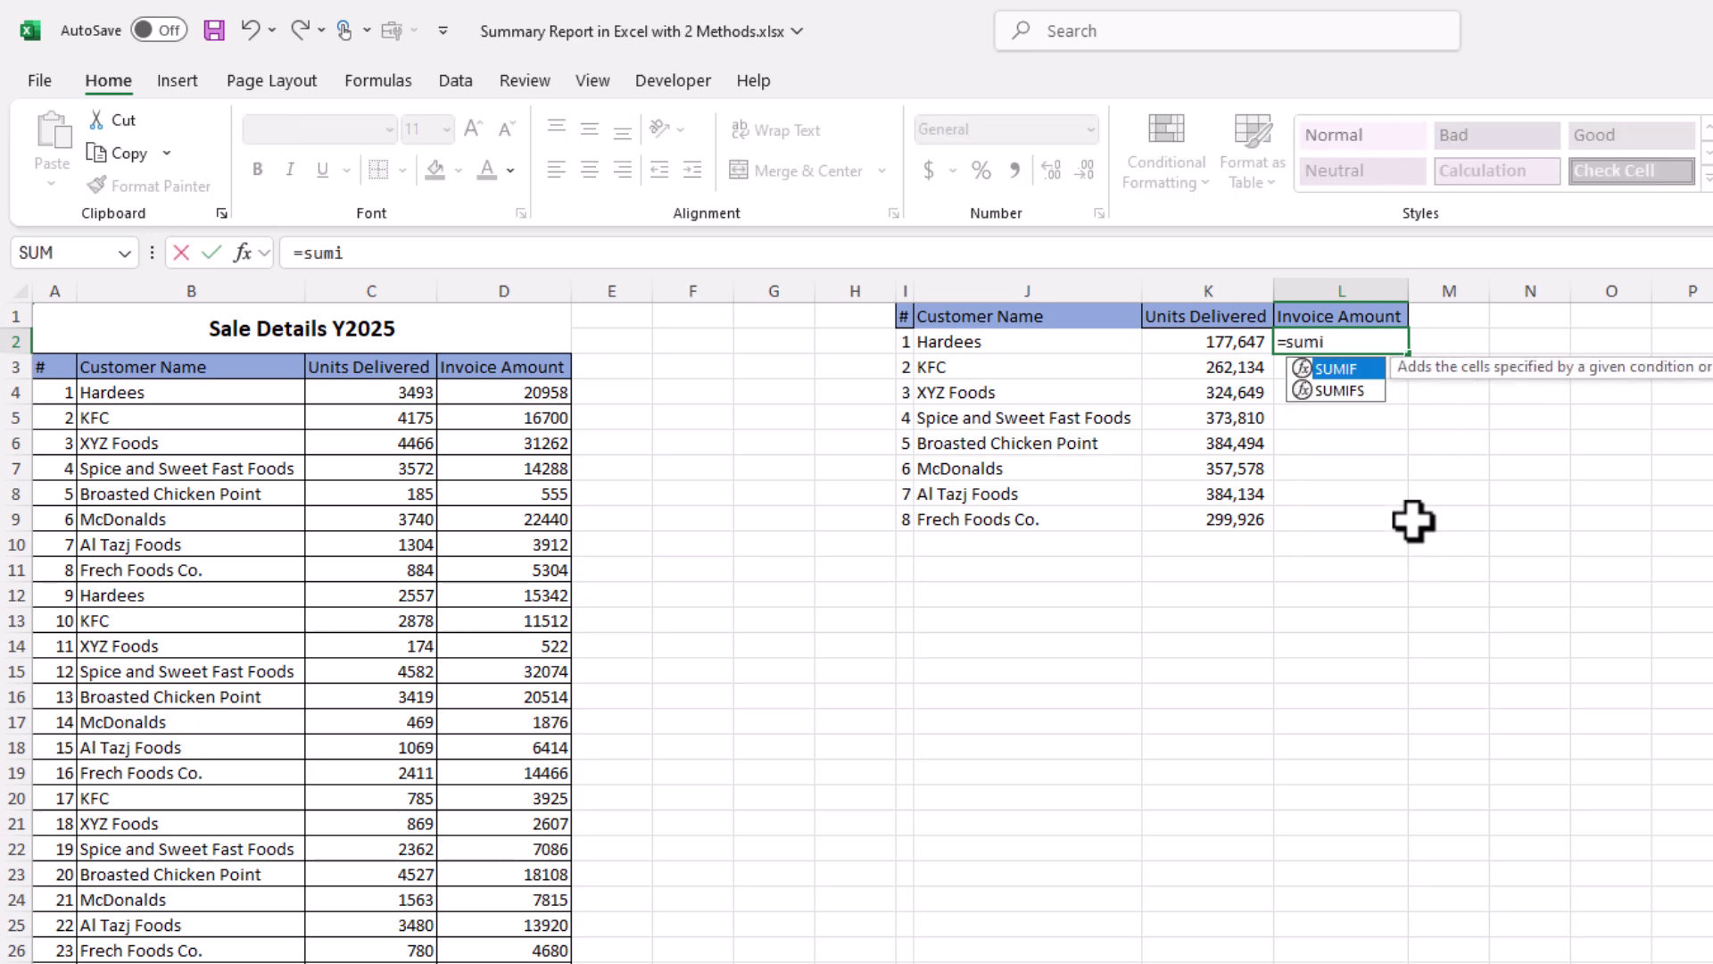
{"action": "key", "text": "Tab"}
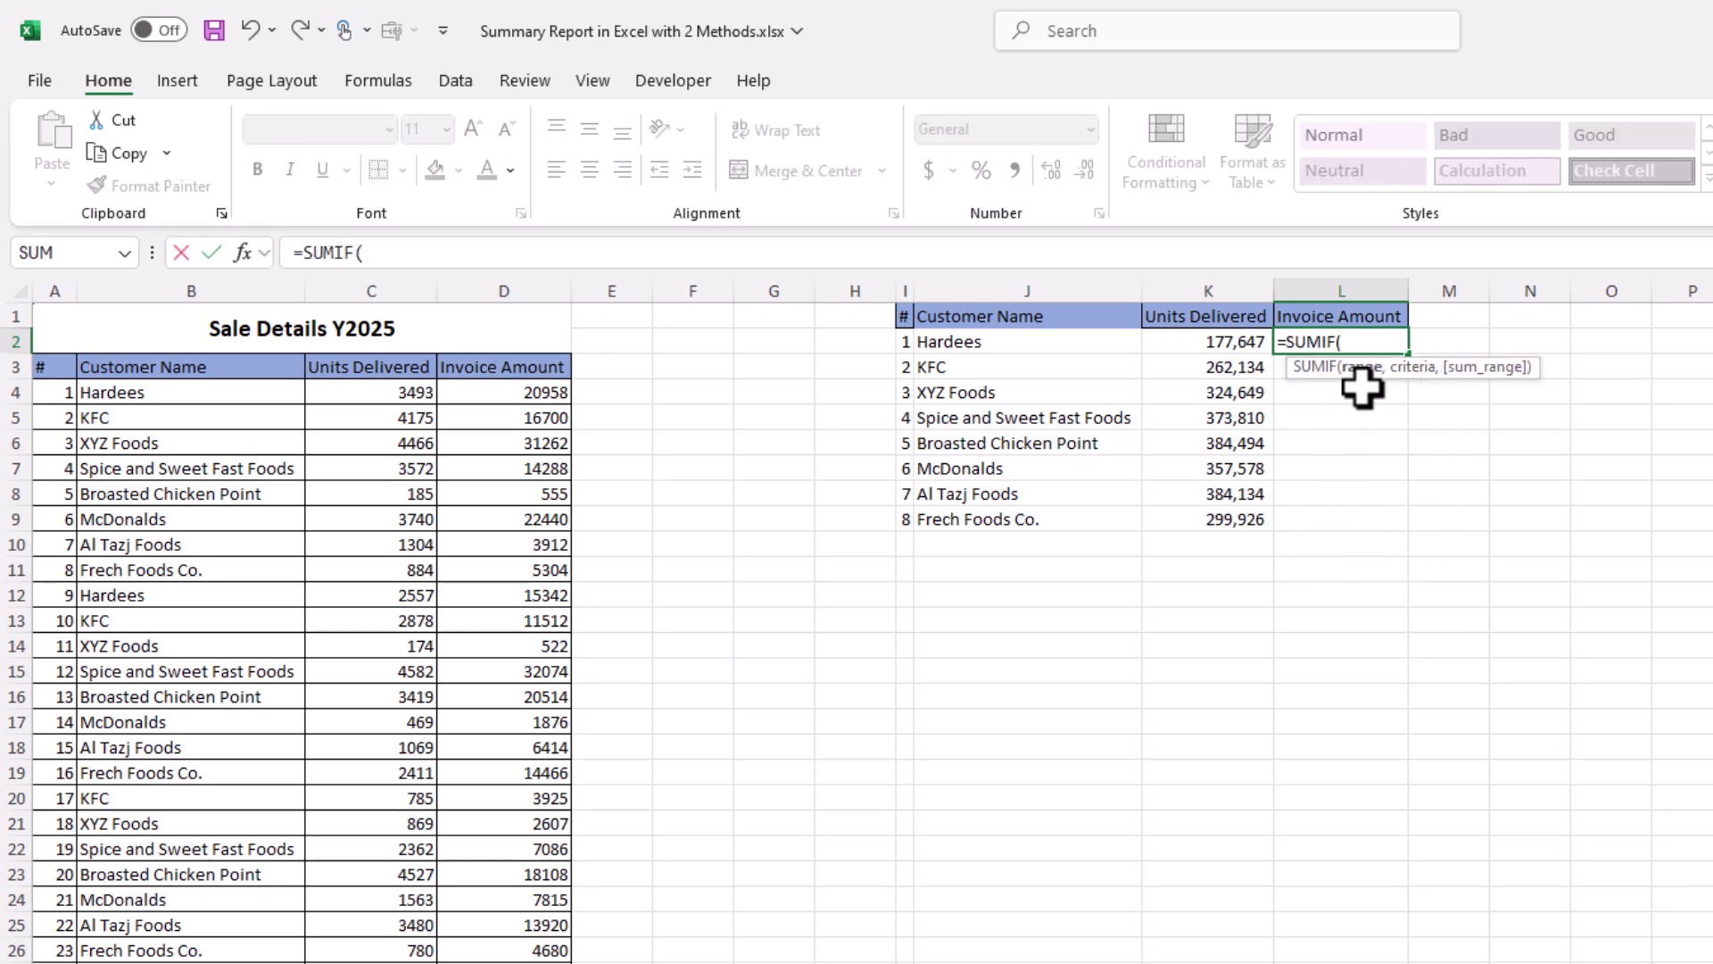
{"action": "left_click", "coordinate": [231, 385]}
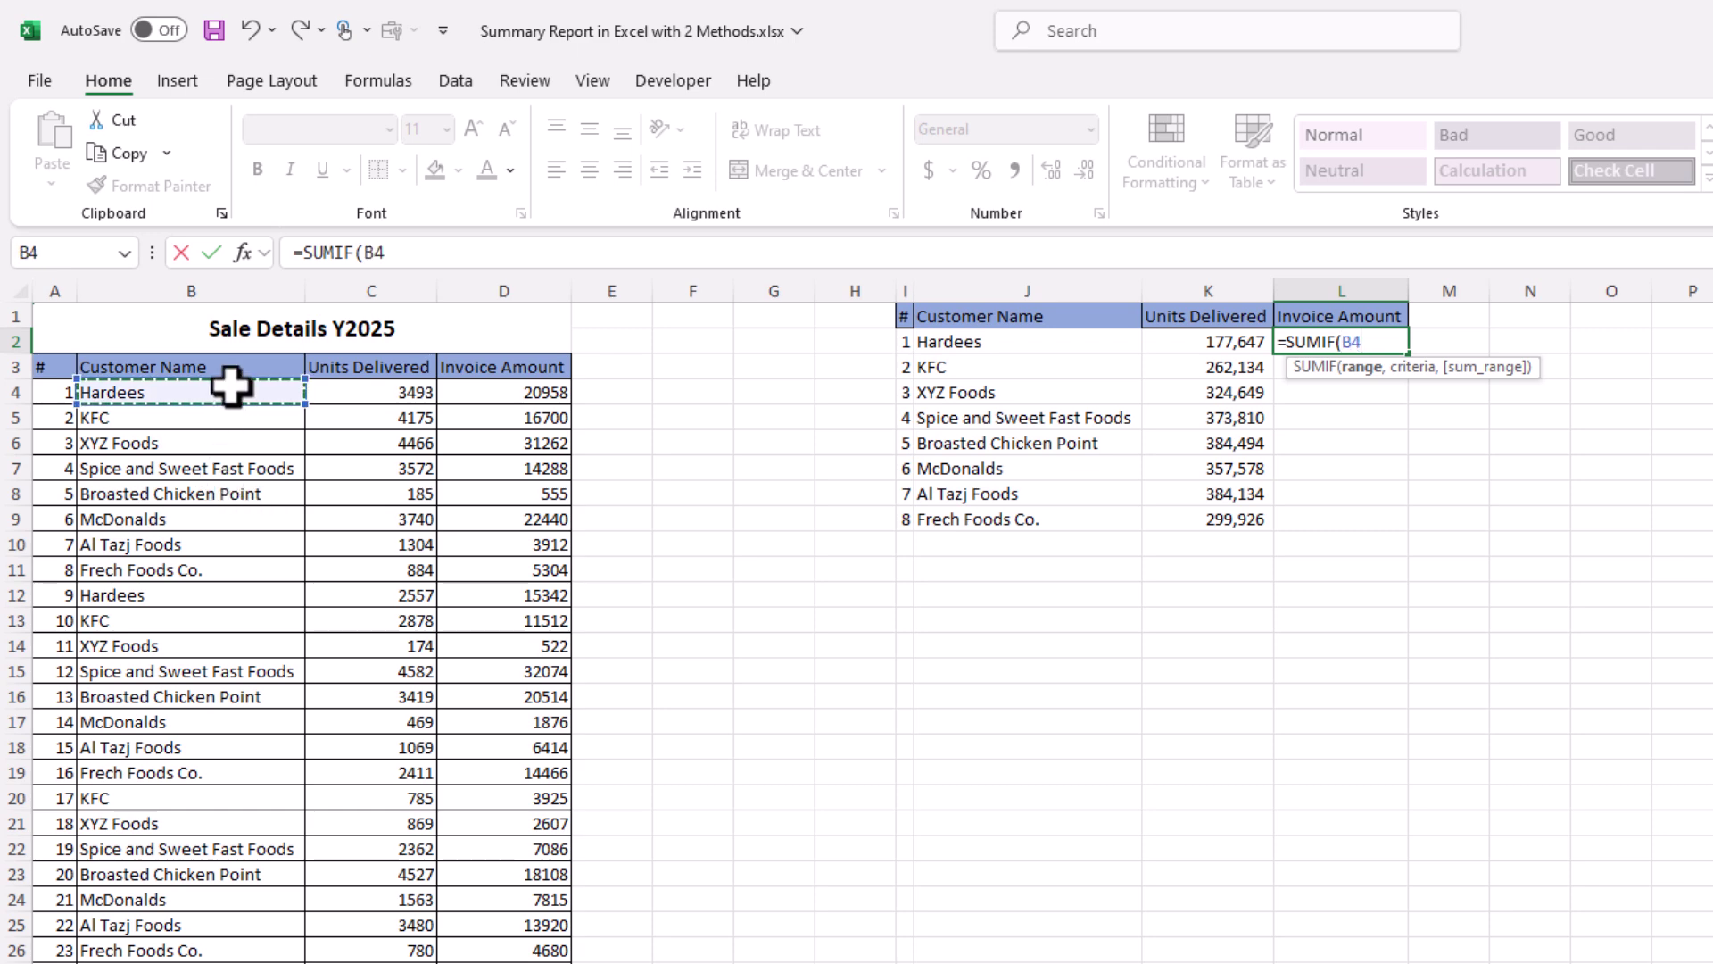
{"action": "key", "text": "ctrl+shift+Down"}
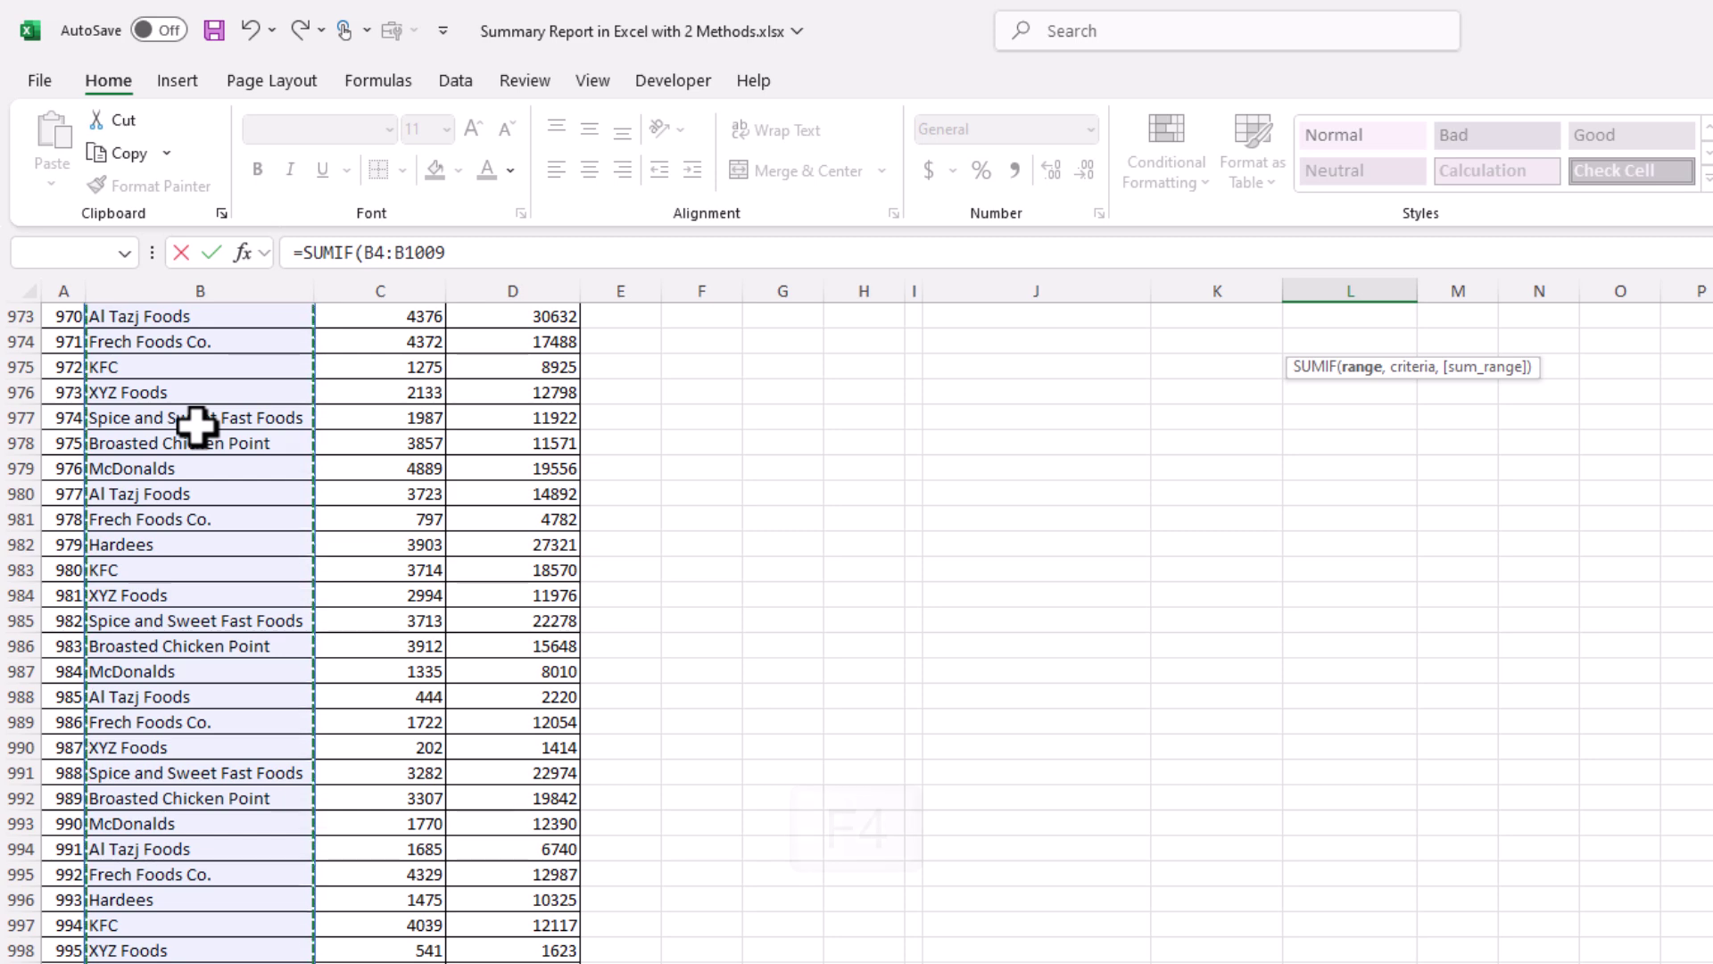
{"action": "key", "text": "F4"}
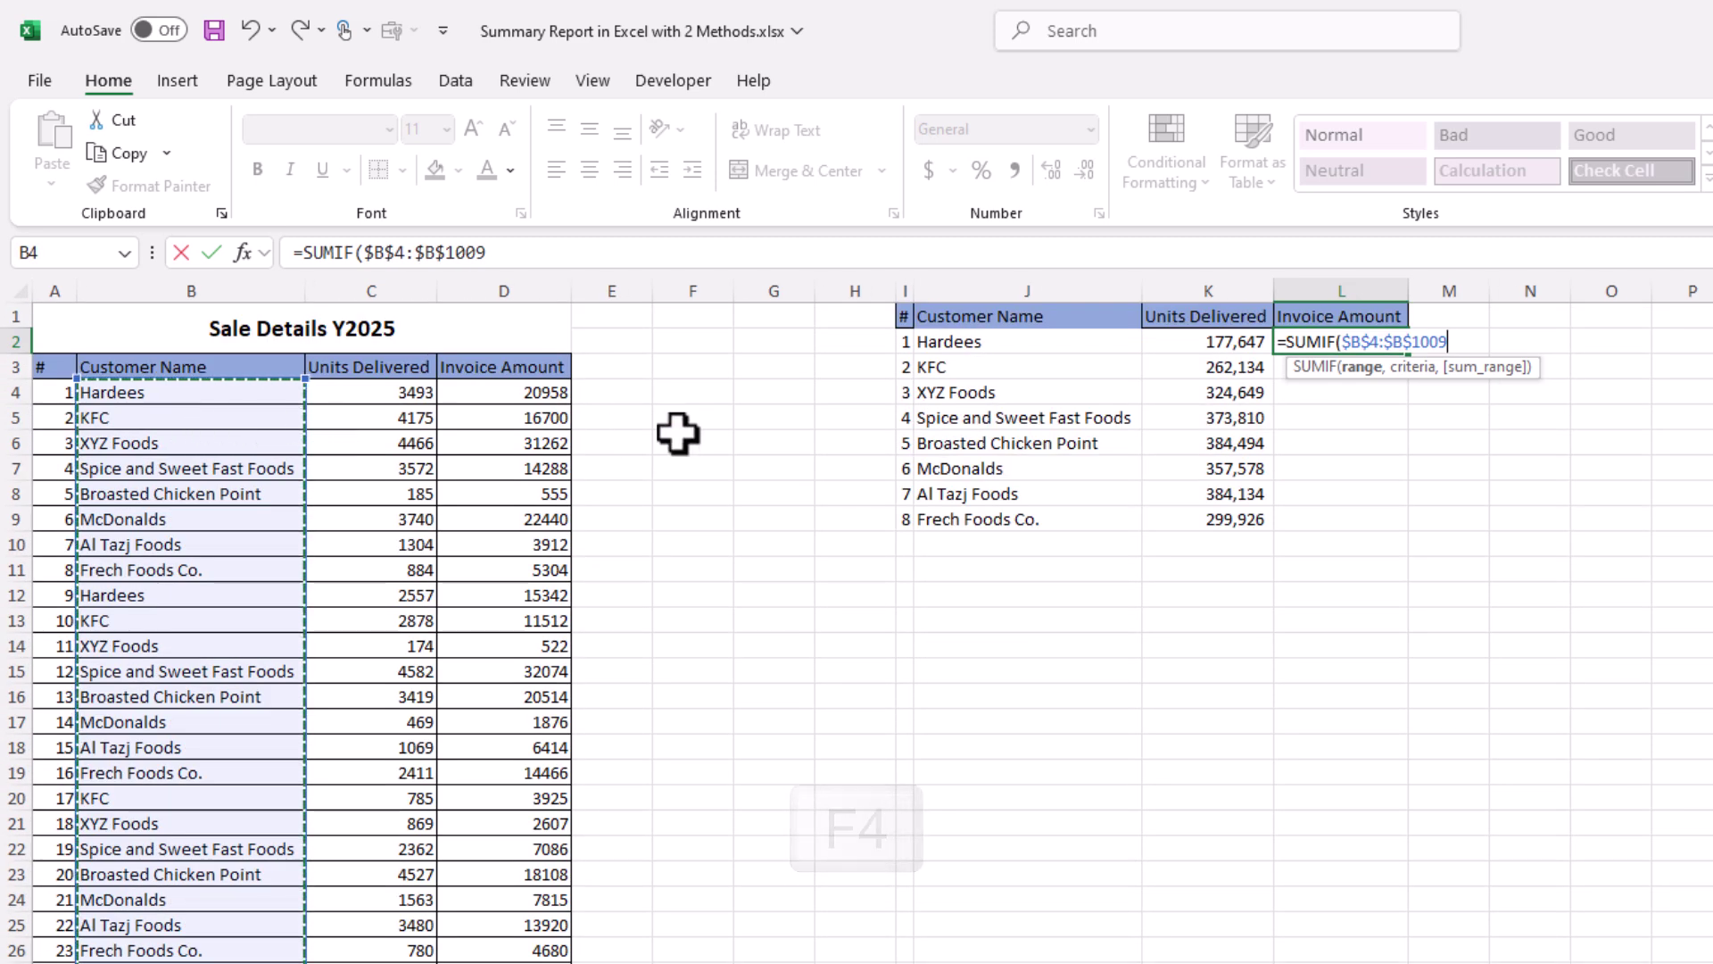
{"action": "type", "text": ","}
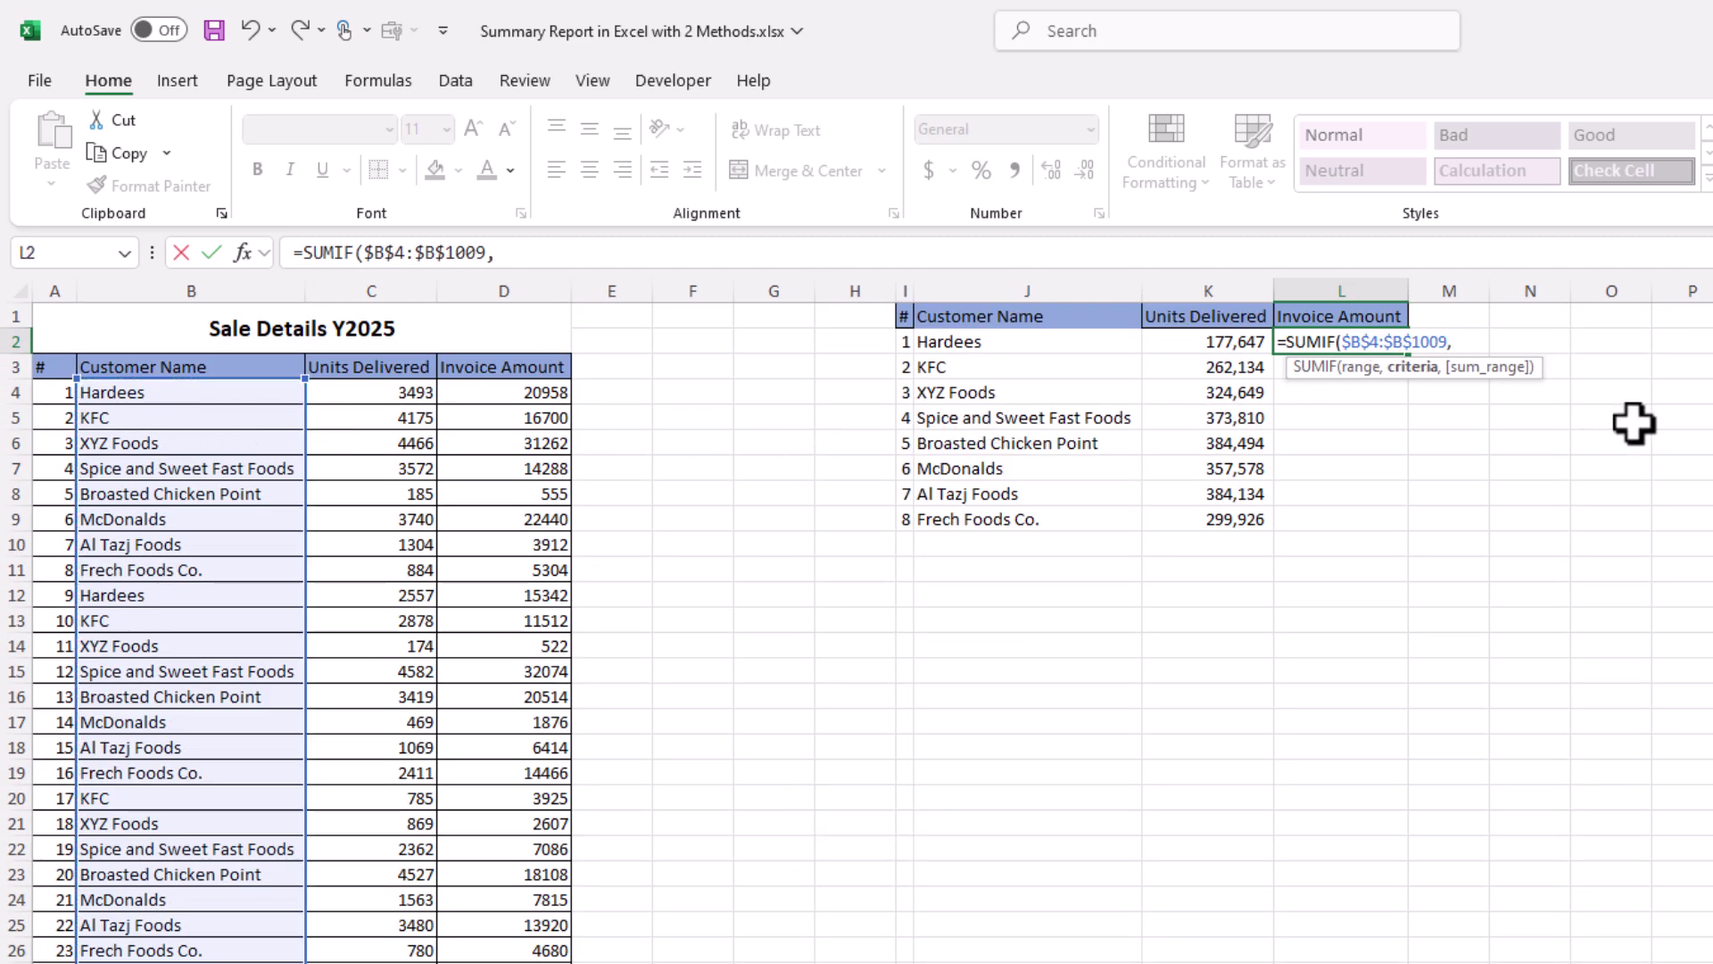
- Complete the L2 formula with criterion J2 and absolute sum range $D$4:$D$1009
{"action": "left_click", "coordinate": [1041, 339]}
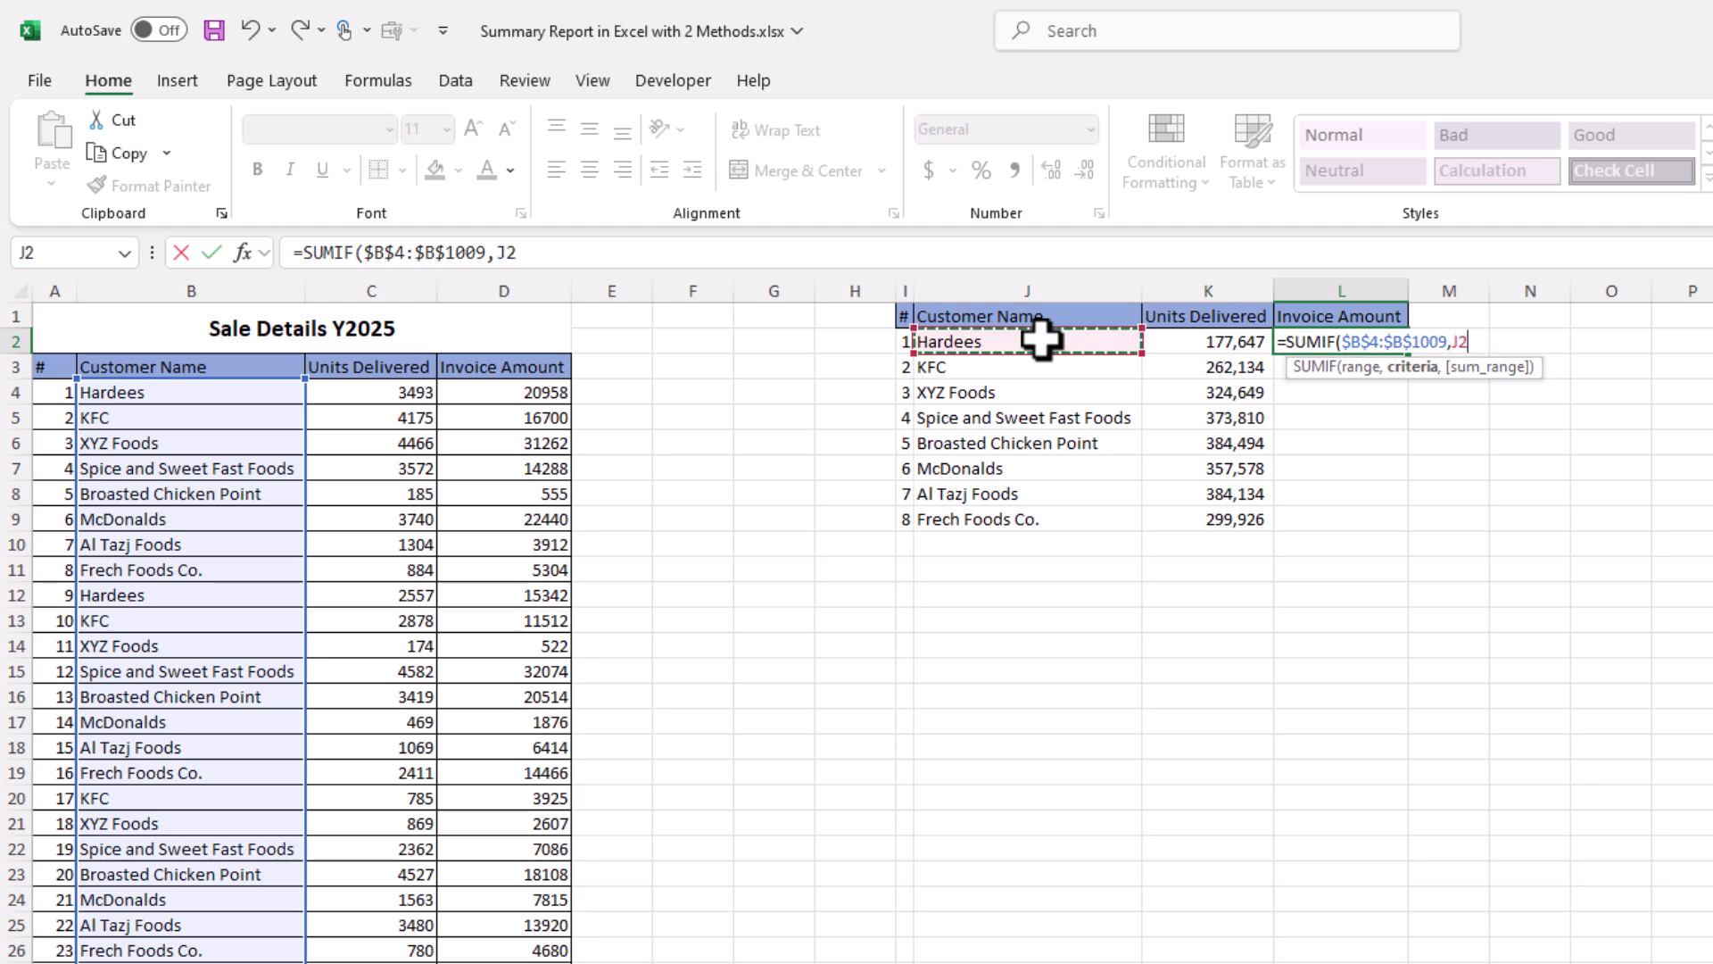
{"action": "type", "text": ","}
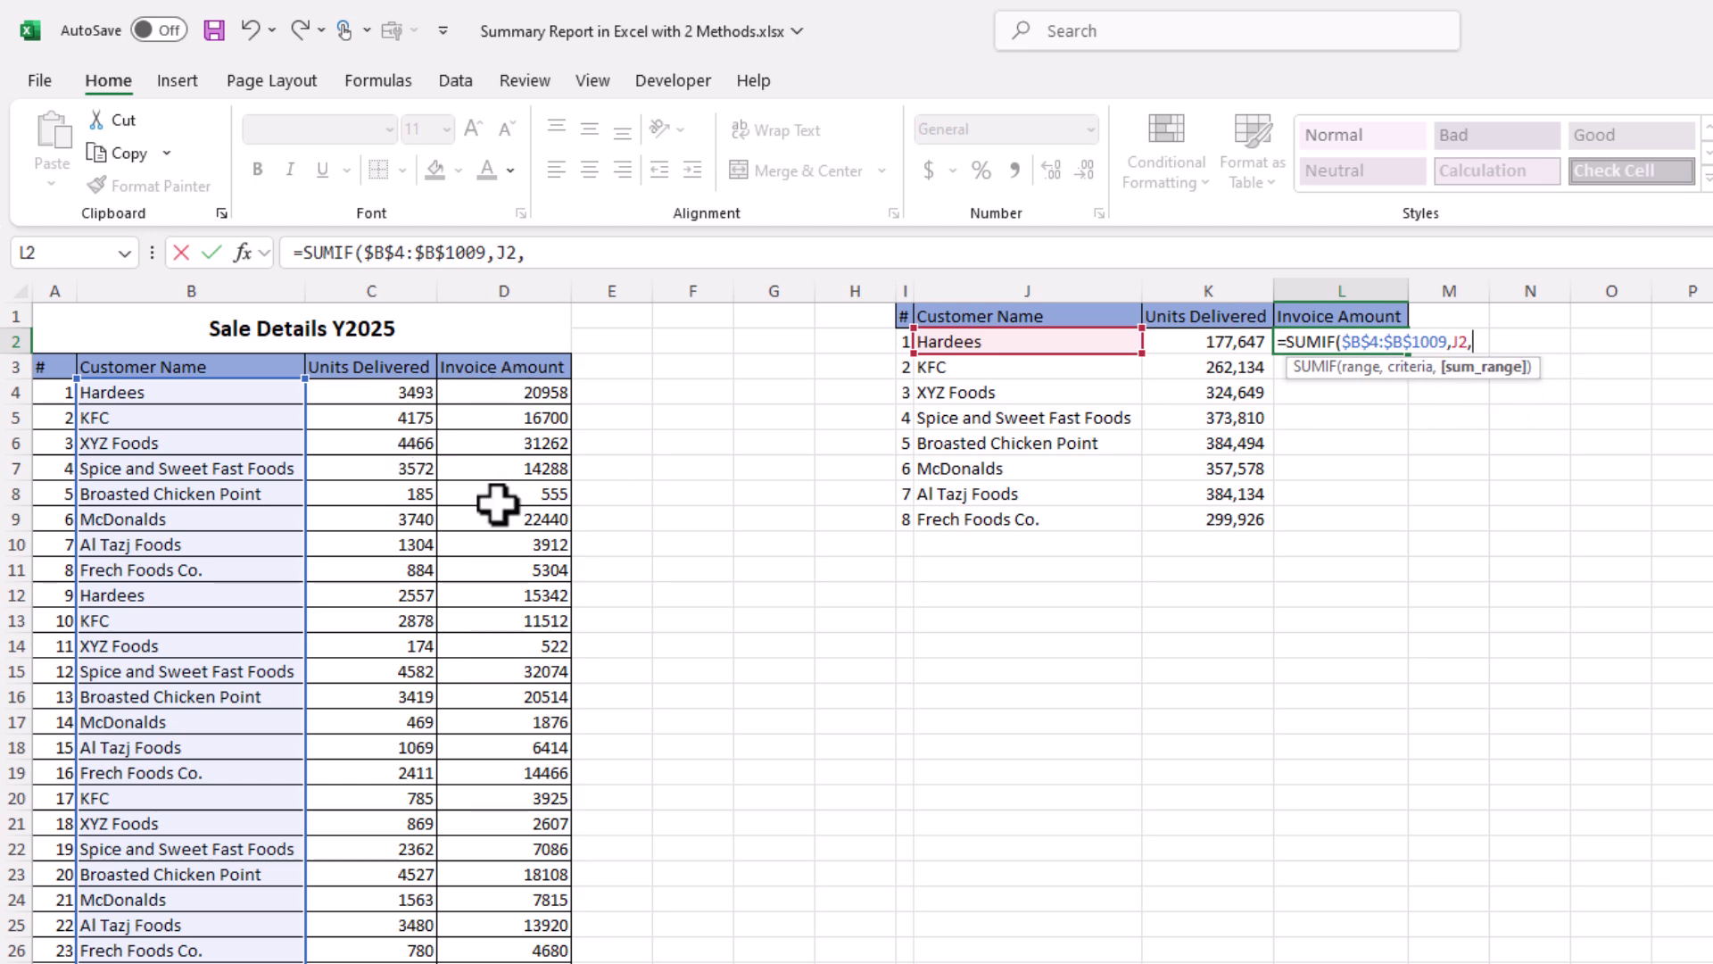
{"action": "left_click", "coordinate": [545, 393]}
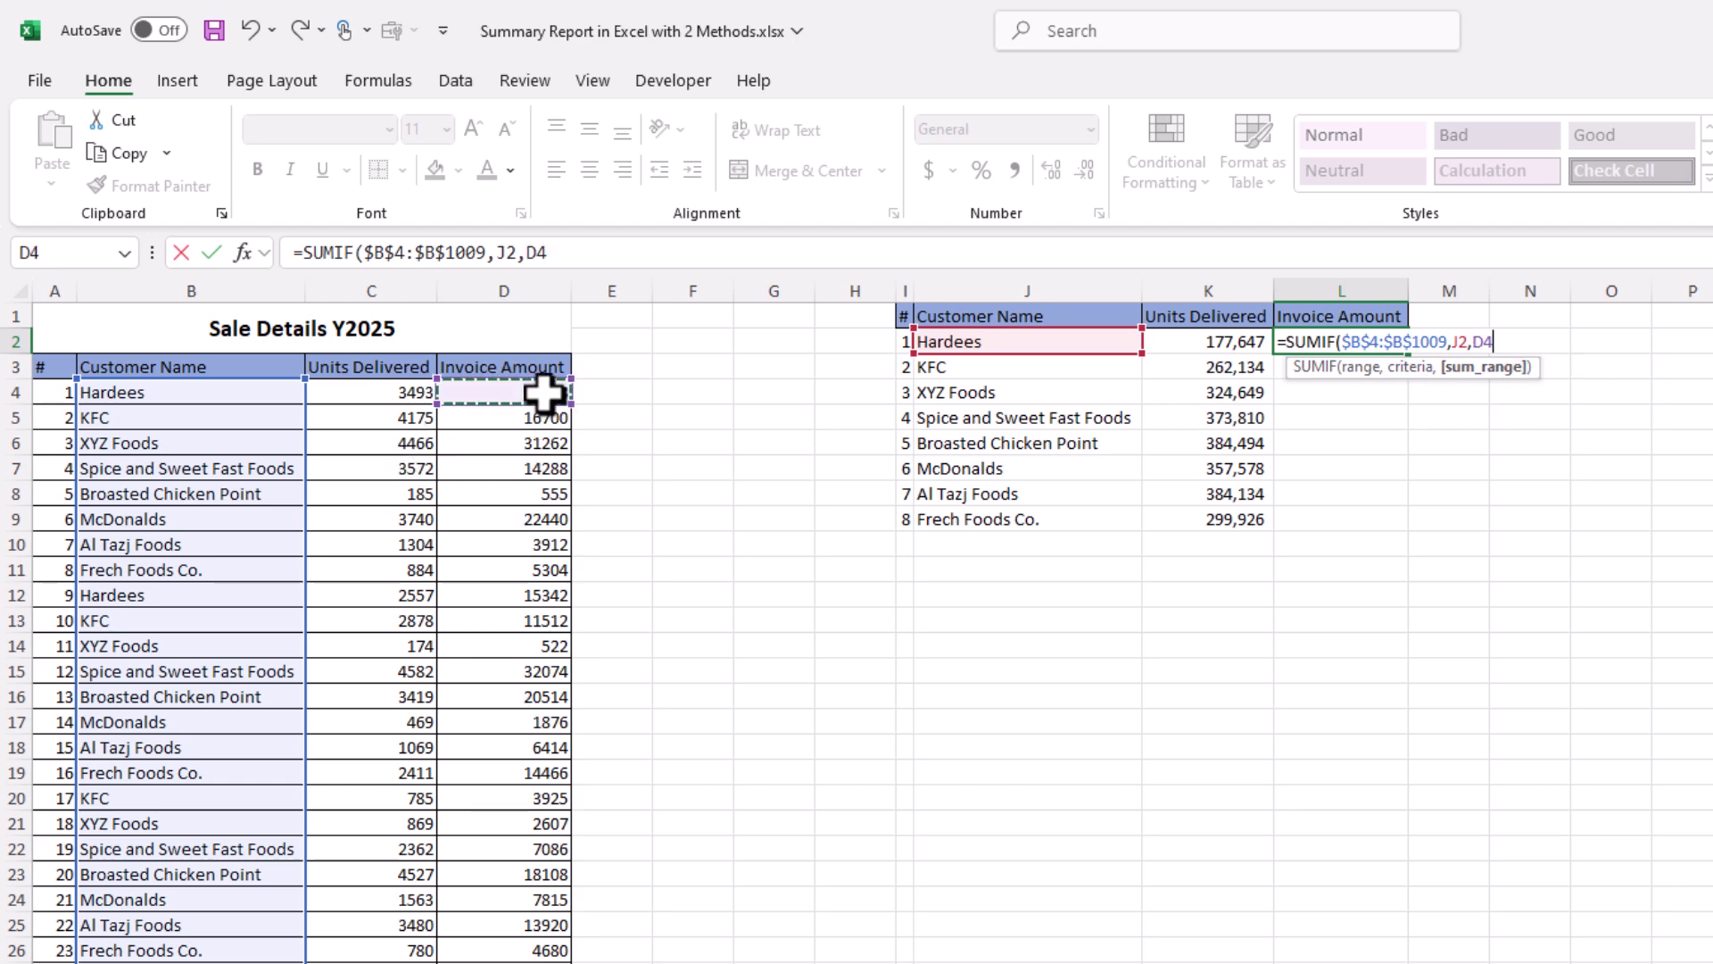
{"action": "key", "text": "ctrl+shift+Down"}
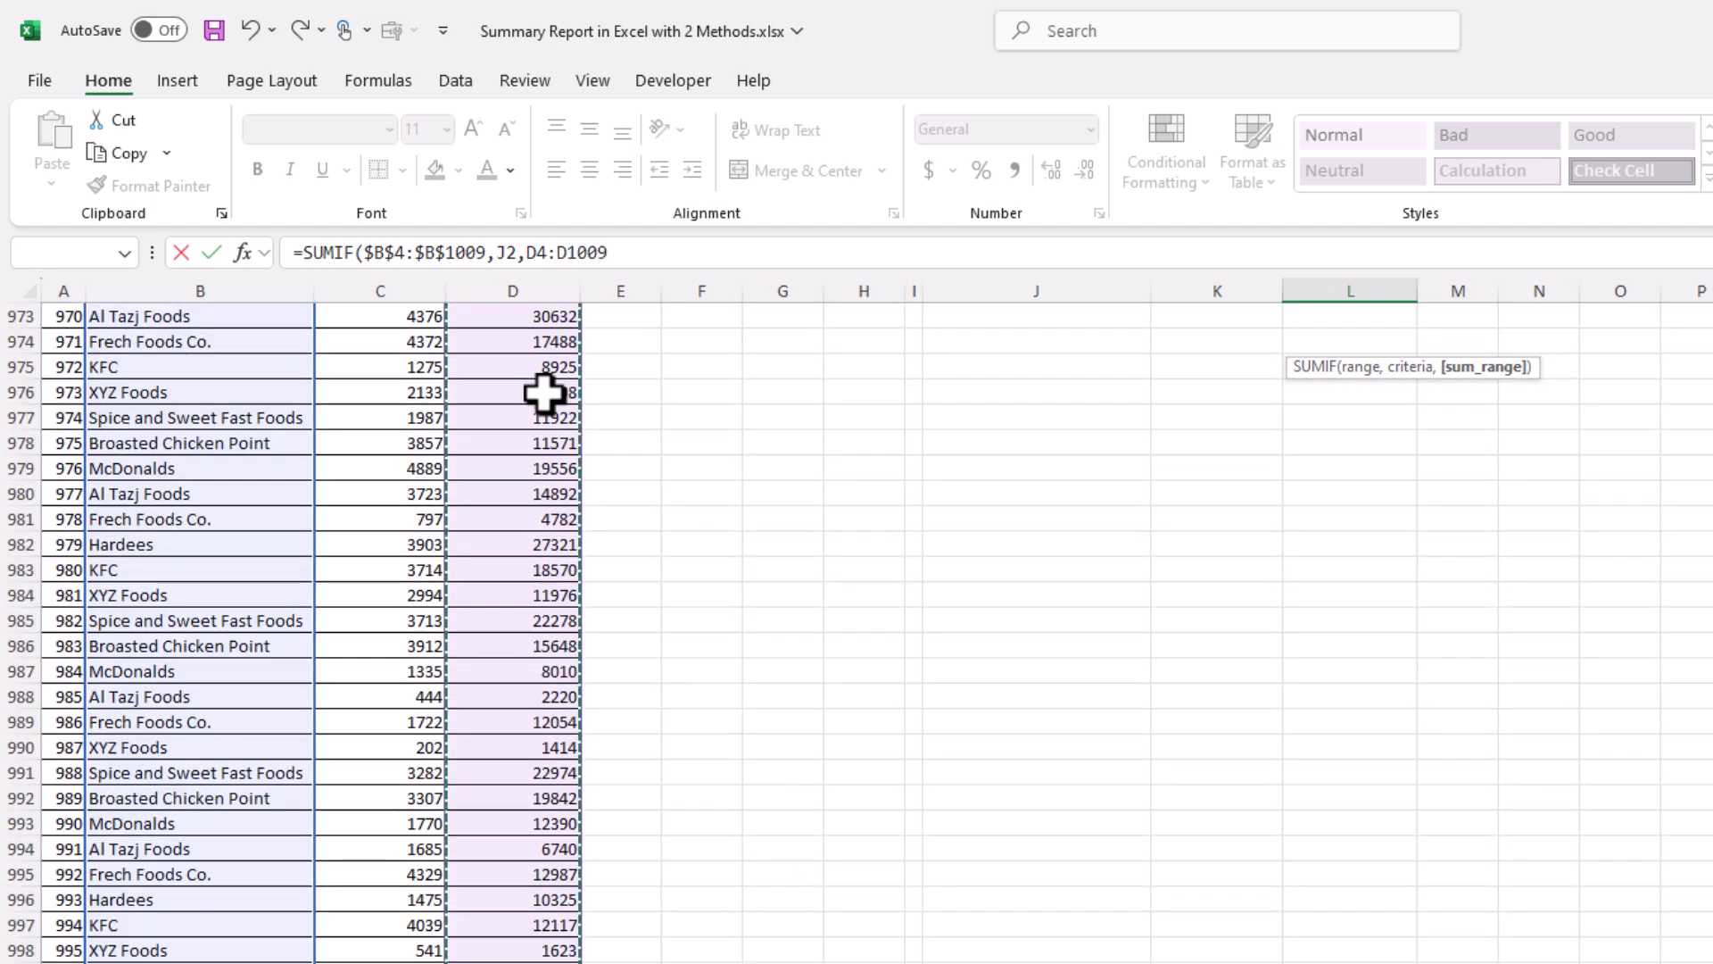
{"action": "key", "text": "F4"}
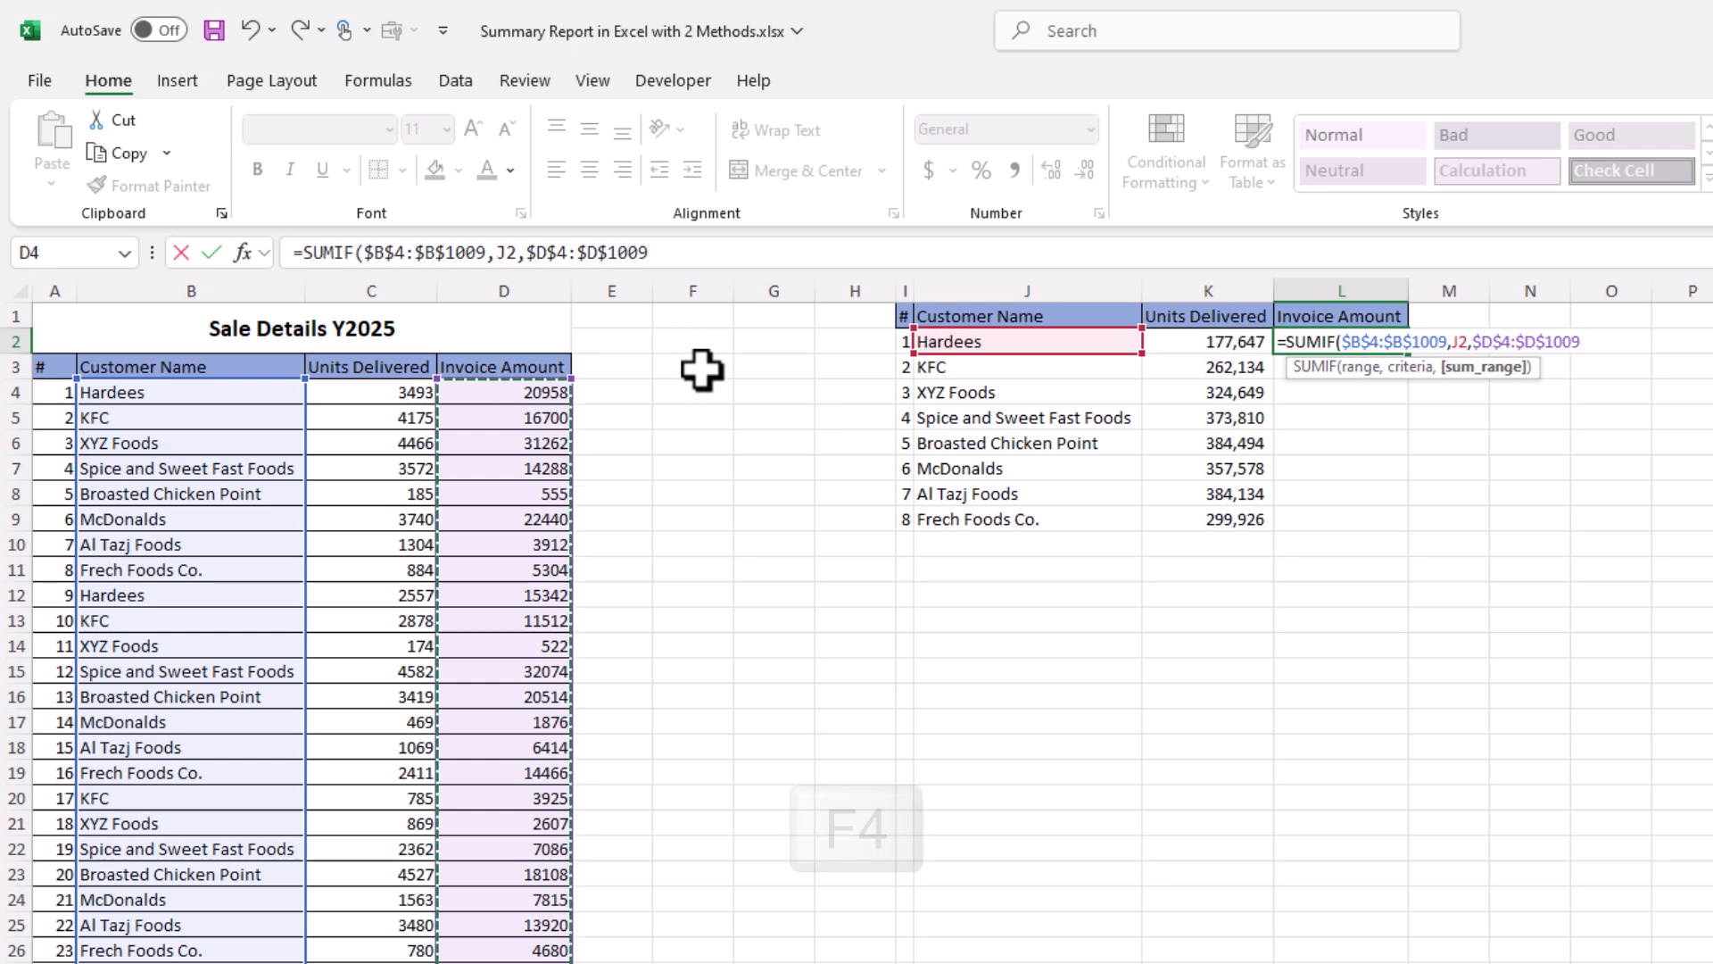
{"action": "type", "text": ")"}
{"action": "key", "text": "Return"}
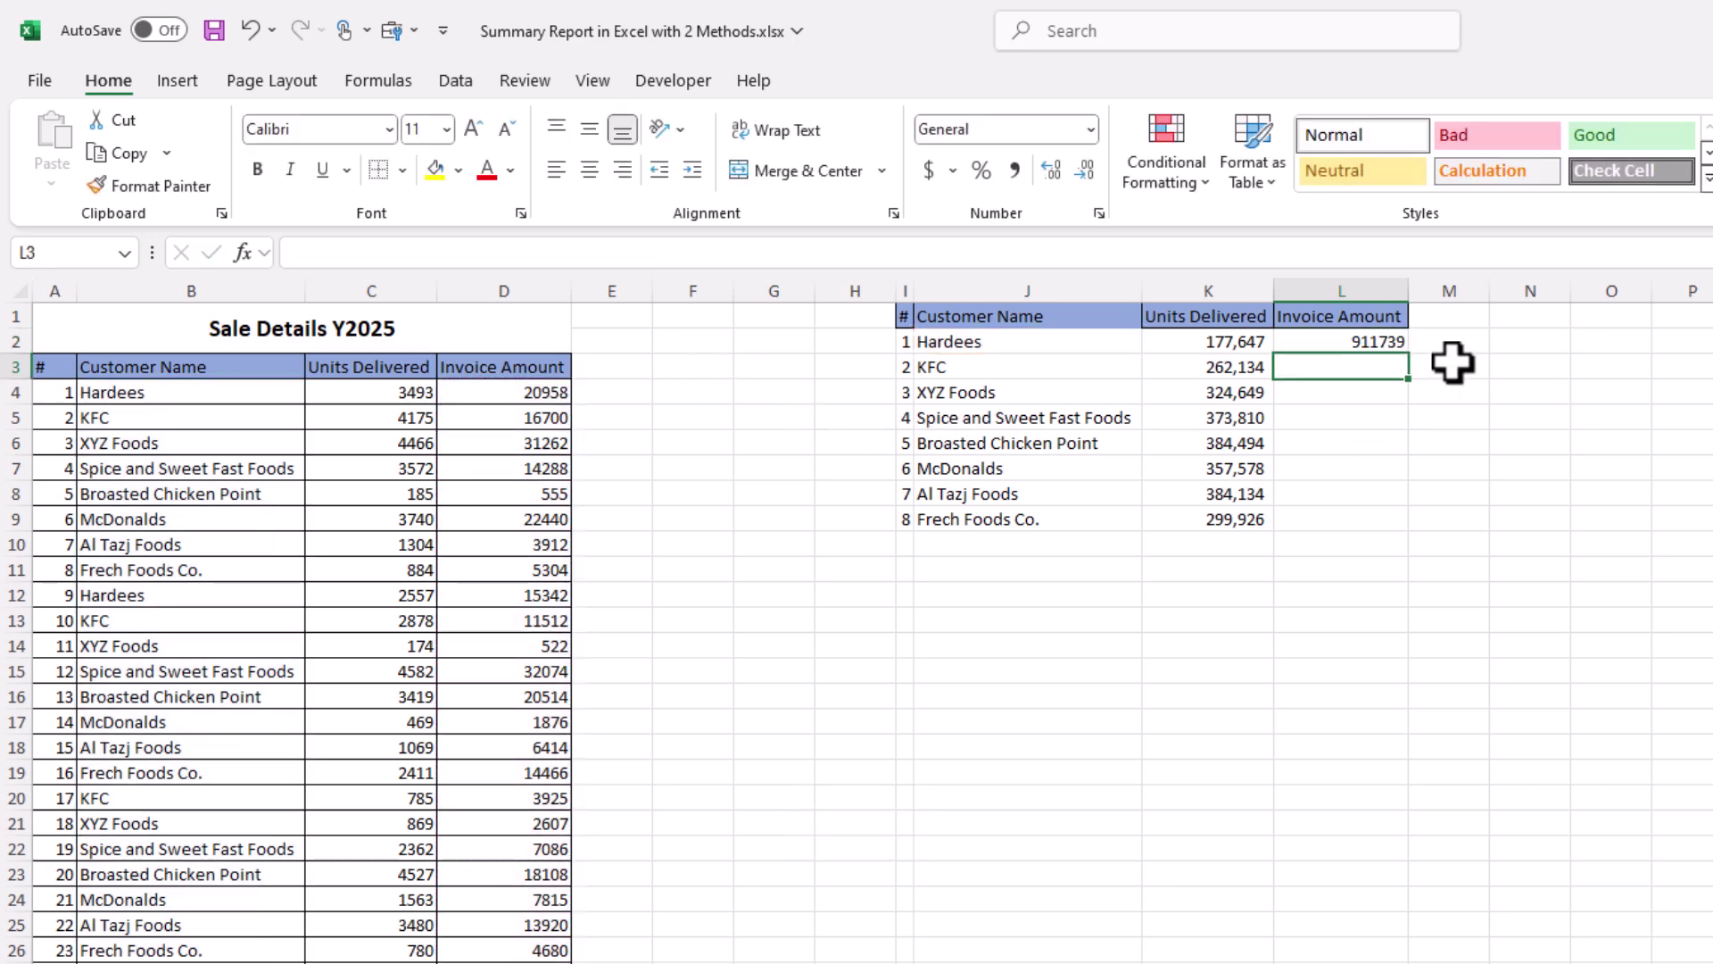
- Apply comma style with no decimals to L2 and fill the invoice formula down to L9
{"action": "left_click", "coordinate": [1372, 341]}
{"action": "left_click", "coordinate": [1014, 169]}
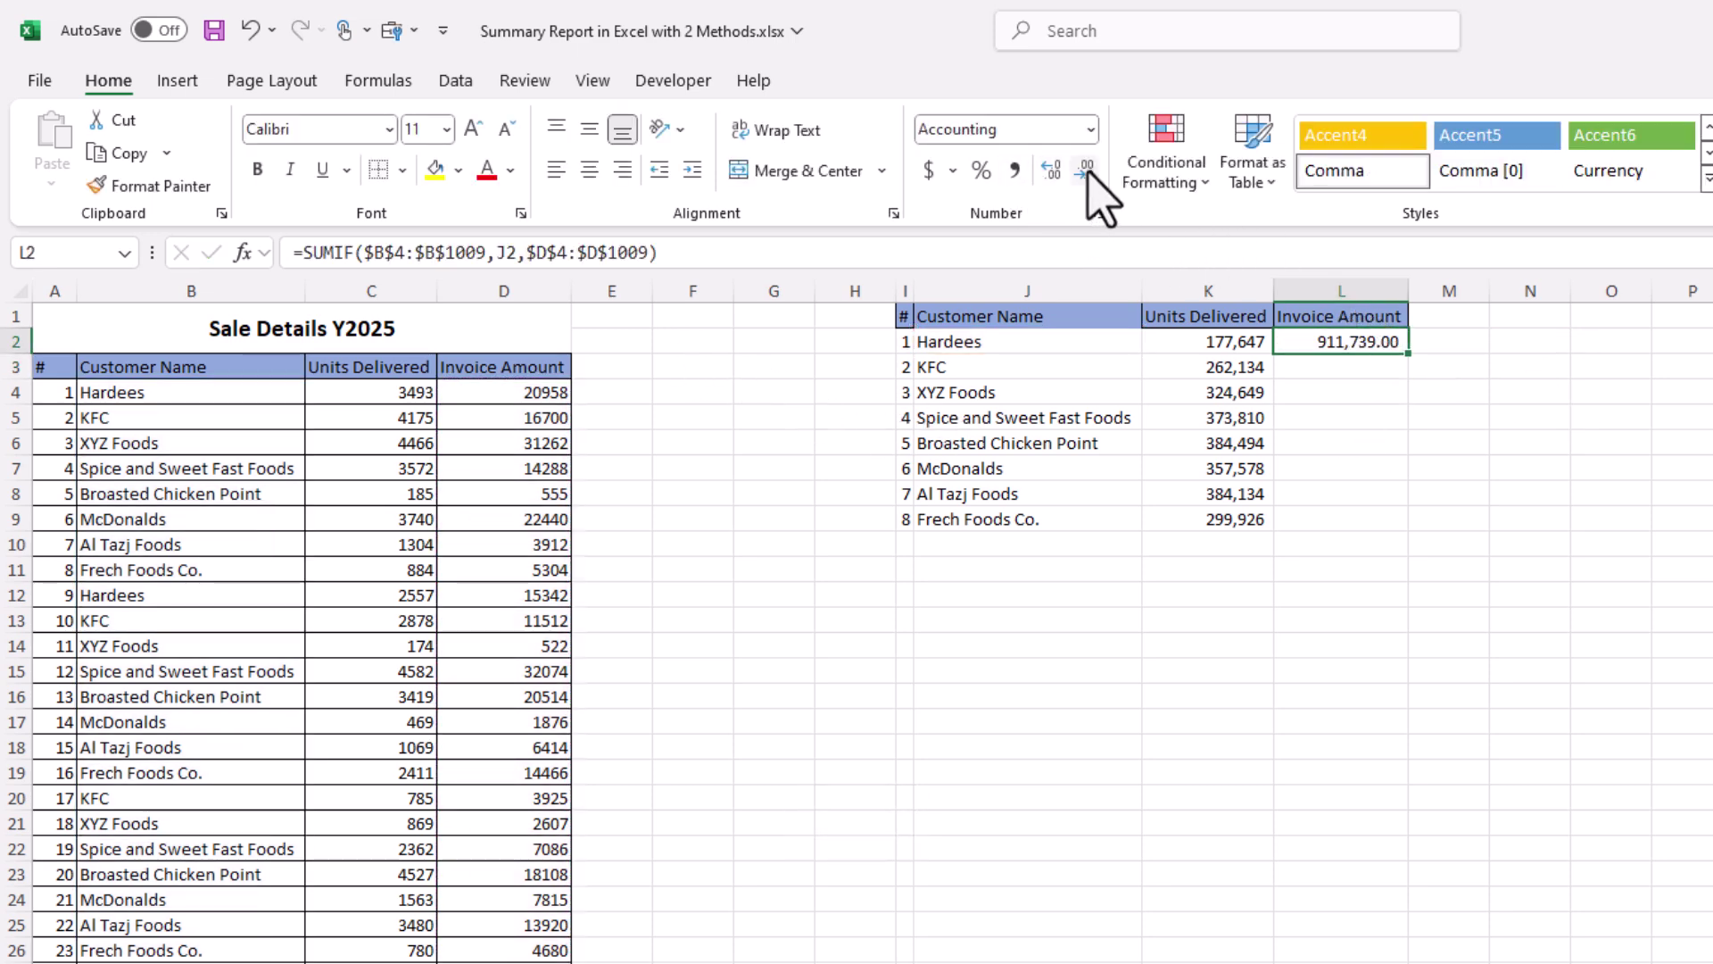
{"action": "left_click", "coordinate": [1087, 171]}
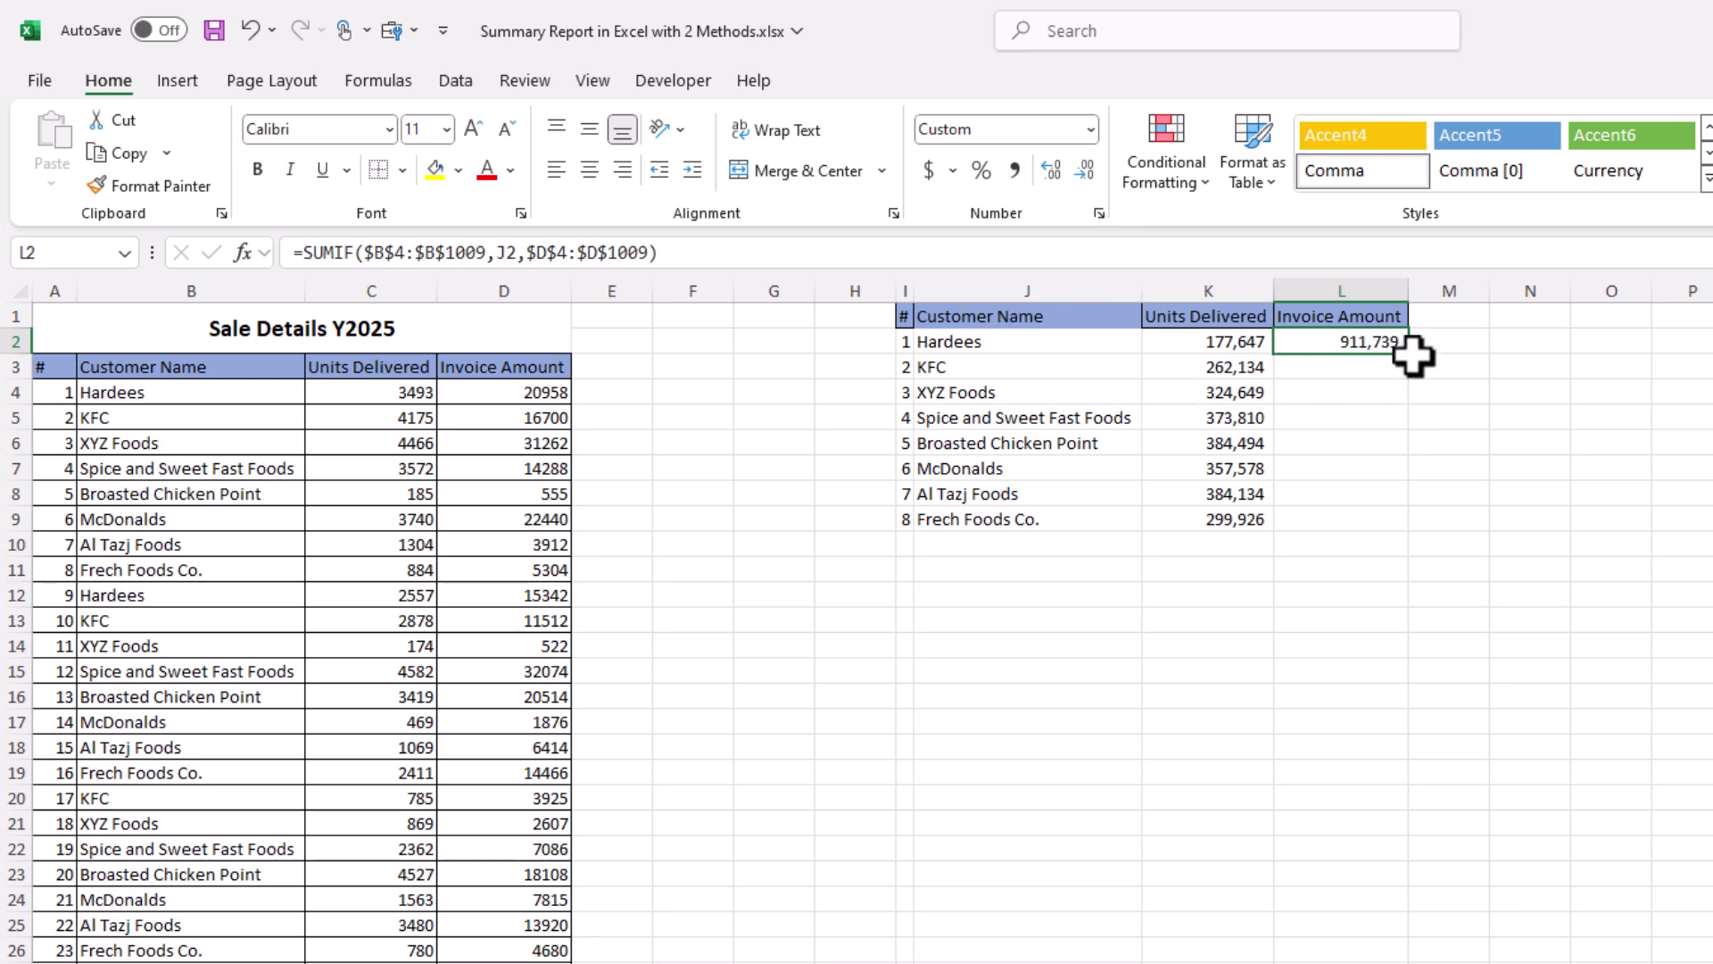
{"action": "left_click_drag", "start_coordinate": [1408, 354], "coordinate": [1410, 538]}
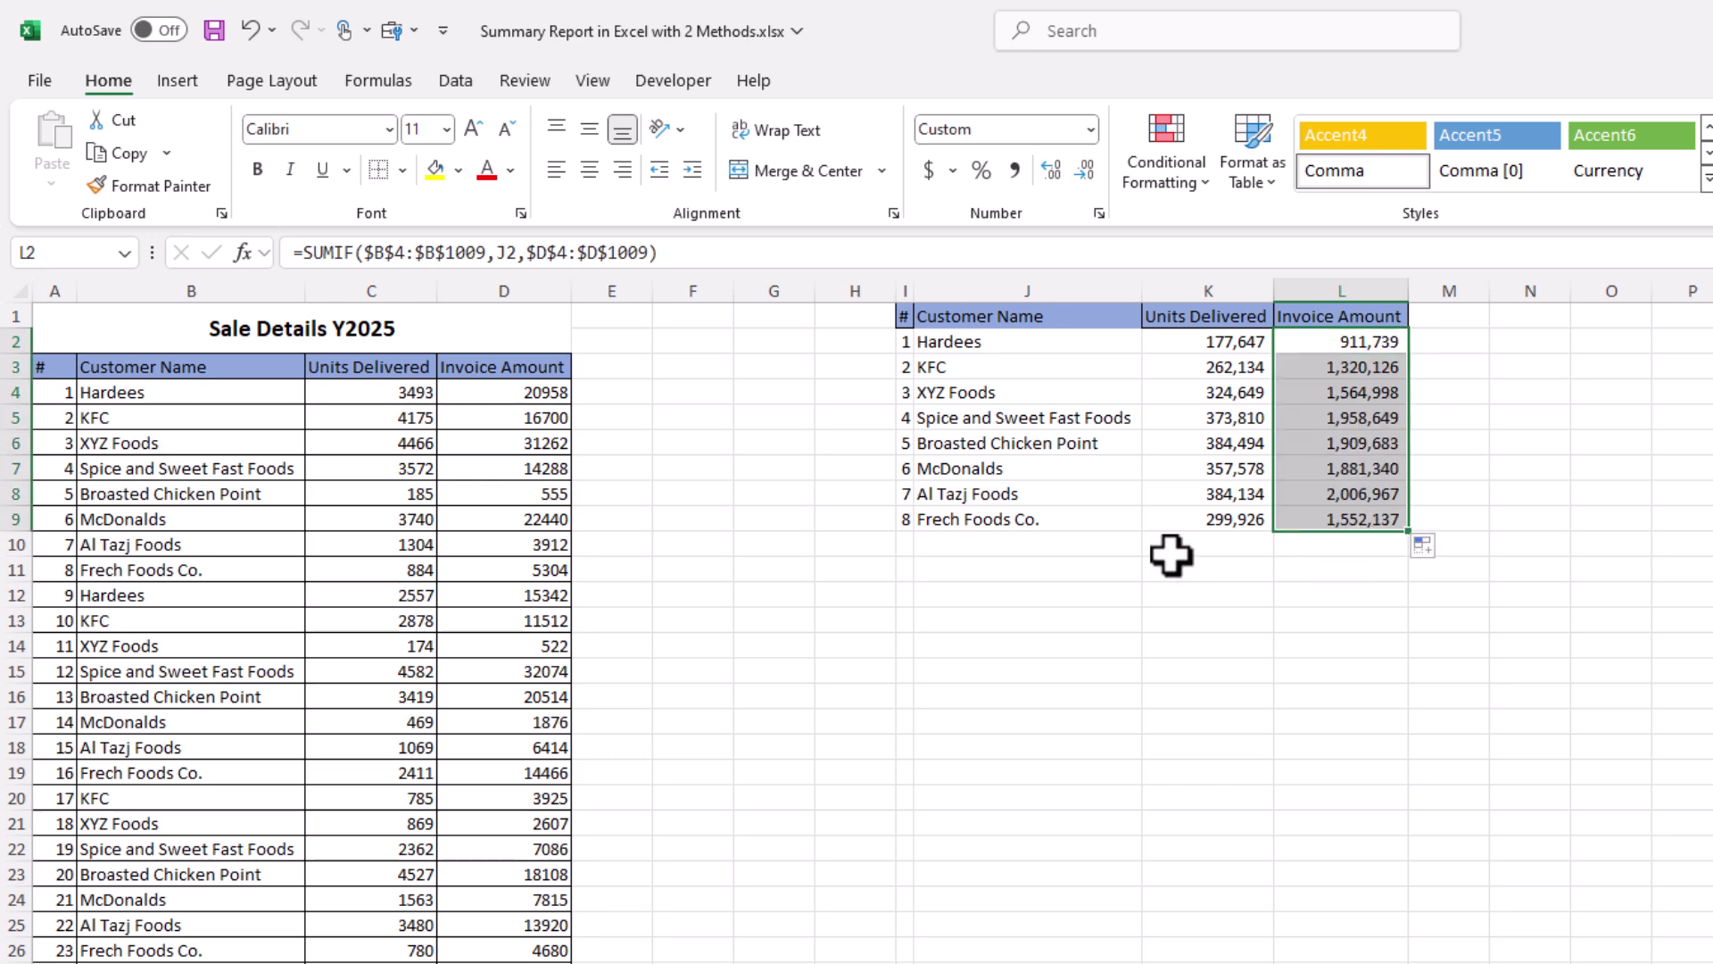
- Inspect the filled invoice formulas for Spice and Sweet Fast Foods, XYZ Foods and Hardees
{"action": "left_click", "coordinate": [1348, 493]}
{"action": "left_click_drag", "start_coordinate": [1375, 443], "coordinate": [1369, 341]}
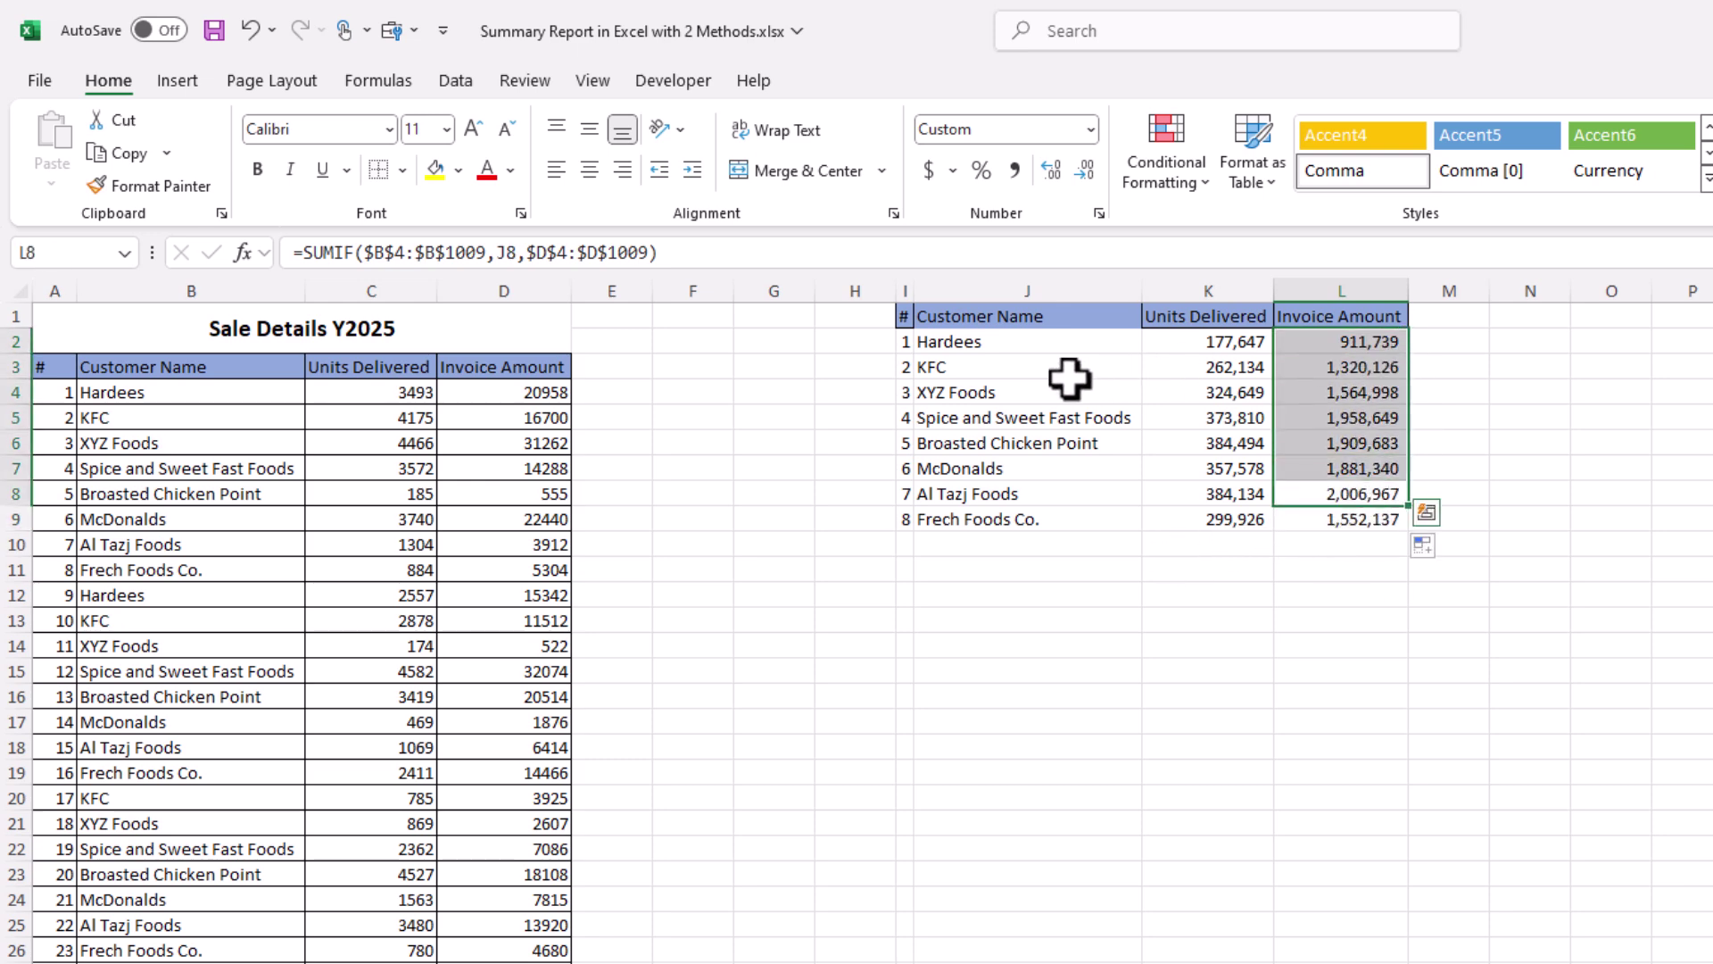
{"action": "left_click", "coordinate": [1067, 386]}
{"action": "left_click", "coordinate": [1369, 420]}
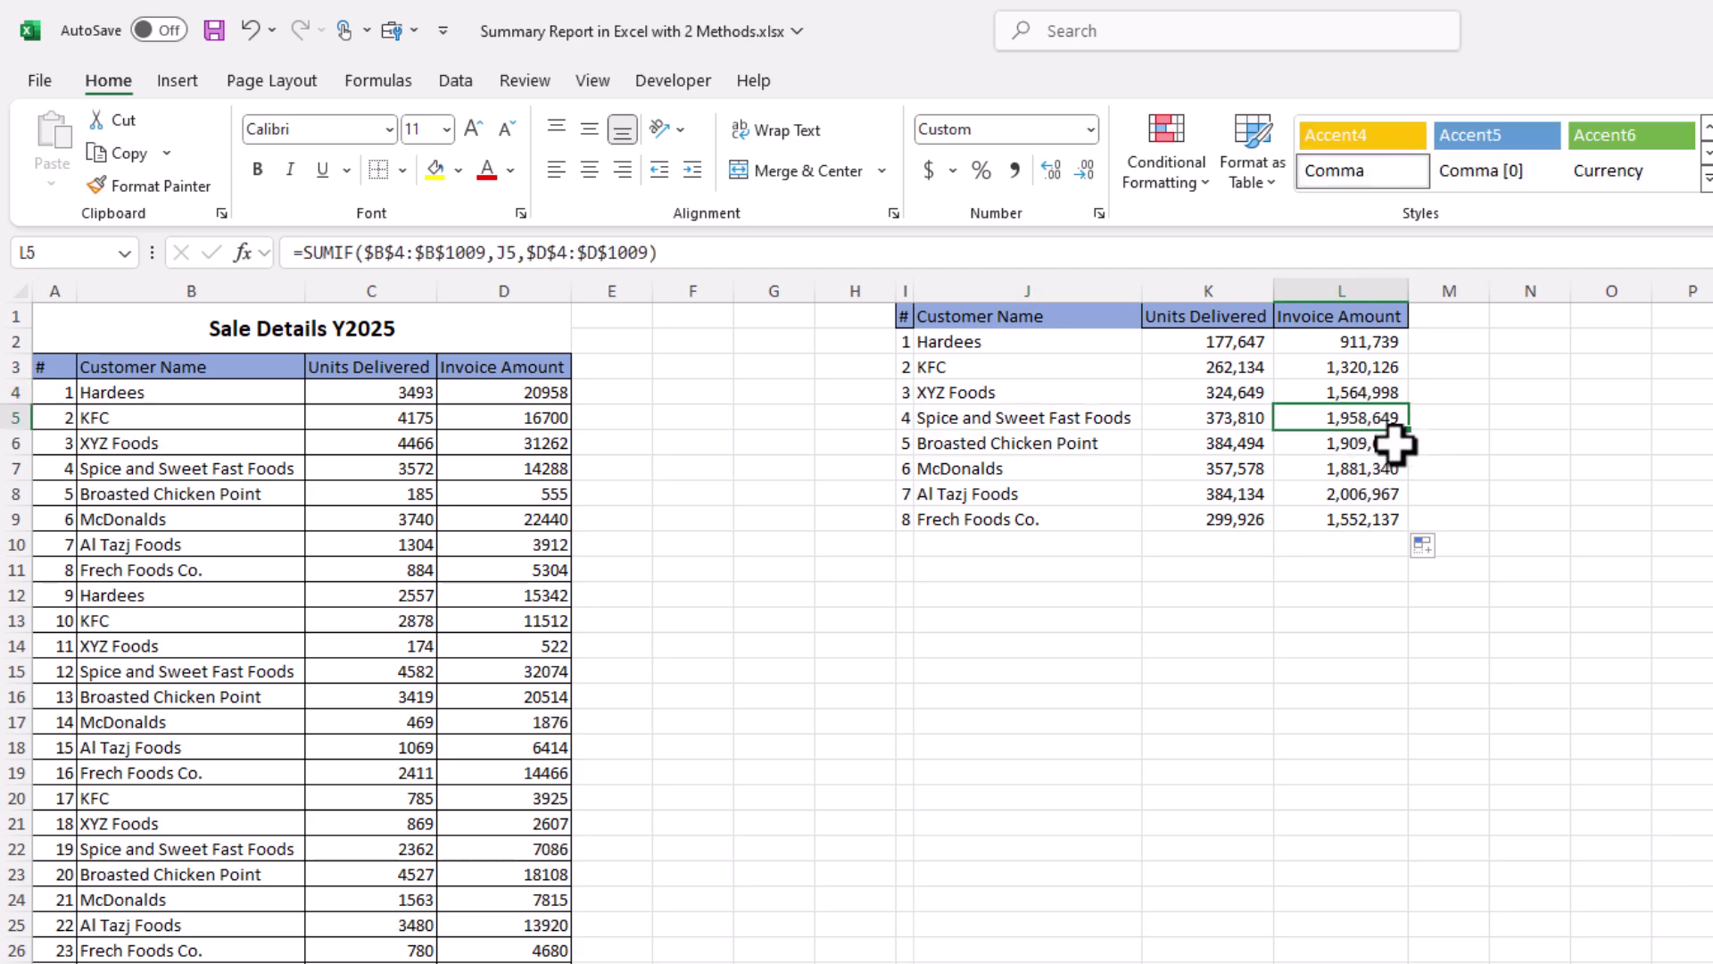
{"action": "left_click", "coordinate": [1380, 348]}
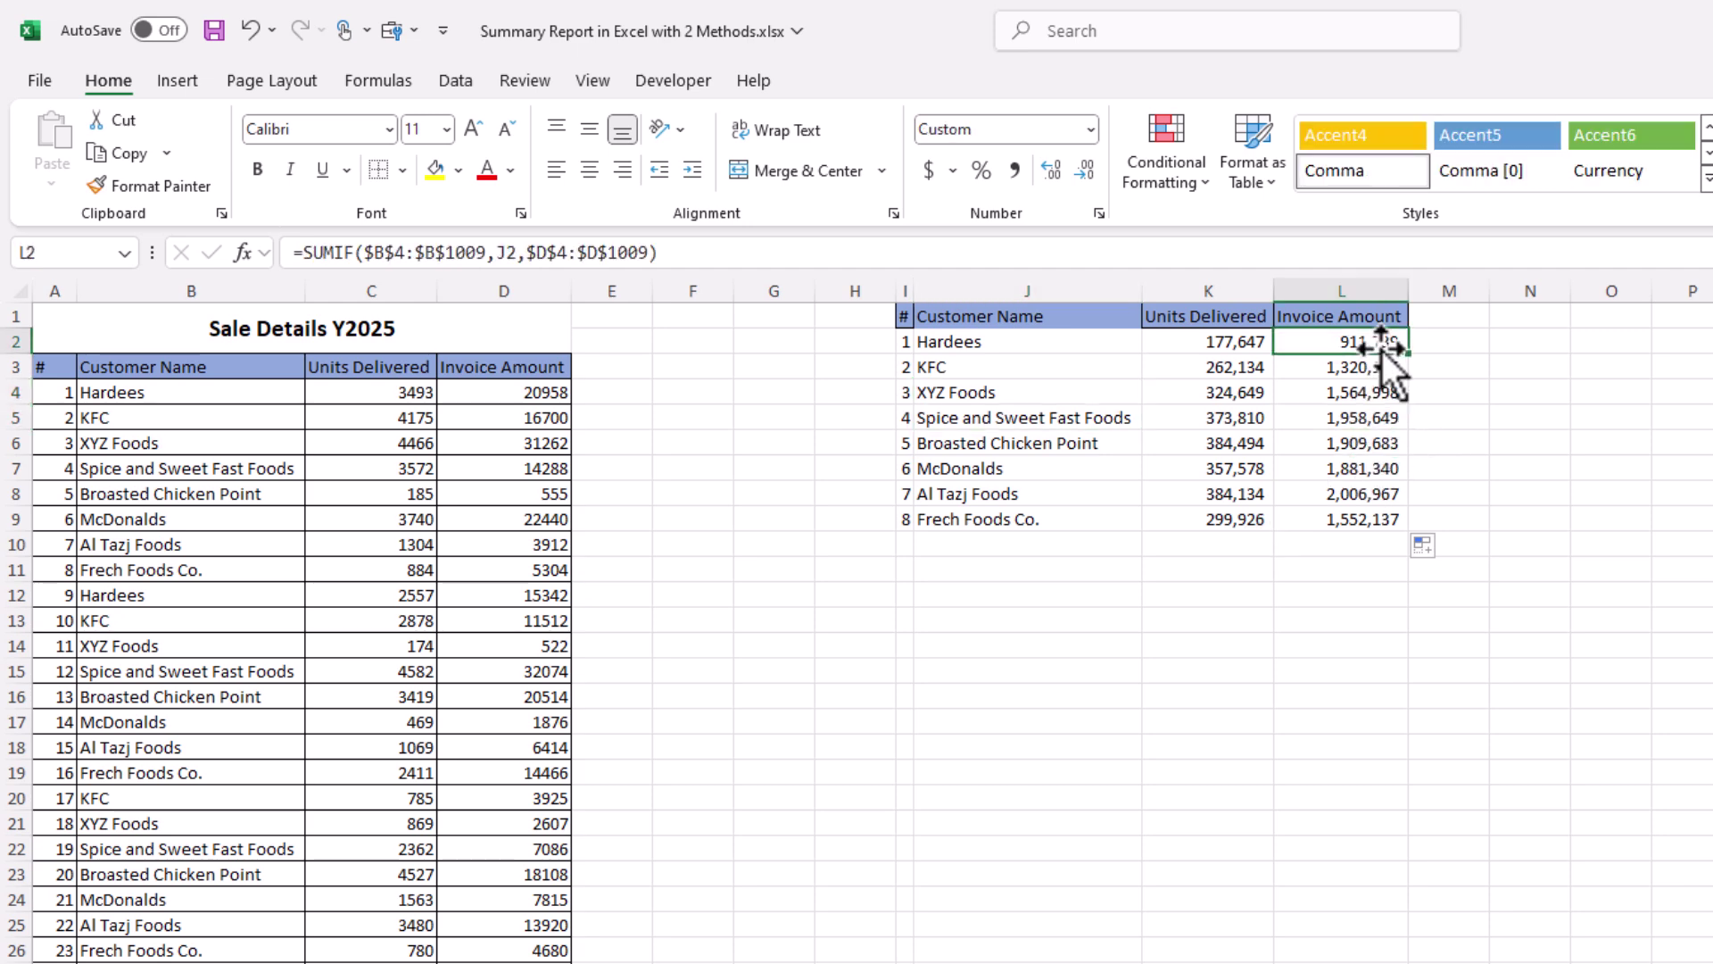
{"action": "left_click", "coordinate": [1032, 344]}
{"action": "left_click", "coordinate": [1026, 390]}
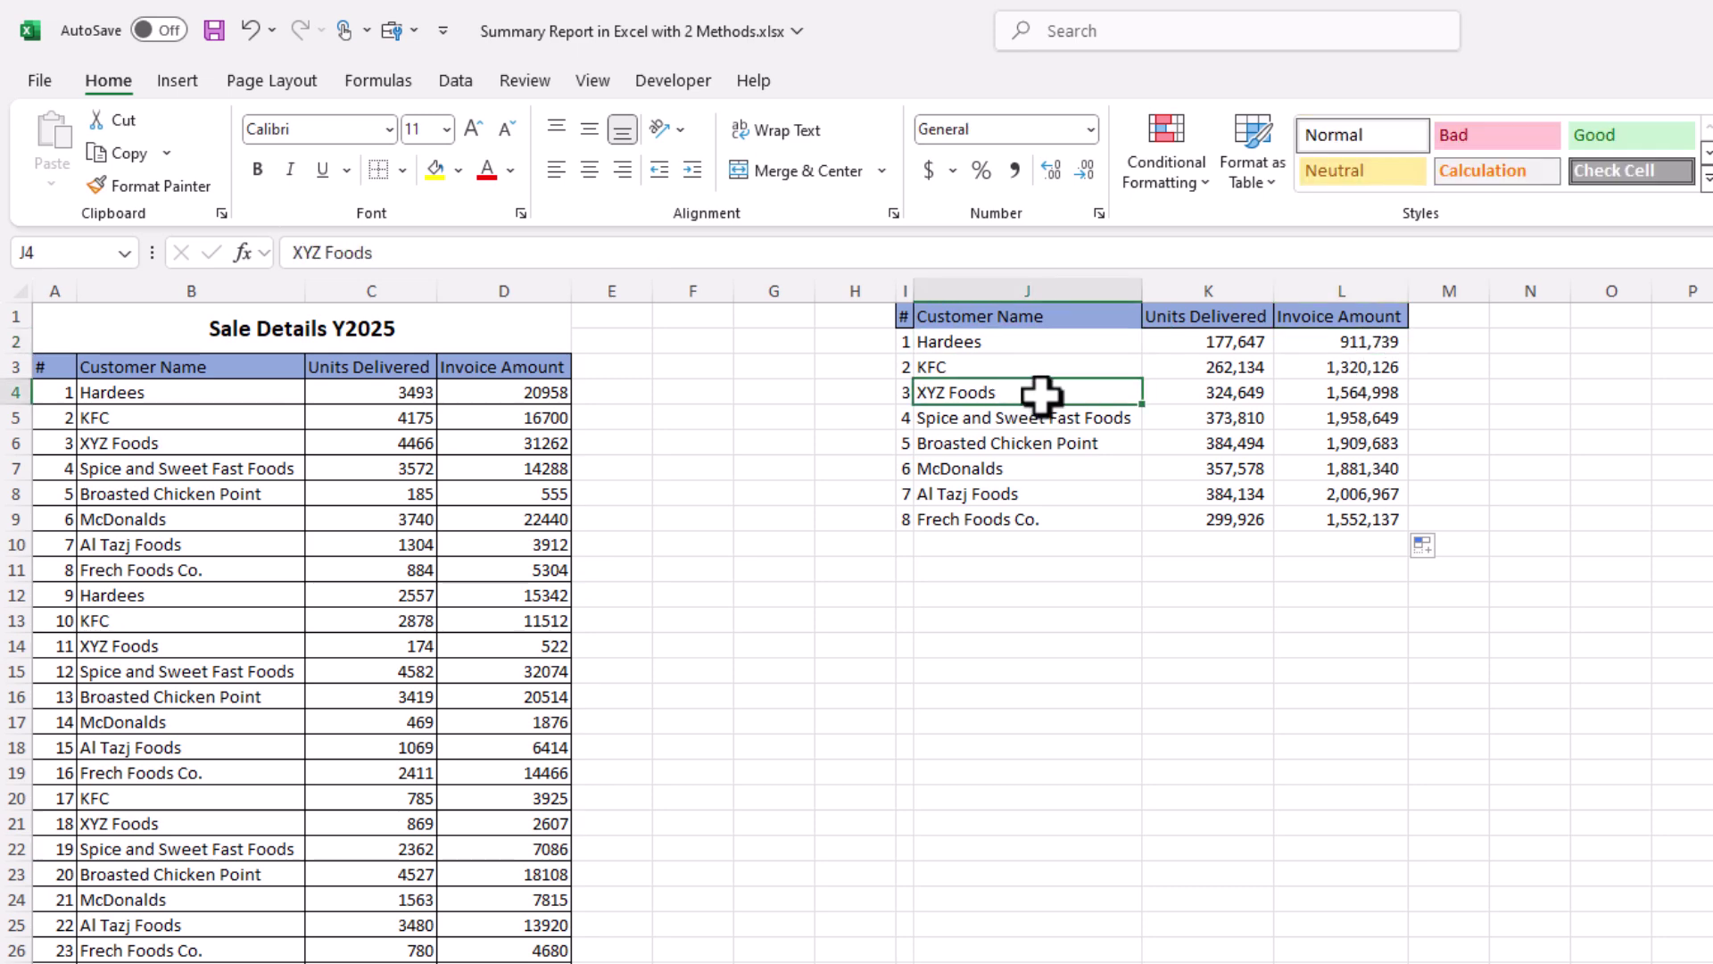
- Add a 'Sales Percentage' header in M1, fit column M, and select invoice amounts L2:L9
{"action": "left_click", "coordinate": [1358, 541]}
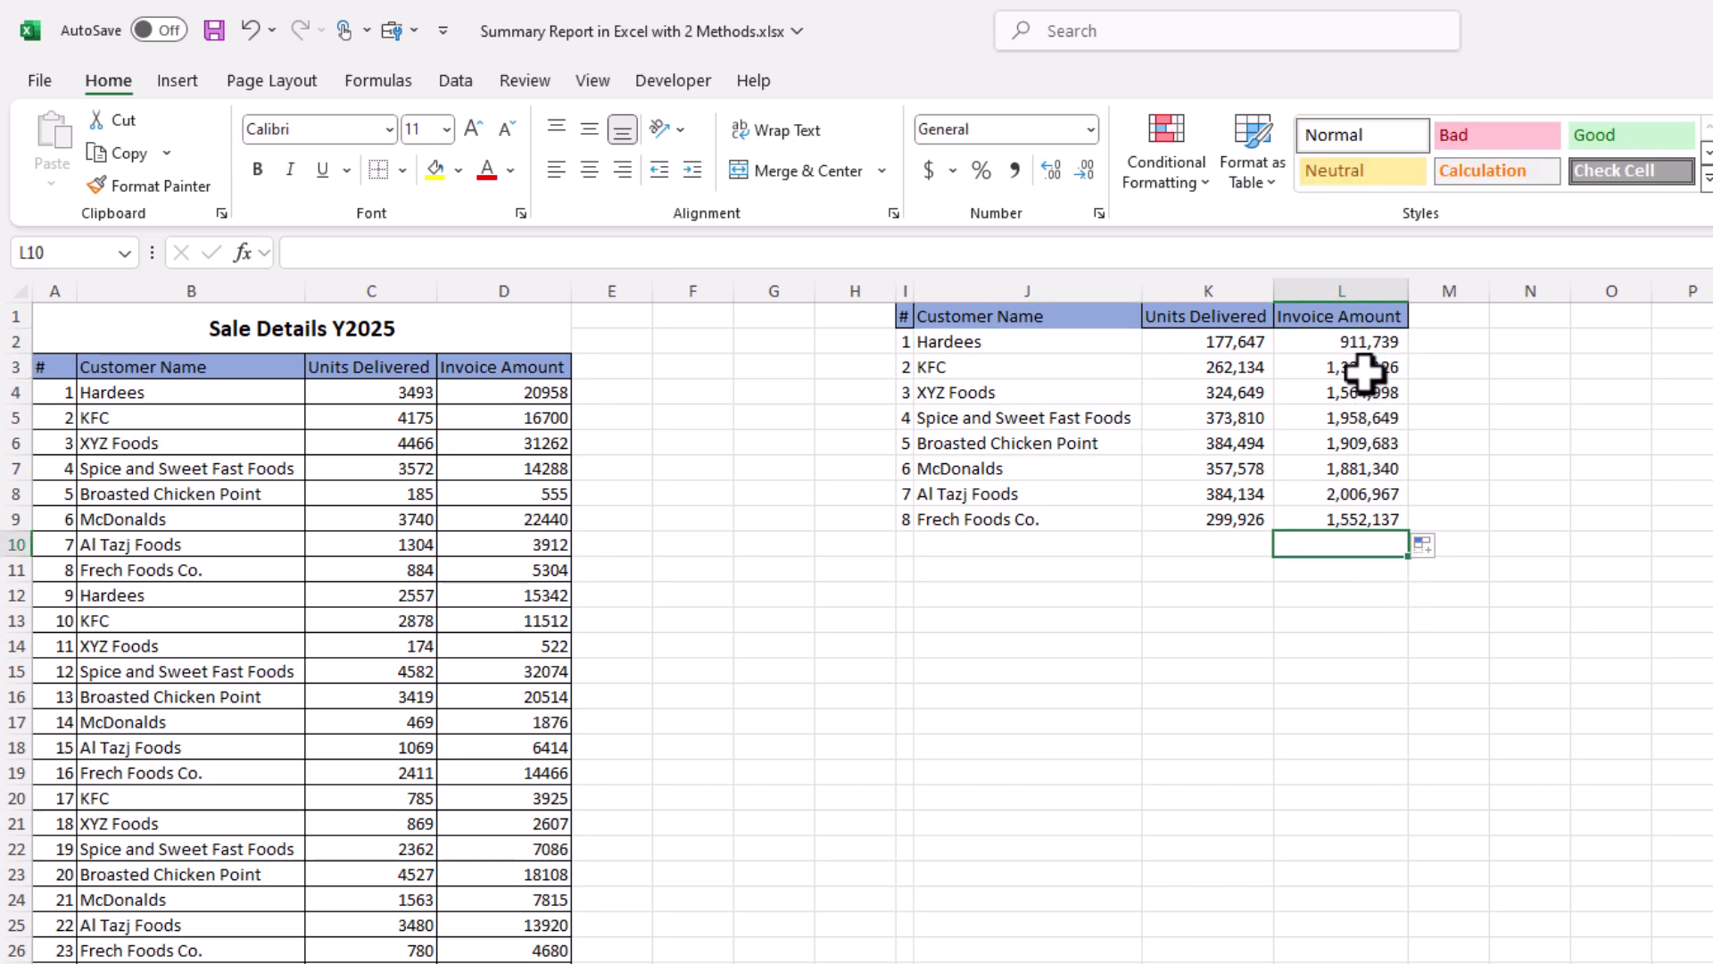
{"action": "left_click", "coordinate": [1440, 318]}
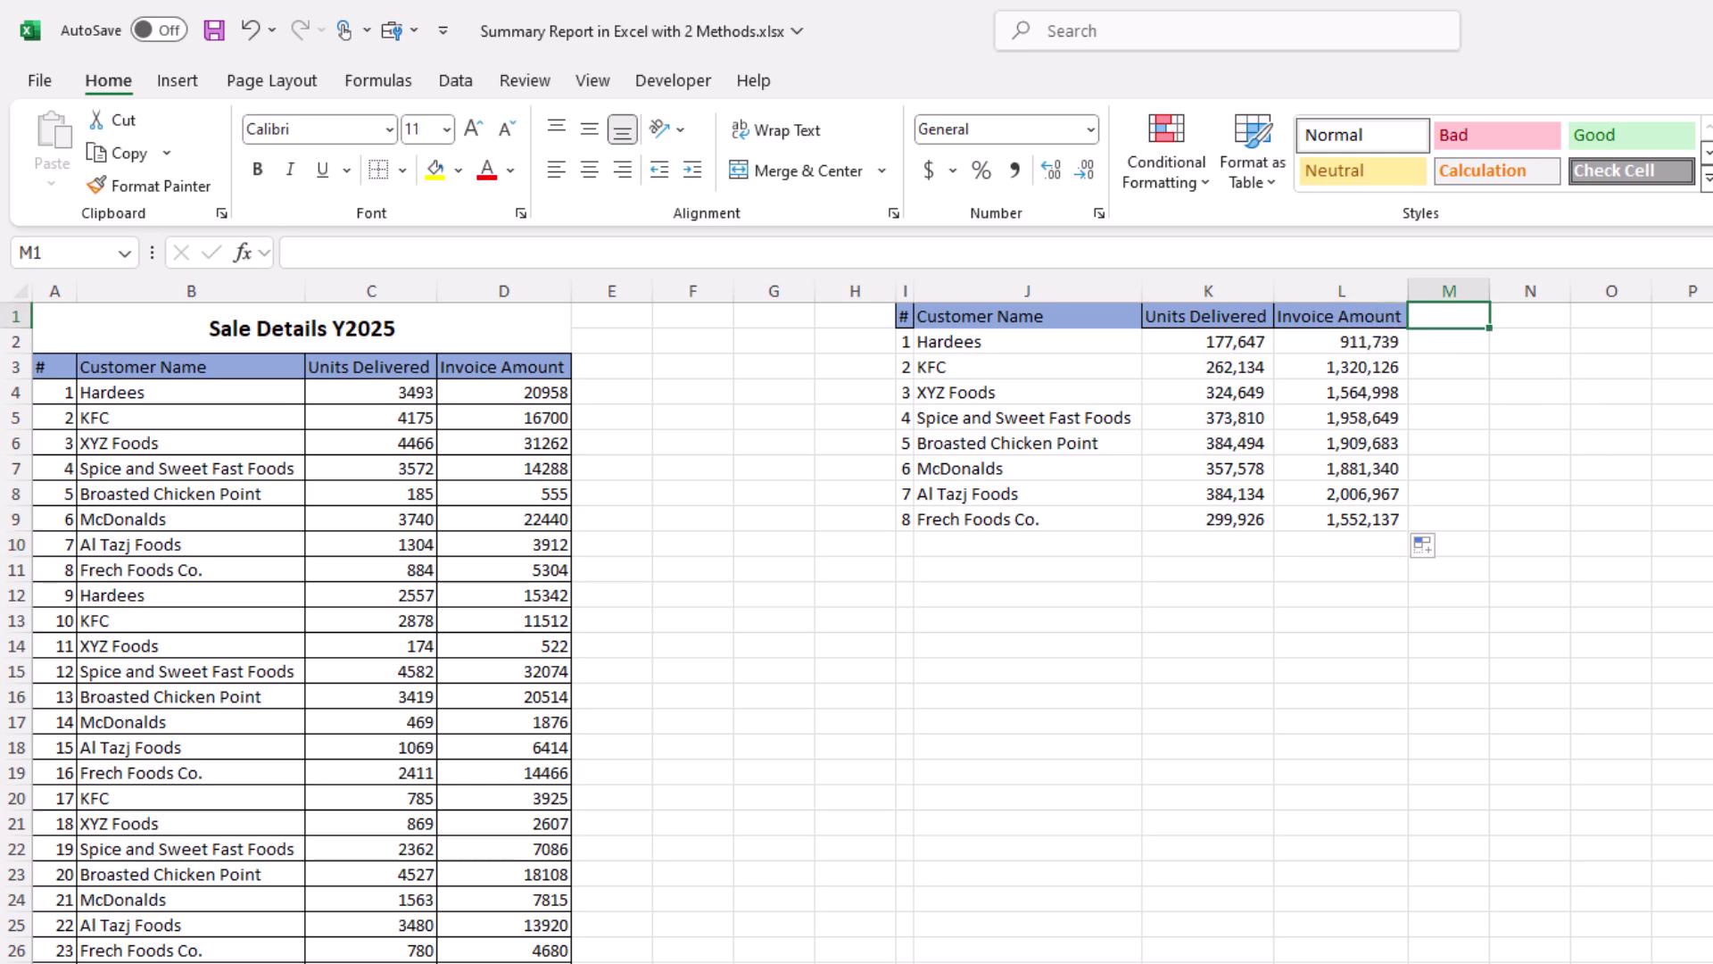
{"action": "type", "text": "Sales Percentage"}
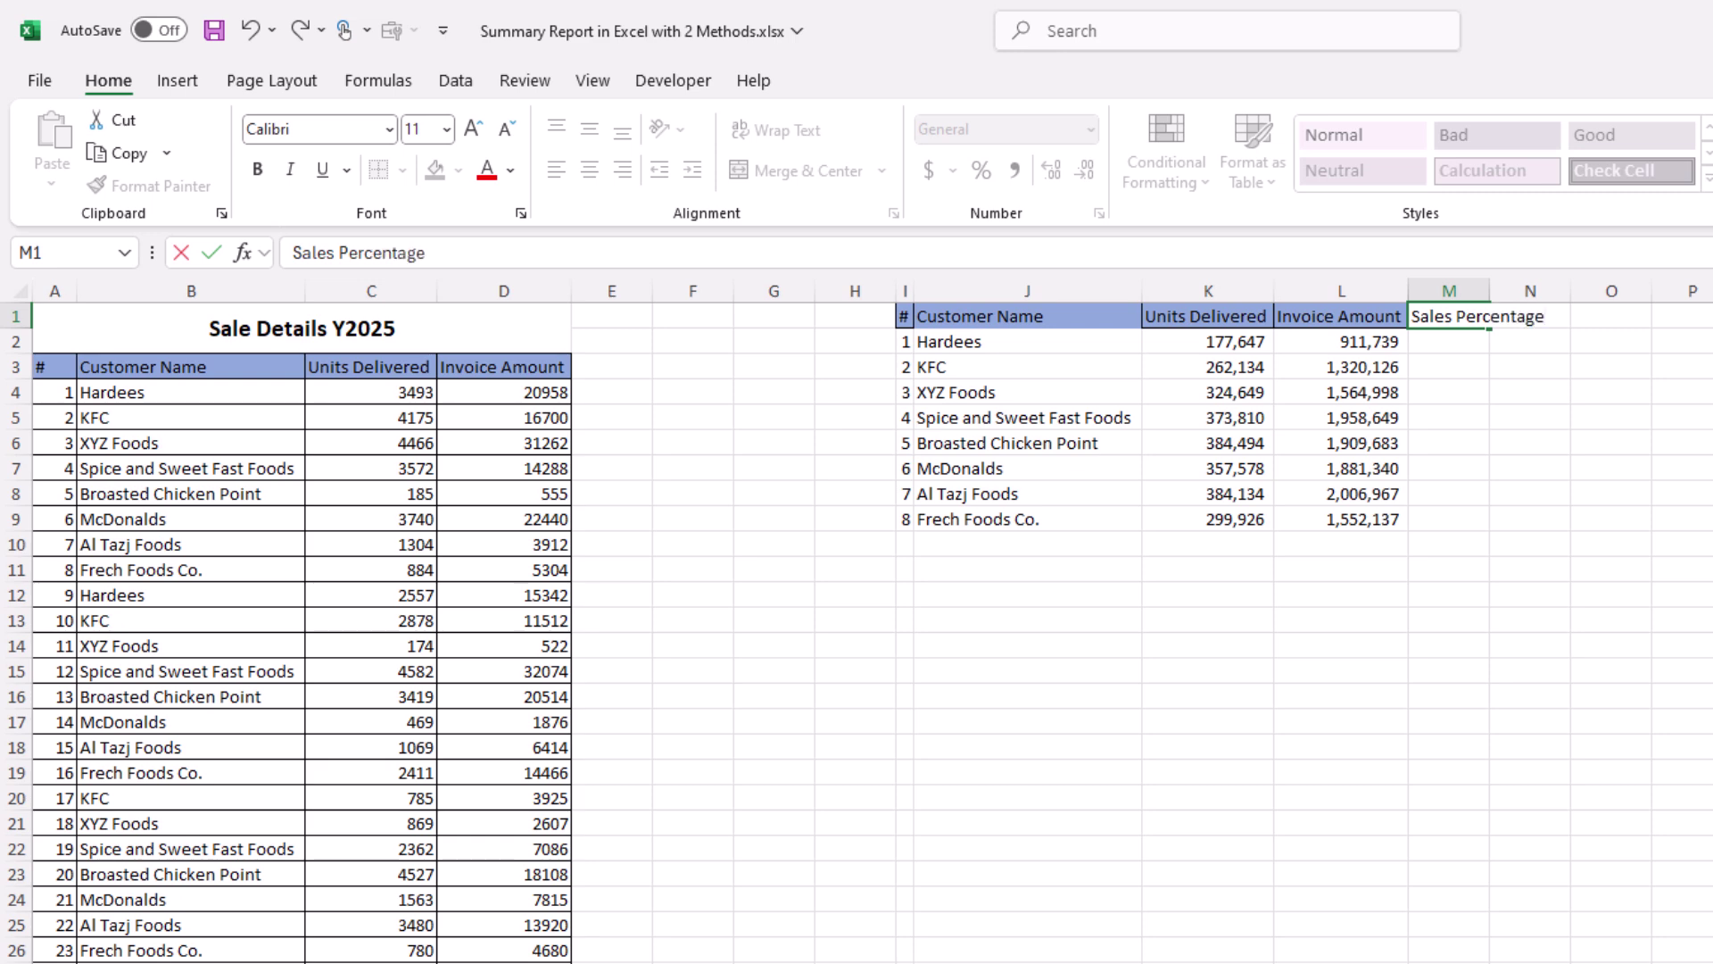
{"action": "key", "text": "Return"}
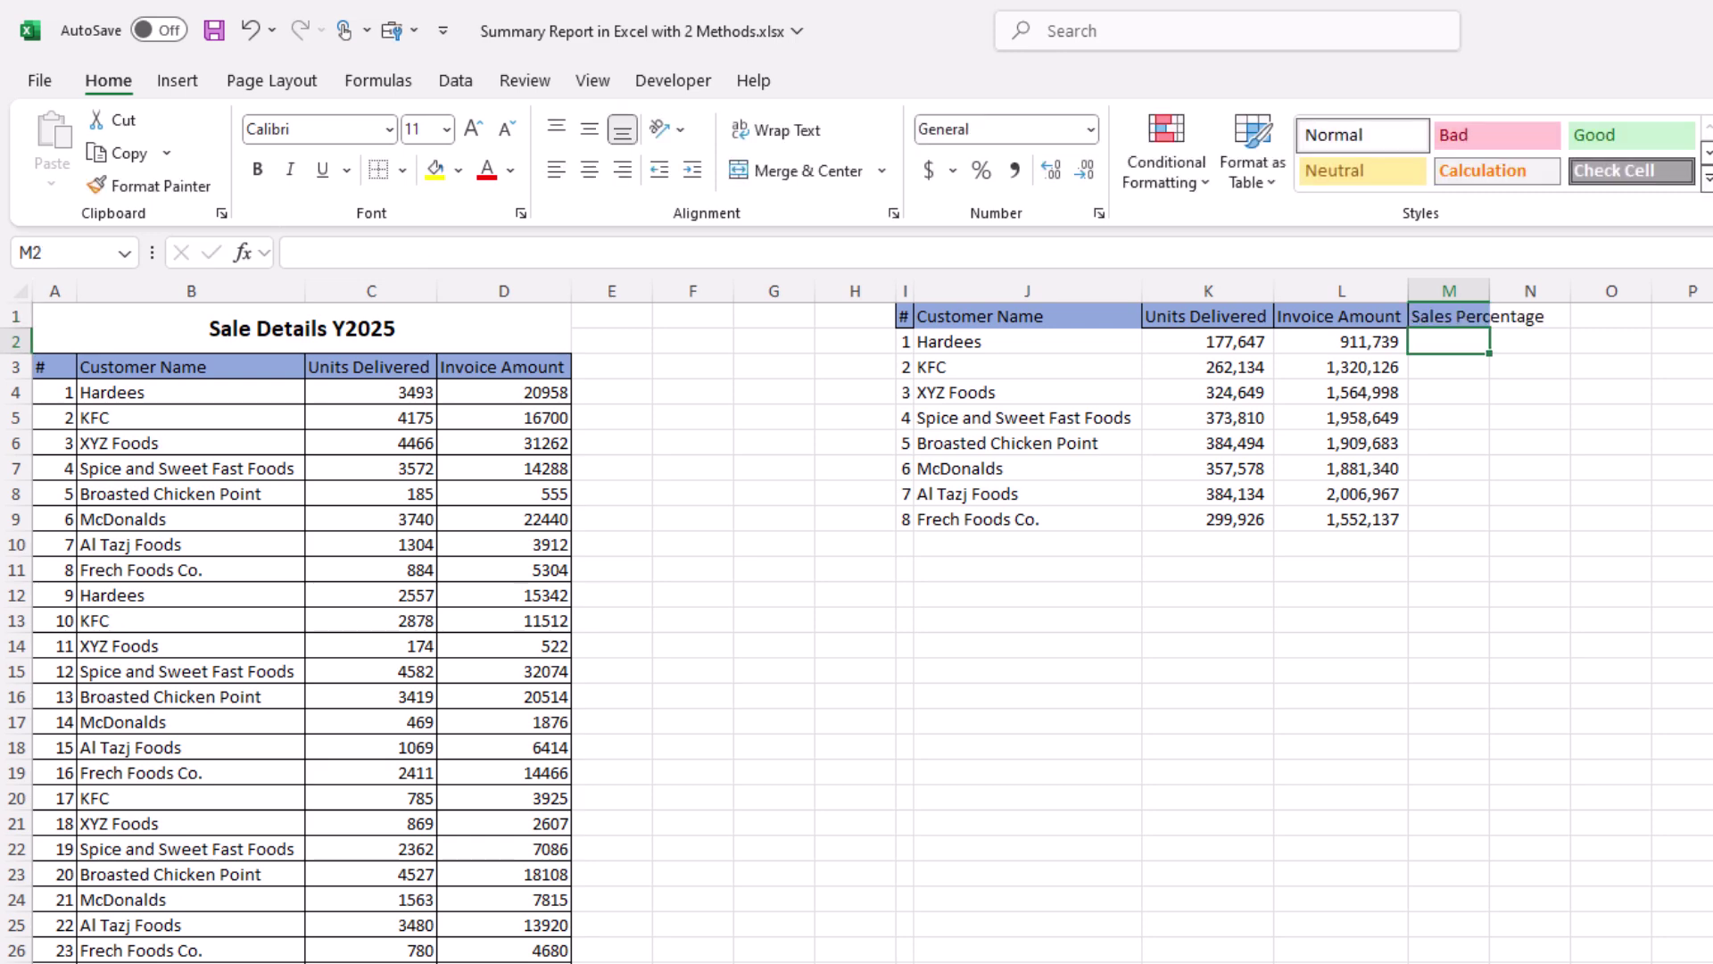
{"action": "double_click", "coordinate": [1490, 290]}
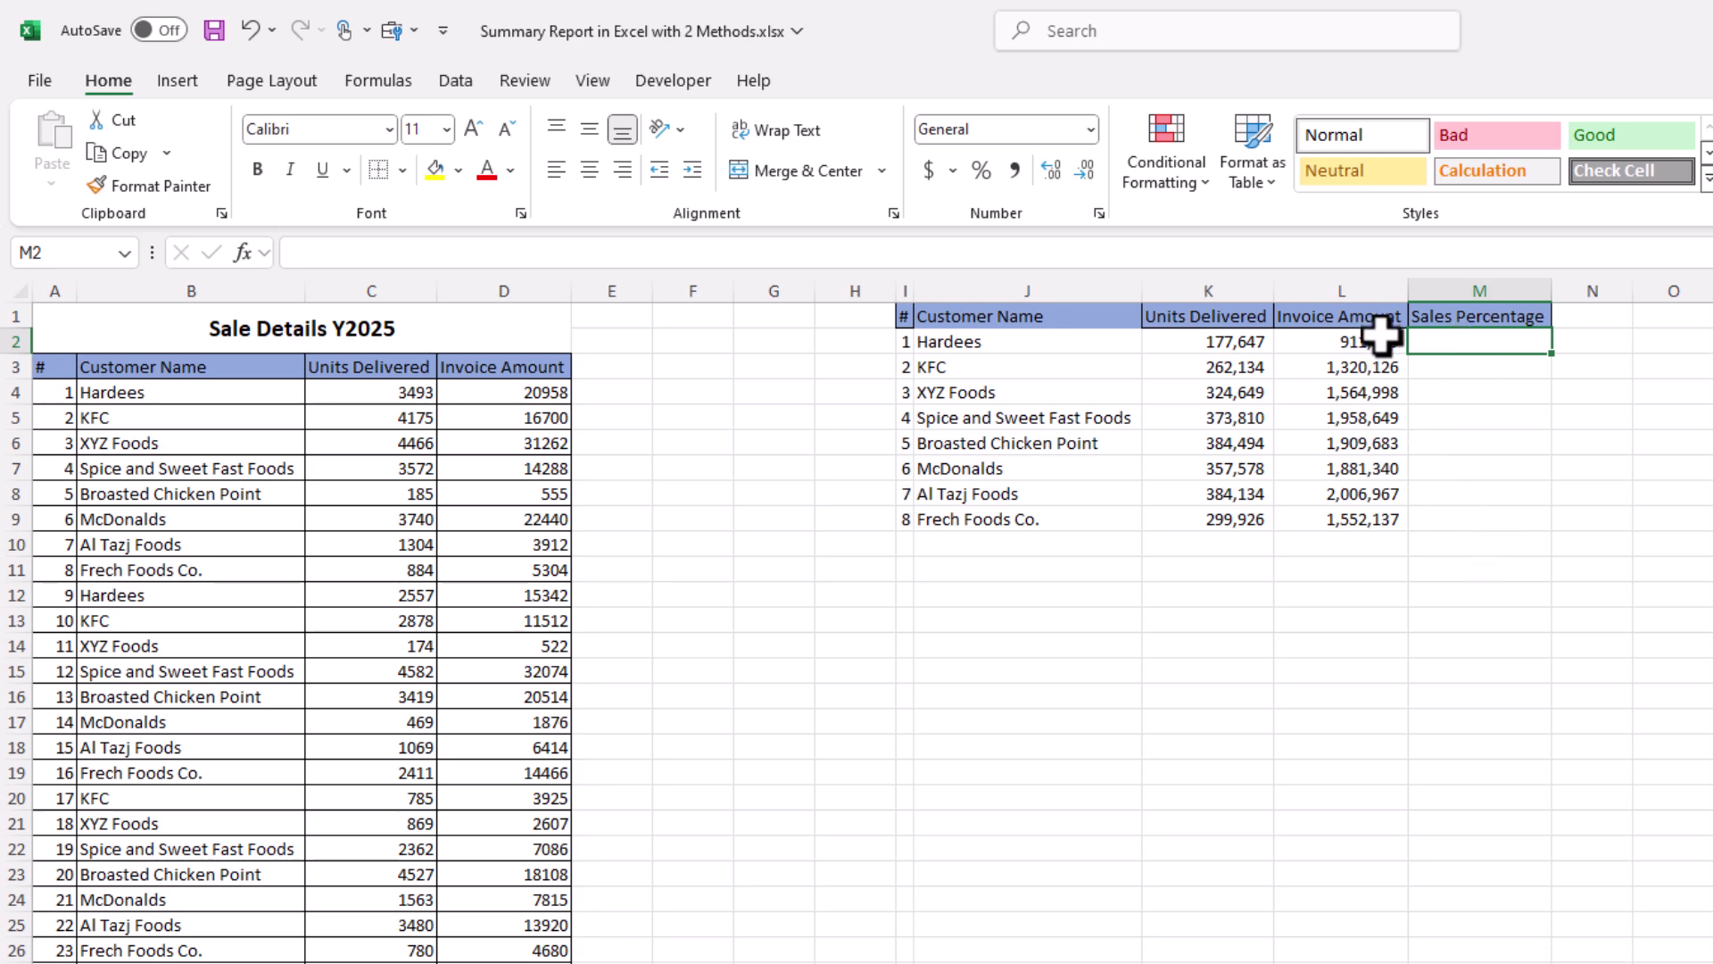
{"action": "left_click", "coordinate": [1382, 342]}
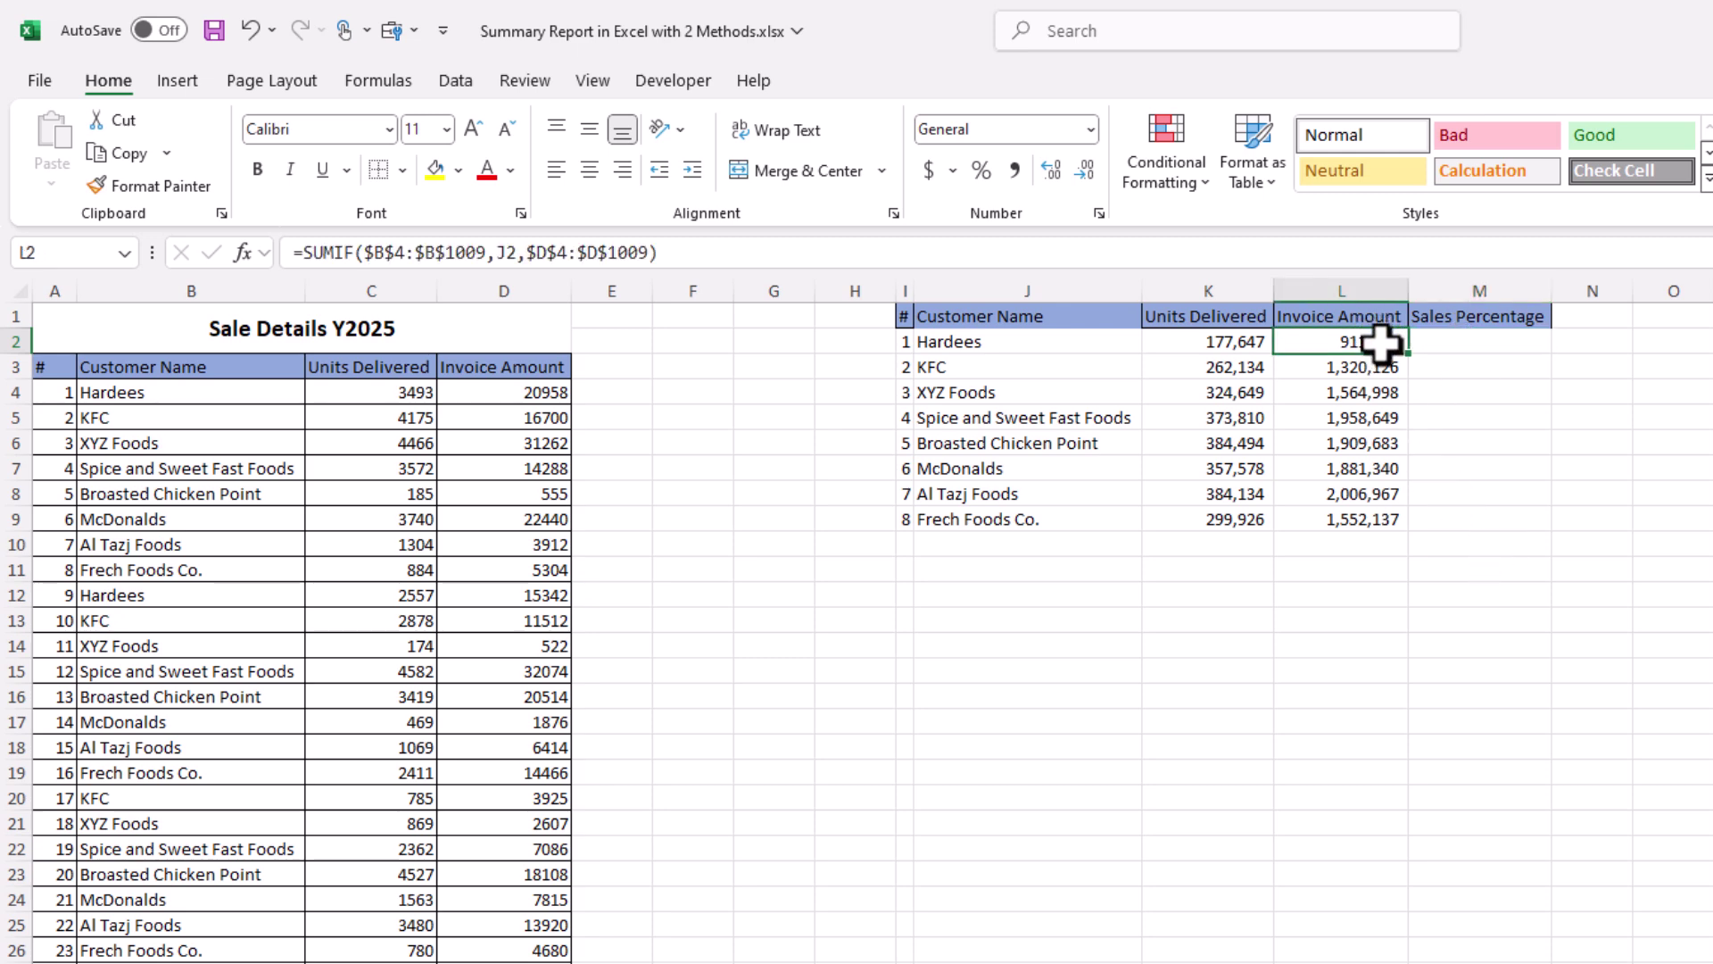
{"action": "left_click_drag", "start_coordinate": [1398, 345], "coordinate": [1379, 522]}
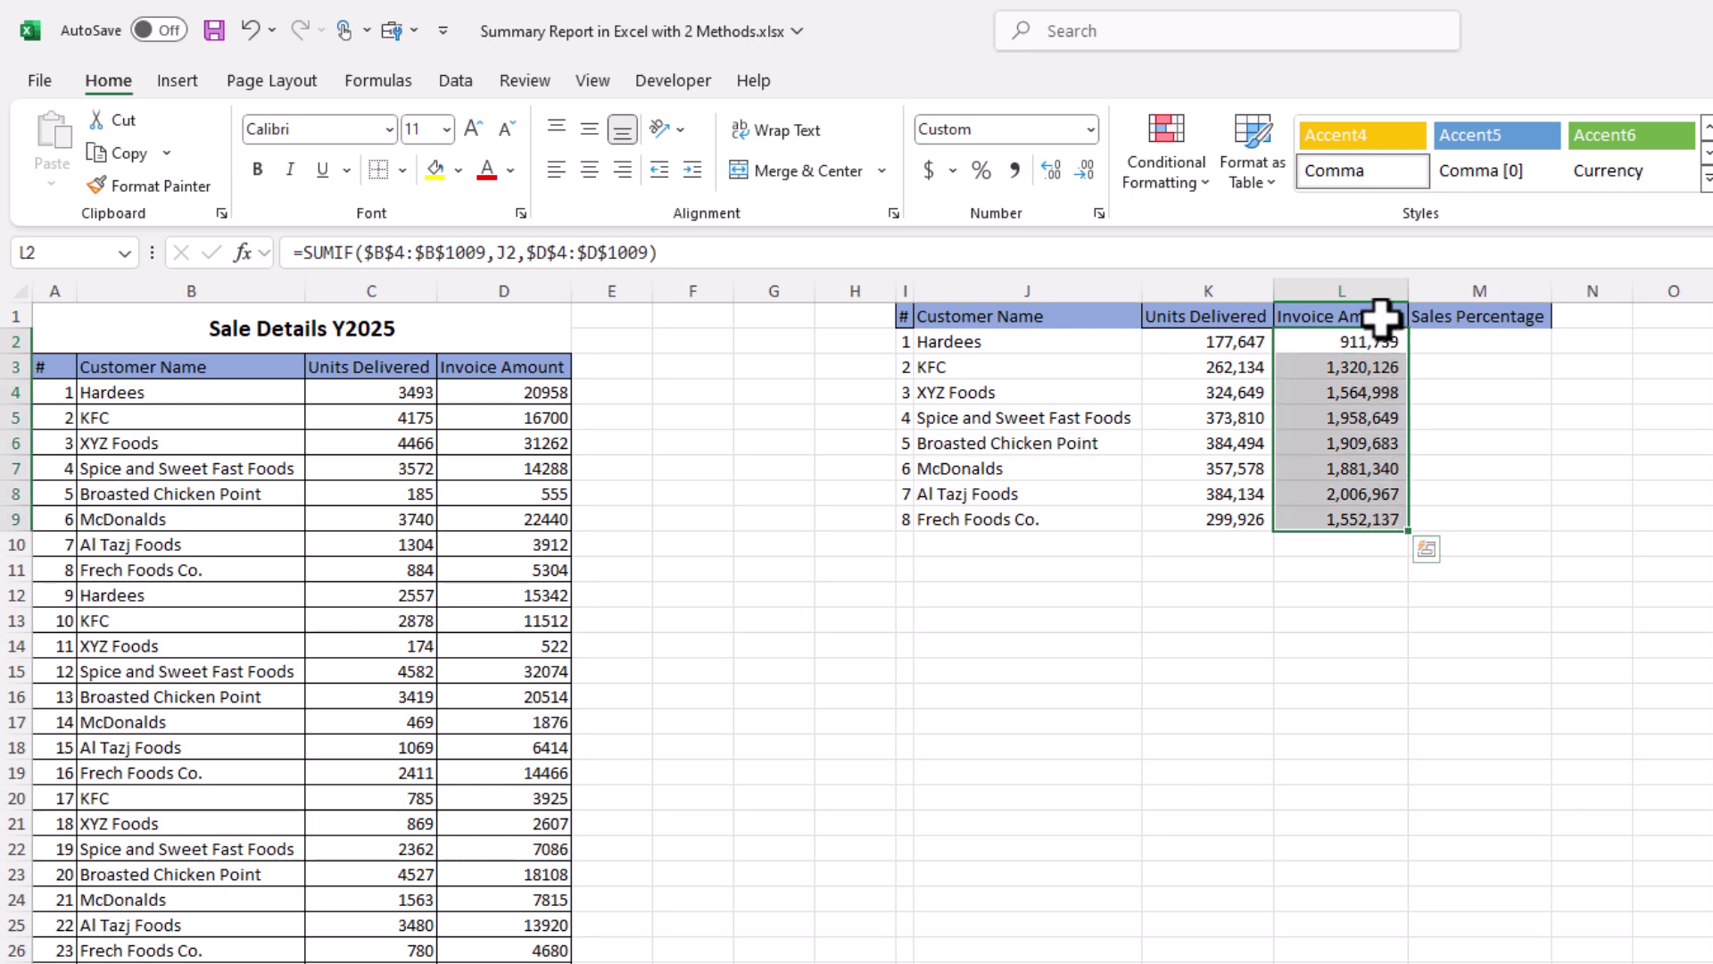
- Fill M2:M9 with each customer's % of total invoice amount using Quick Analysis % Total
{"action": "left_click", "coordinate": [1427, 552]}
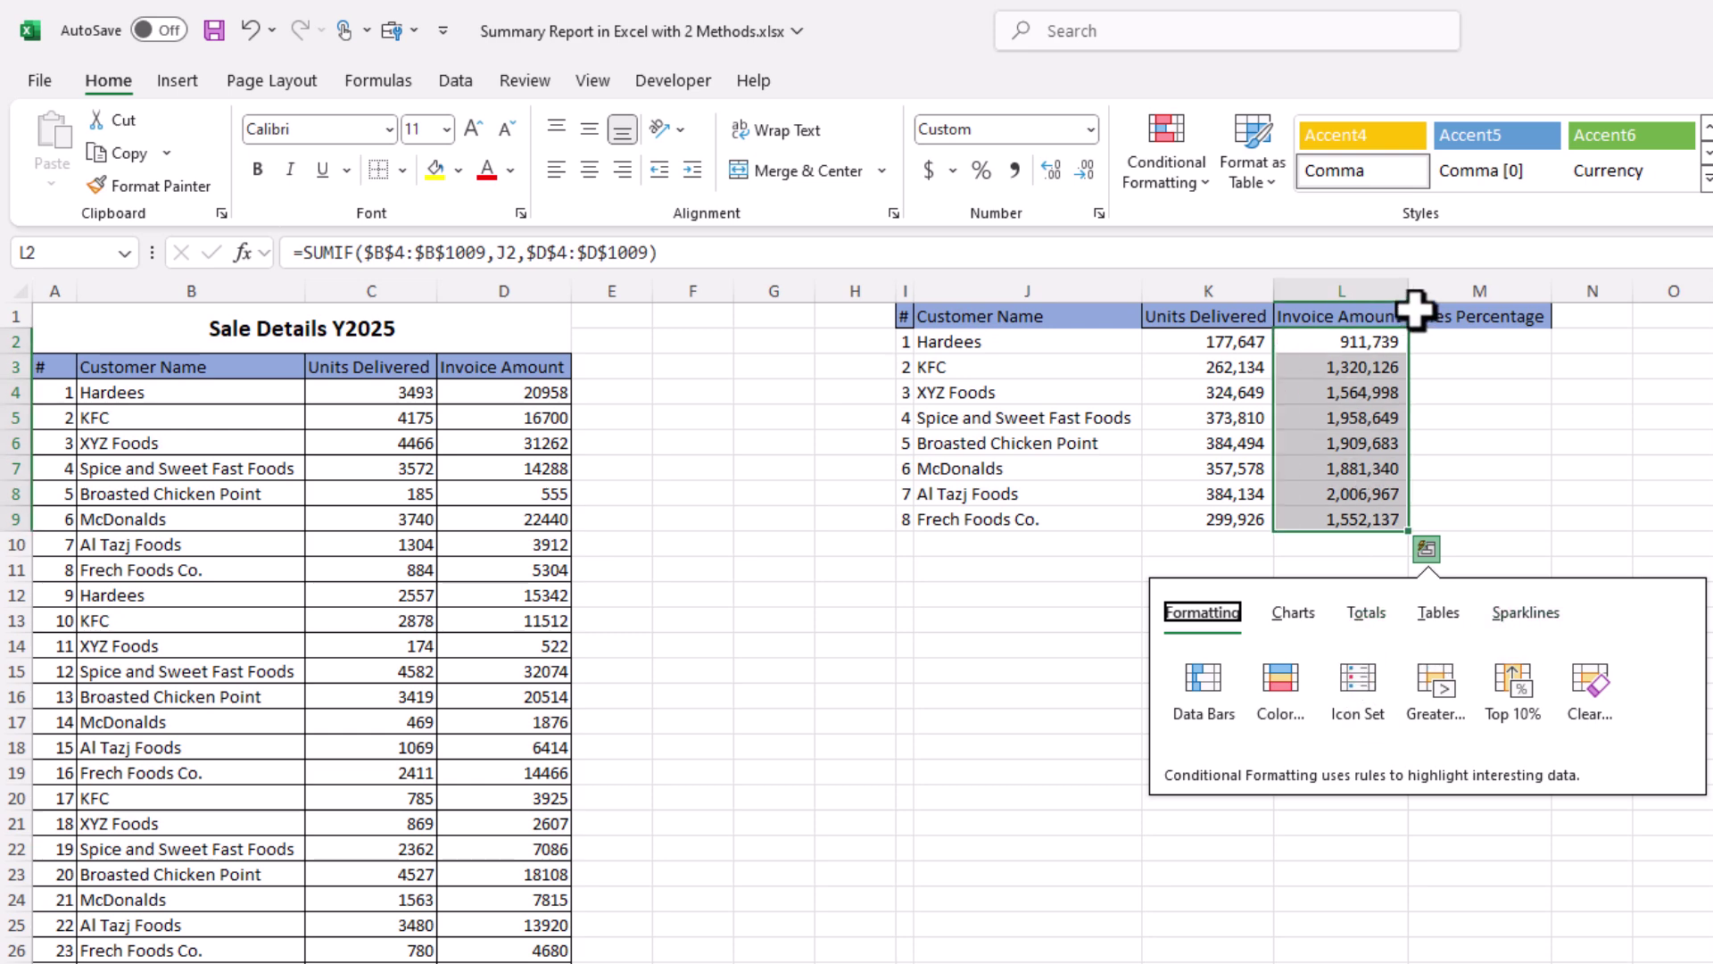
{"action": "left_click", "coordinate": [1379, 622]}
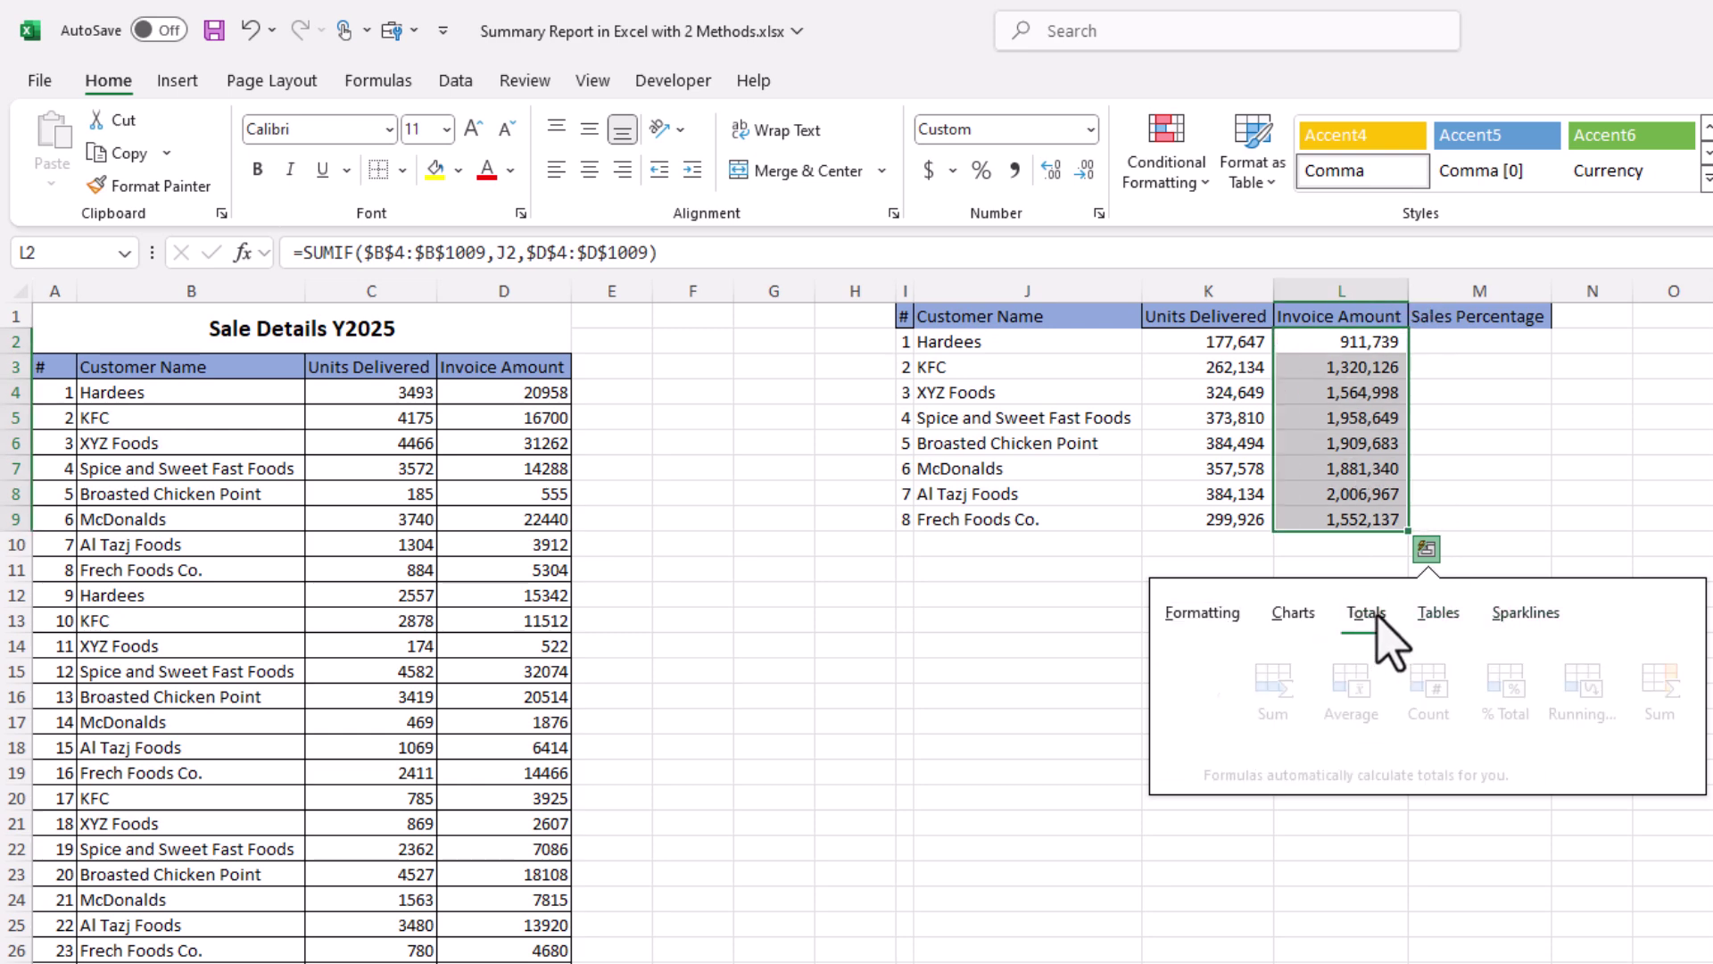
{"action": "left_click", "coordinate": [1675, 696]}
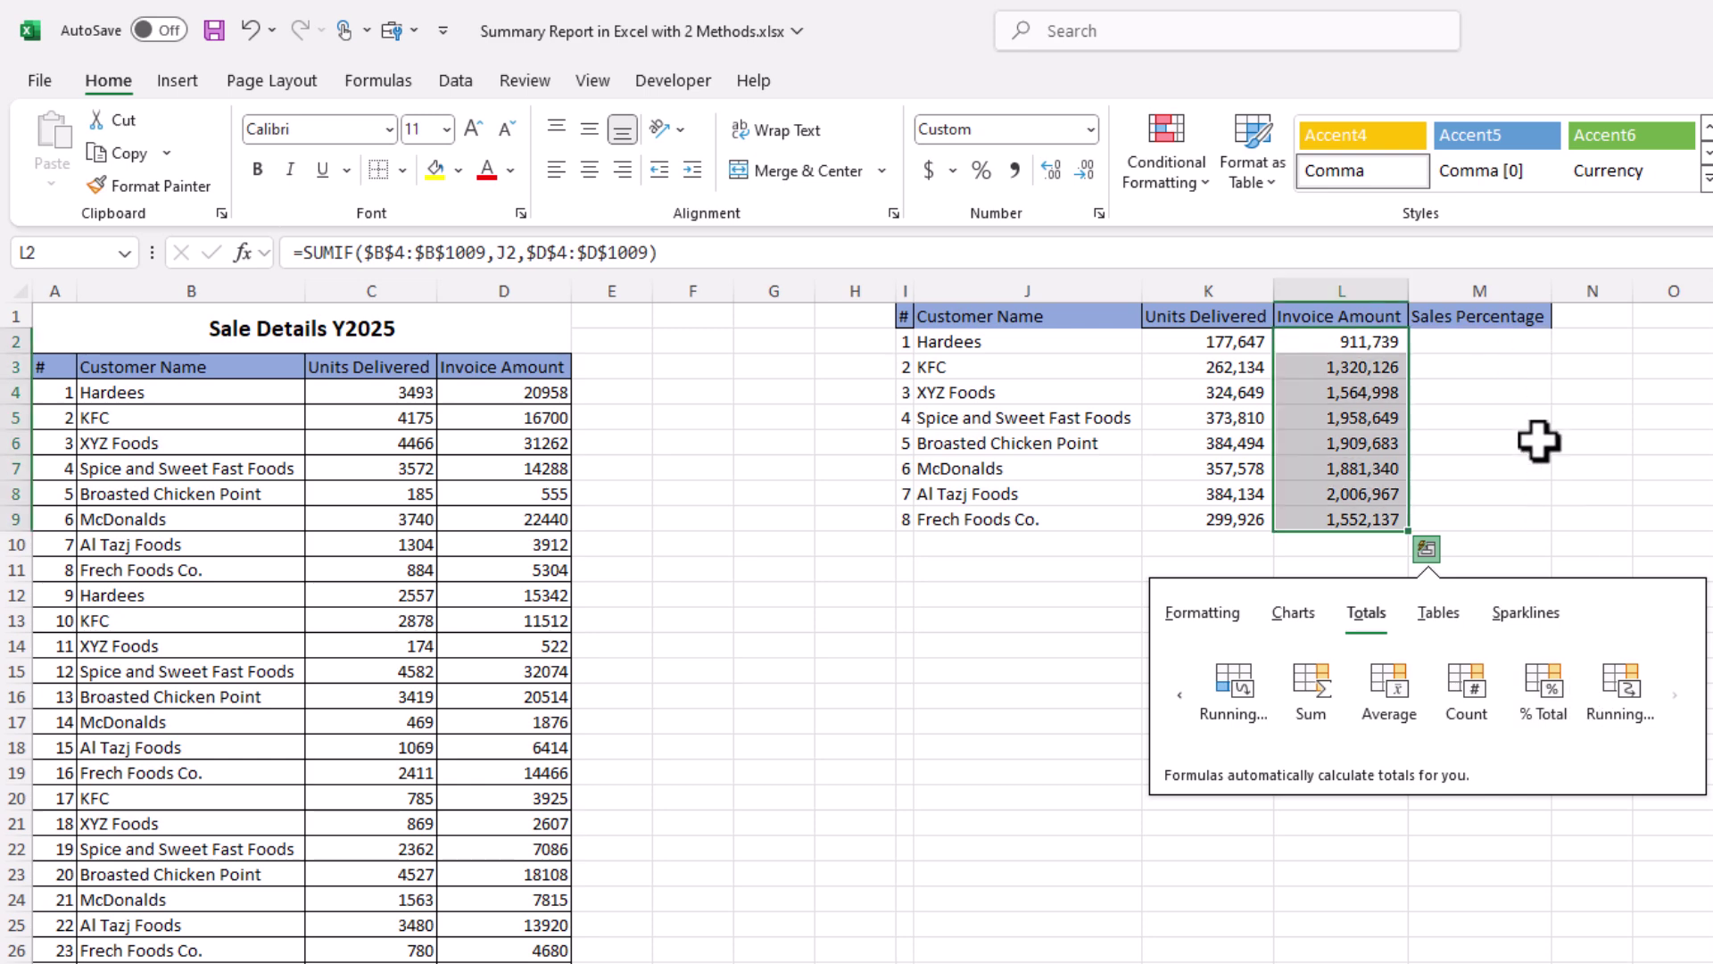
{"action": "left_click", "coordinate": [1542, 687]}
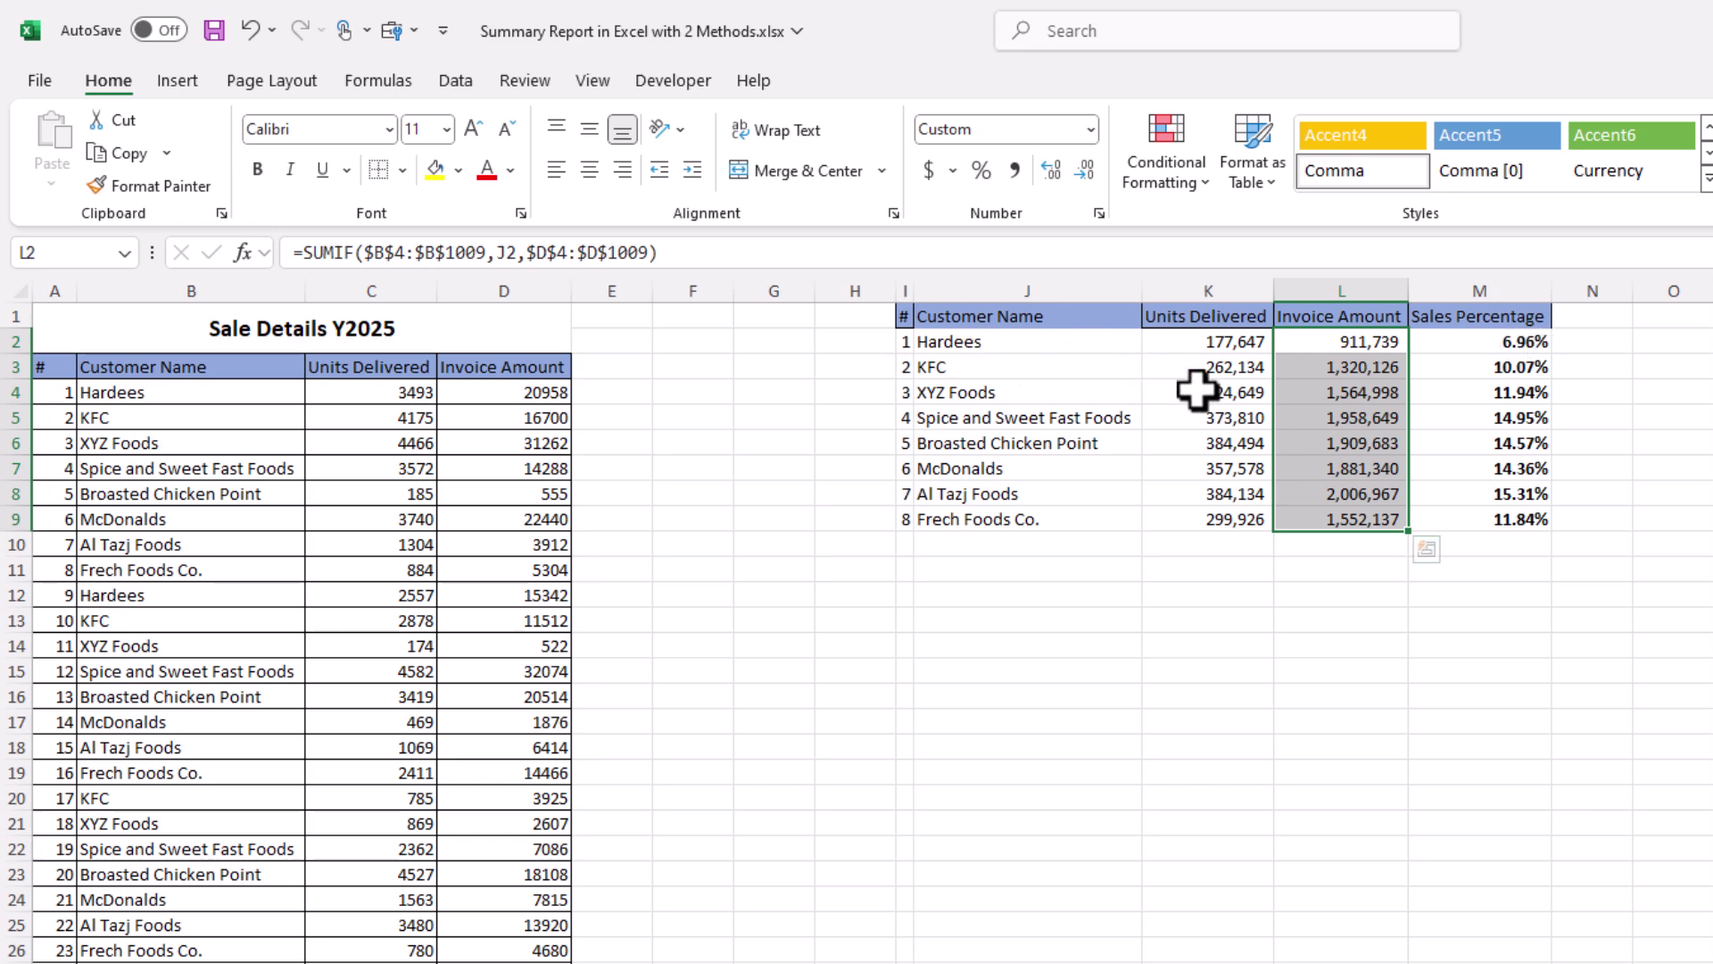
- AutoSum the percentages in M10 to give a 100% total
{"action": "left_click", "coordinate": [1507, 548]}
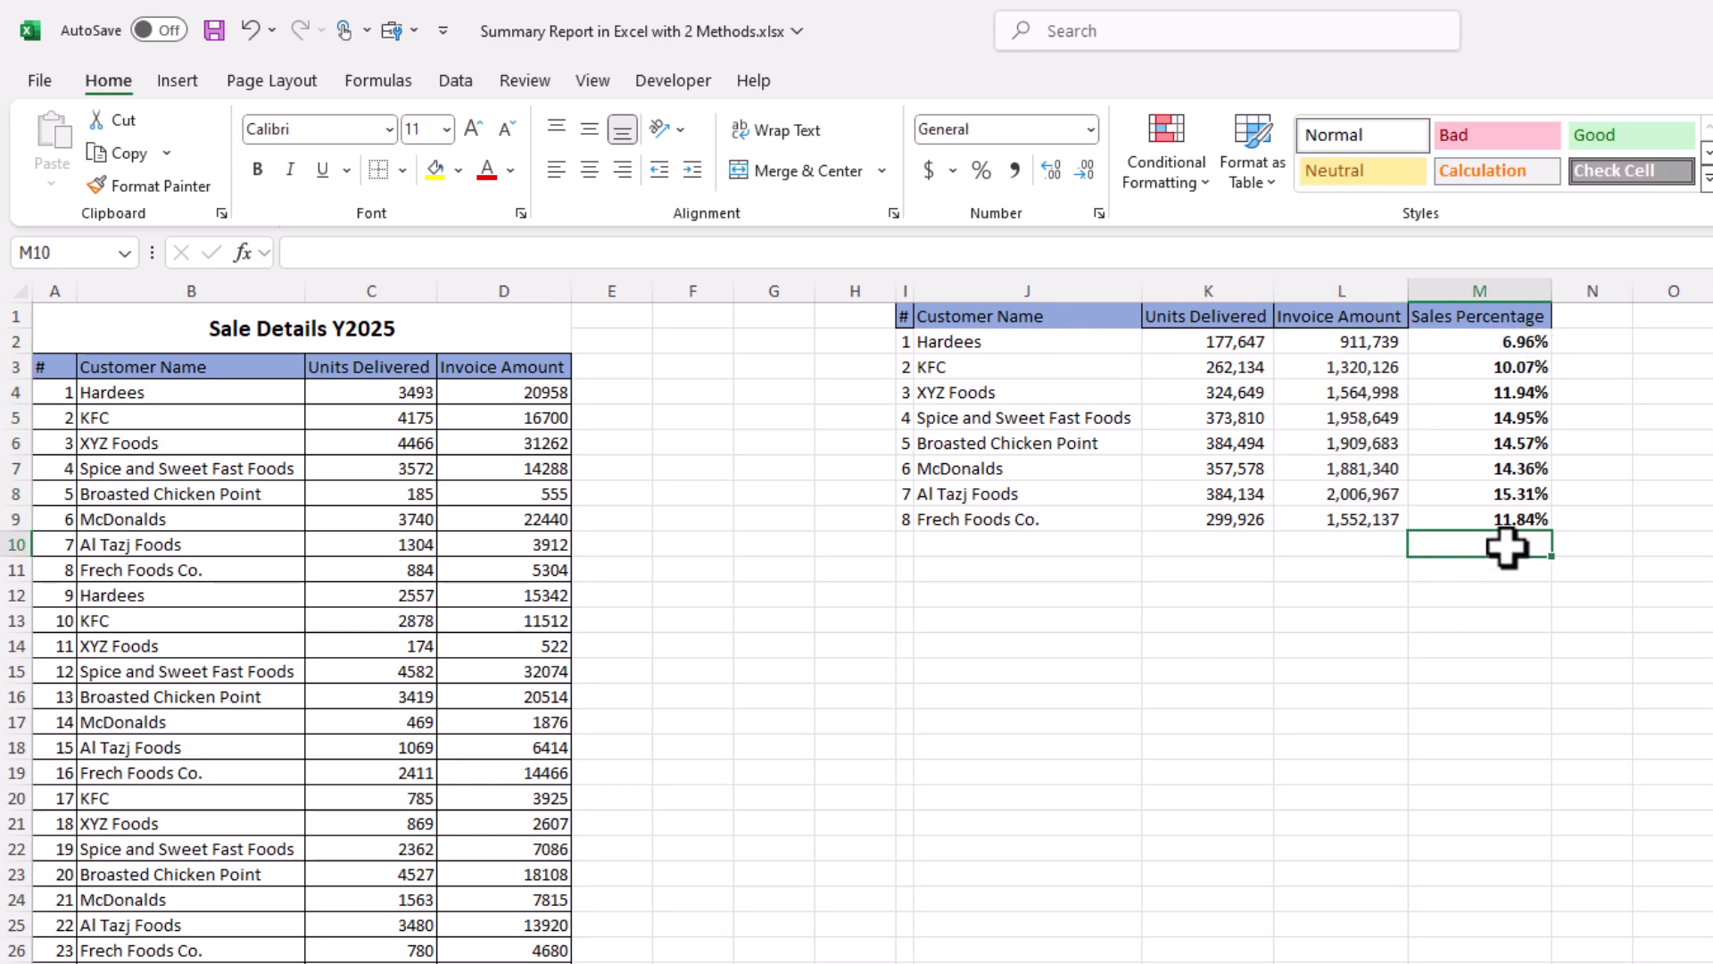
{"action": "key", "text": "alt+equal"}
{"action": "key", "text": "Return"}
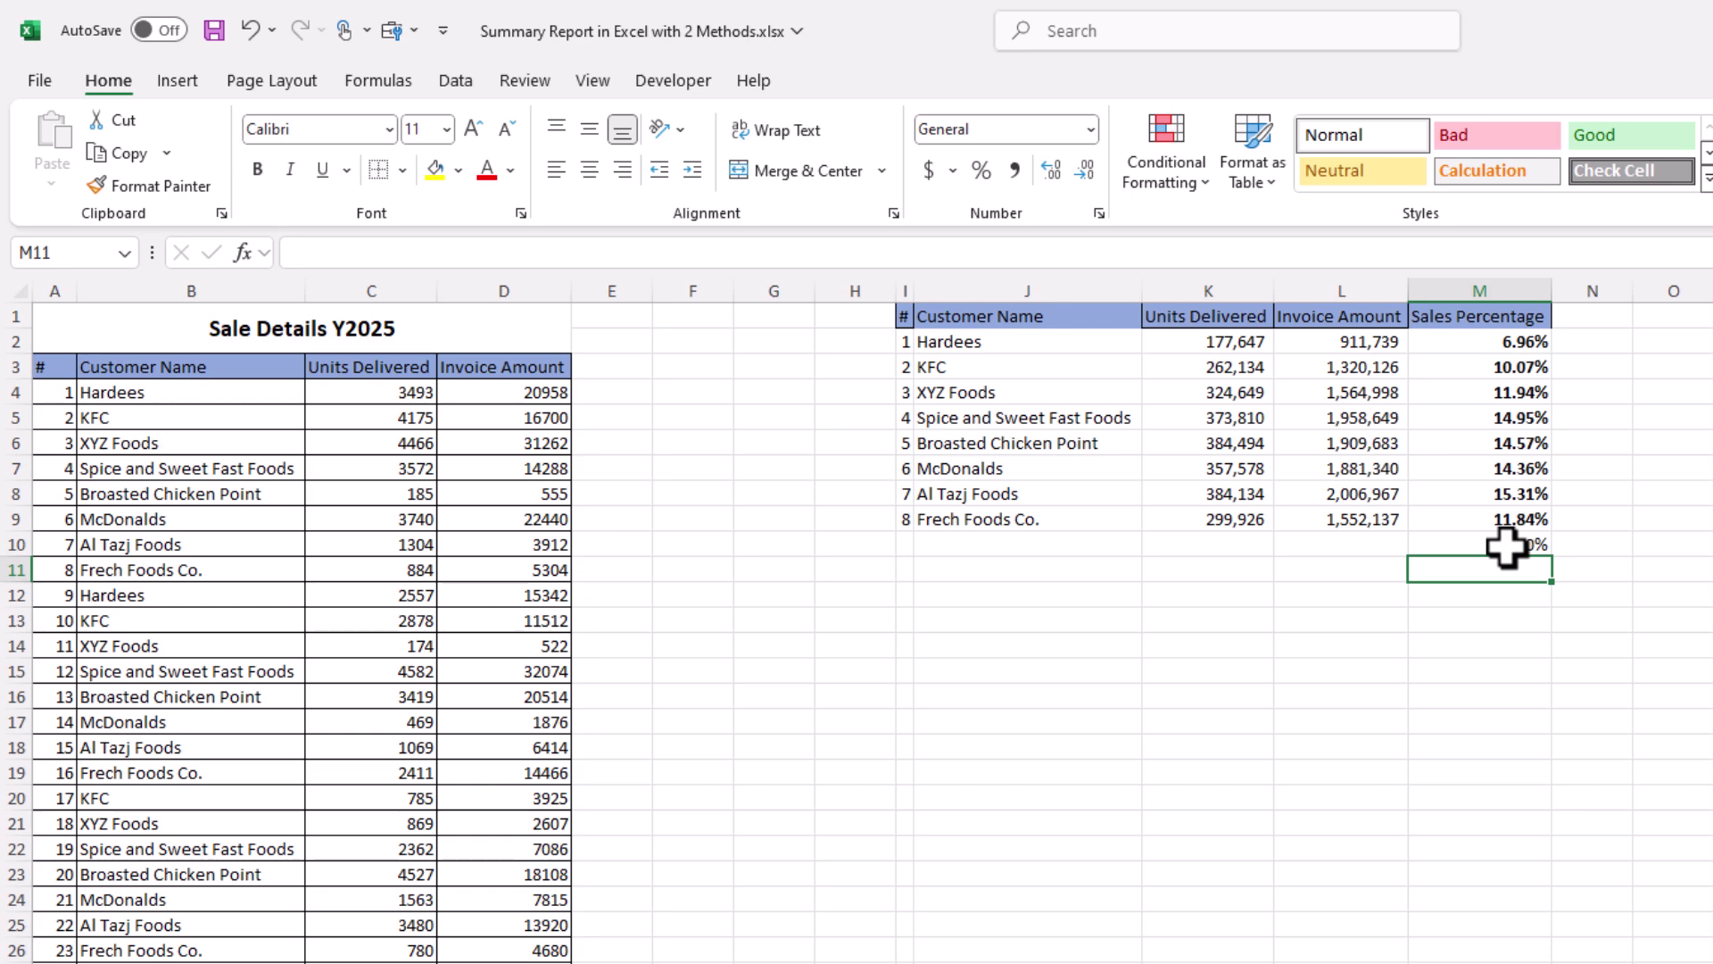
{"action": "left_click", "coordinate": [1507, 546]}
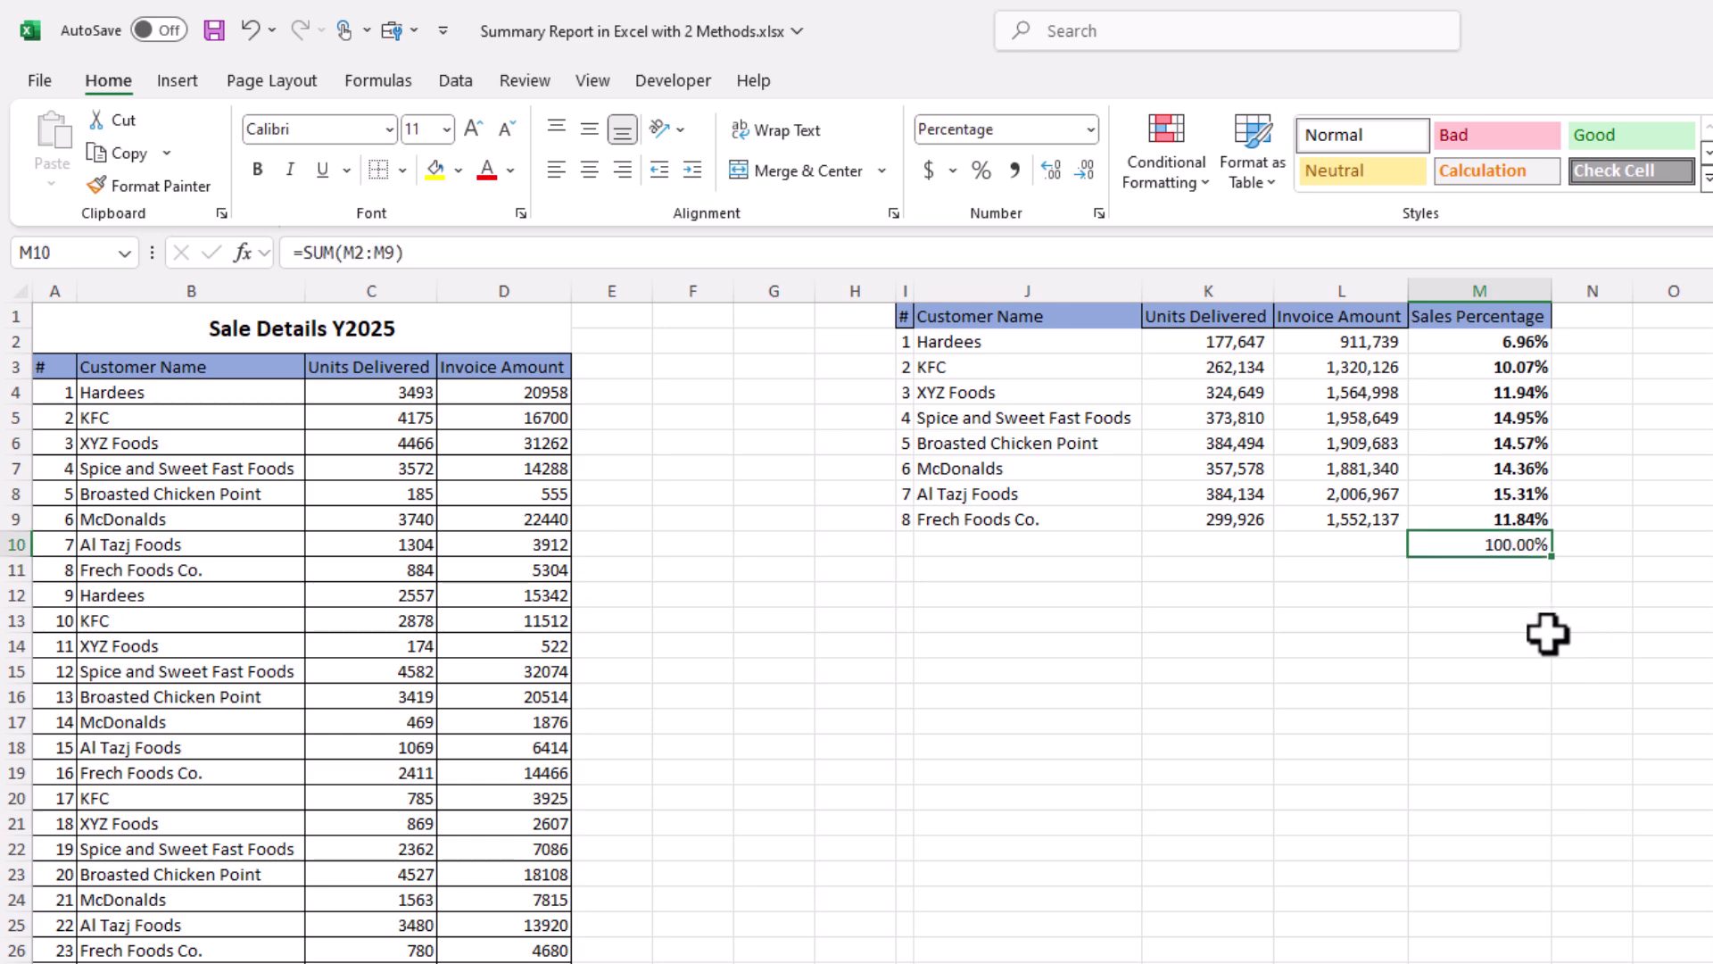
- Show the percentages in M2:M10 as whole numbers with no decimal places
{"action": "left_click", "coordinate": [1526, 346]}
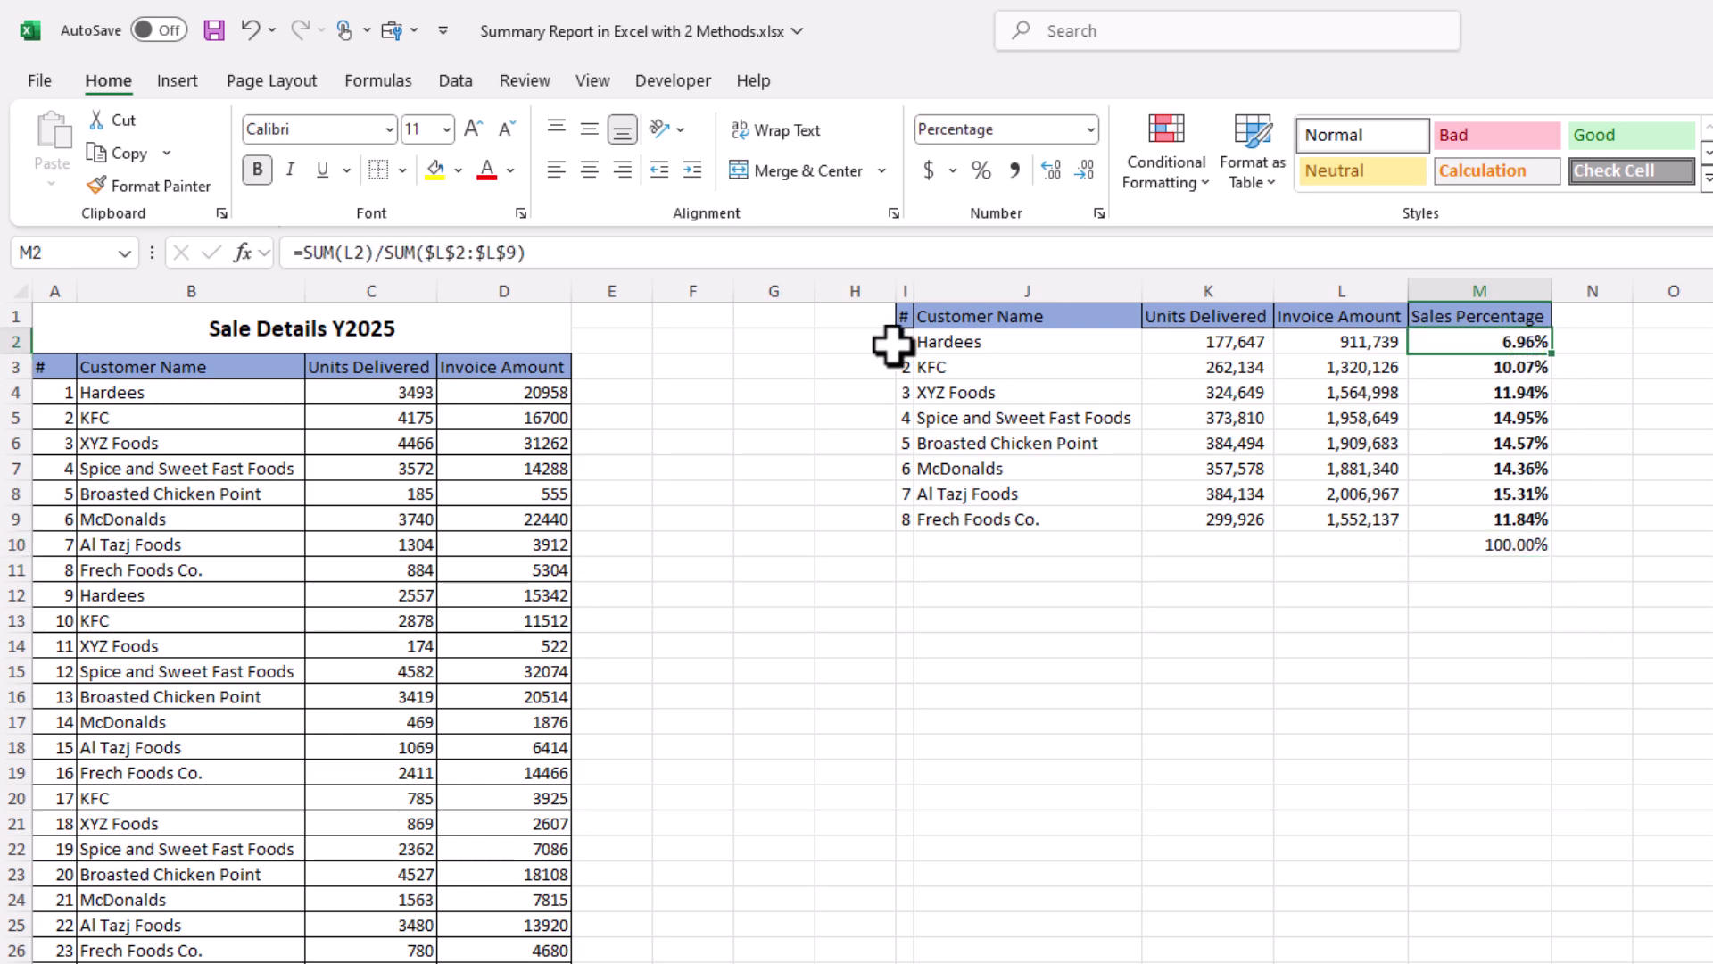
{"action": "left_click_drag", "start_coordinate": [1528, 337], "coordinate": [1517, 543]}
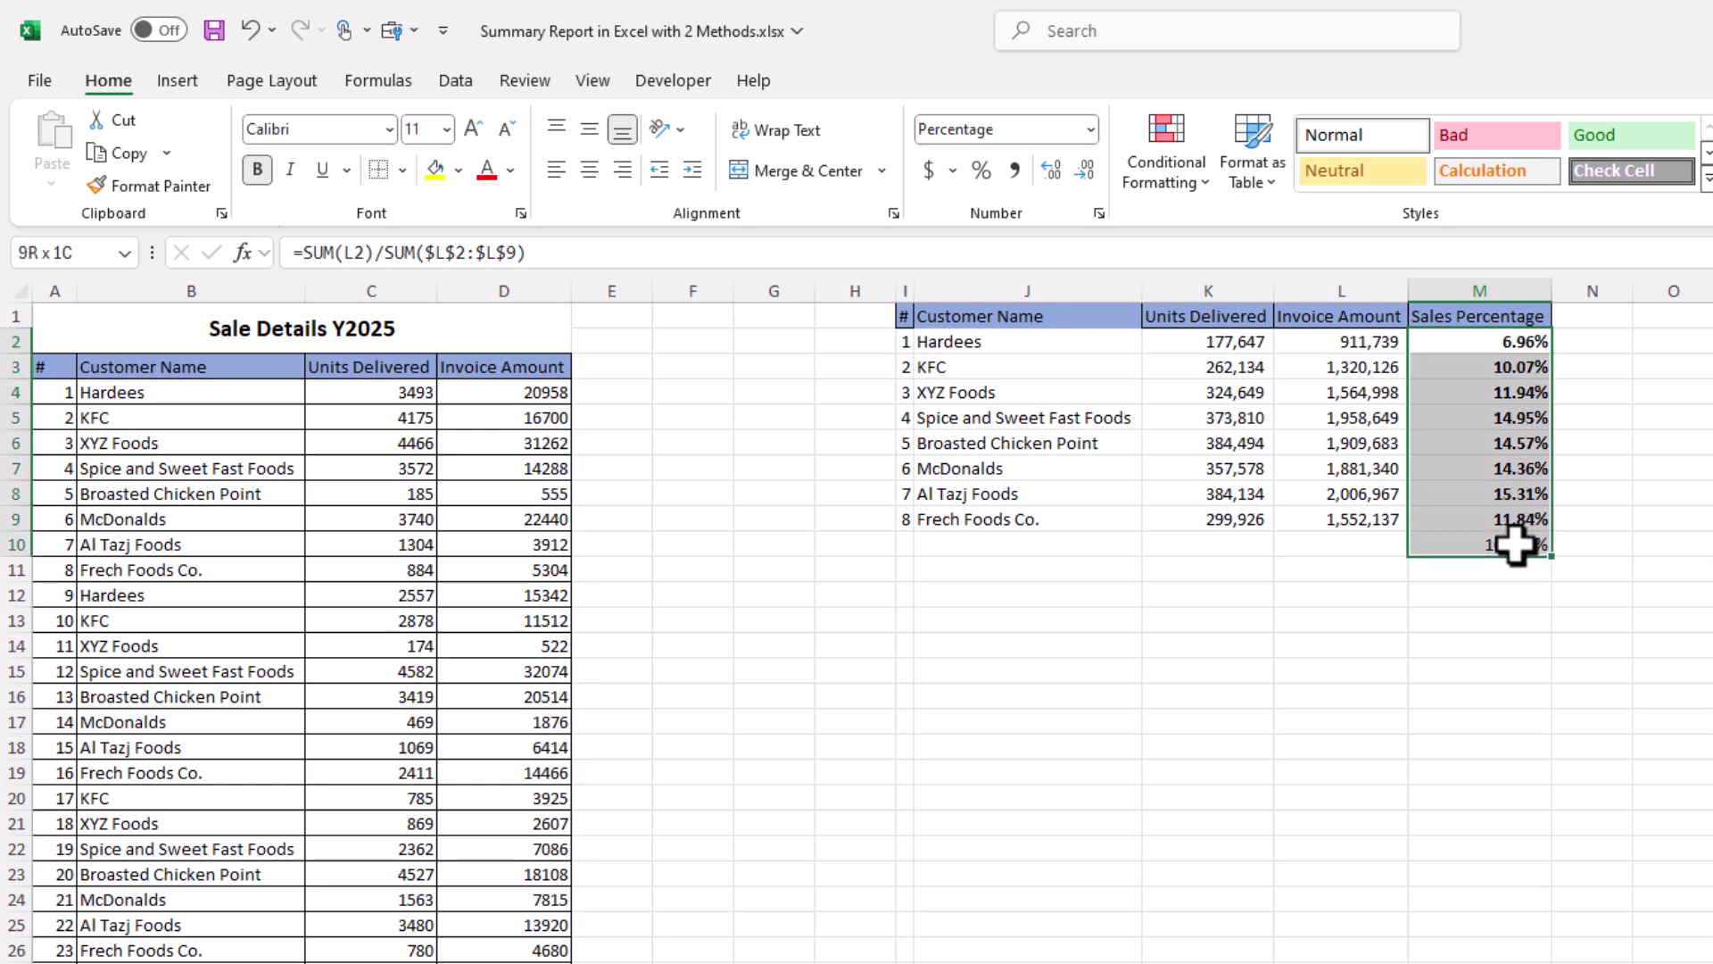
{"action": "left_click", "coordinate": [1086, 169]}
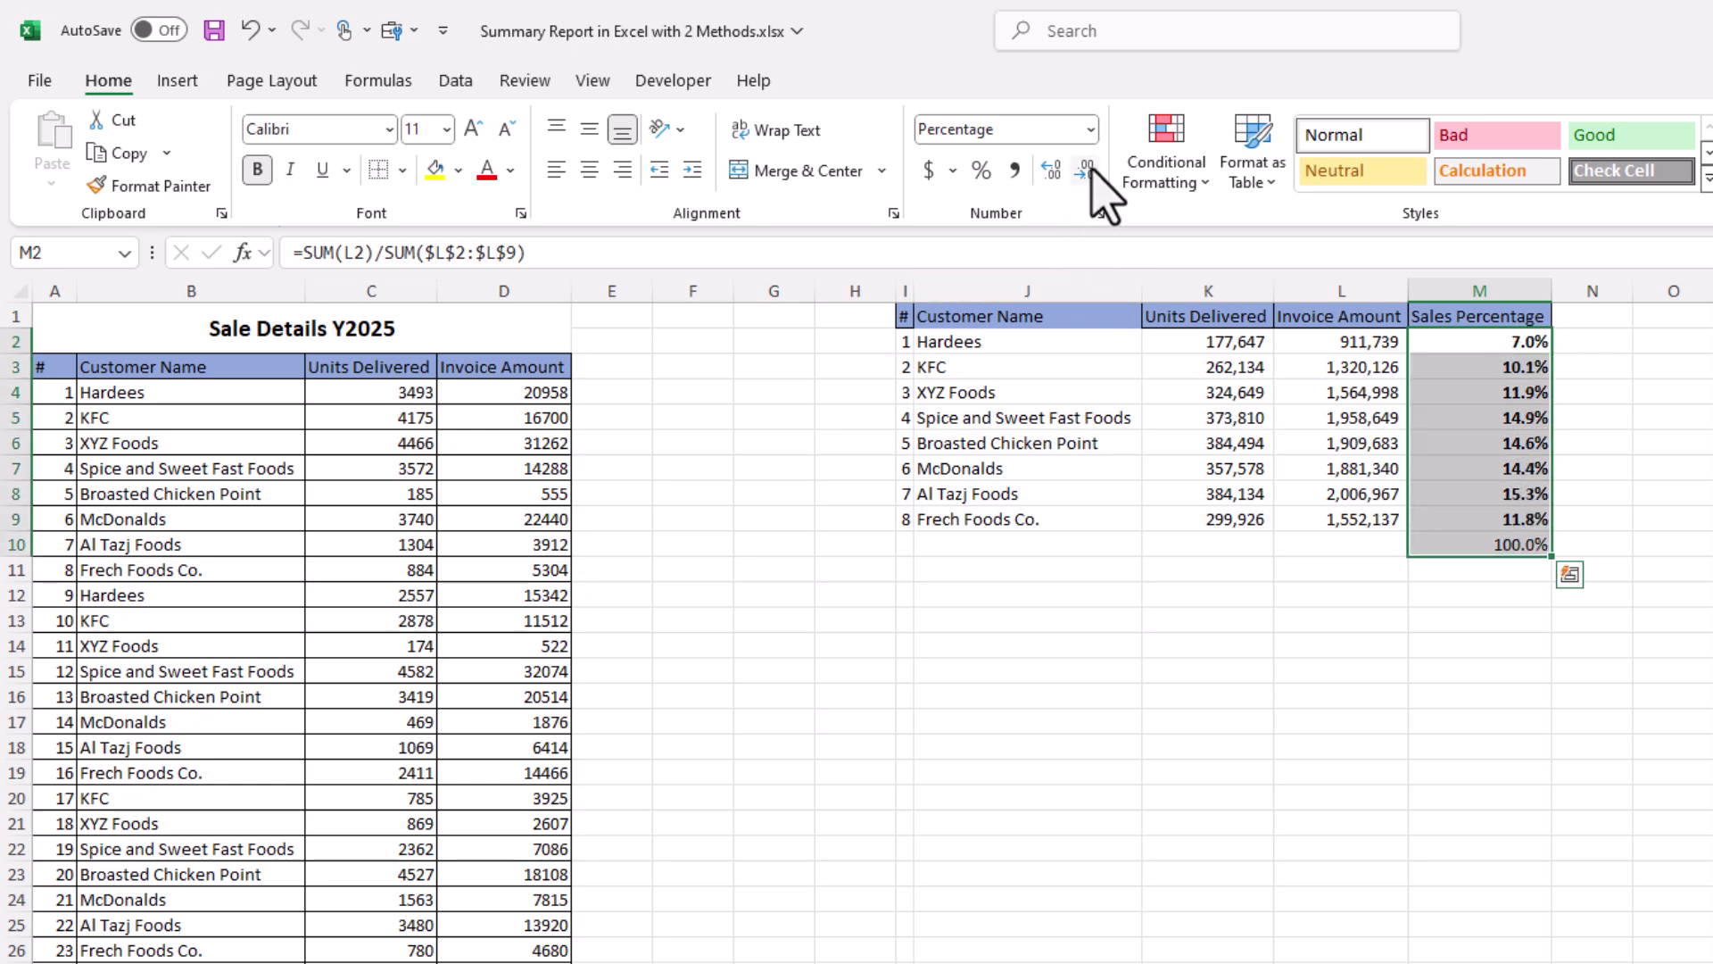
{"action": "left_click", "coordinate": [1085, 170]}
- Review the XYZ Foods percentage, the M10 total and Al Tazj Foods' units formula in K8
{"action": "left_click", "coordinate": [1533, 337]}
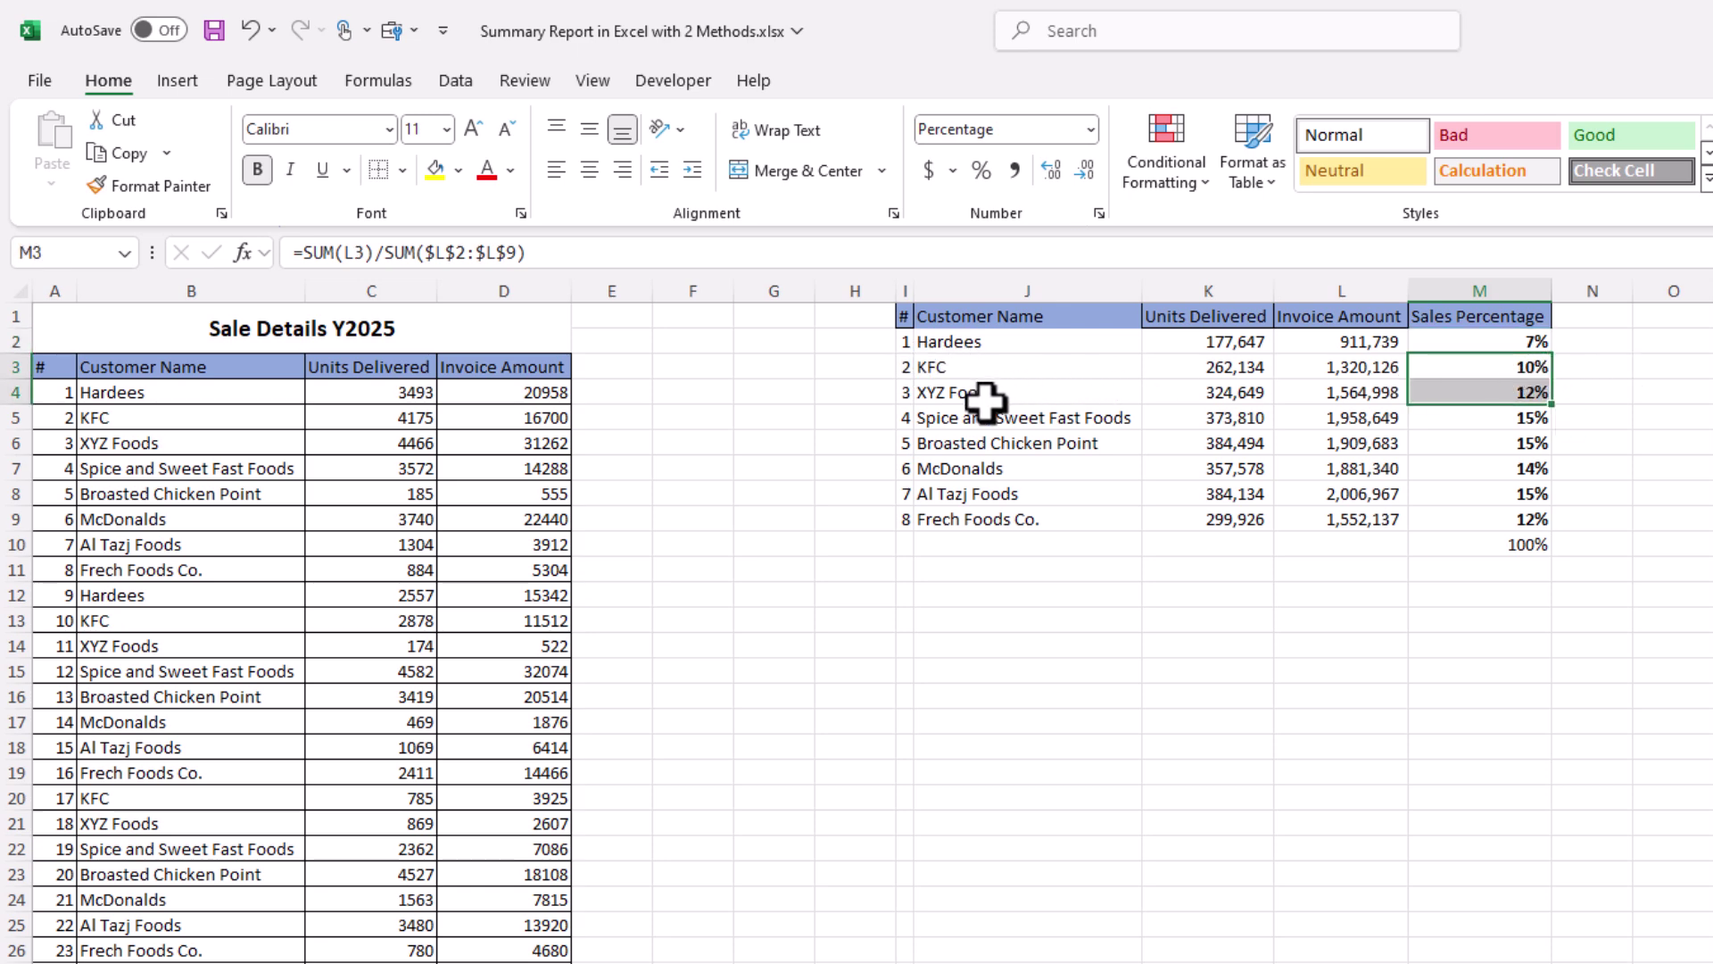
{"action": "left_click", "coordinate": [987, 399]}
{"action": "left_click", "coordinate": [1502, 396]}
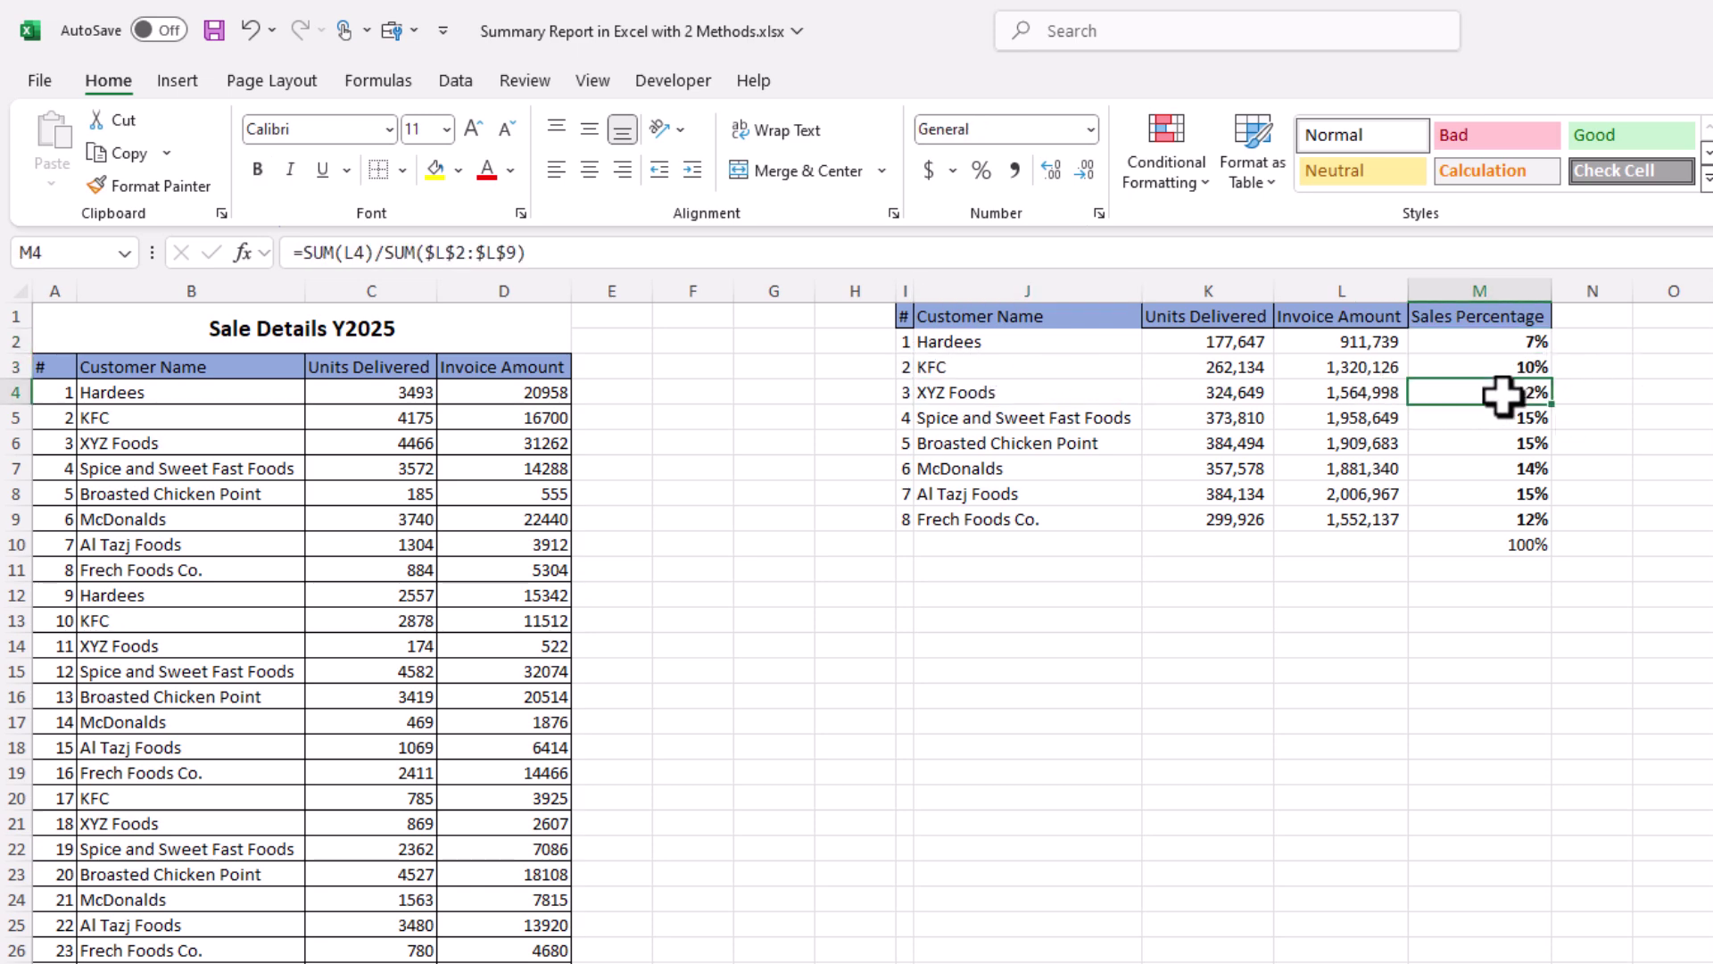
{"action": "left_click", "coordinate": [1522, 541]}
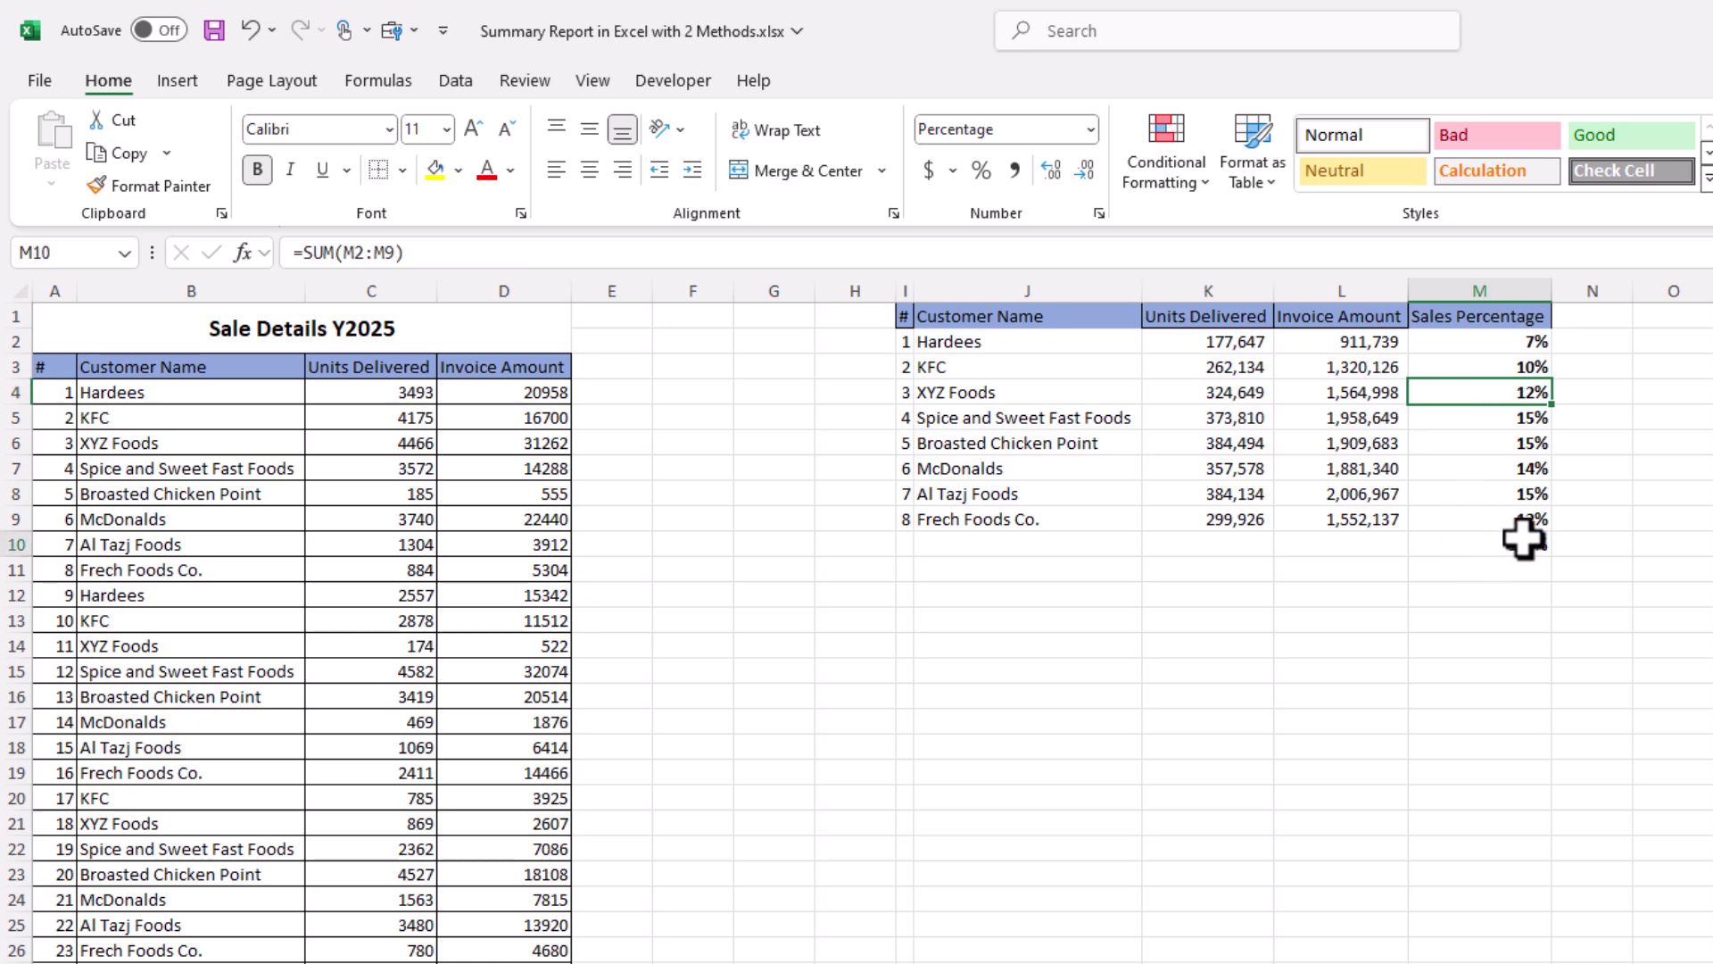
{"action": "left_click_drag", "start_coordinate": [1519, 319], "coordinate": [1208, 513]}
{"action": "left_click", "coordinate": [1227, 493]}
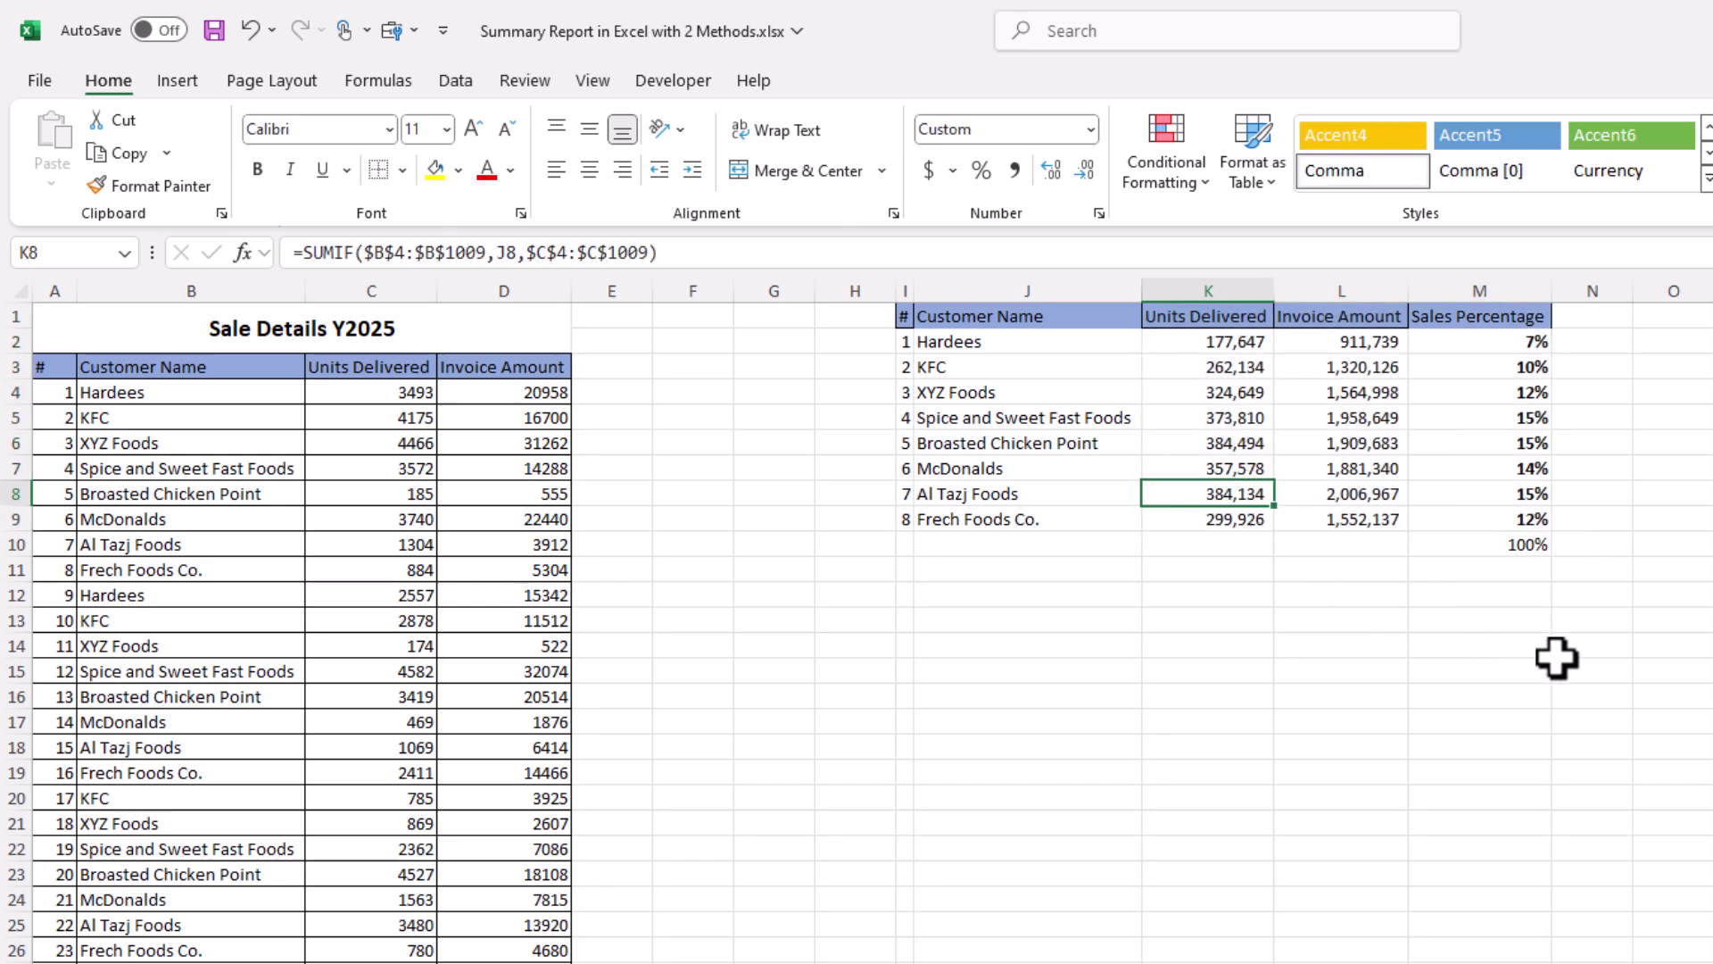
- Add the header 'Average Sale Price' in N1 and autofit column N
{"action": "left_click", "coordinate": [1593, 317]}
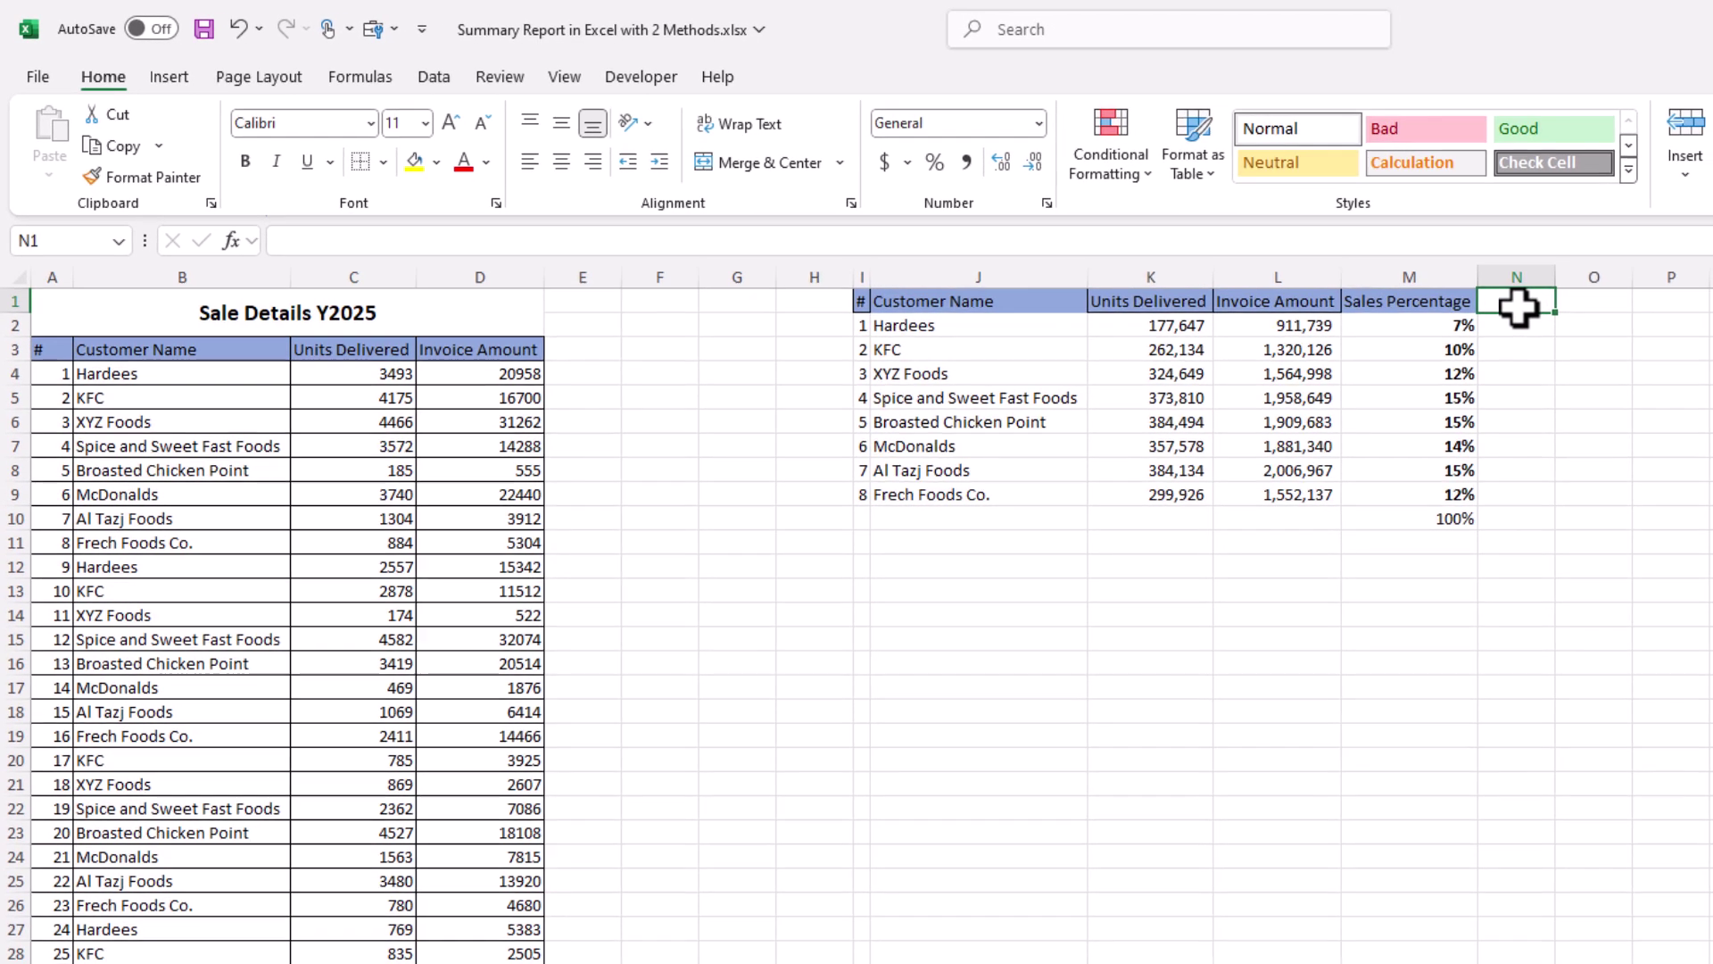
{"action": "left_click", "coordinate": [1294, 326]}
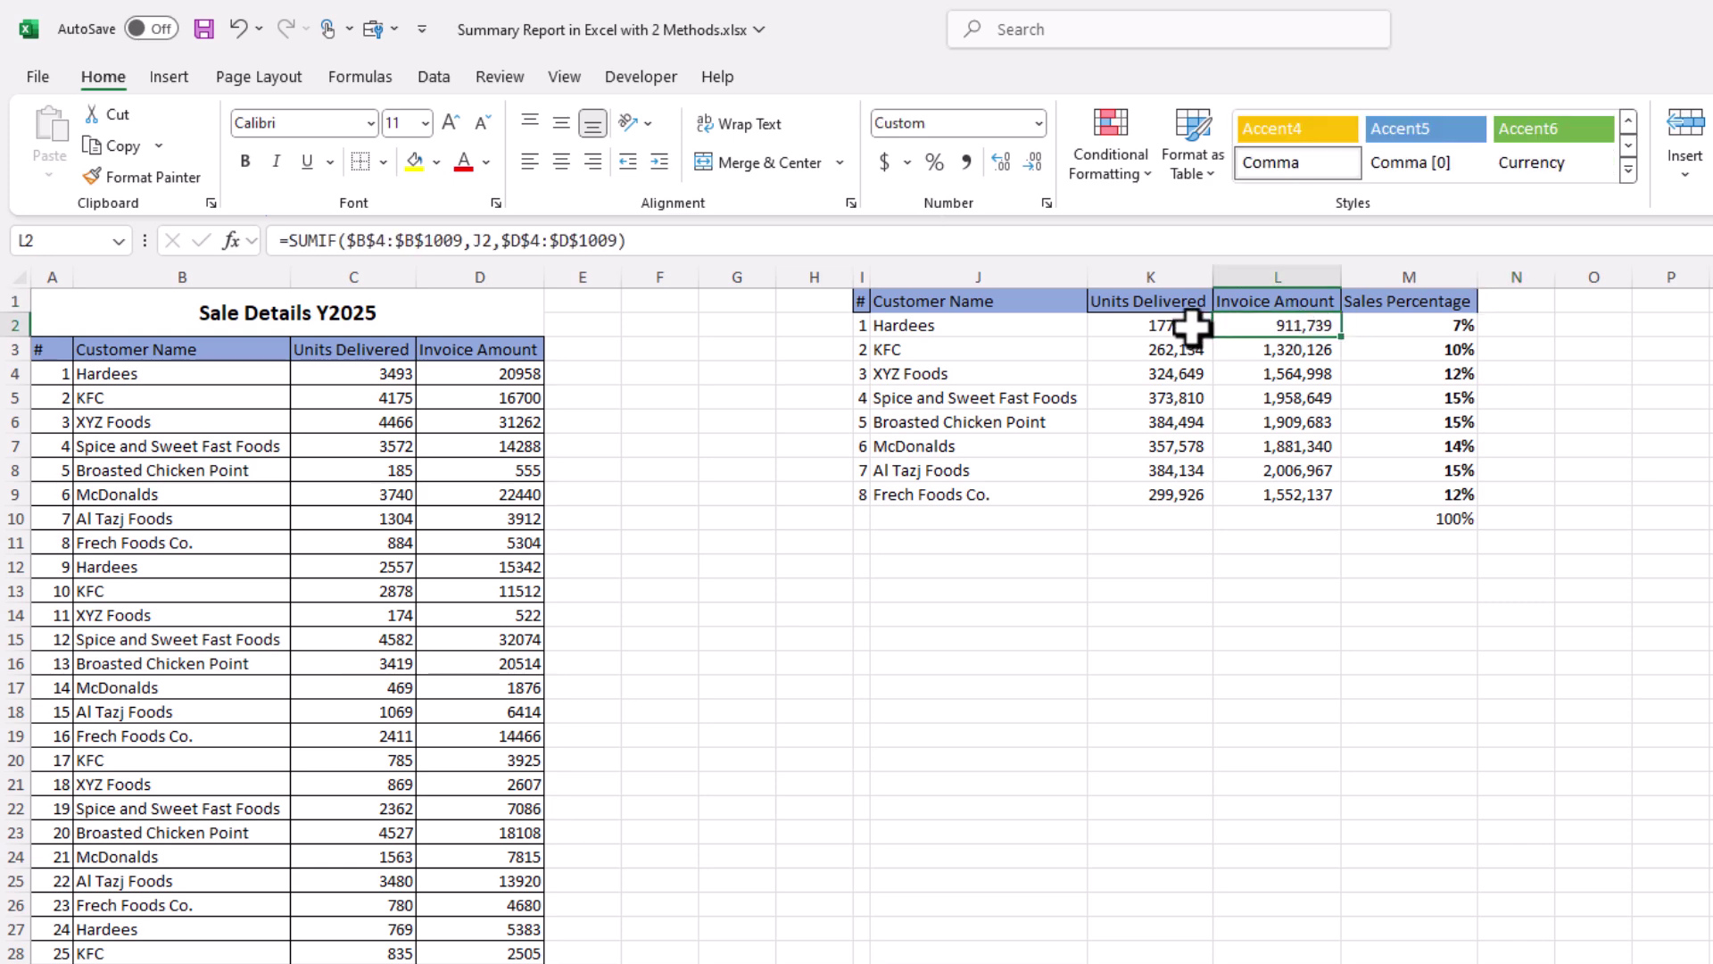
{"action": "left_click", "coordinate": [1531, 303]}
{"action": "type", "text": "Average Sale Price"}
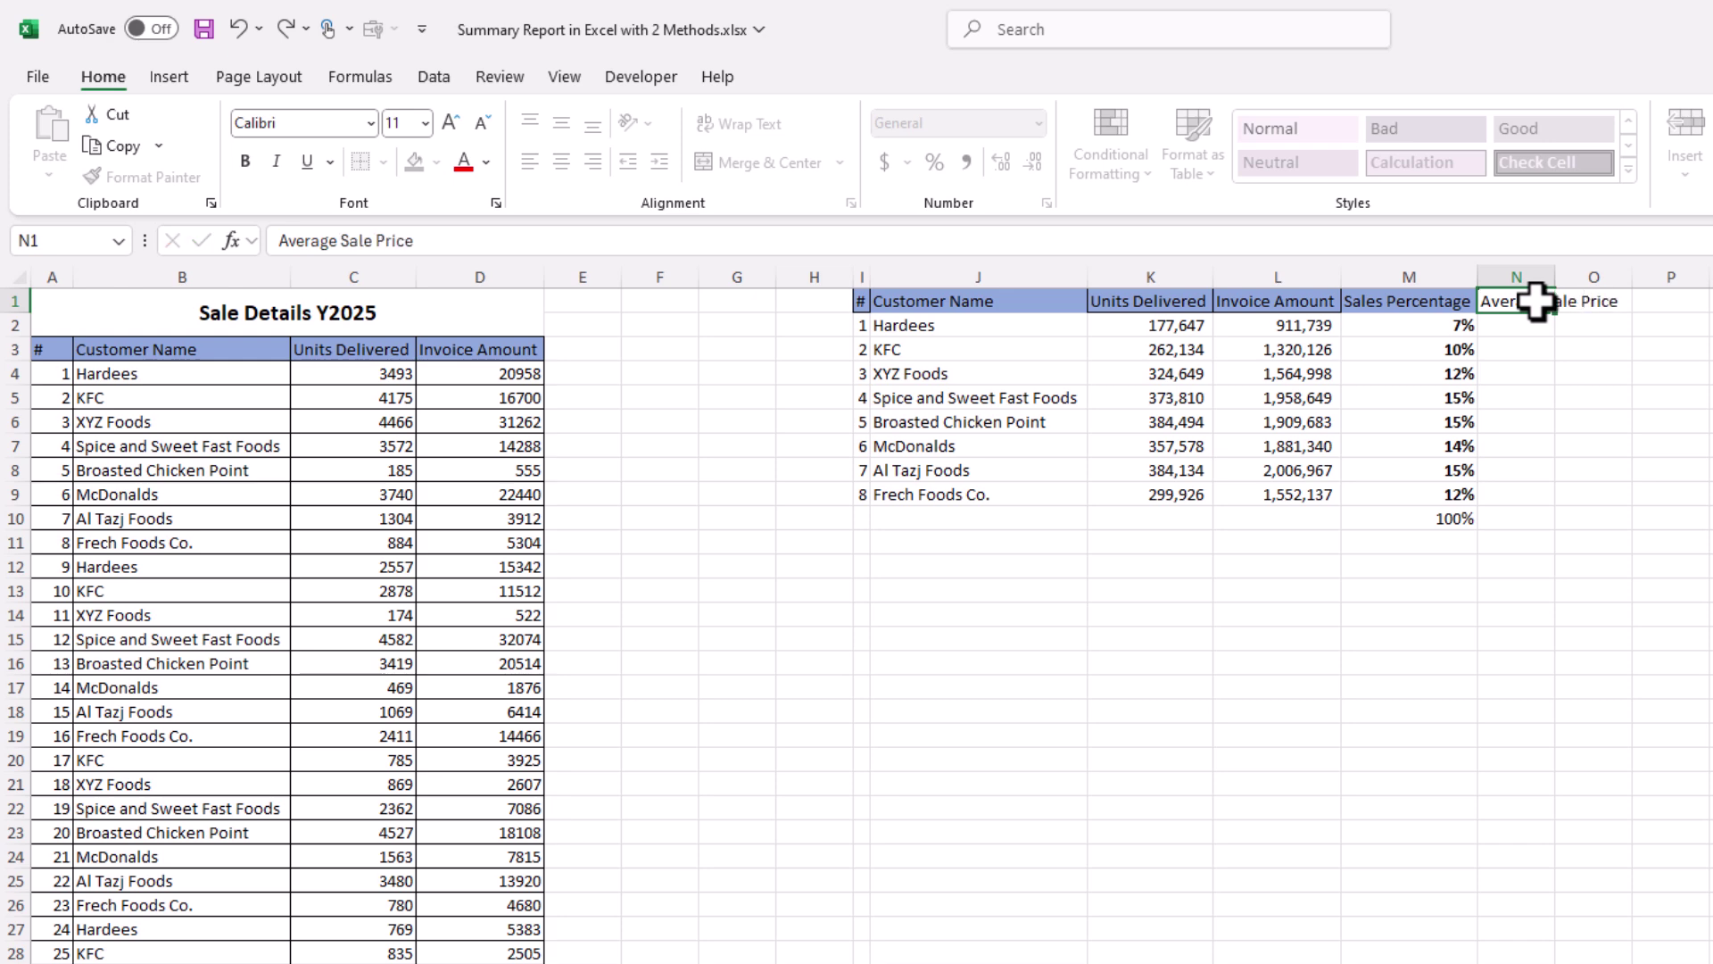
{"action": "key", "text": "Return"}
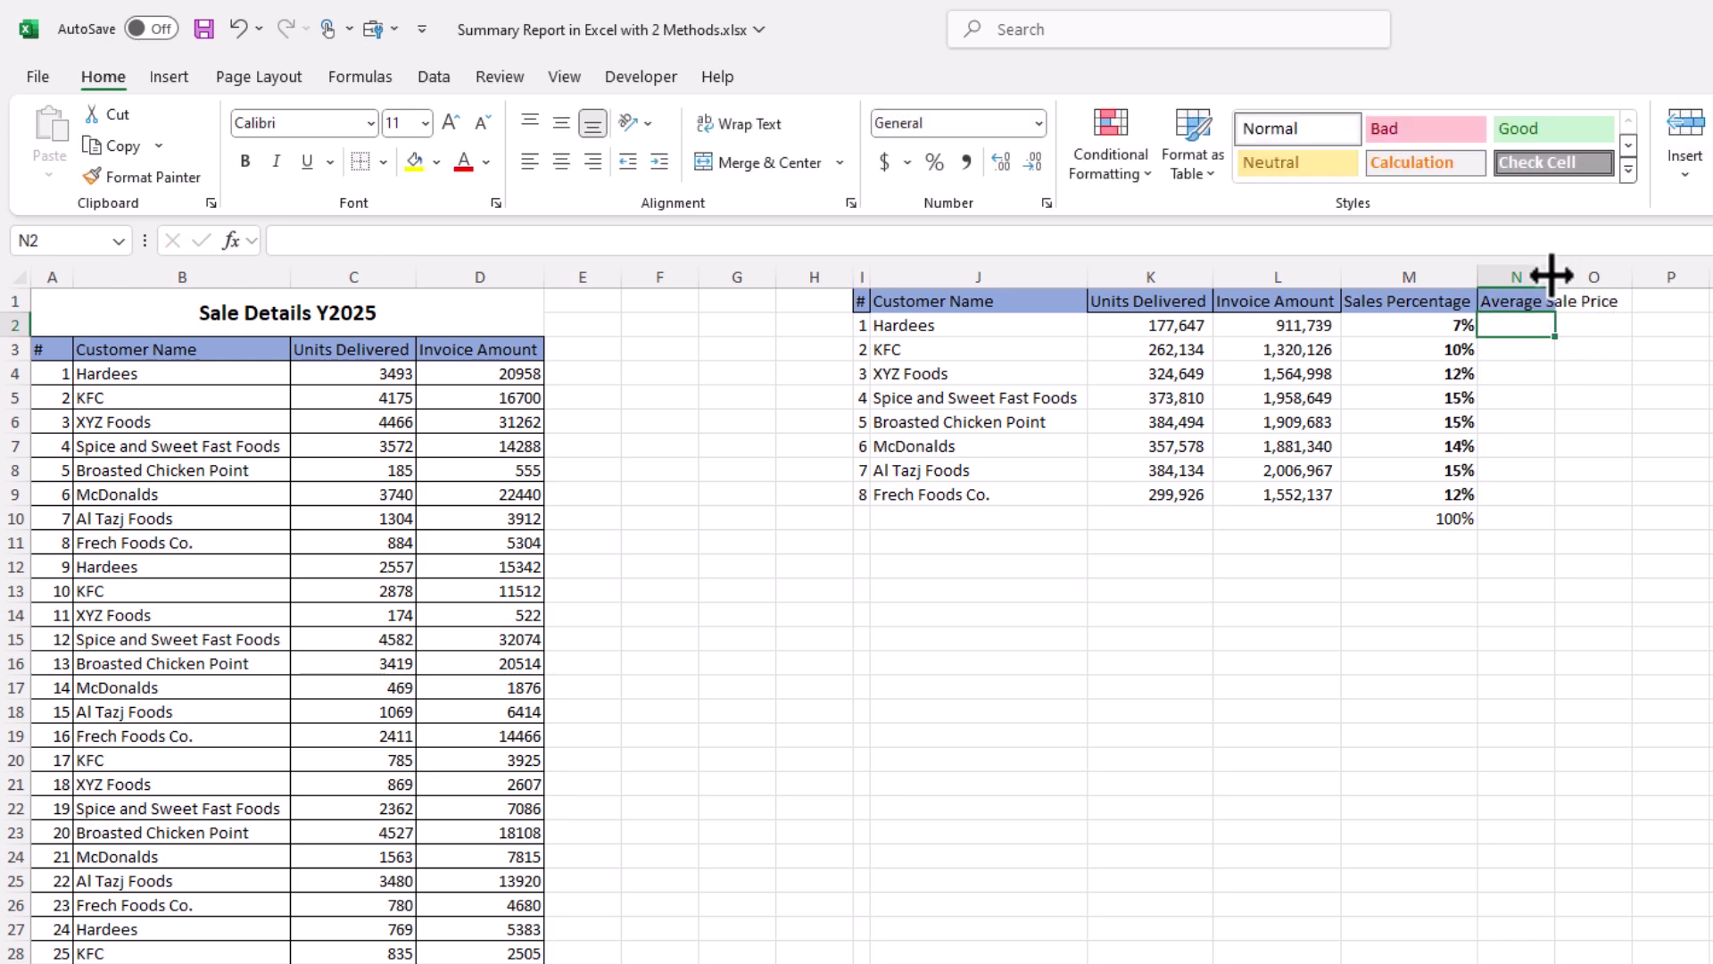
{"action": "double_click", "coordinate": [1556, 272]}
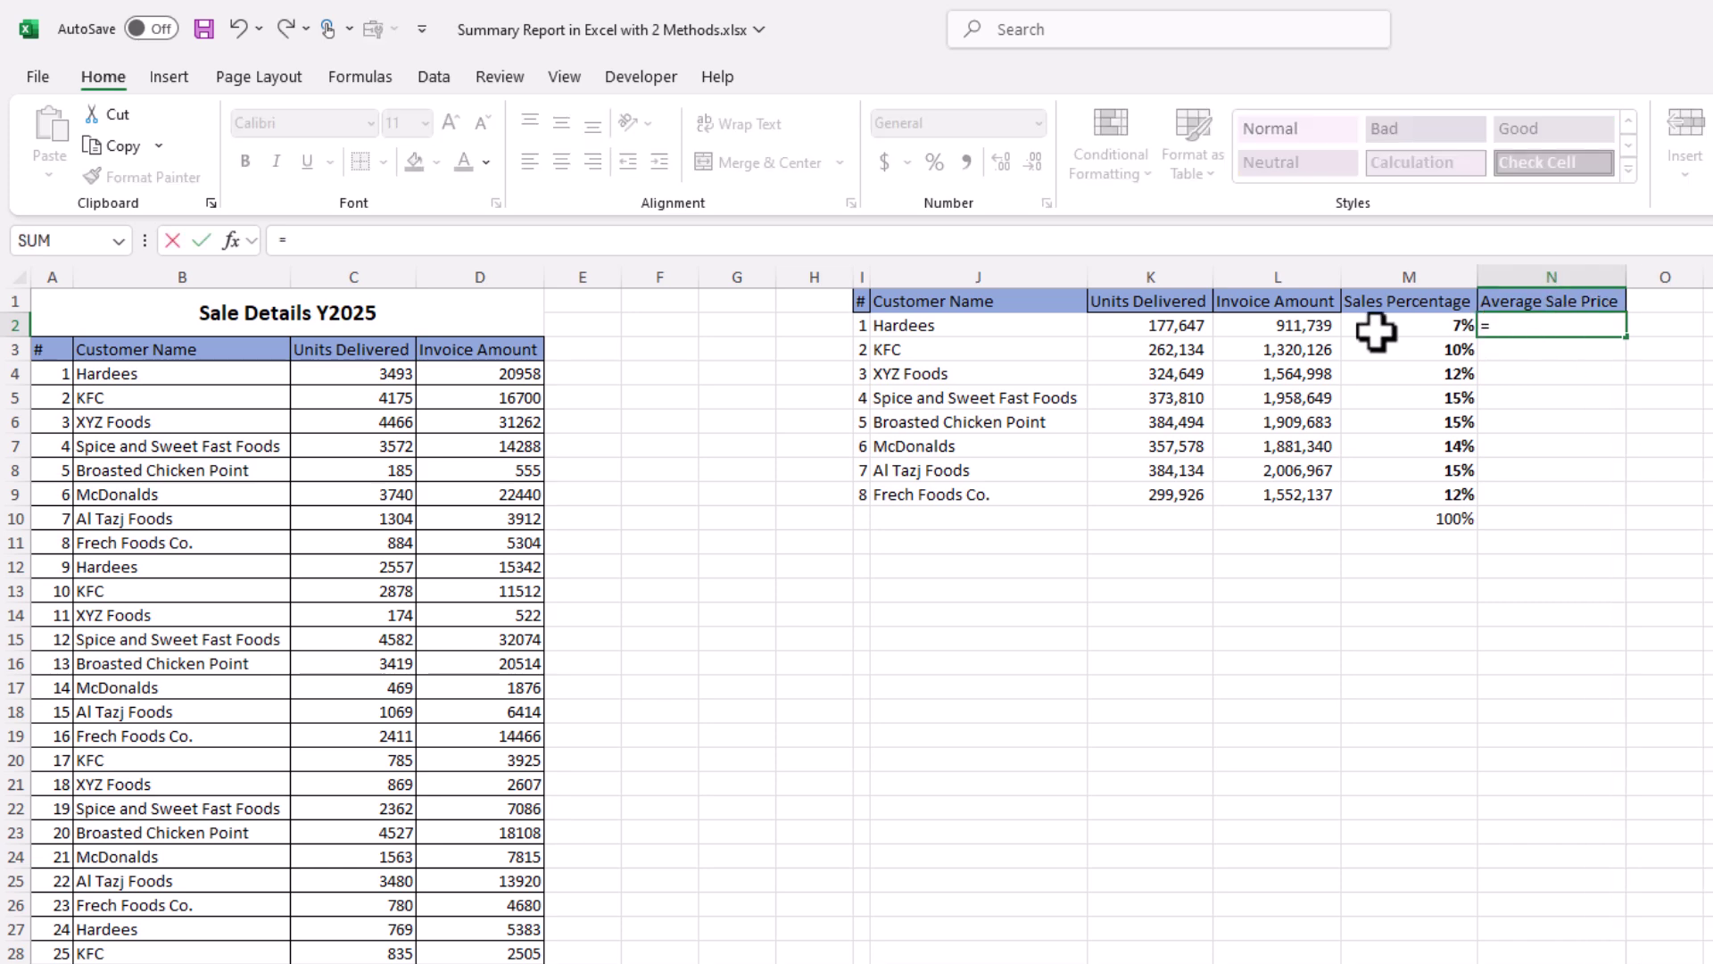
- Enter =L2/K2 in N2 and fill it down to N9
{"action": "left_click", "coordinate": [1287, 328]}
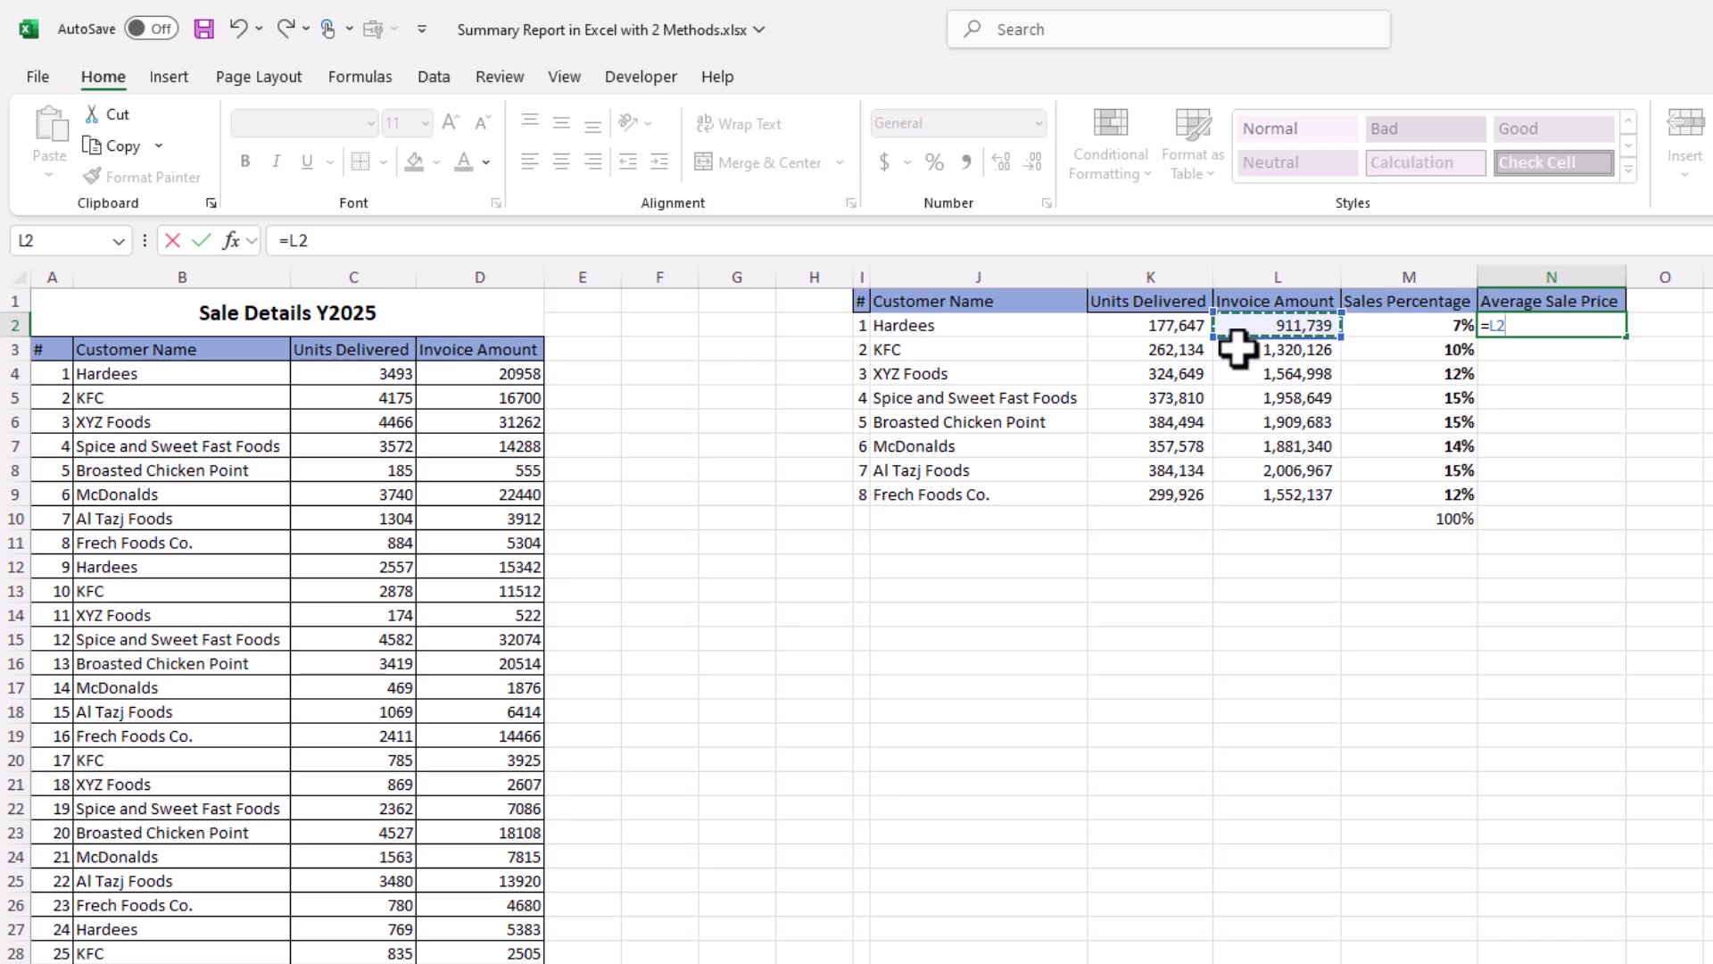
{"action": "type", "text": "/"}
{"action": "left_click", "coordinate": [1185, 324]}
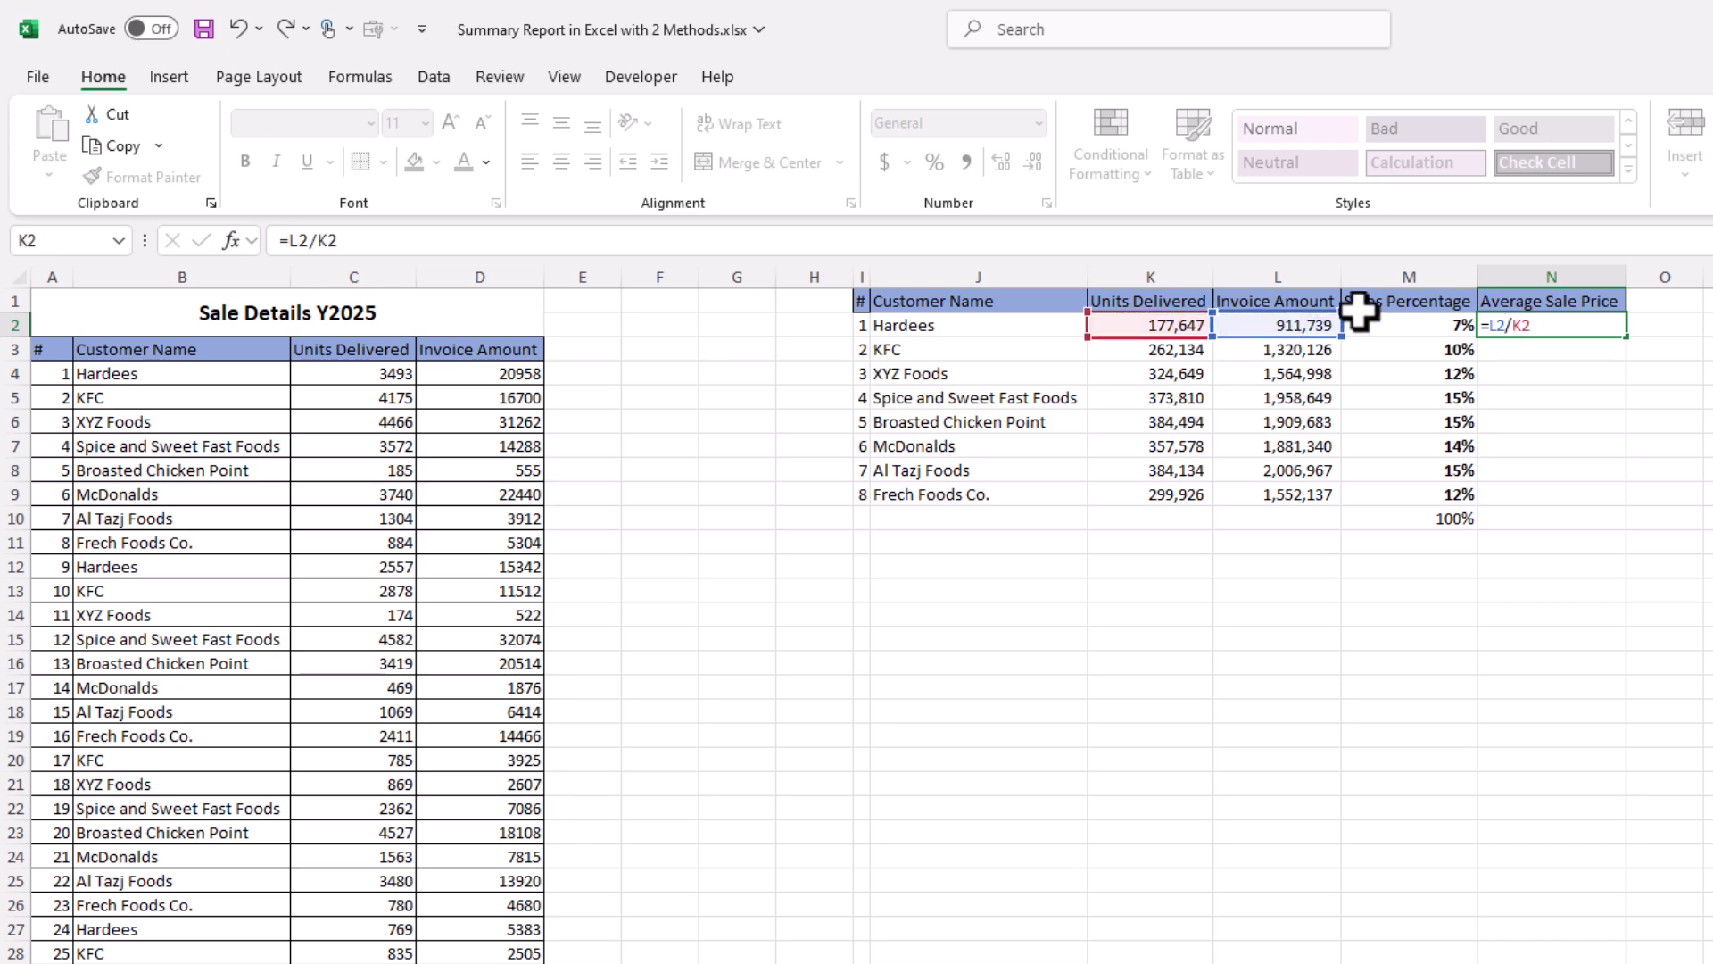
{"action": "key", "text": "ctrl+Return"}
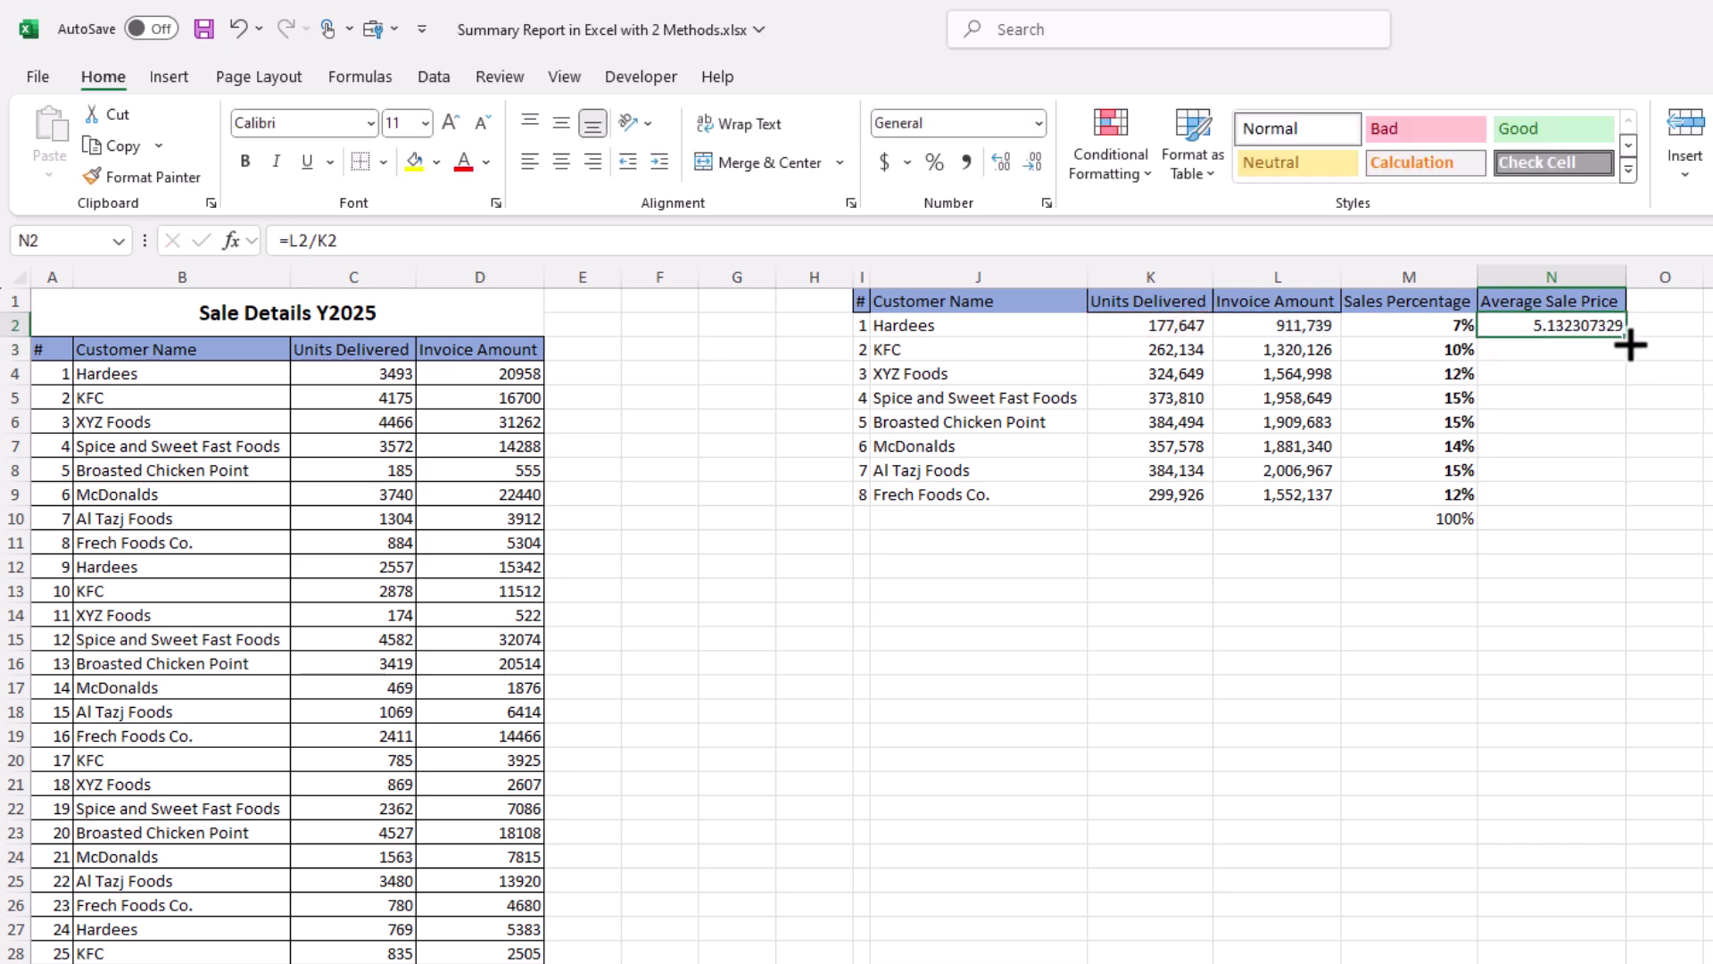
{"action": "left_click_drag", "start_coordinate": [1631, 345], "coordinate": [1627, 509]}
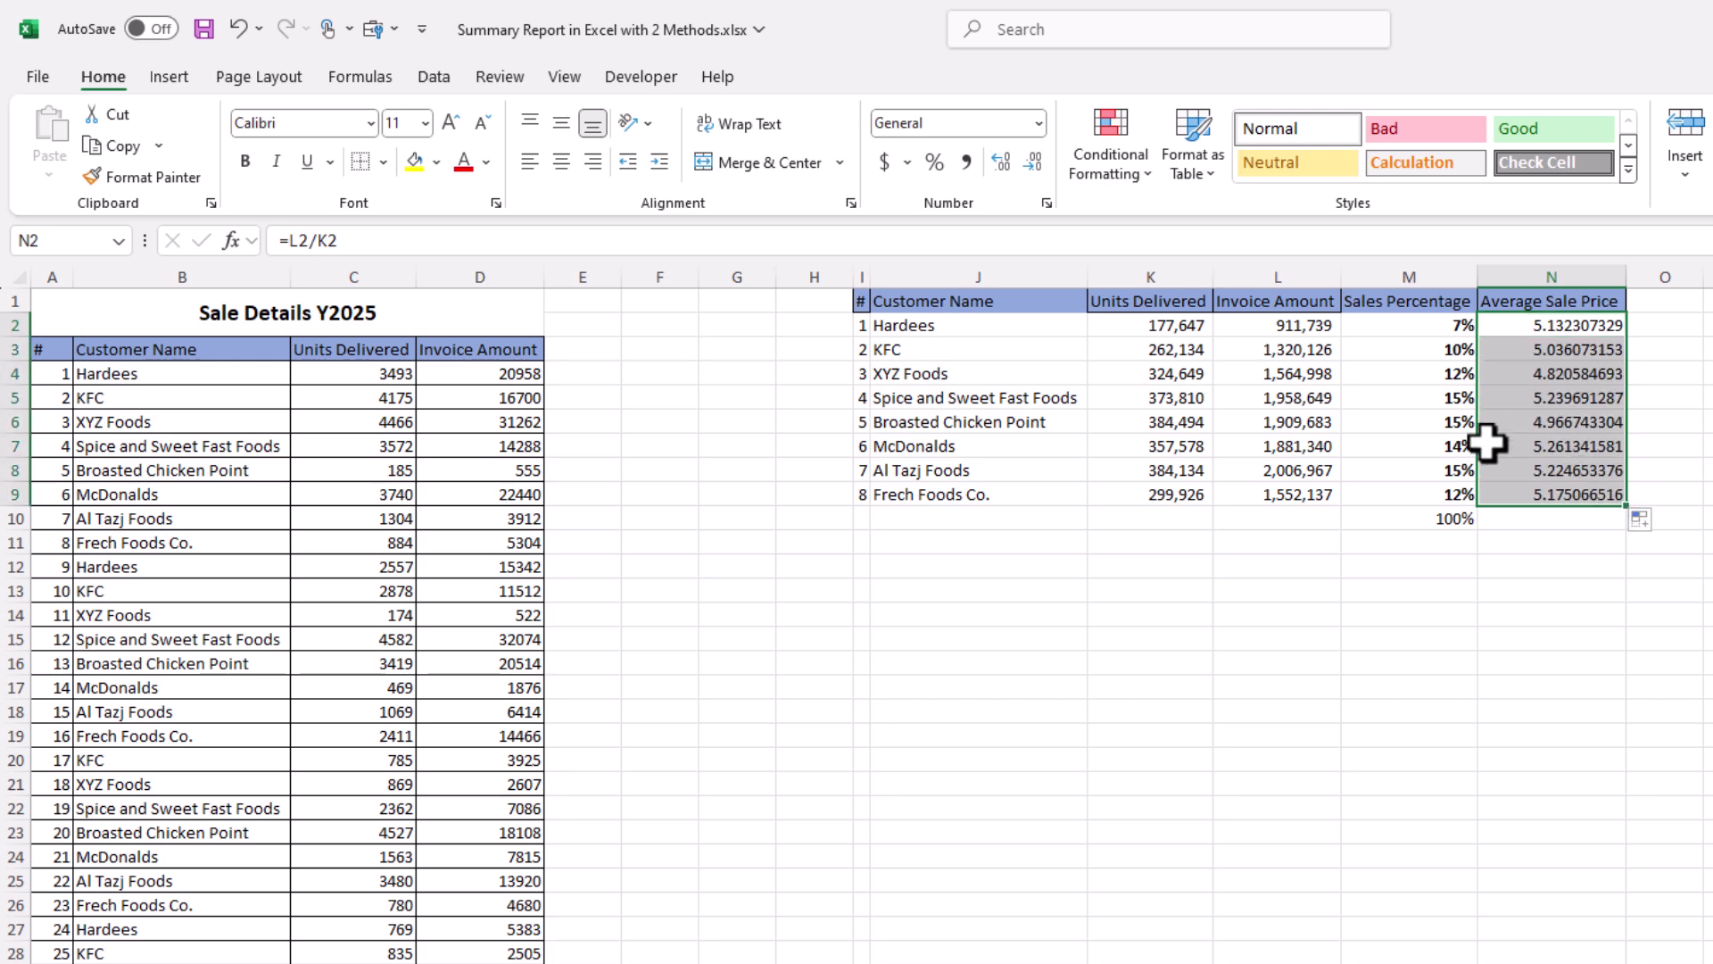
- Change N2 to =ROUND(L2/K2,2) and fill it down to N9 (Hardees 5.13, KFC 5.04)
{"action": "left_click", "coordinate": [1514, 330]}
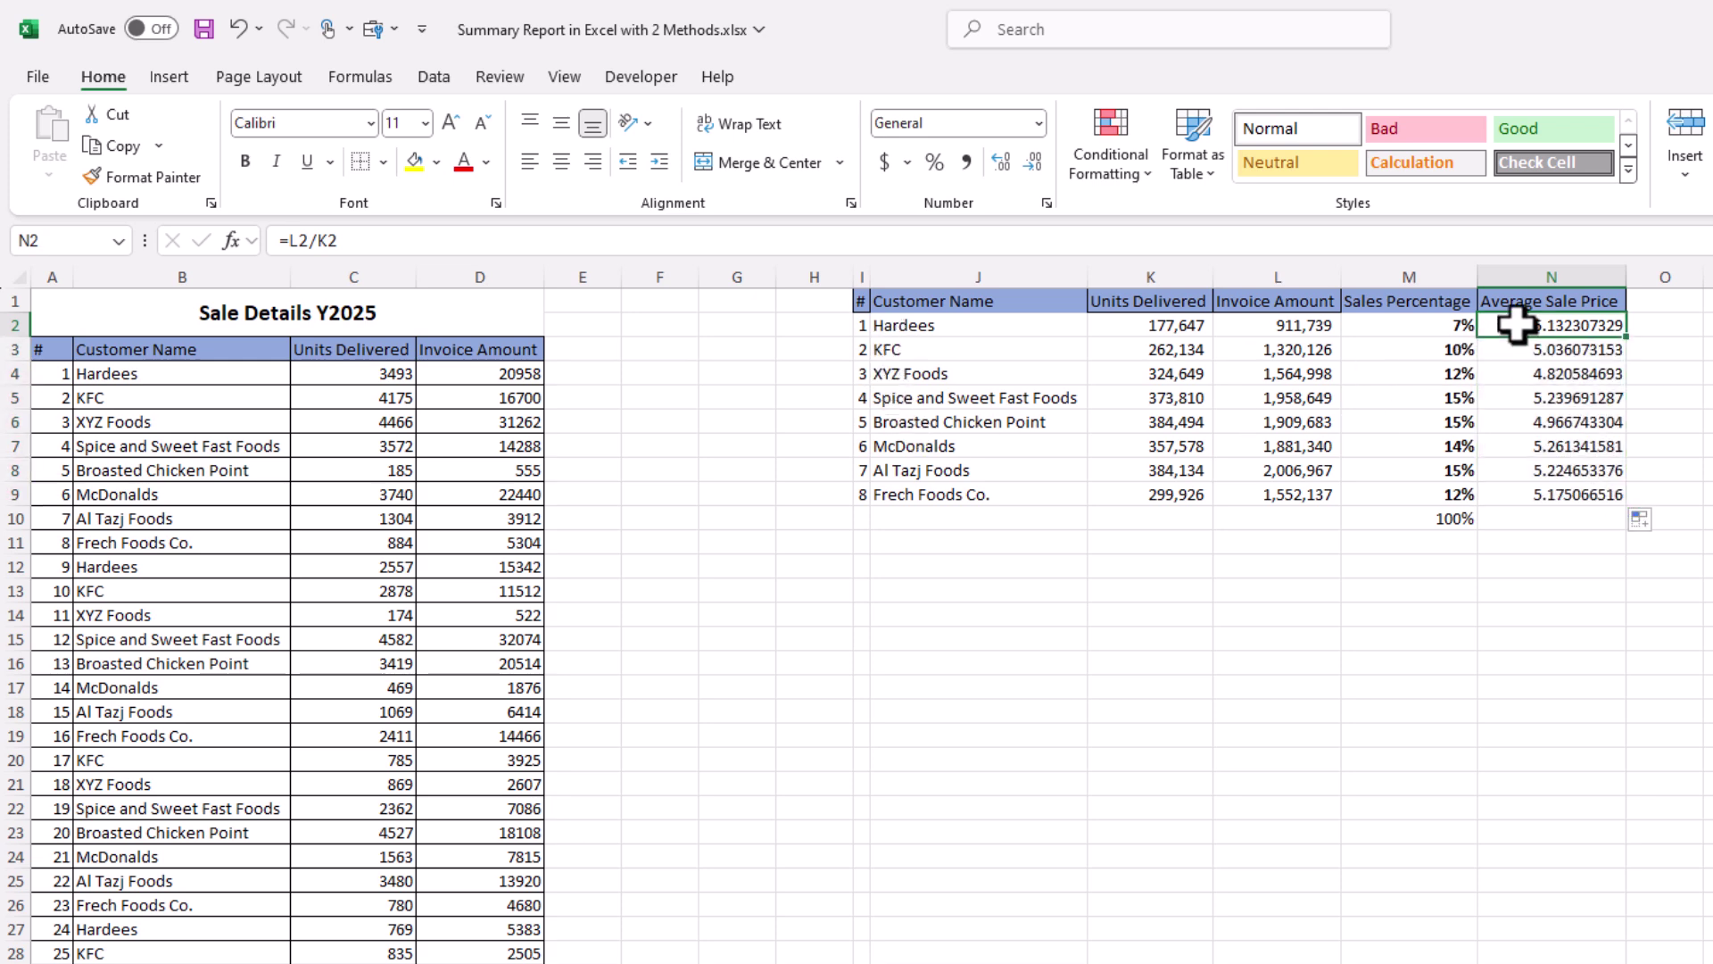
{"action": "left_click", "coordinate": [290, 243]}
{"action": "type", "text": "r"}
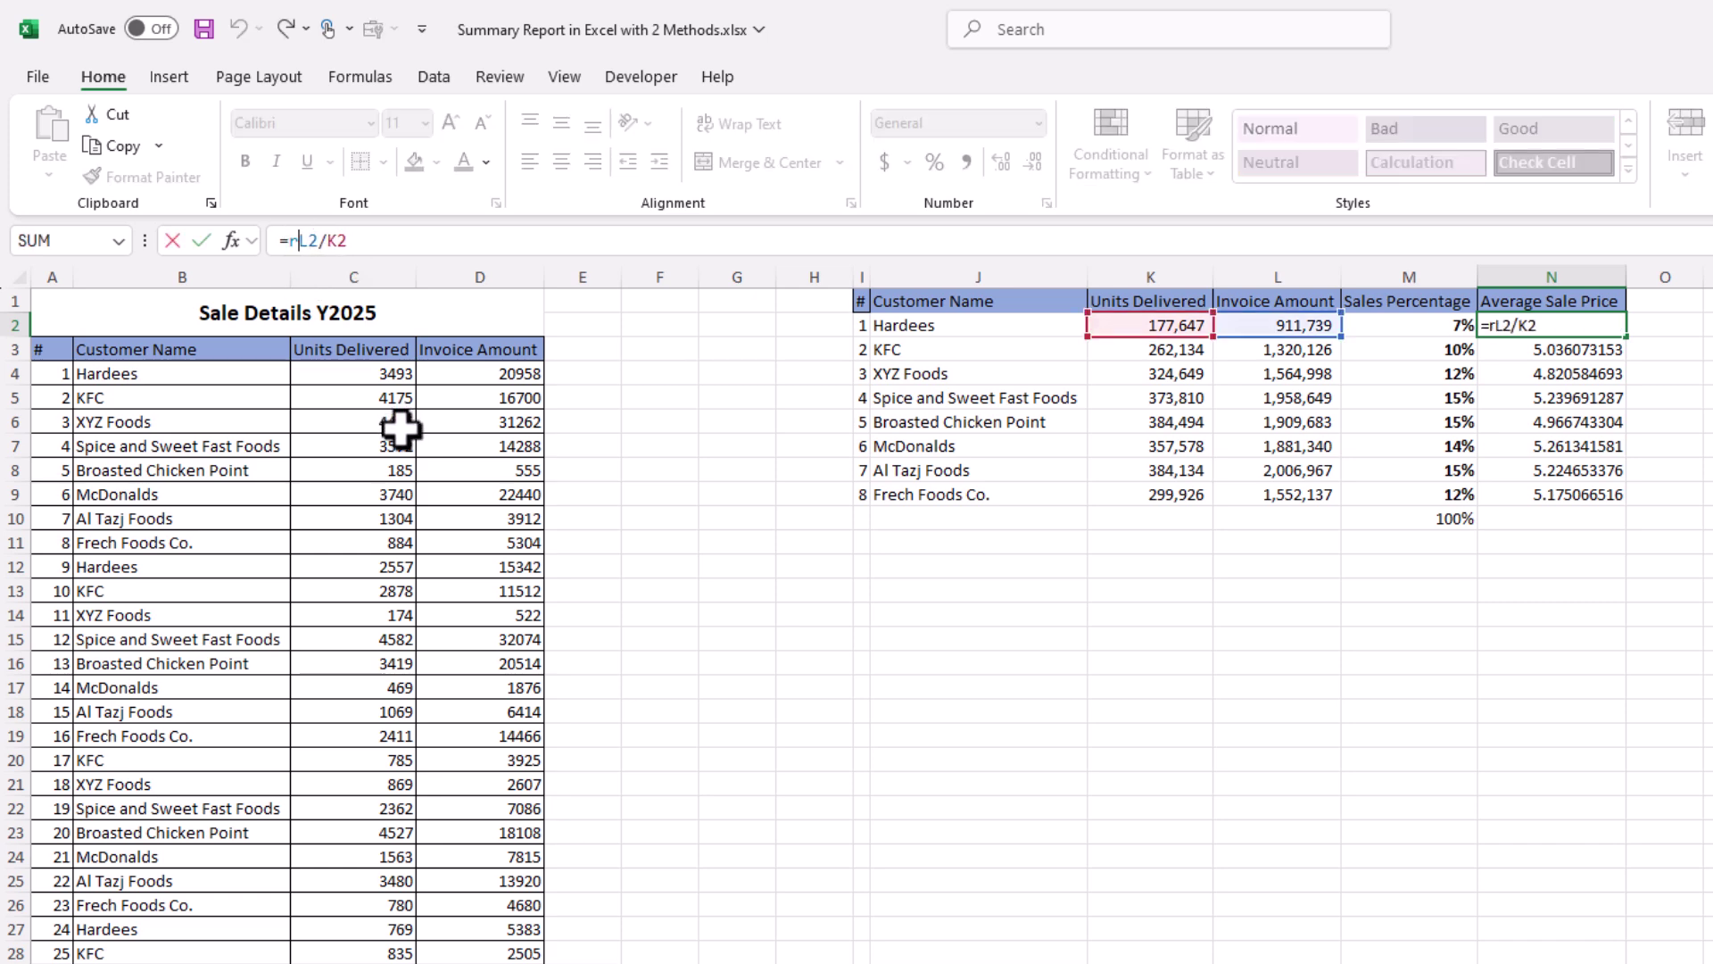
{"action": "type", "text": "ound"}
{"action": "key", "text": "Tab"}
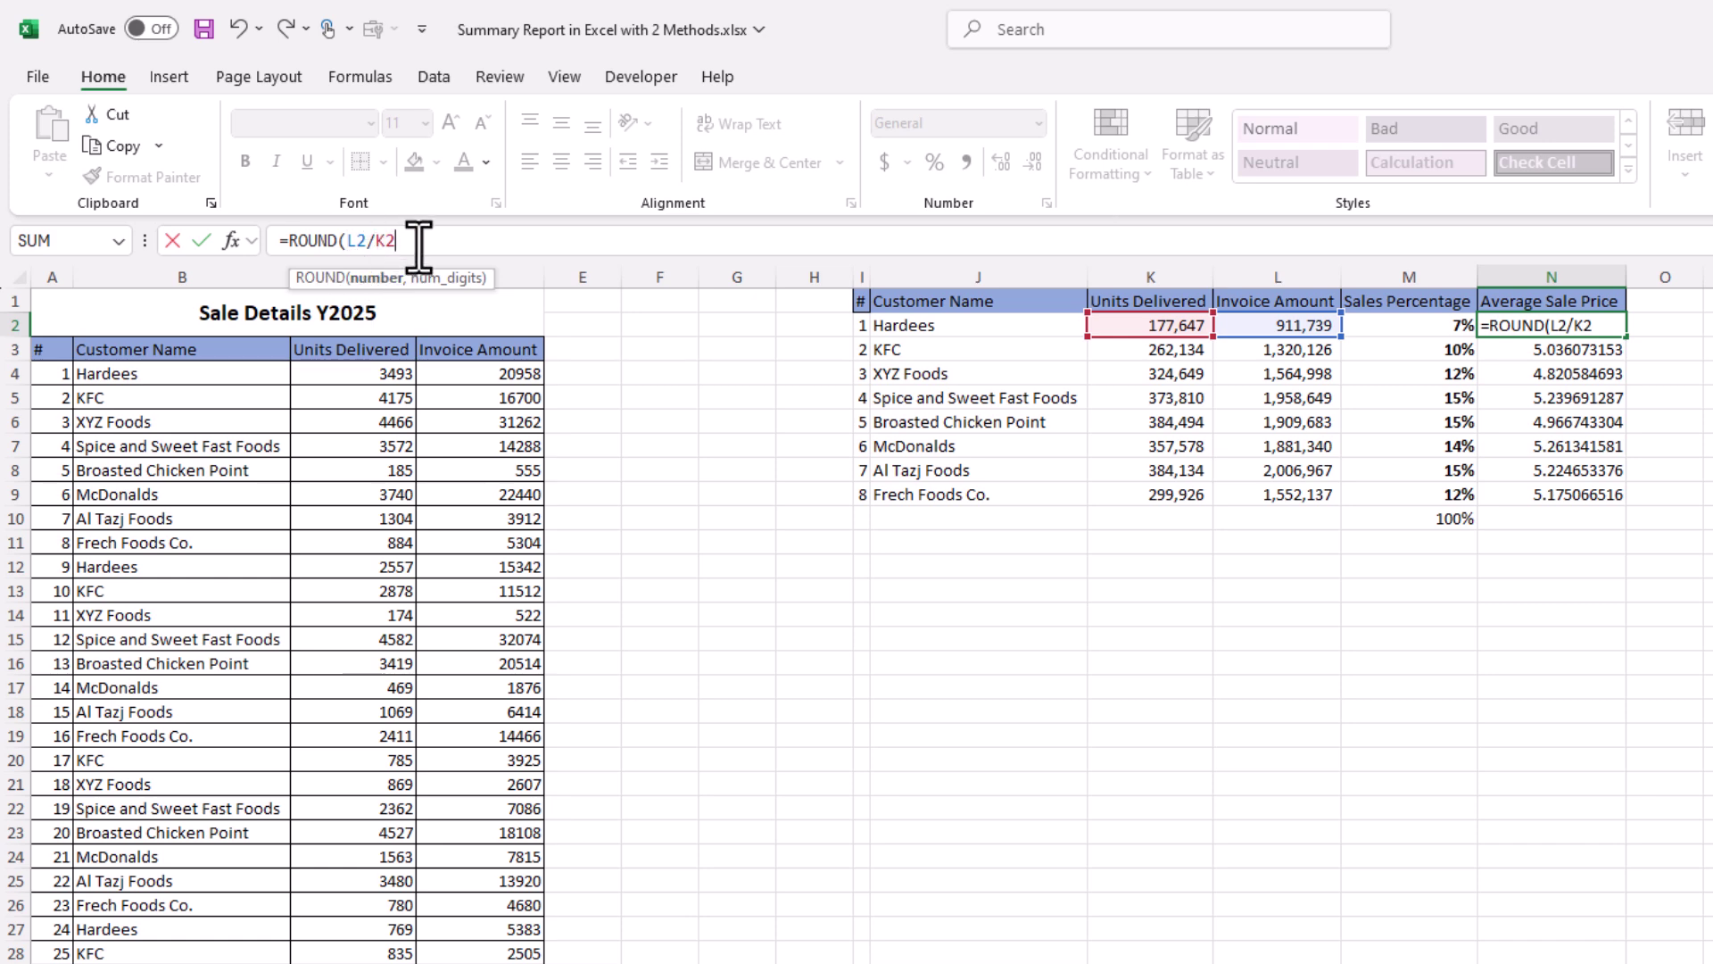
{"action": "type", "text": ",2"}
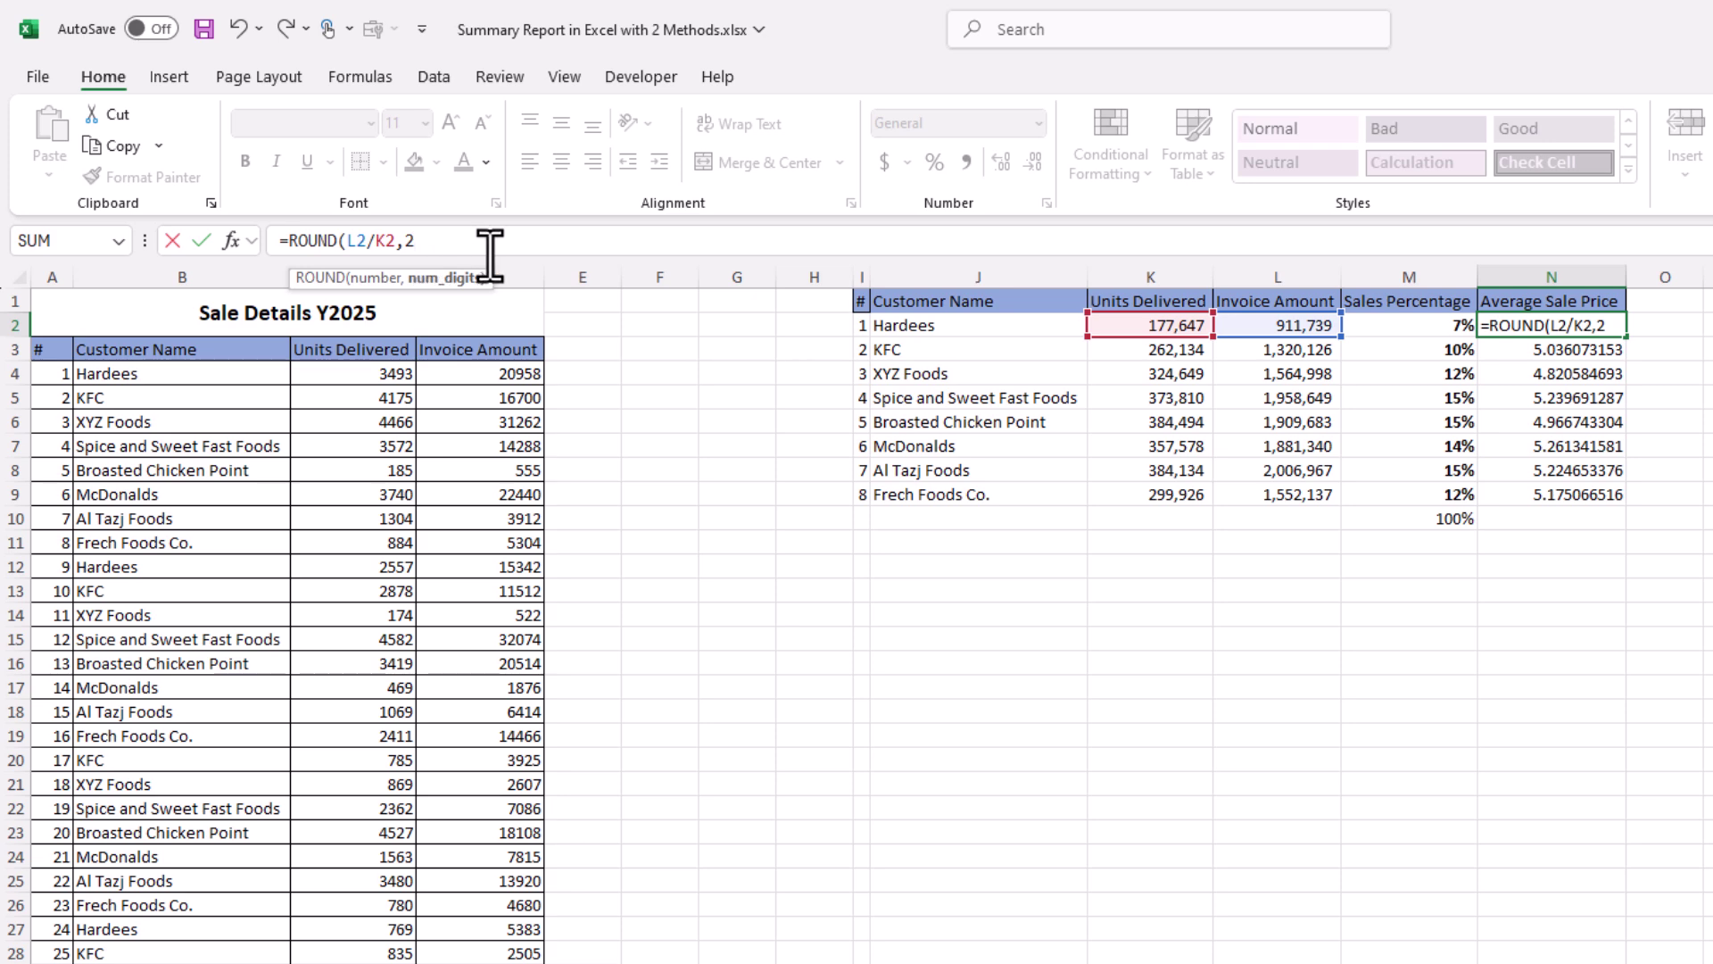
{"action": "type", "text": ")"}
{"action": "key", "text": "Return"}
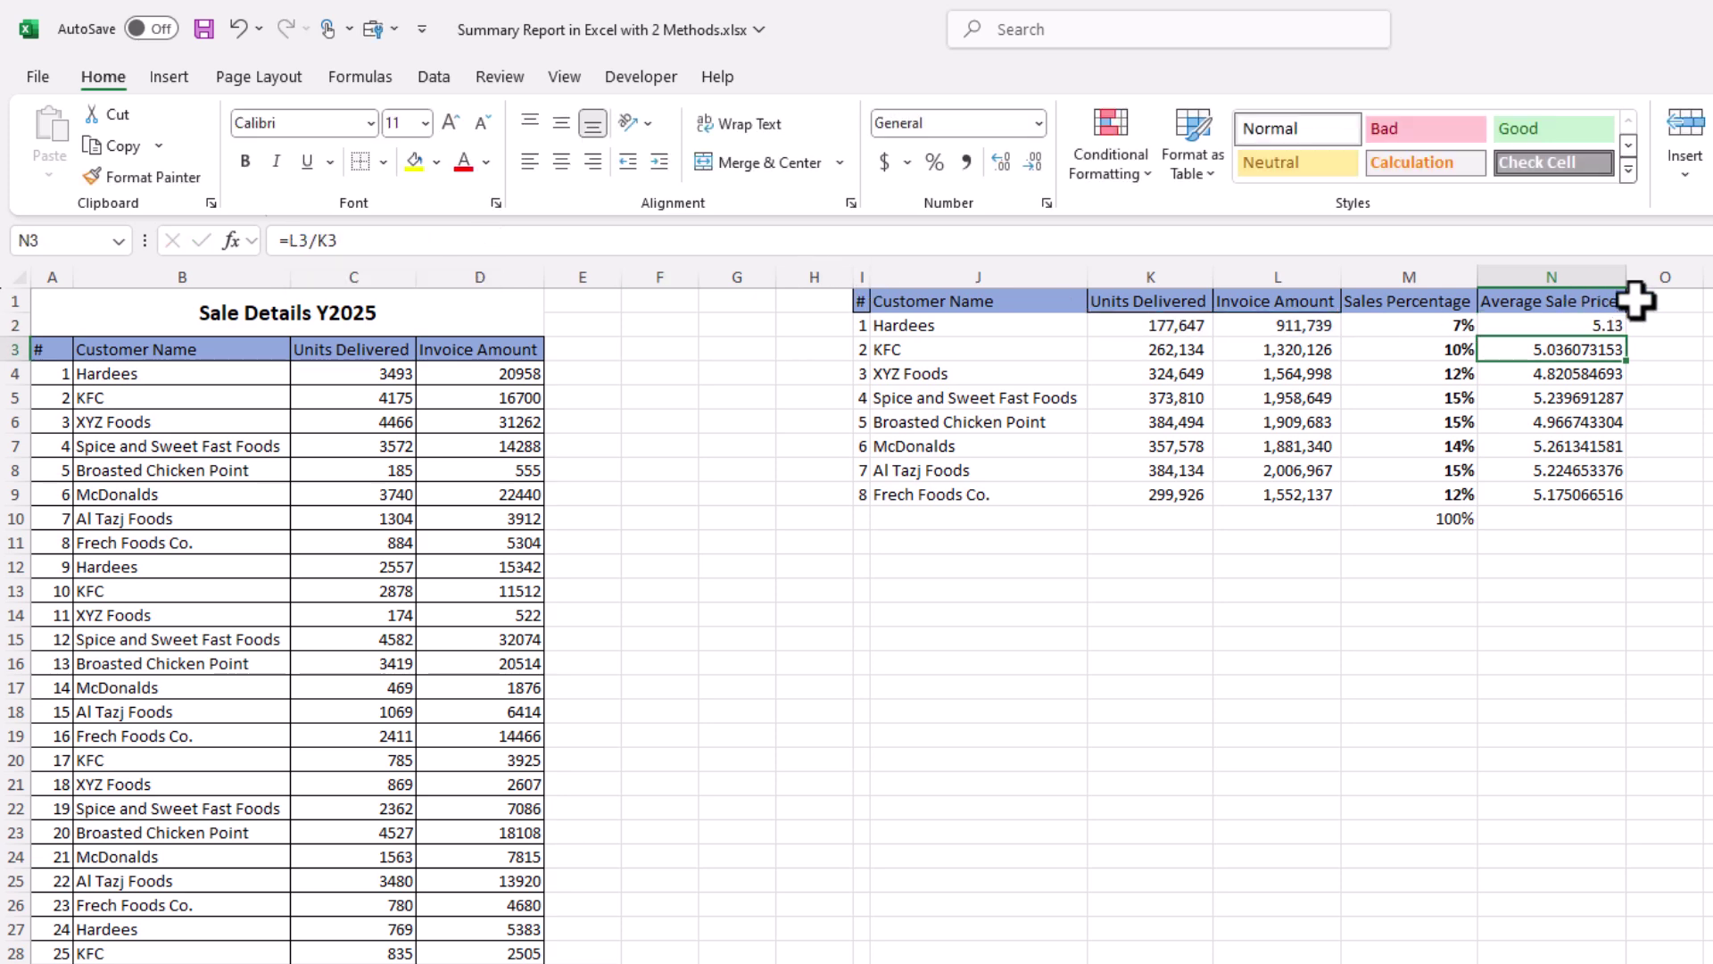
{"action": "left_click", "coordinate": [1588, 329]}
{"action": "left_click_drag", "start_coordinate": [1626, 336], "coordinate": [1622, 505]}
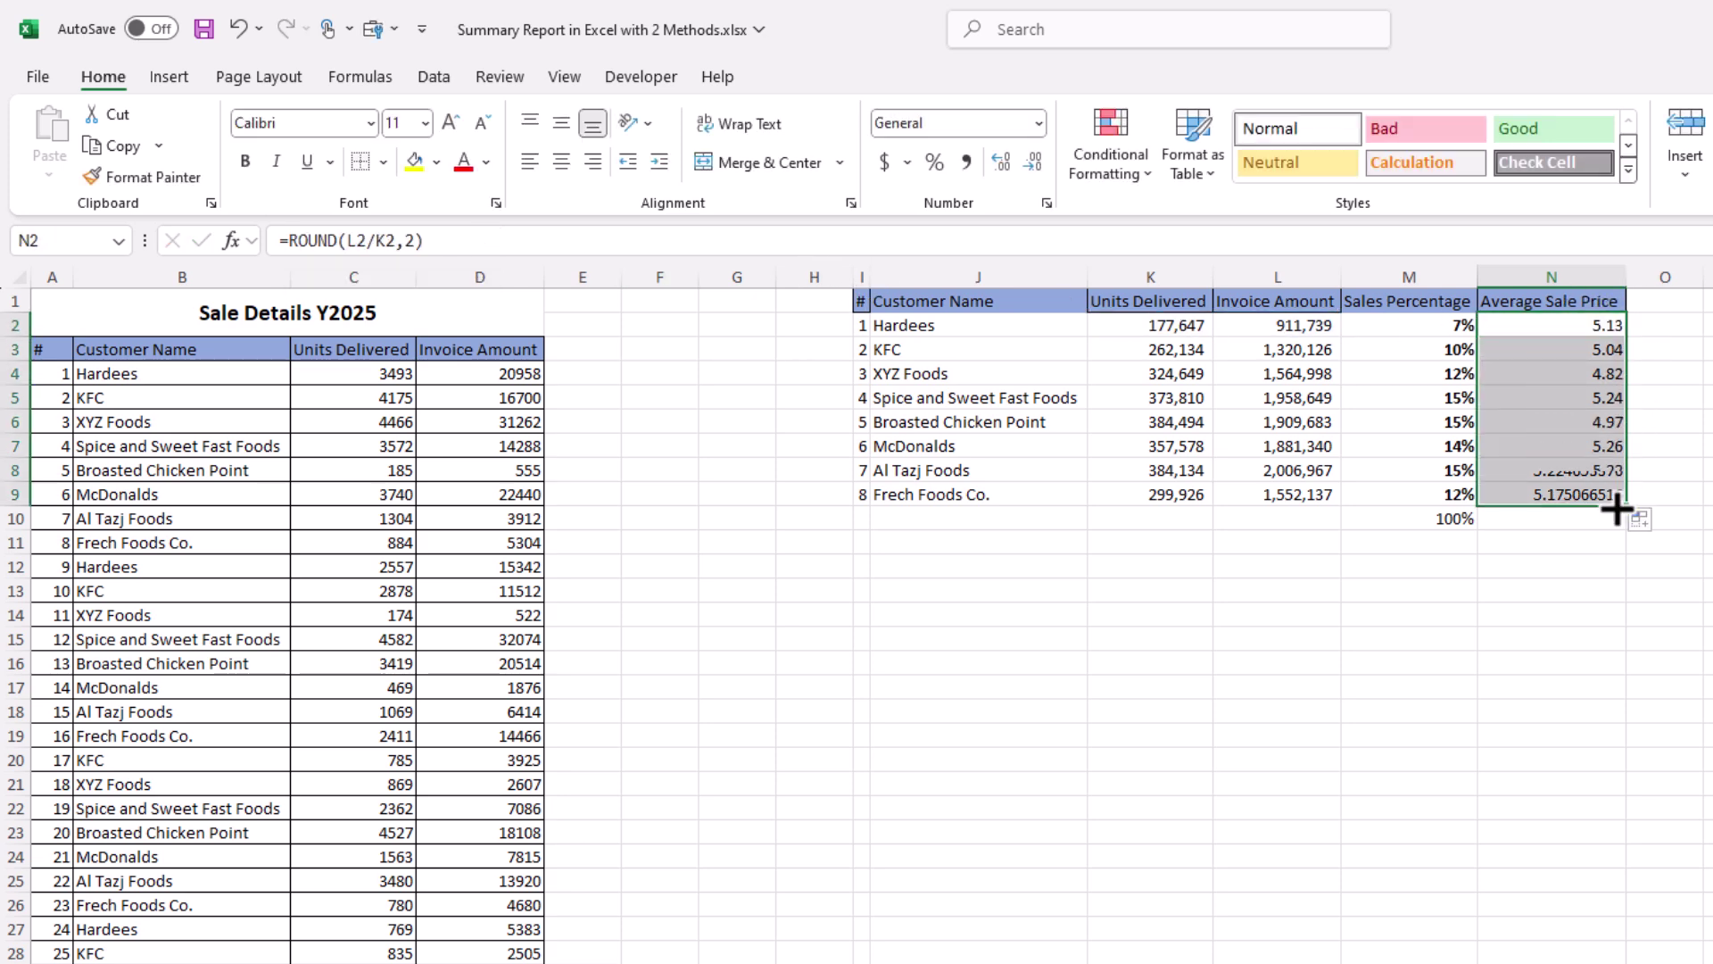
{"action": "left_click", "coordinate": [1597, 331]}
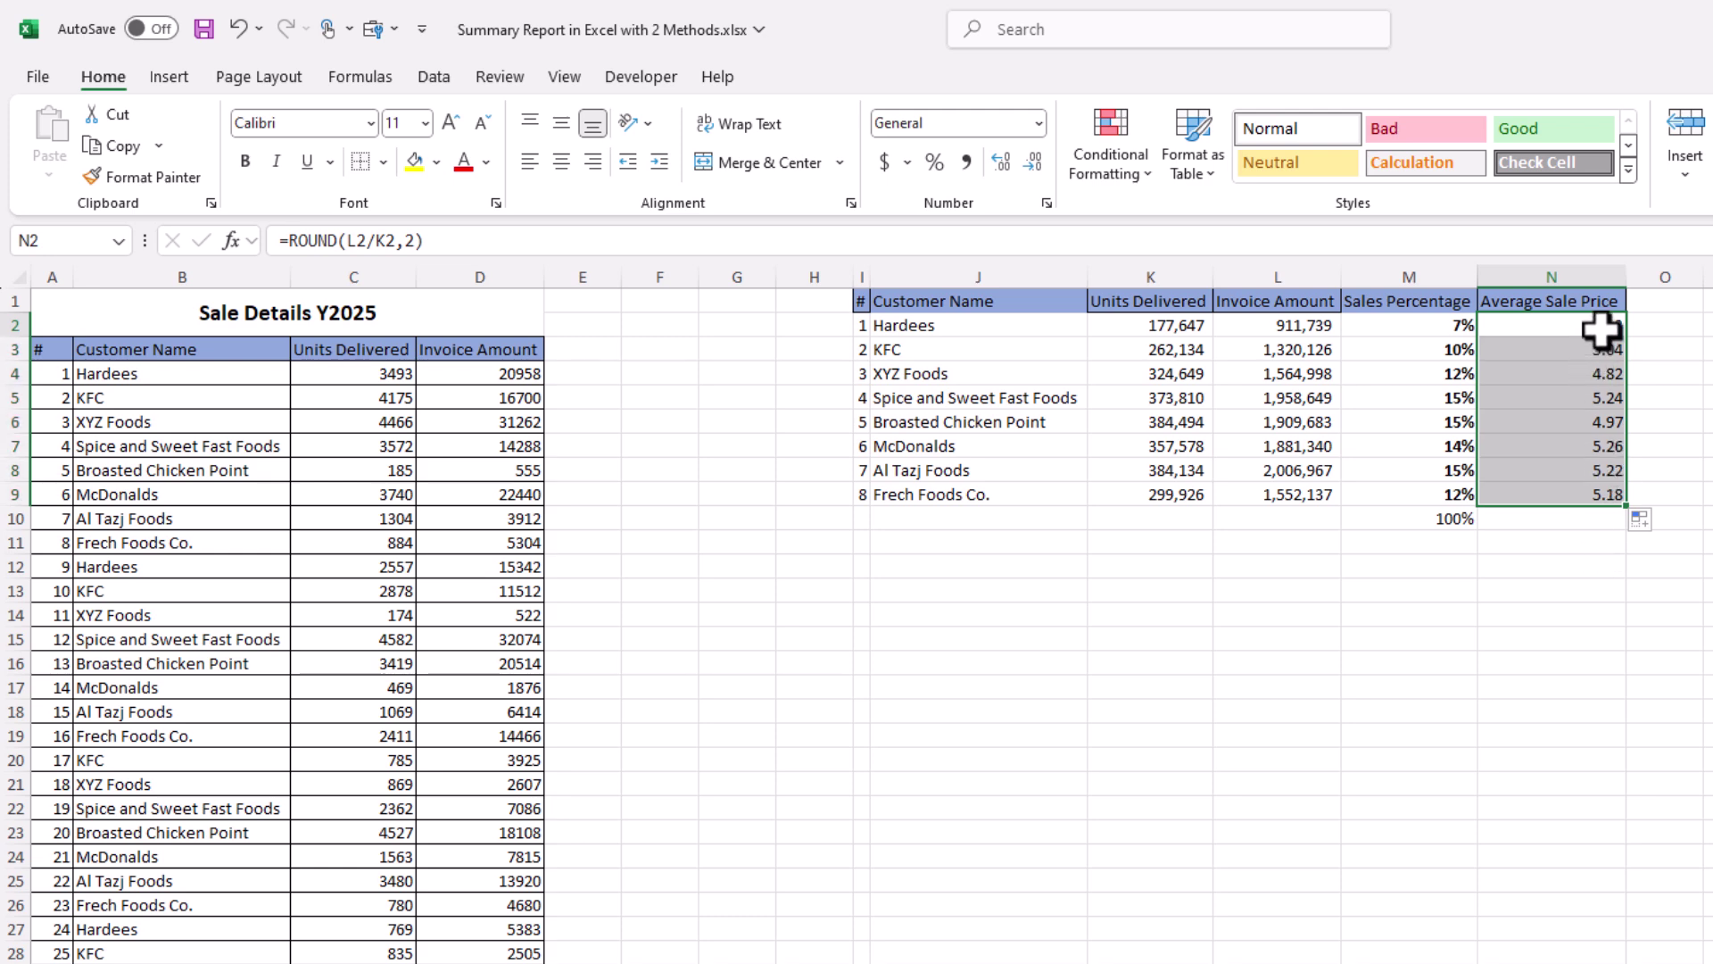
{"action": "left_click", "coordinate": [1030, 343]}
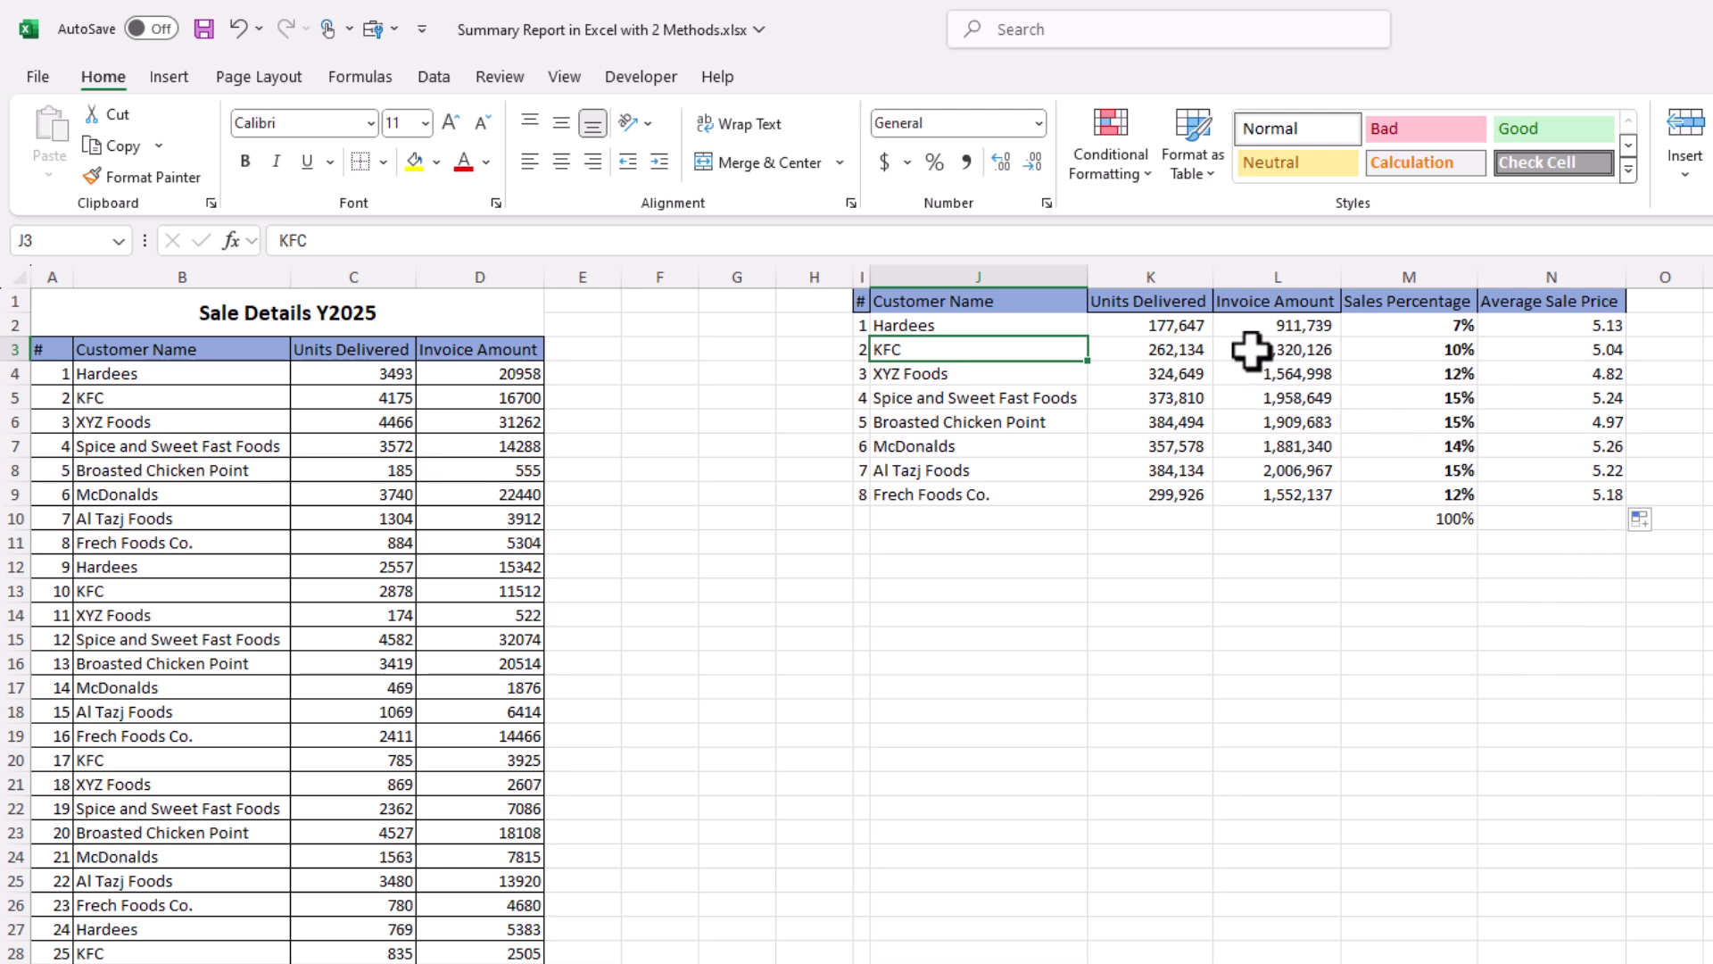
- Add the header 'Total Invoices' in O1 and autofit column O
{"action": "left_click", "coordinate": [1071, 330]}
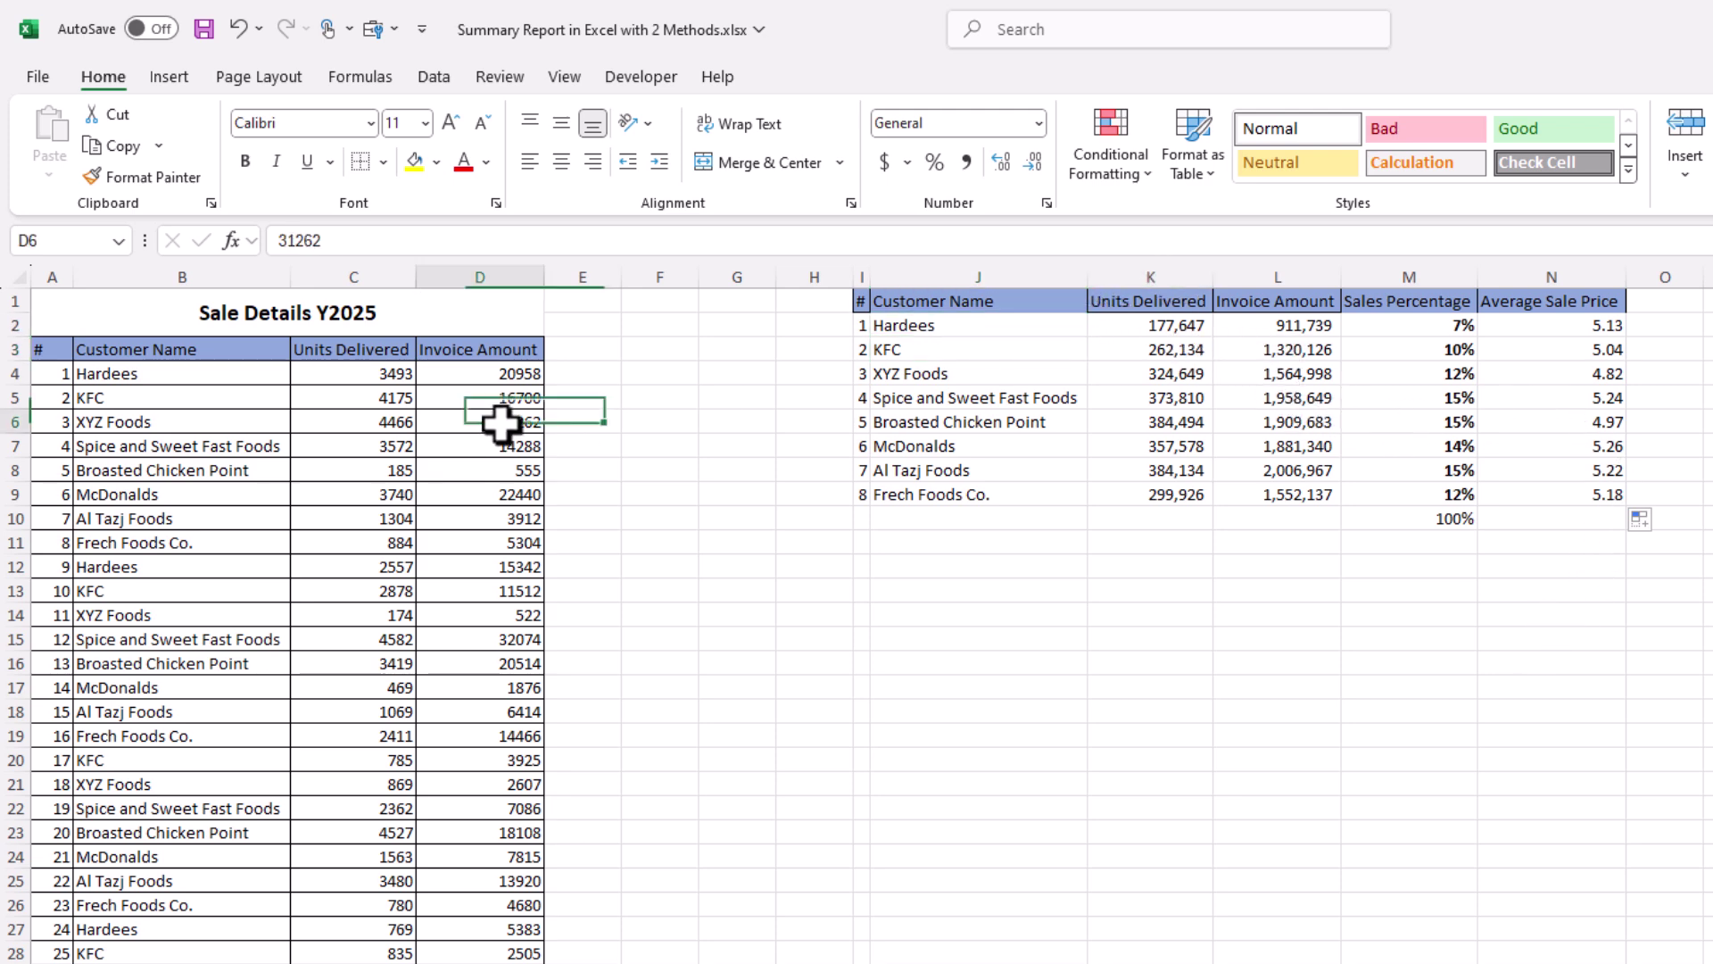
{"action": "left_click_drag", "start_coordinate": [497, 422], "coordinate": [497, 543]}
{"action": "left_click", "coordinate": [901, 328]}
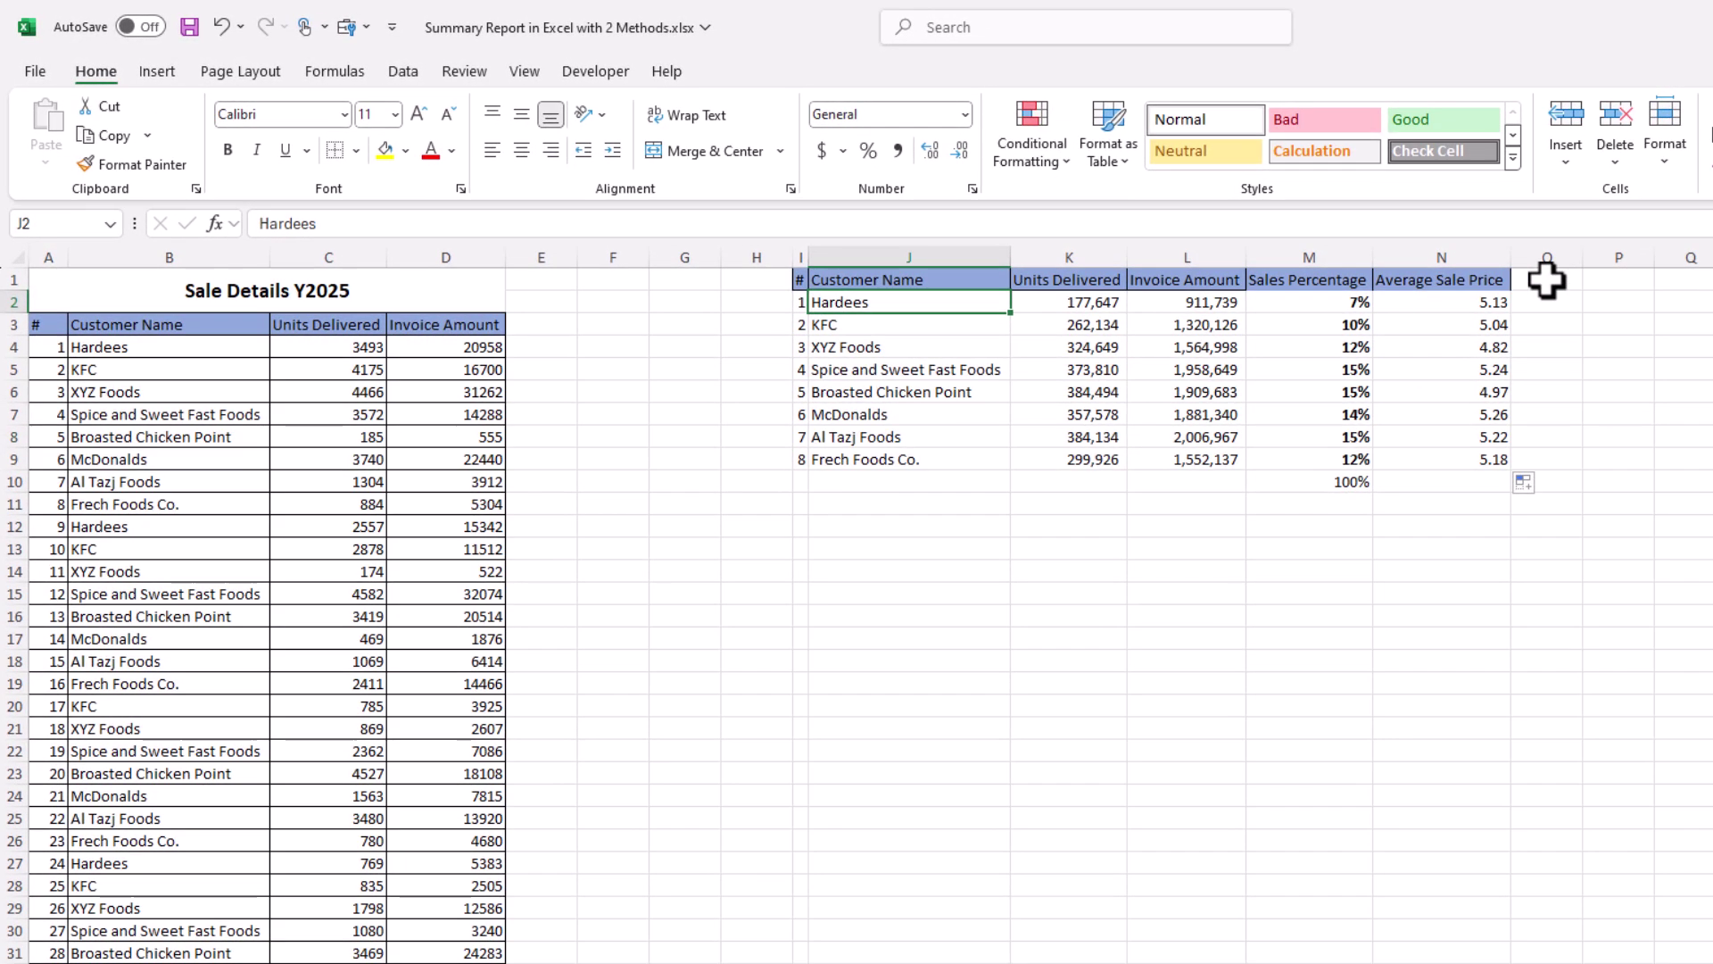
{"action": "left_click", "coordinate": [1661, 301]}
{"action": "type", "text": "Total"}
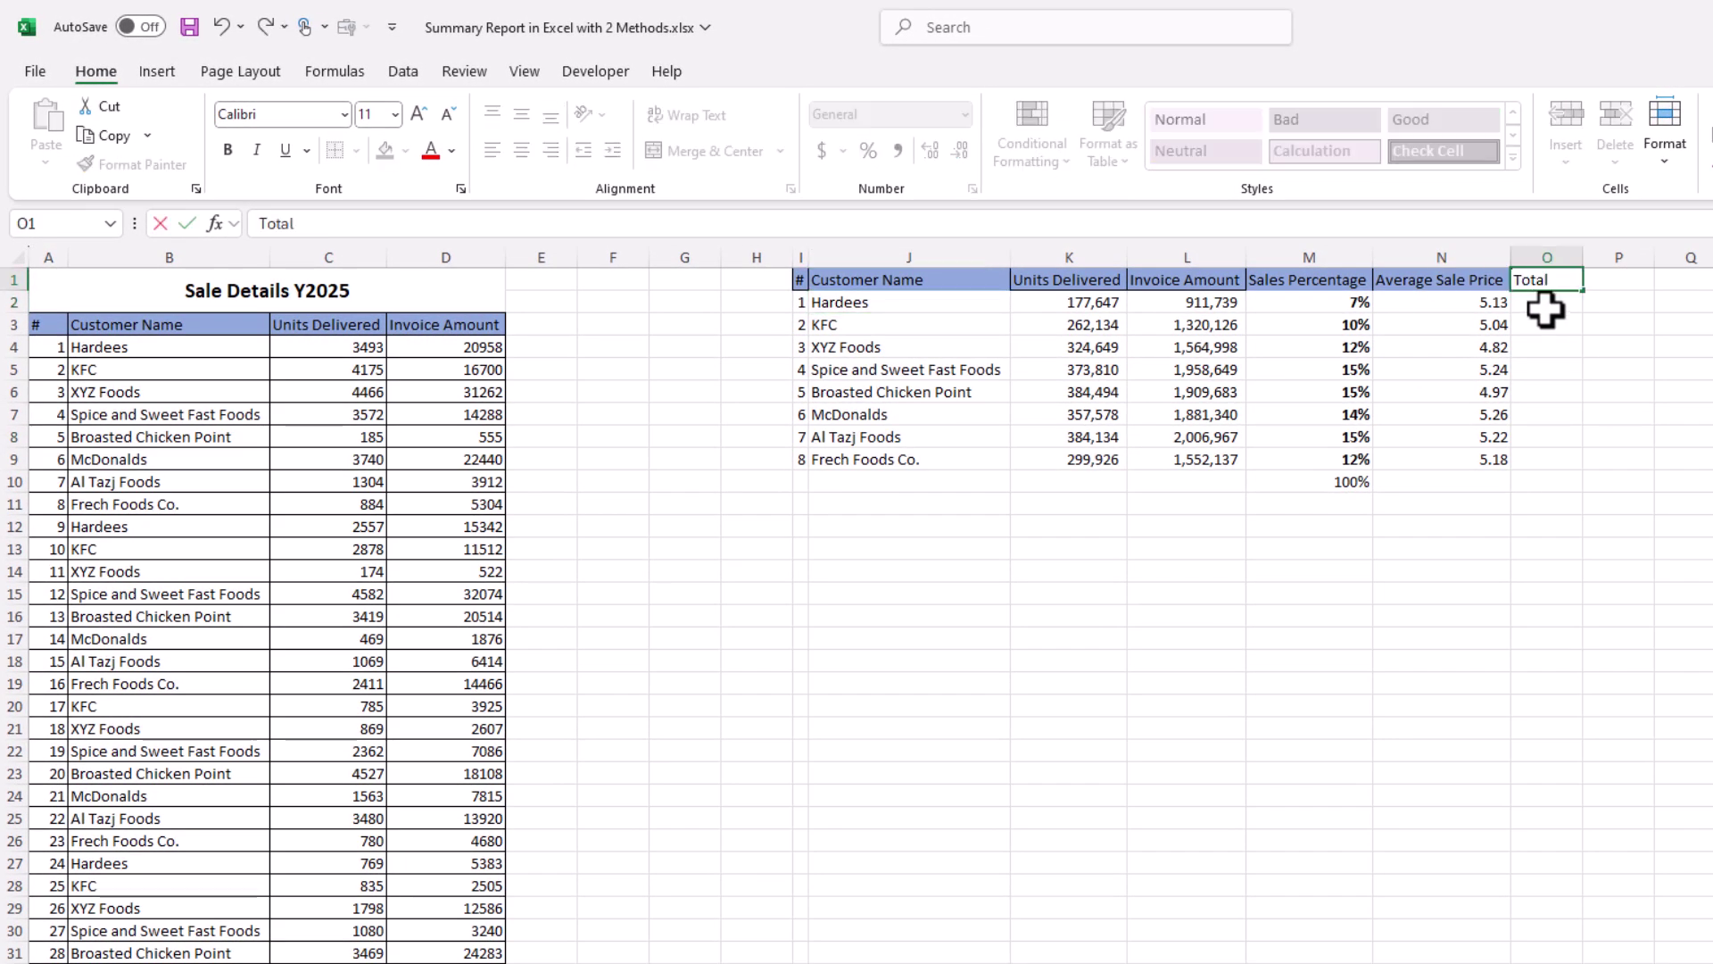
{"action": "type", "text": " Invoices"}
{"action": "key", "text": "Return"}
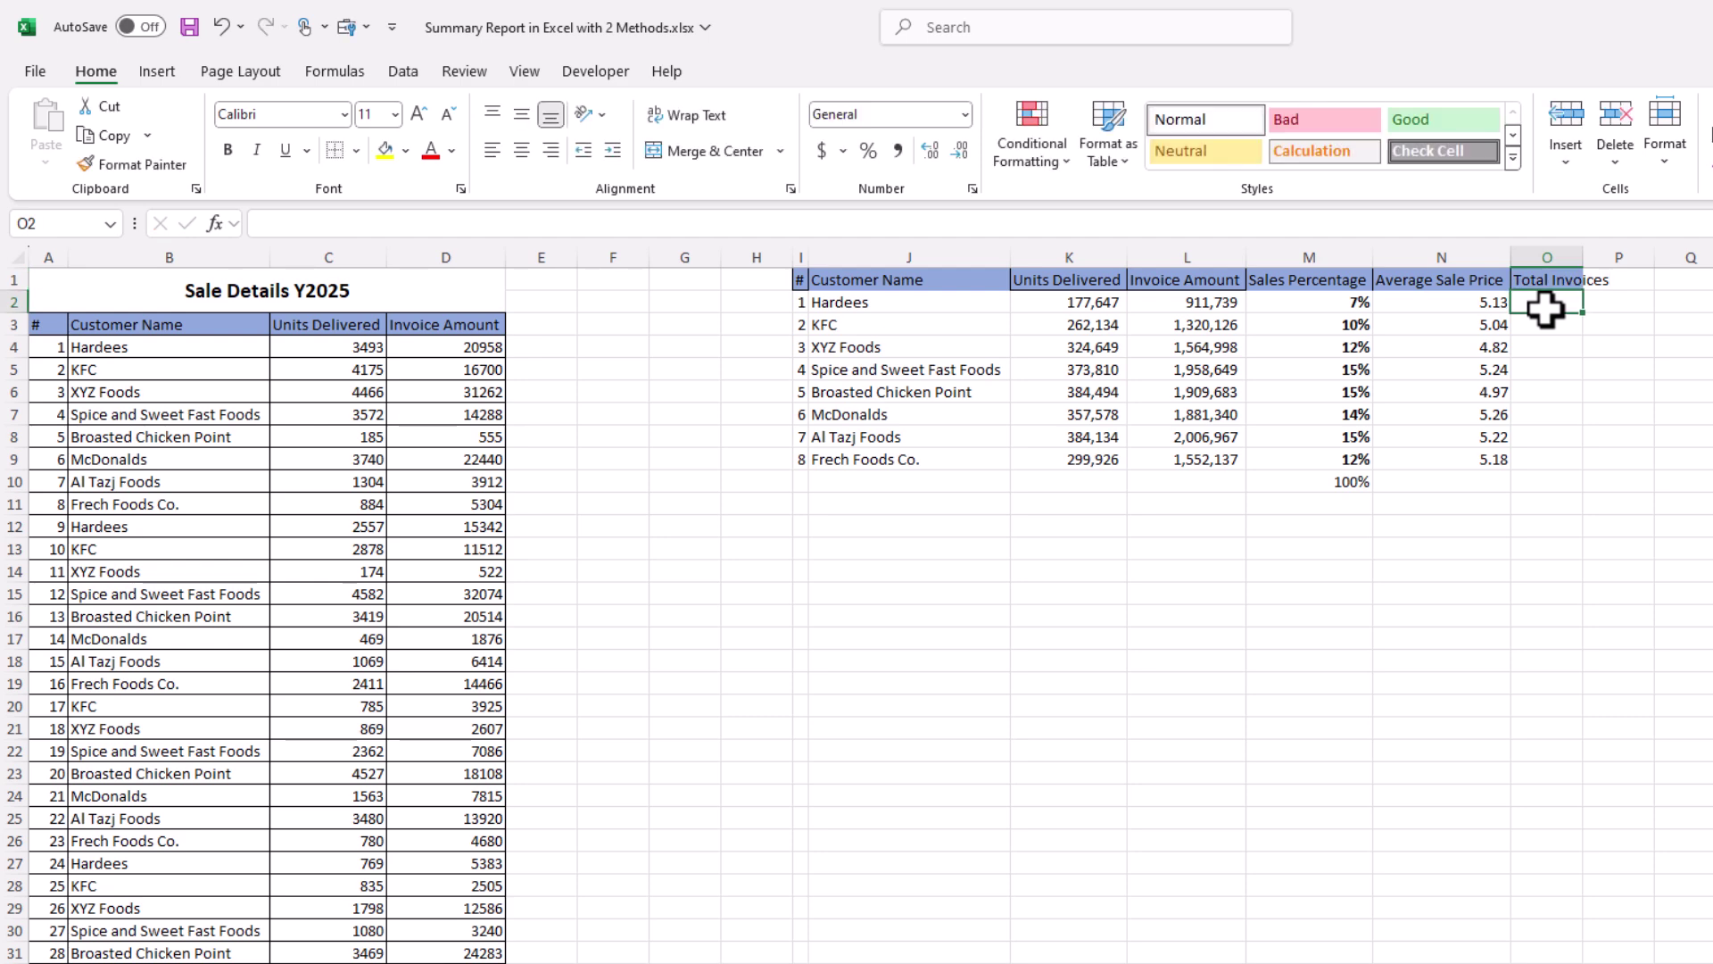
{"action": "double_click", "coordinate": [1589, 260]}
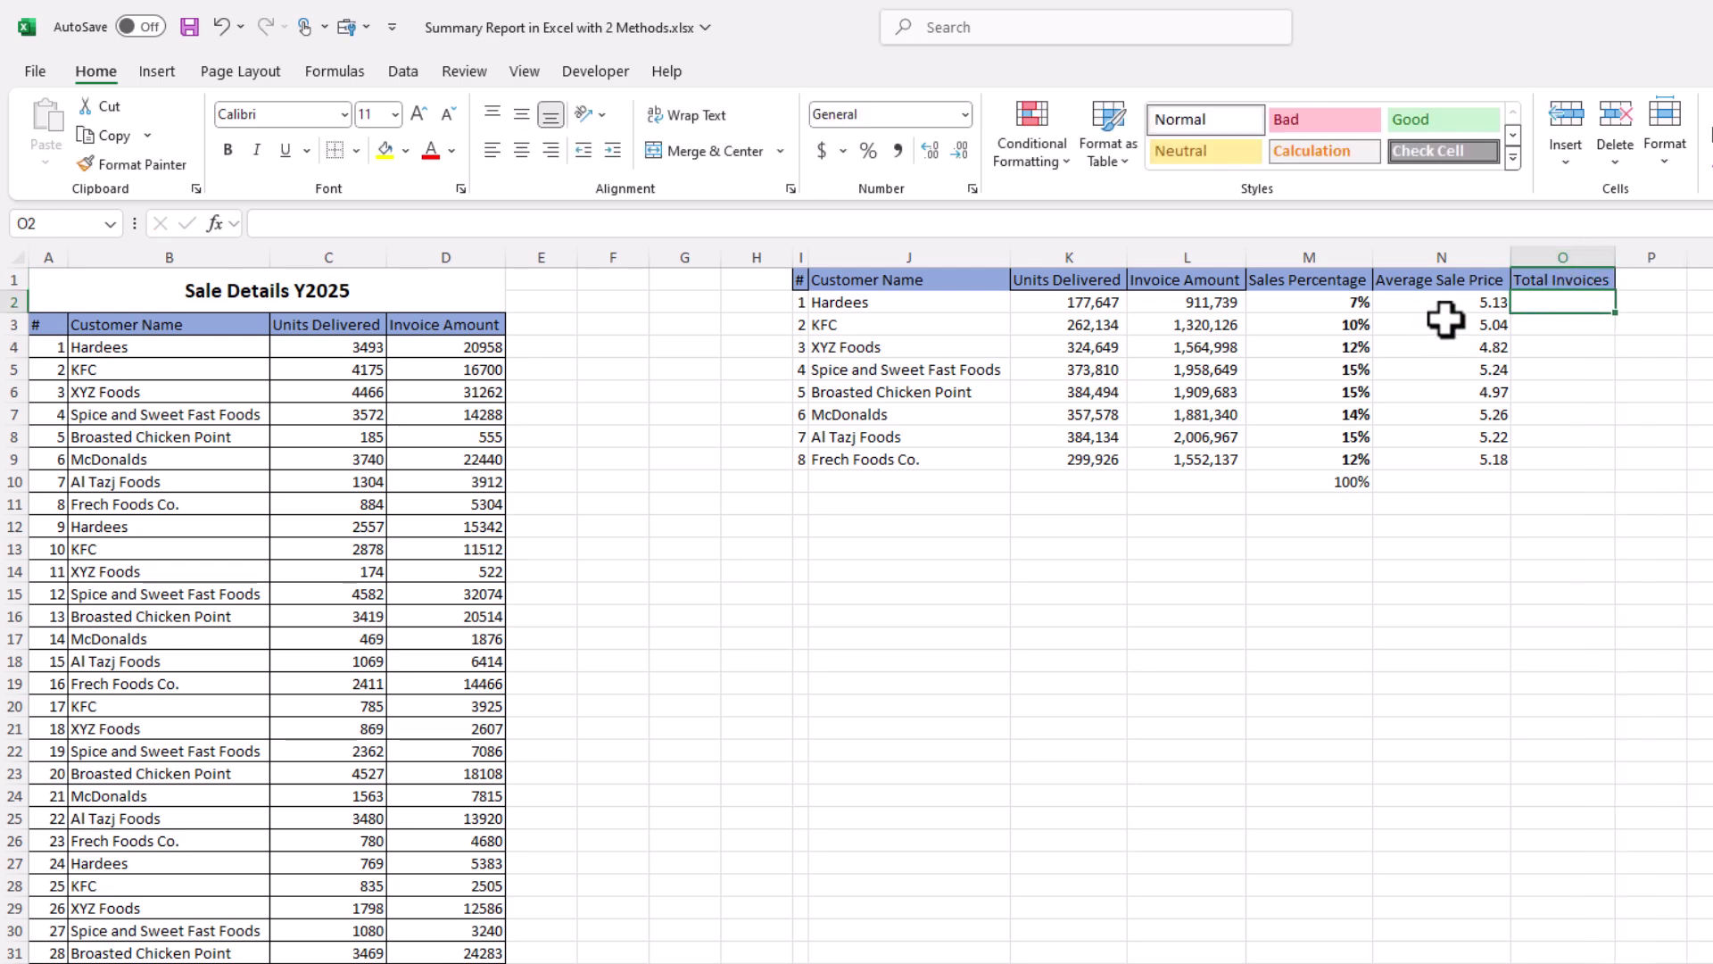
{"action": "left_click_drag", "start_coordinate": [477, 393], "coordinate": [468, 505]}
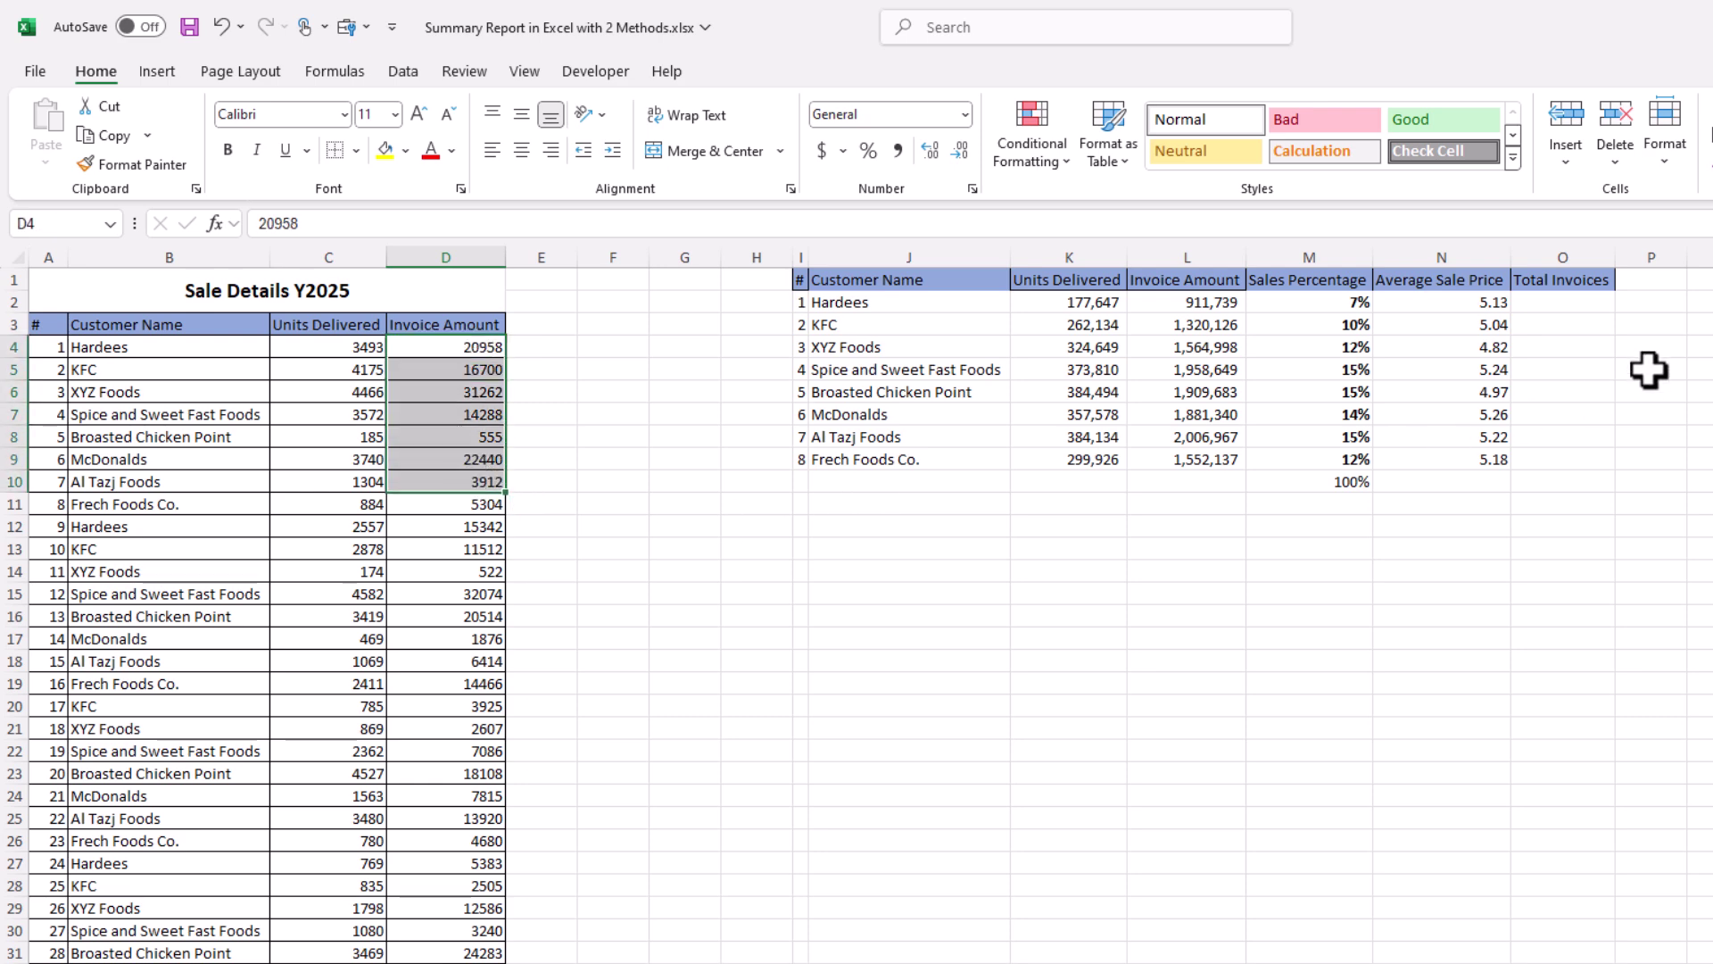
- Enter =COUNTIF($B$4:$B$1009,J2) in O2 to count Hardees' 66 invoices
{"action": "left_click", "coordinate": [1584, 306]}
{"action": "type", "text": "="}
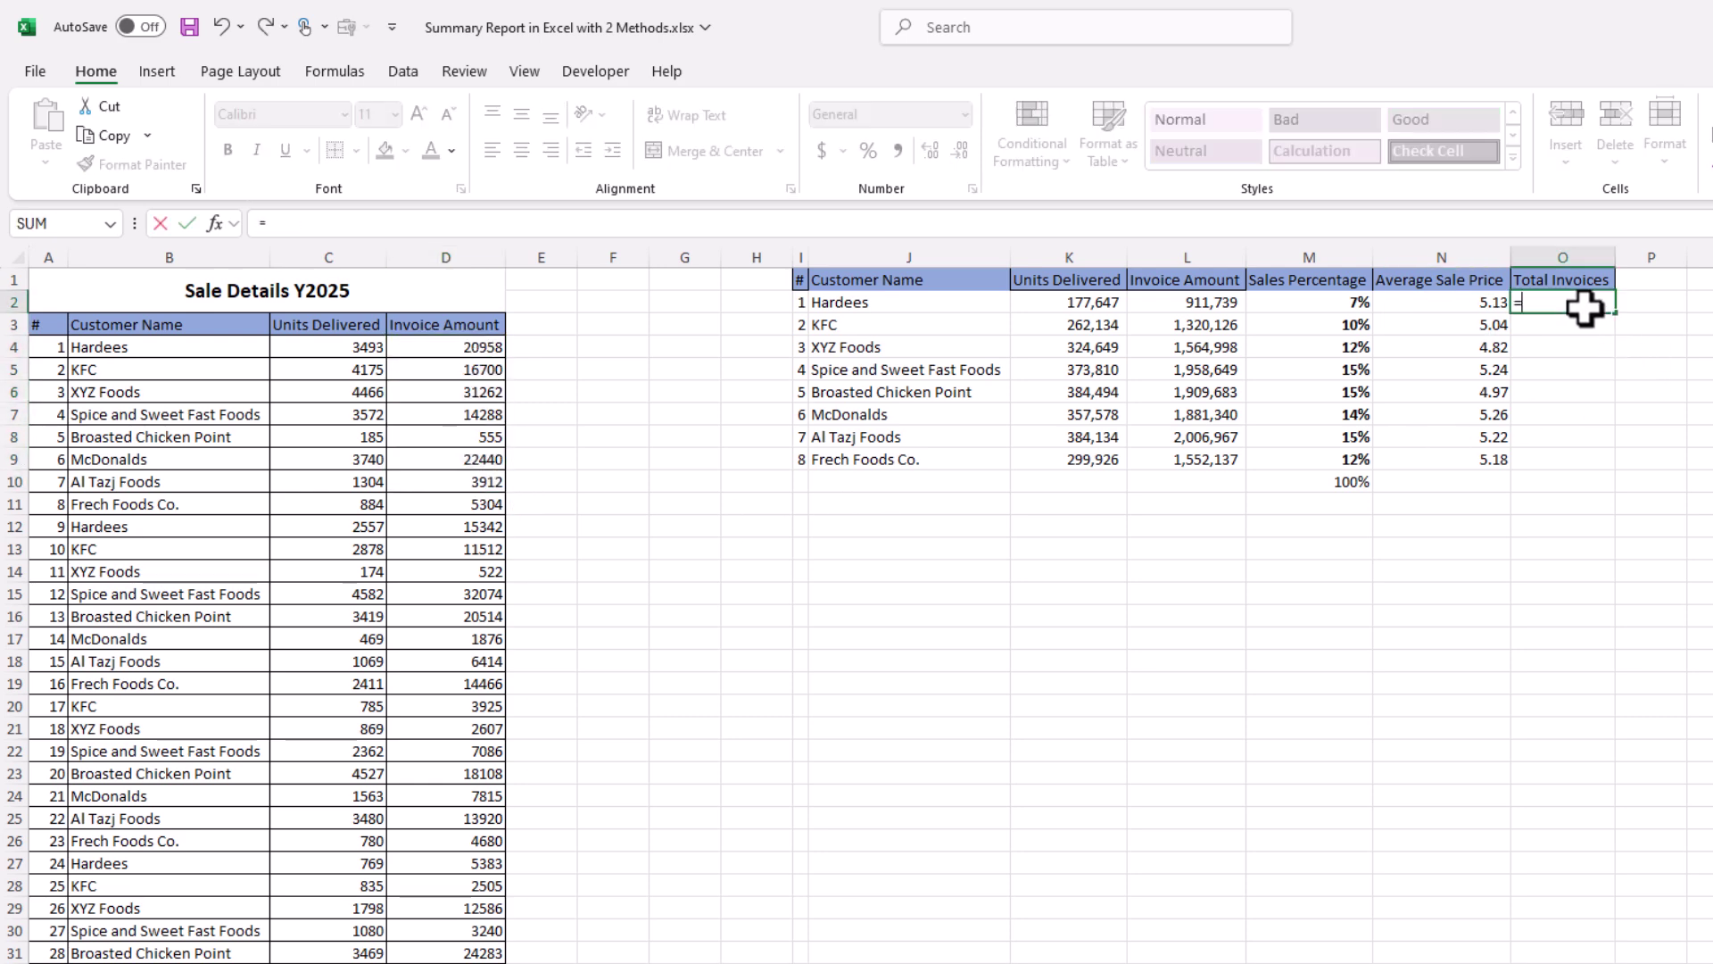
{"action": "type", "text": "countif"}
{"action": "key", "text": "Tab"}
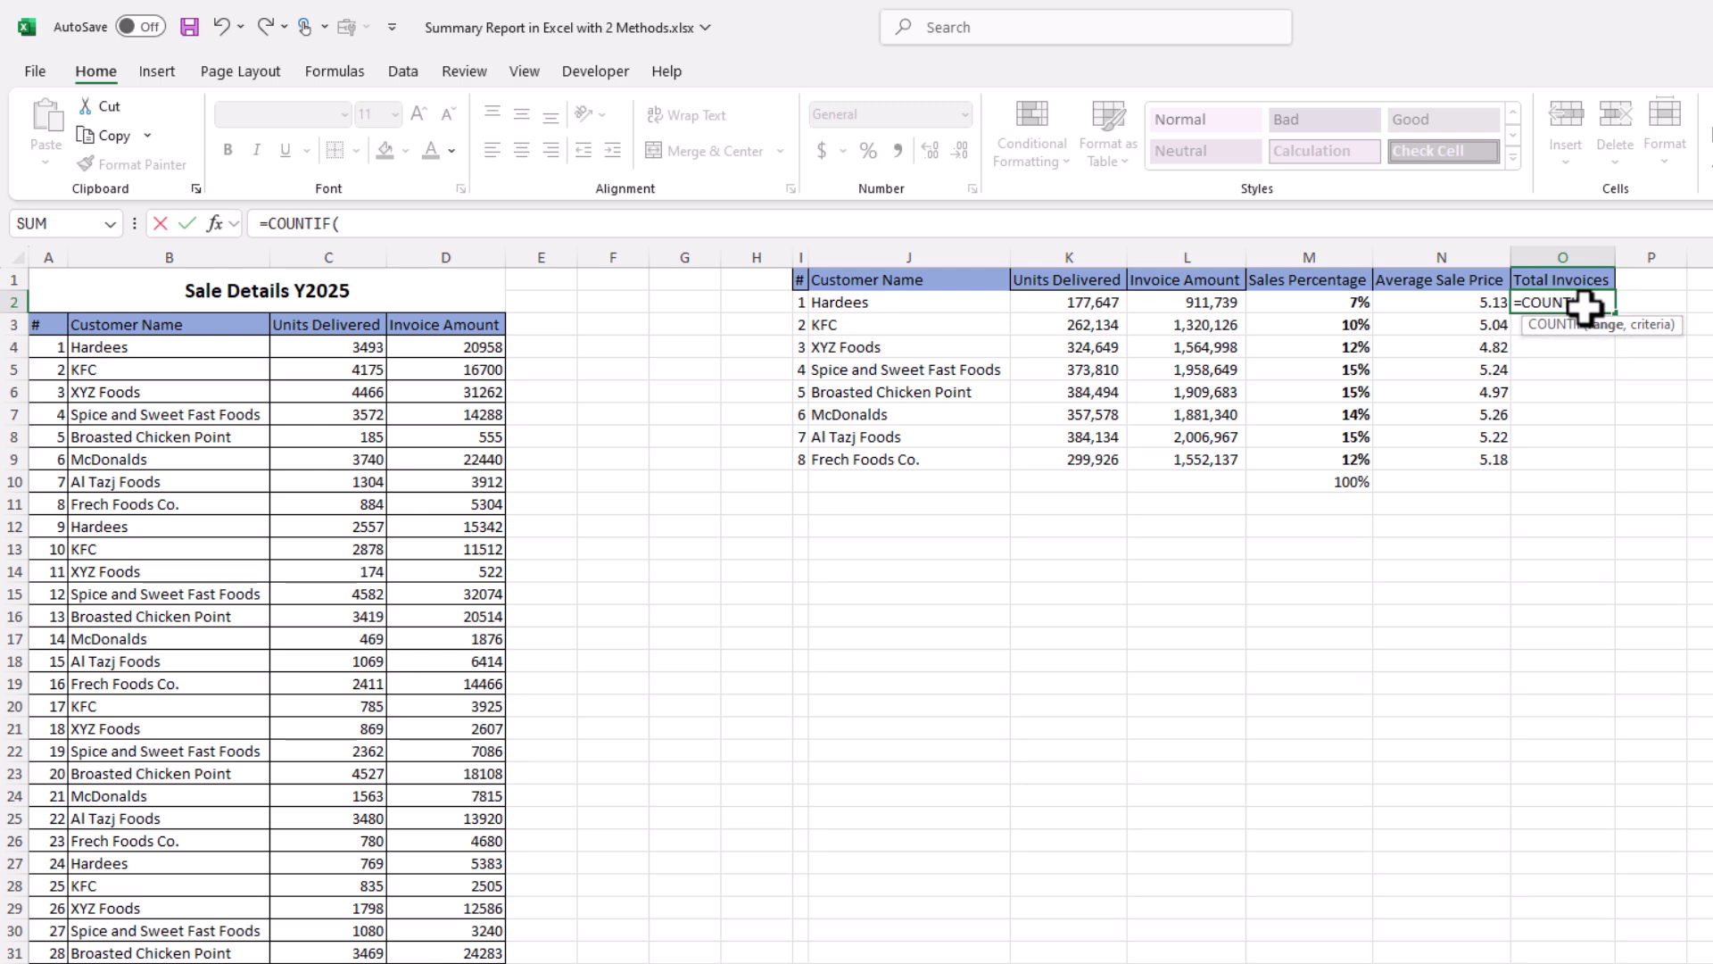
{"action": "left_click", "coordinate": [205, 349]}
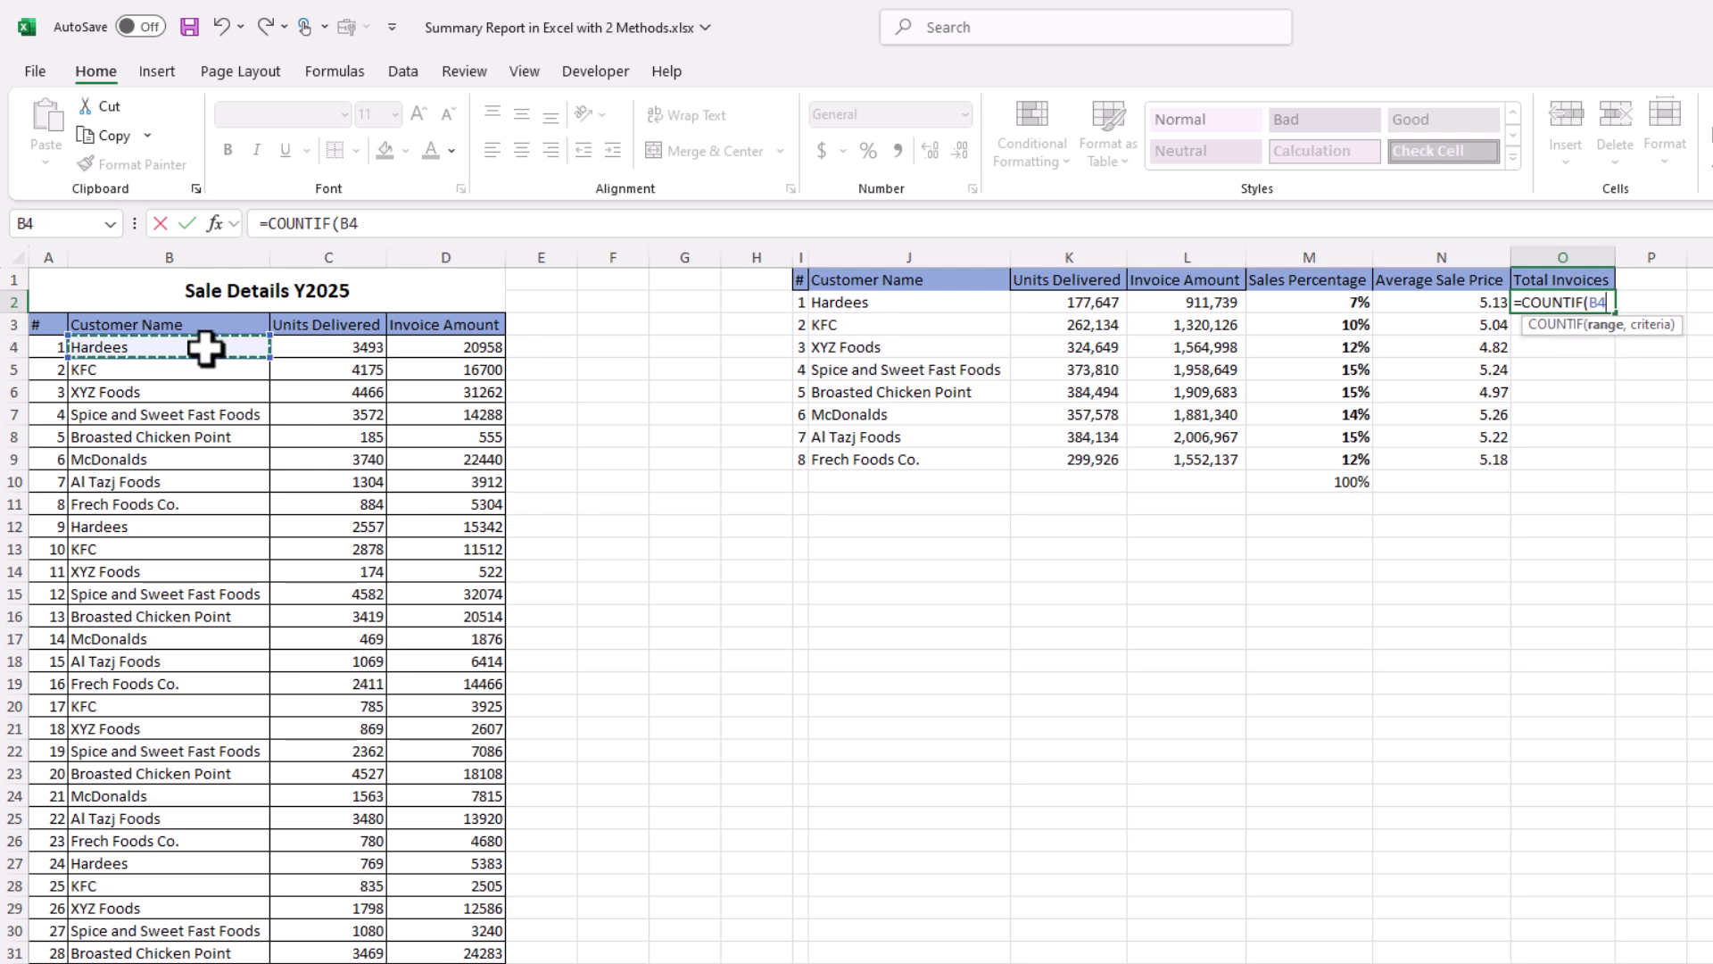
{"action": "key", "text": "ctrl+shift+Down"}
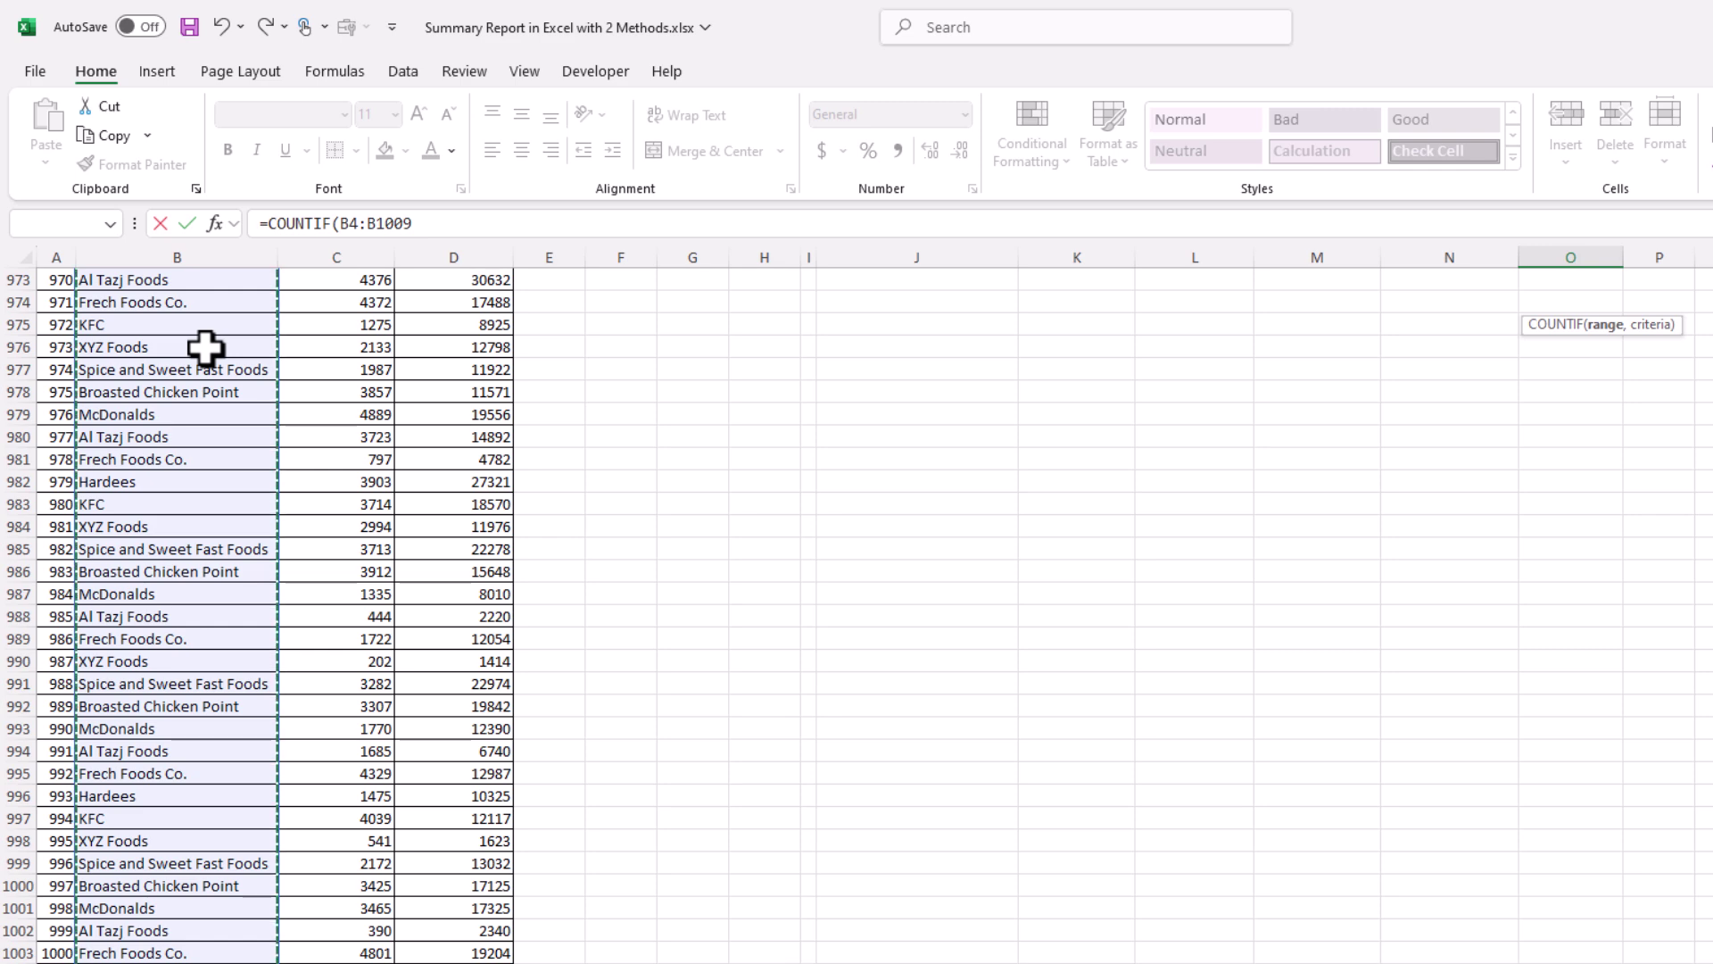
{"action": "key", "text": "F4"}
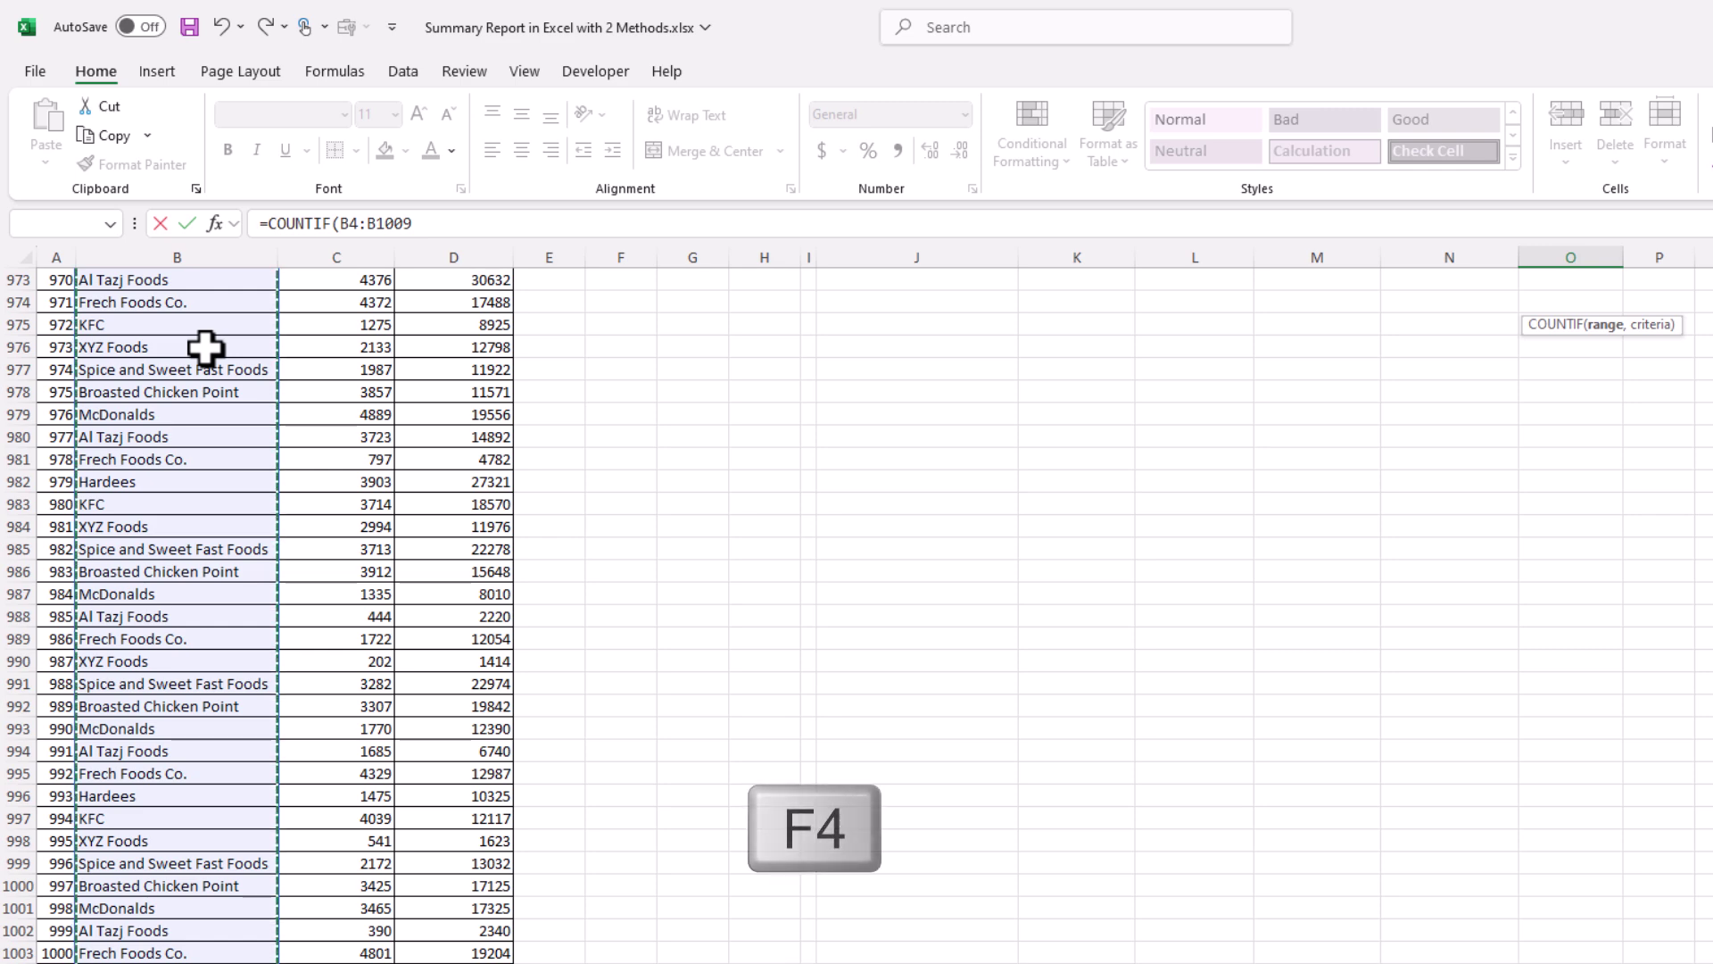
{"action": "type", "text": ","}
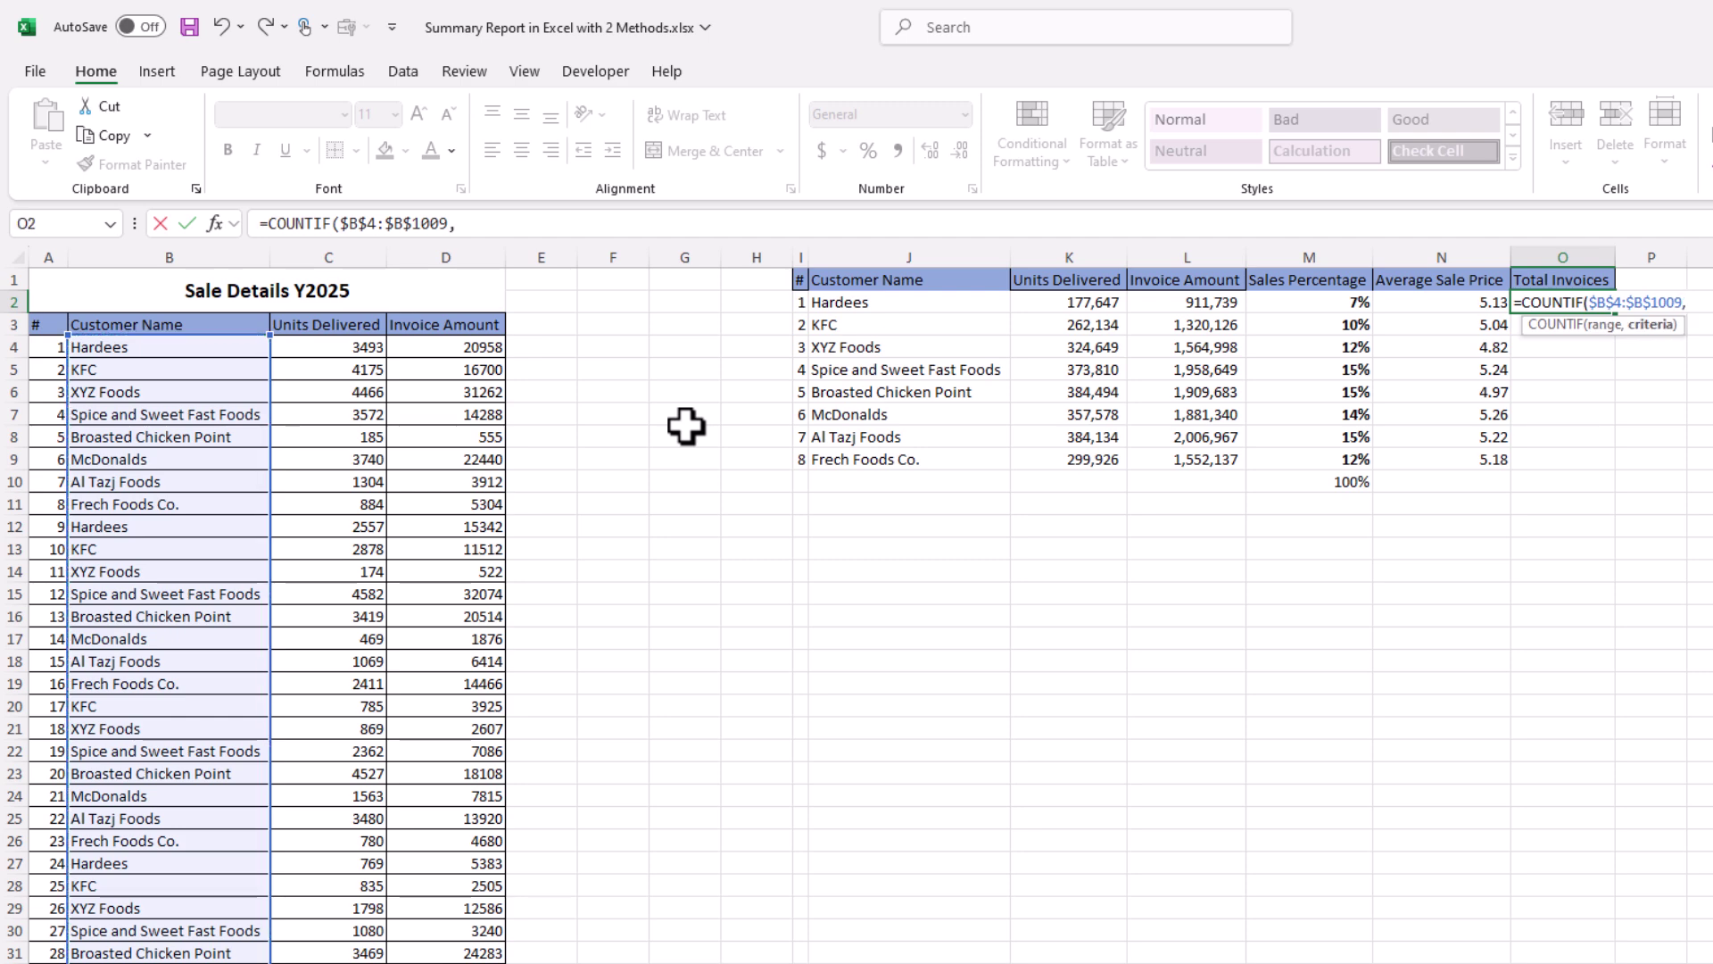
{"action": "left_click", "coordinate": [879, 305]}
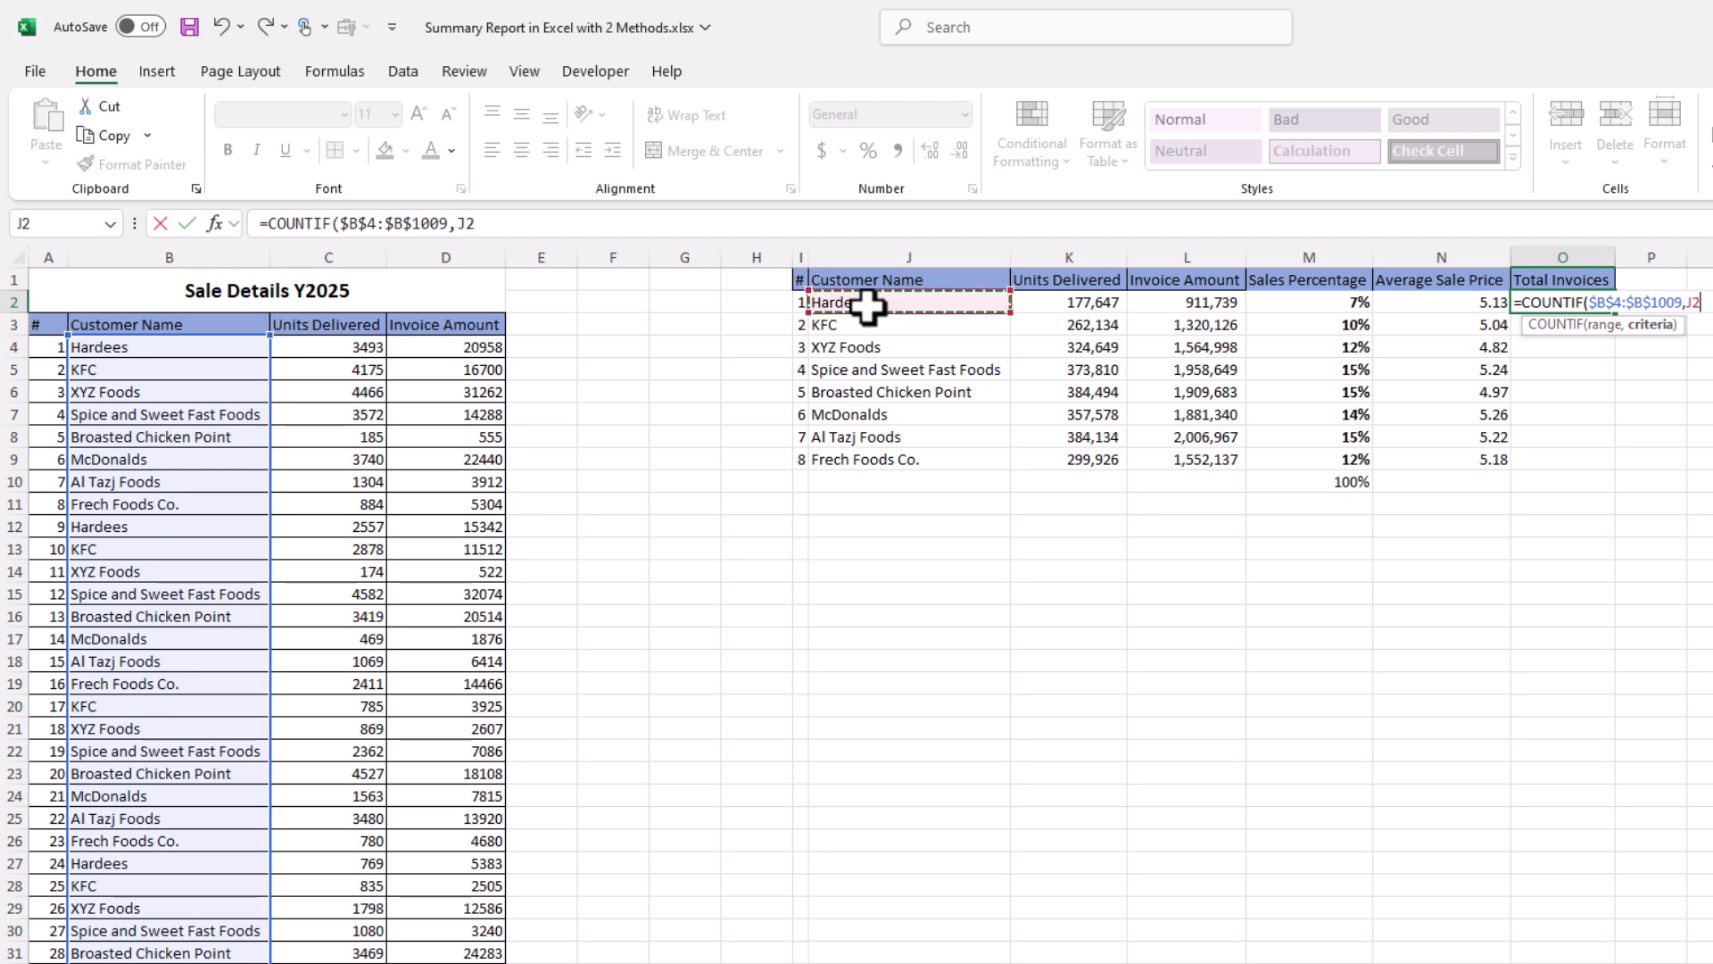
{"action": "key", "text": "Return"}
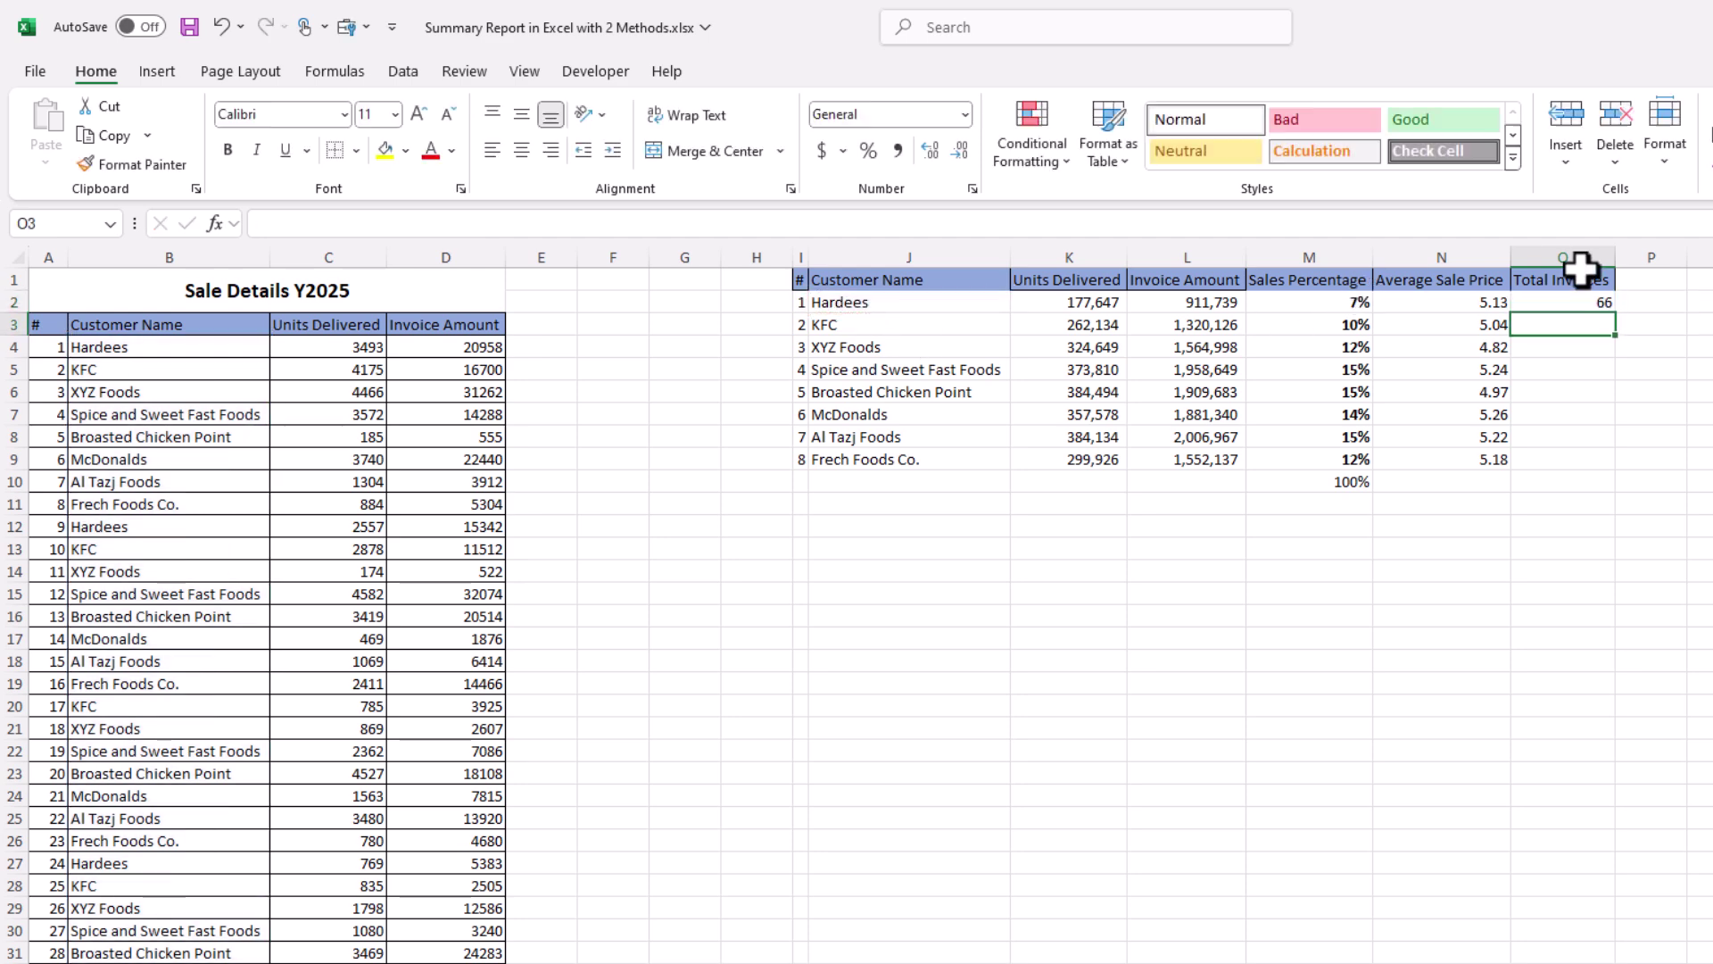
{"action": "left_click", "coordinate": [1607, 305]}
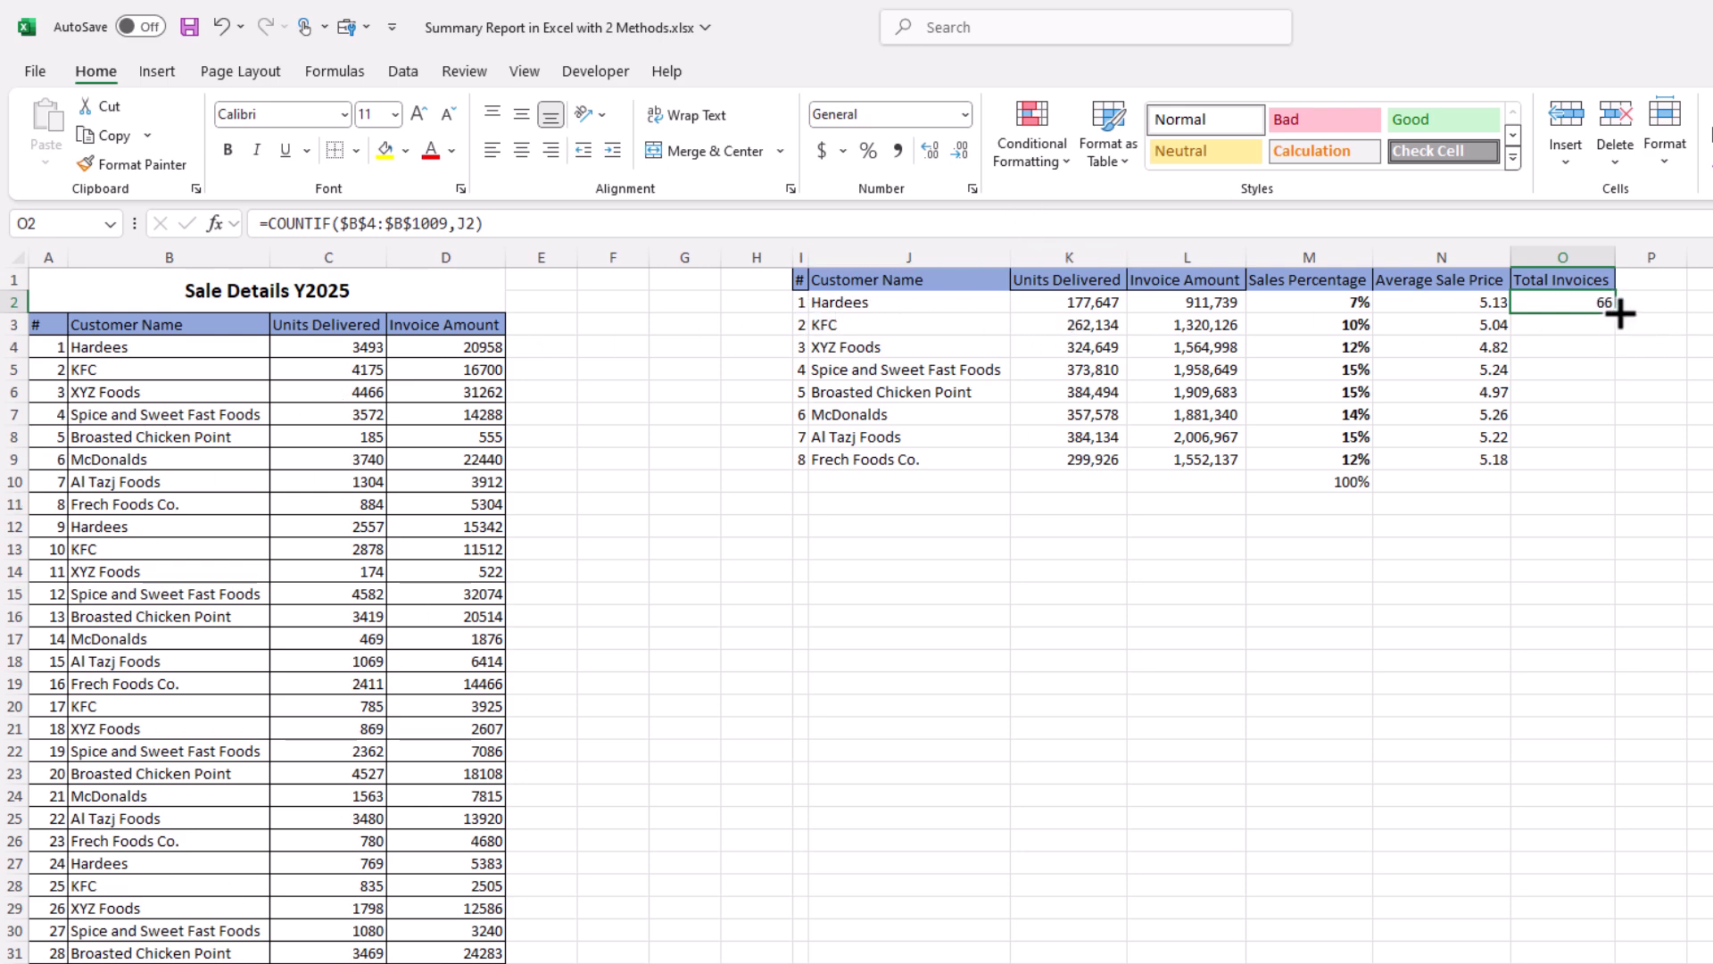
- Fill the COUNTIF formula down to O9 and AutoSum the counts to 1006 in O10
{"action": "left_click_drag", "start_coordinate": [1621, 312], "coordinate": [1598, 466]}
{"action": "left_click", "coordinate": [1561, 482]}
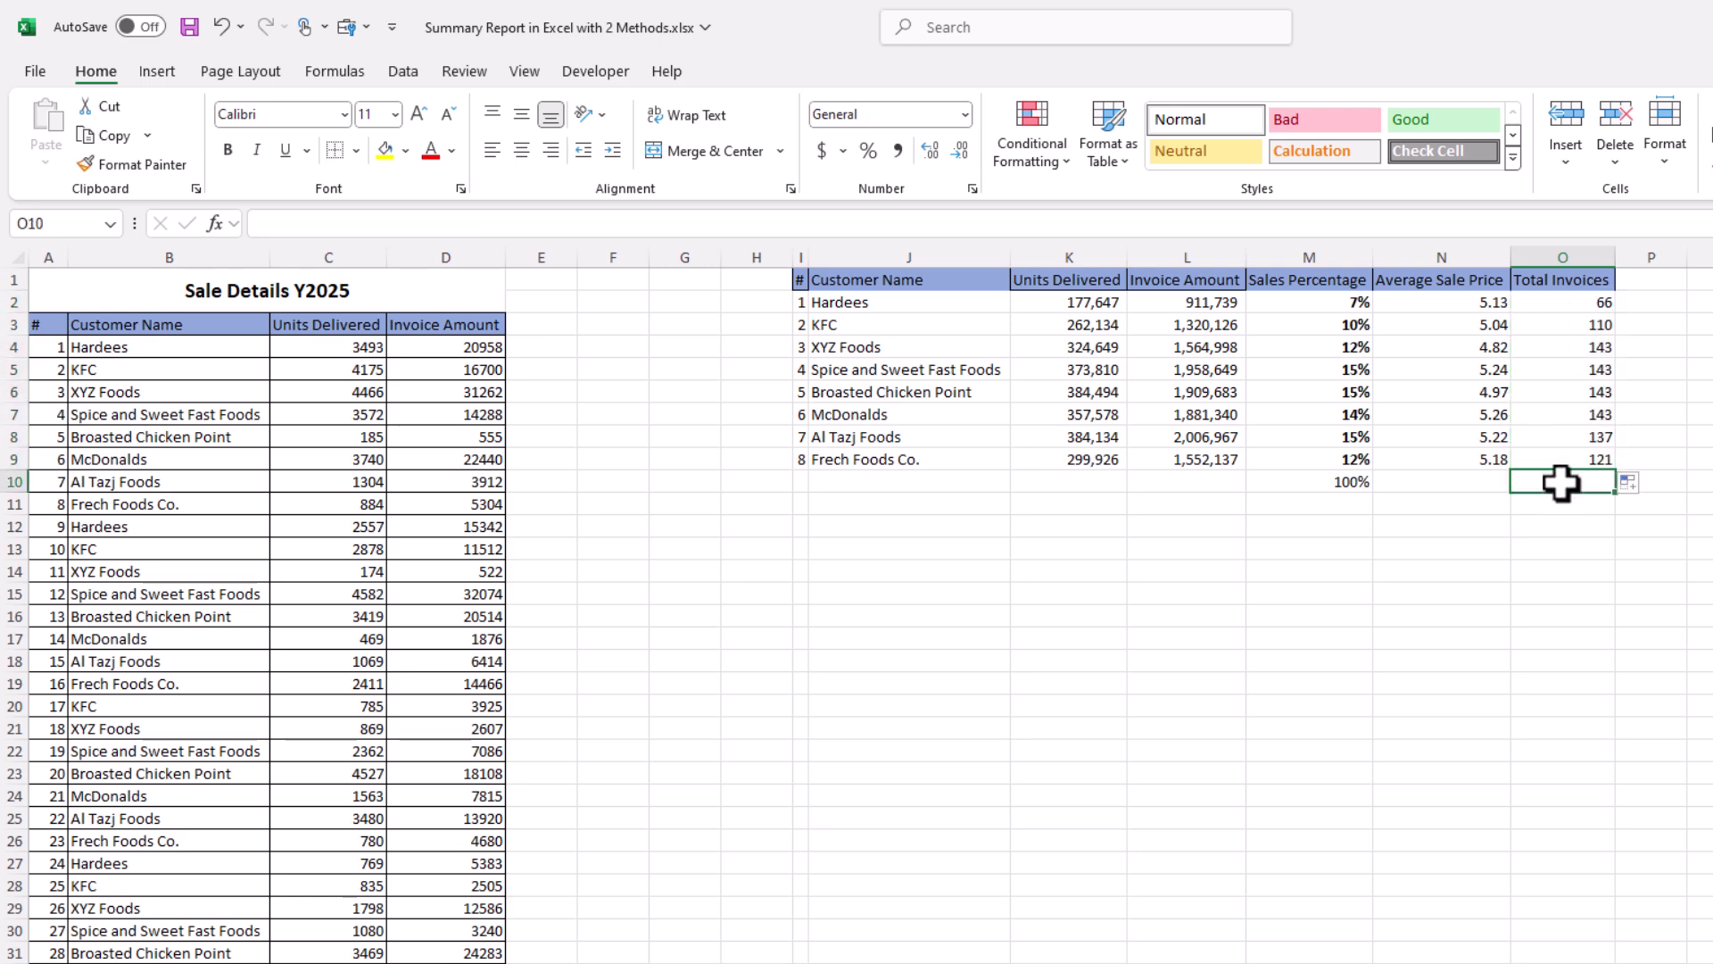
{"action": "key", "text": "alt+equal"}
{"action": "key", "text": "Return"}
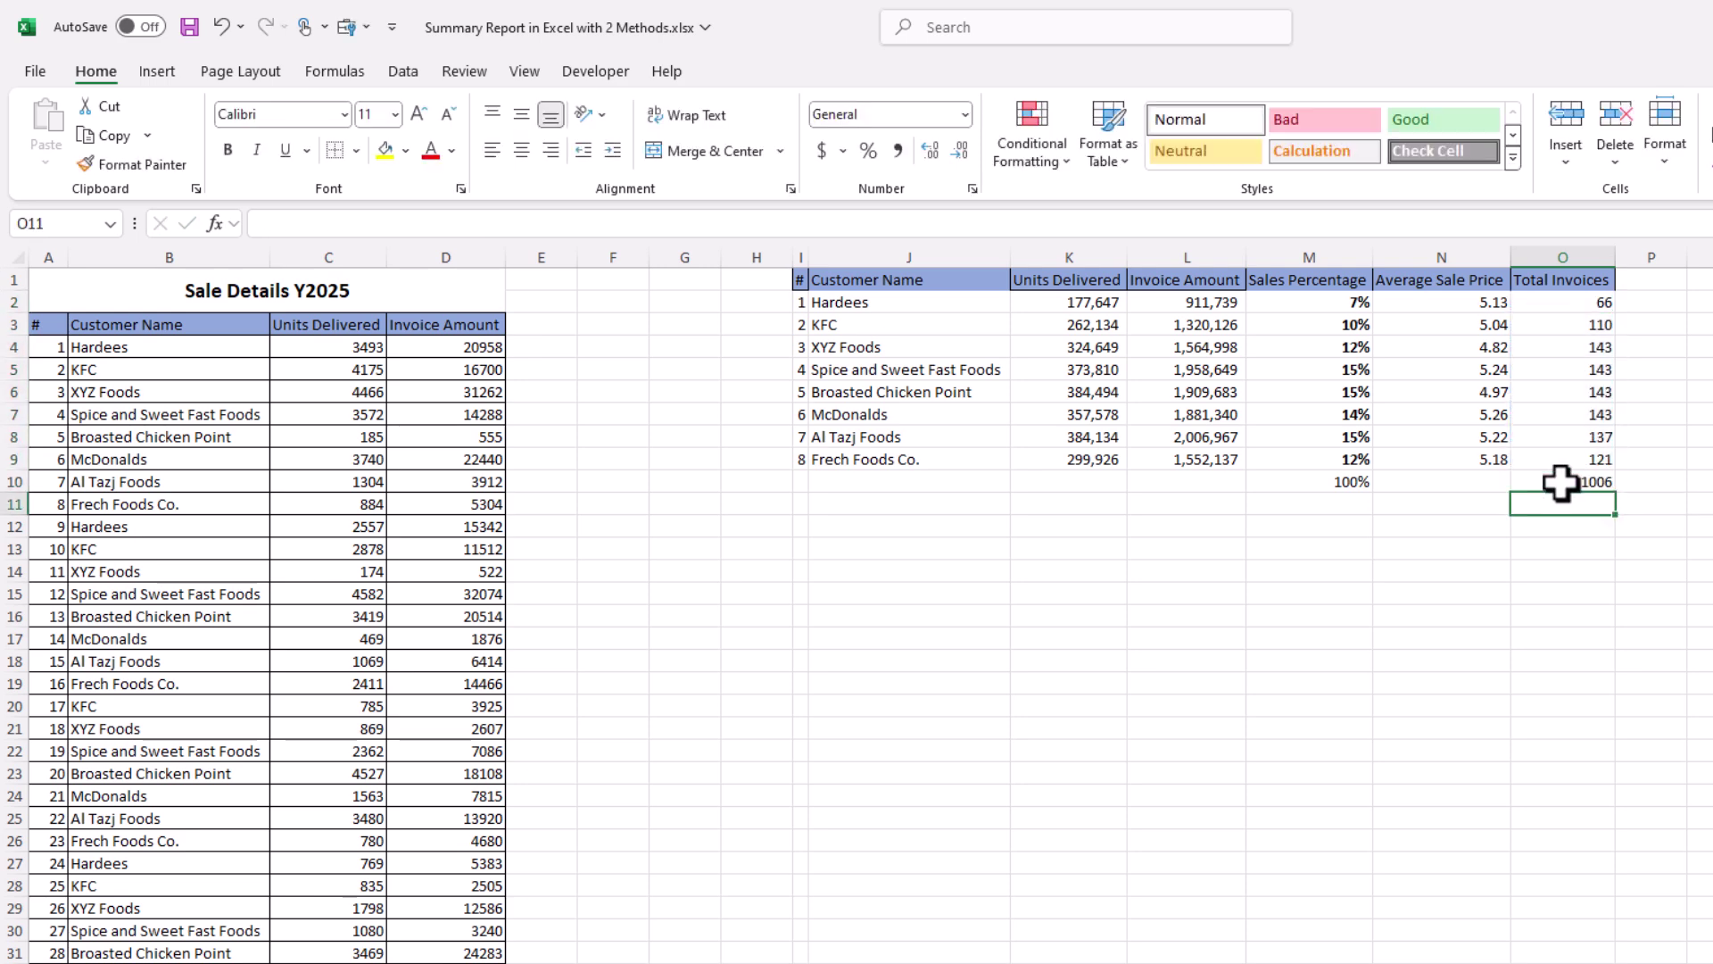
{"action": "left_click", "coordinate": [1562, 482]}
- Review the sales records, the O10 total formula and the customers' invoice counts
{"action": "left_click_drag", "start_coordinate": [142, 371], "coordinate": [479, 789]}
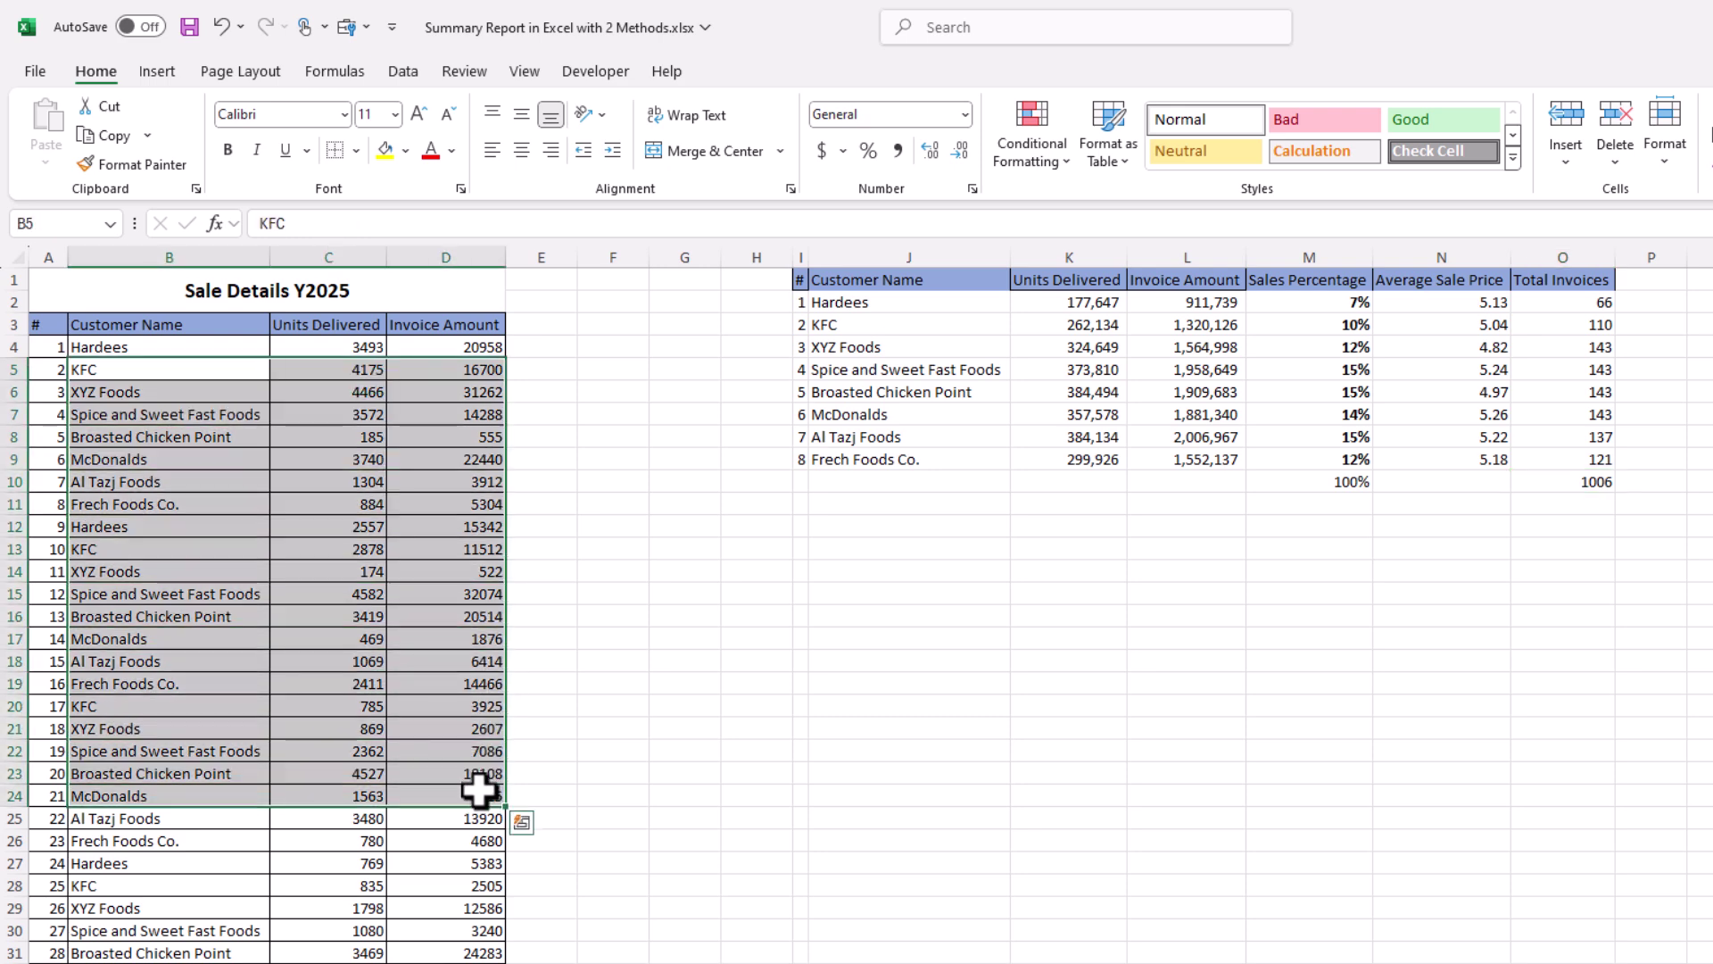
{"action": "left_click", "coordinate": [1608, 503]}
{"action": "left_click", "coordinate": [1598, 485]}
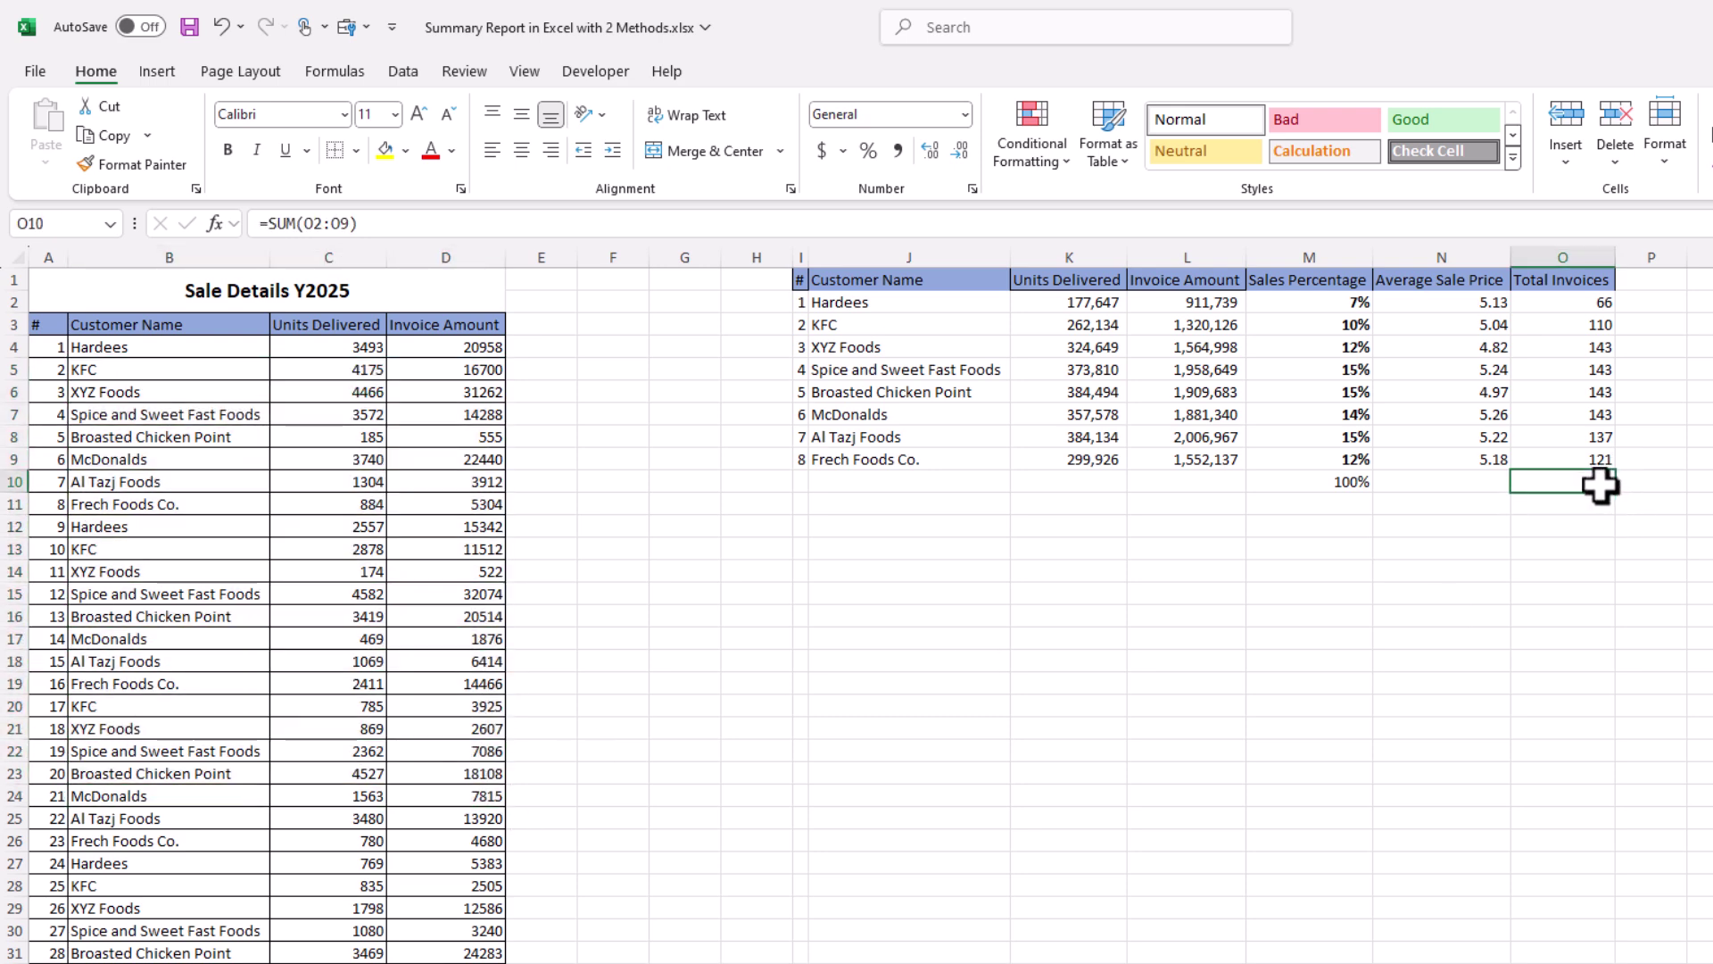
{"action": "left_click_drag", "start_coordinate": [1597, 303], "coordinate": [1568, 458]}
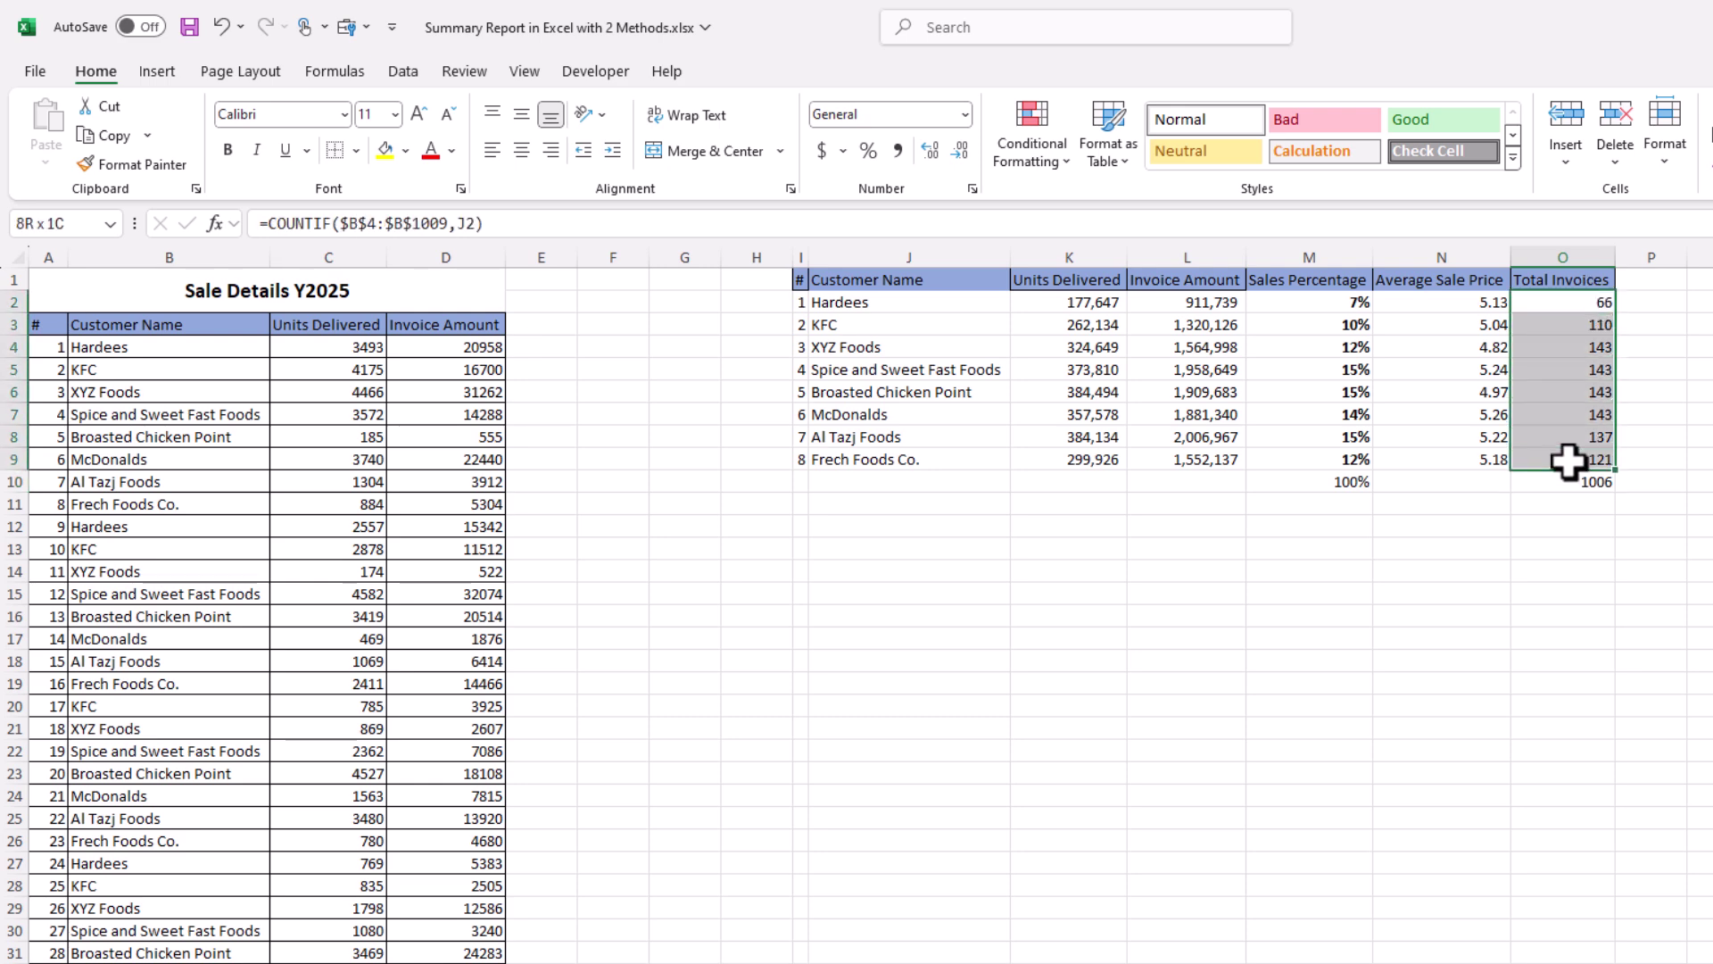
{"action": "left_click_drag", "start_coordinate": [841, 324], "coordinate": [853, 394]}
{"action": "left_click", "coordinate": [915, 529]}
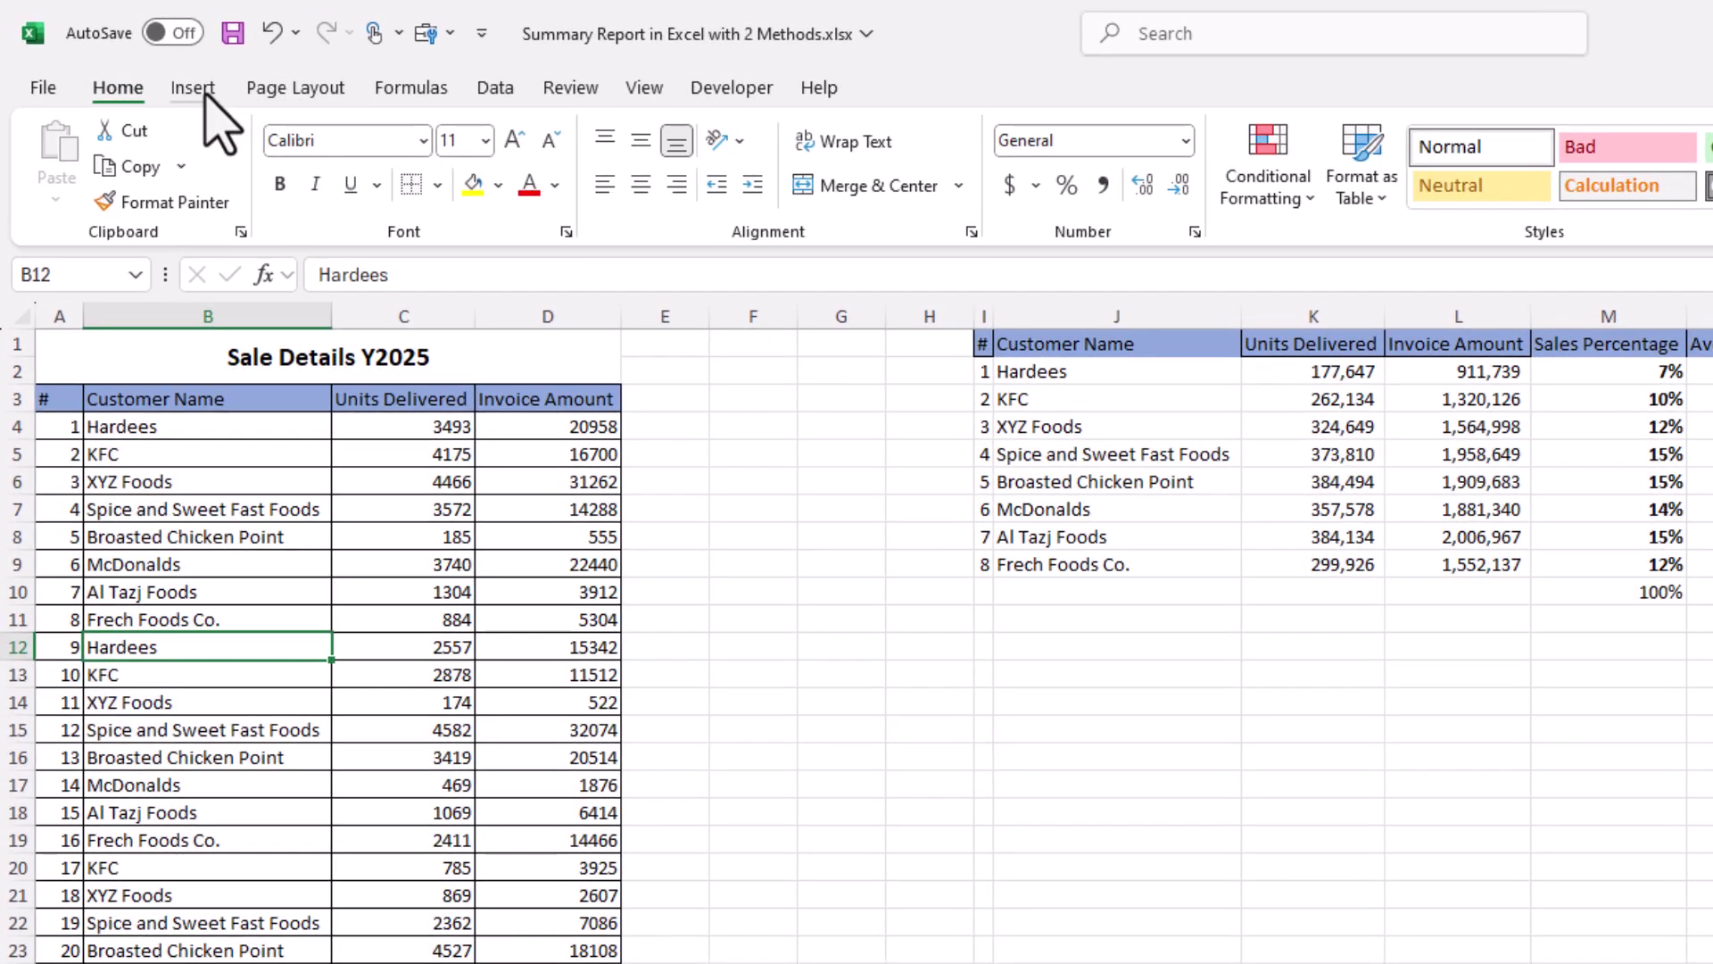
- Insert a PivotTable from the sales range A3:D1009 on a new worksheet
{"action": "left_click", "coordinate": [204, 92]}
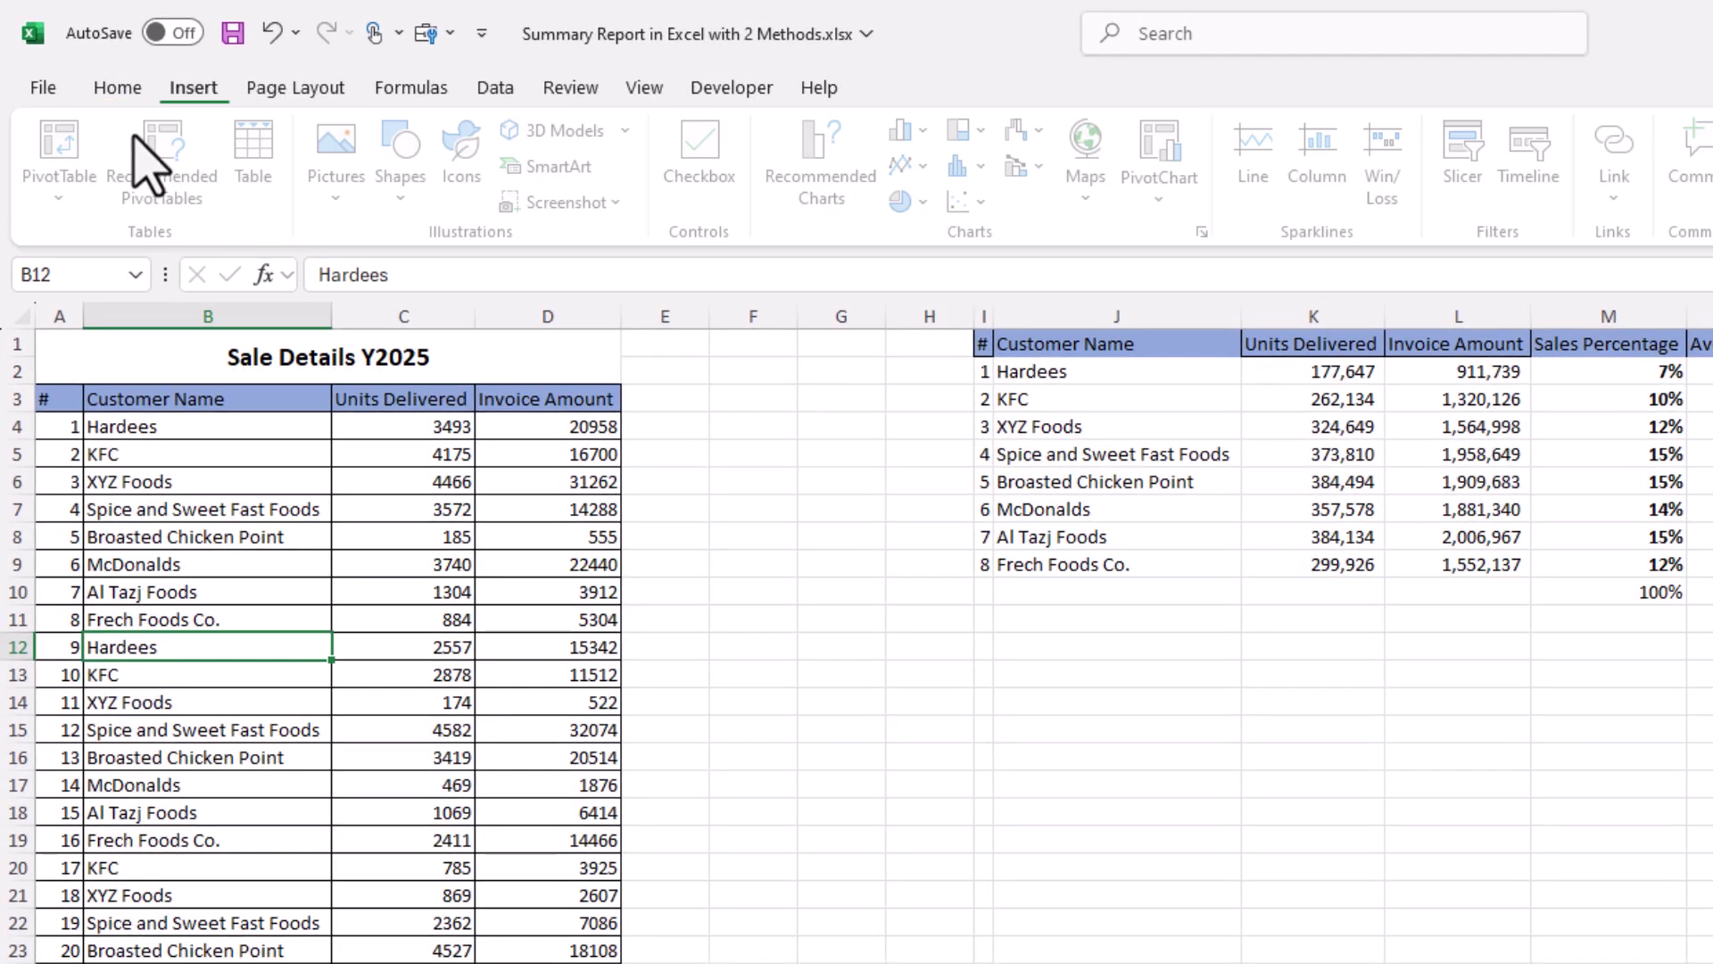
{"action": "left_click", "coordinate": [82, 130]}
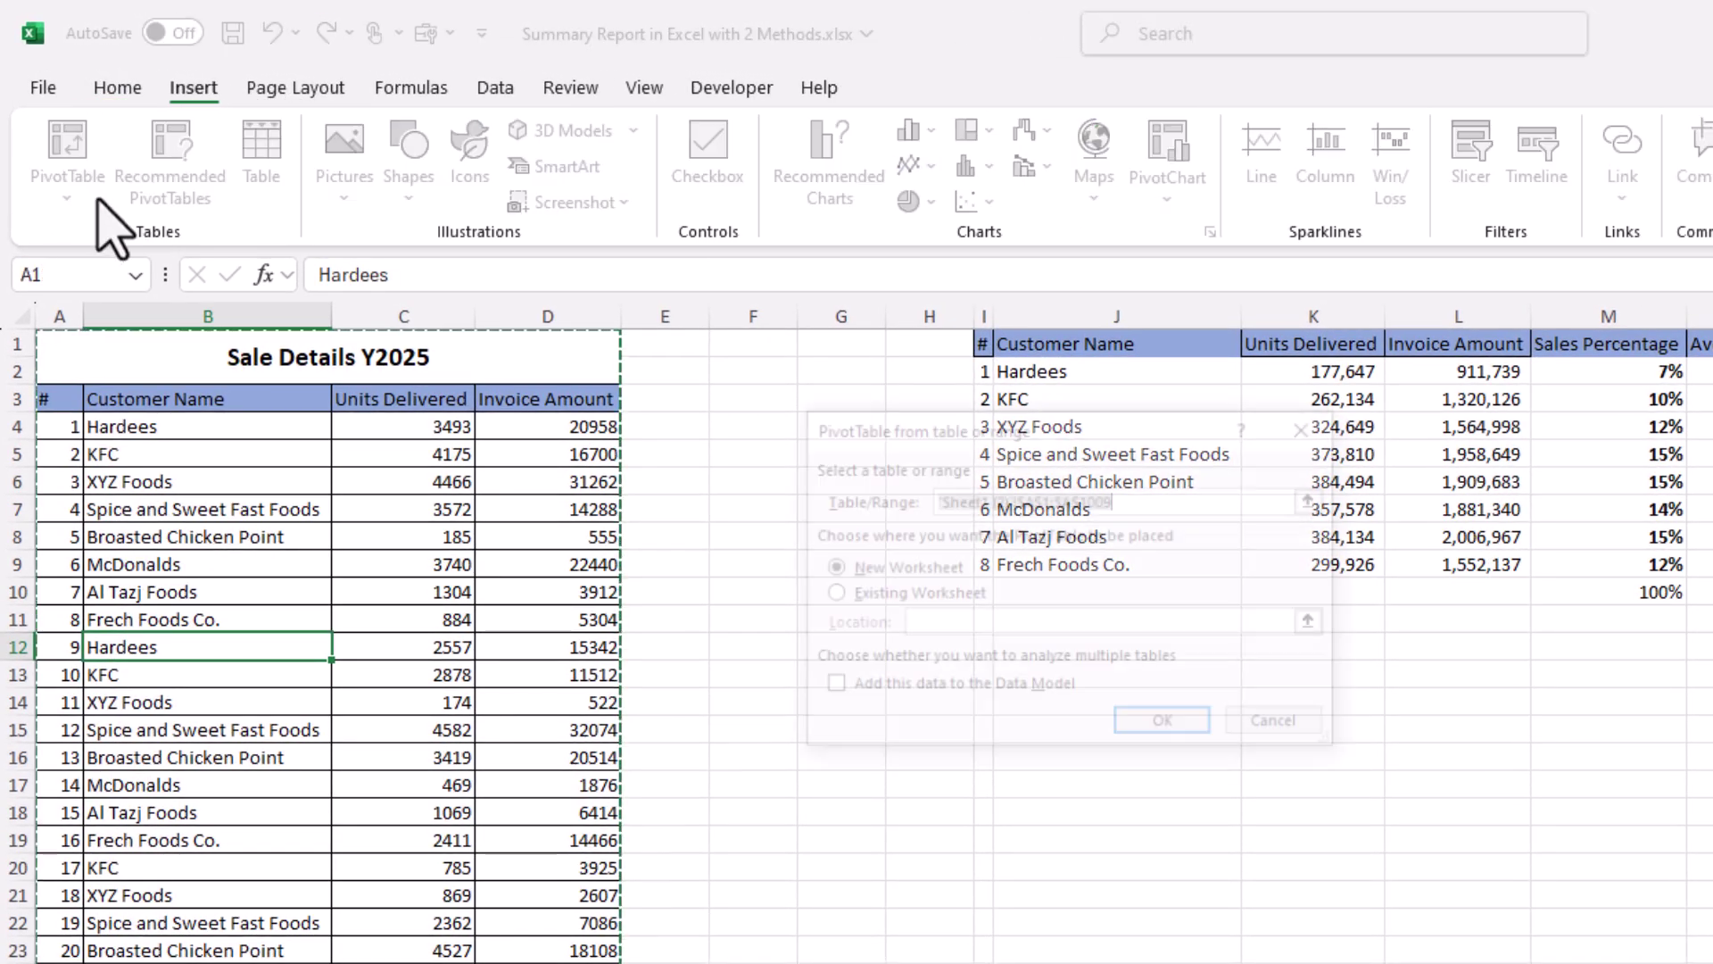
{"action": "left_click", "coordinate": [54, 400]}
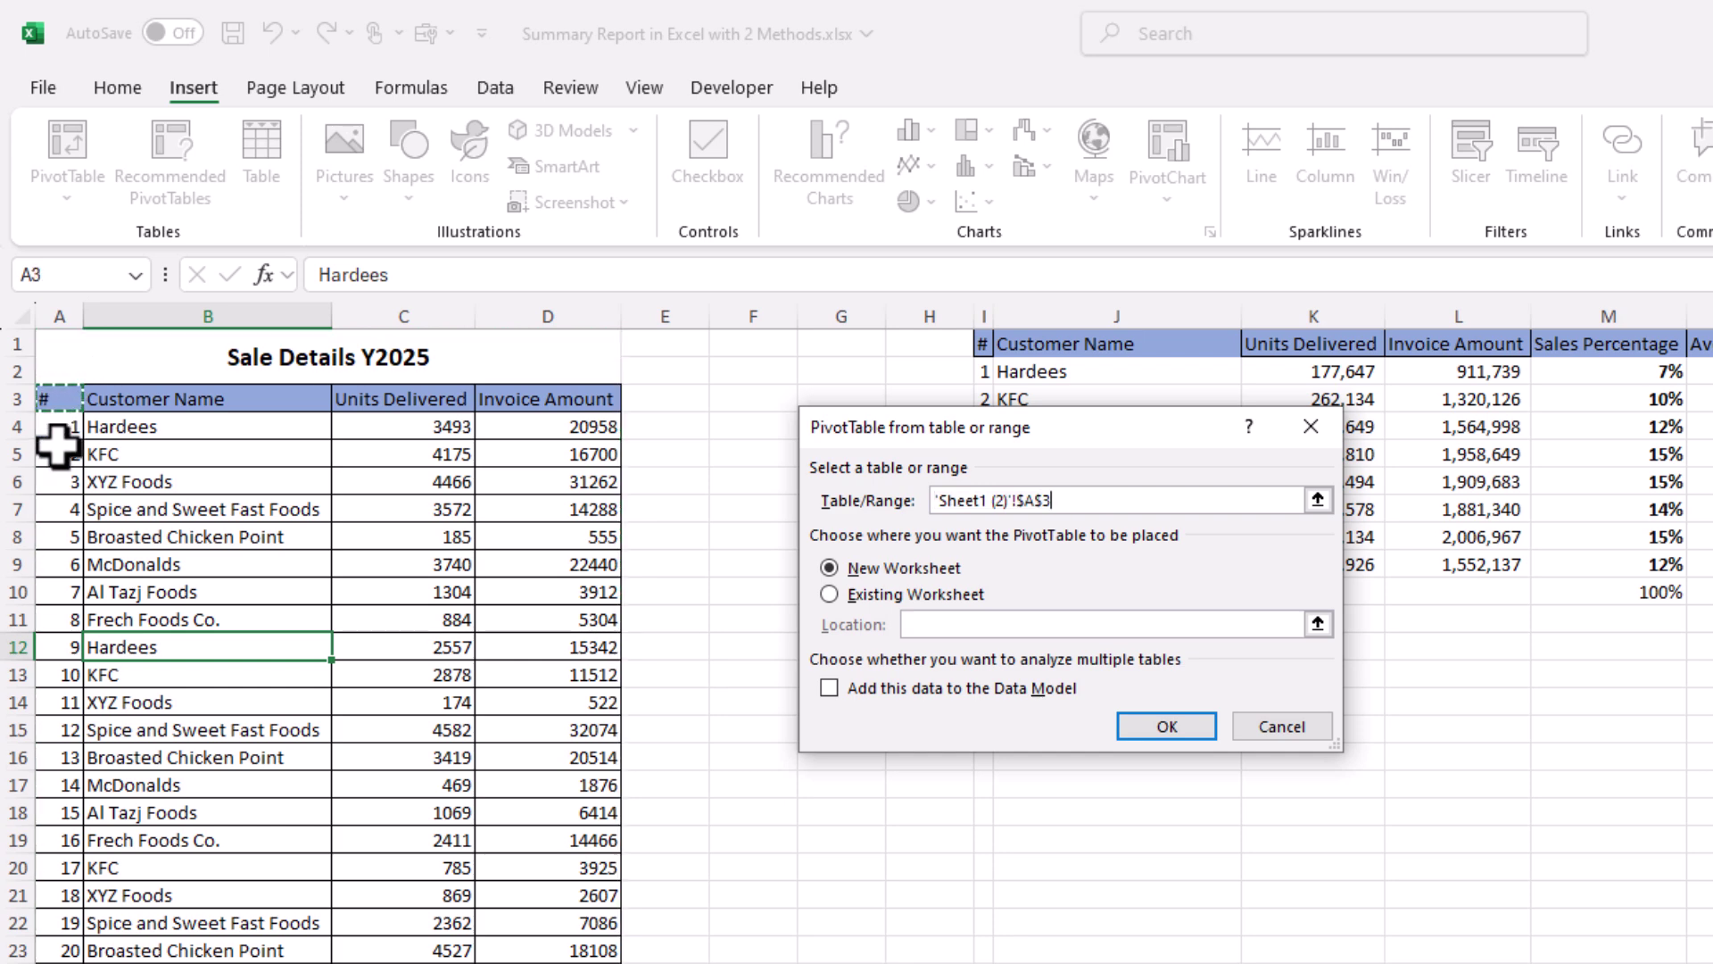
{"action": "key", "text": "ctrl+shift+Right"}
{"action": "key", "text": "ctrl+shift+Down"}
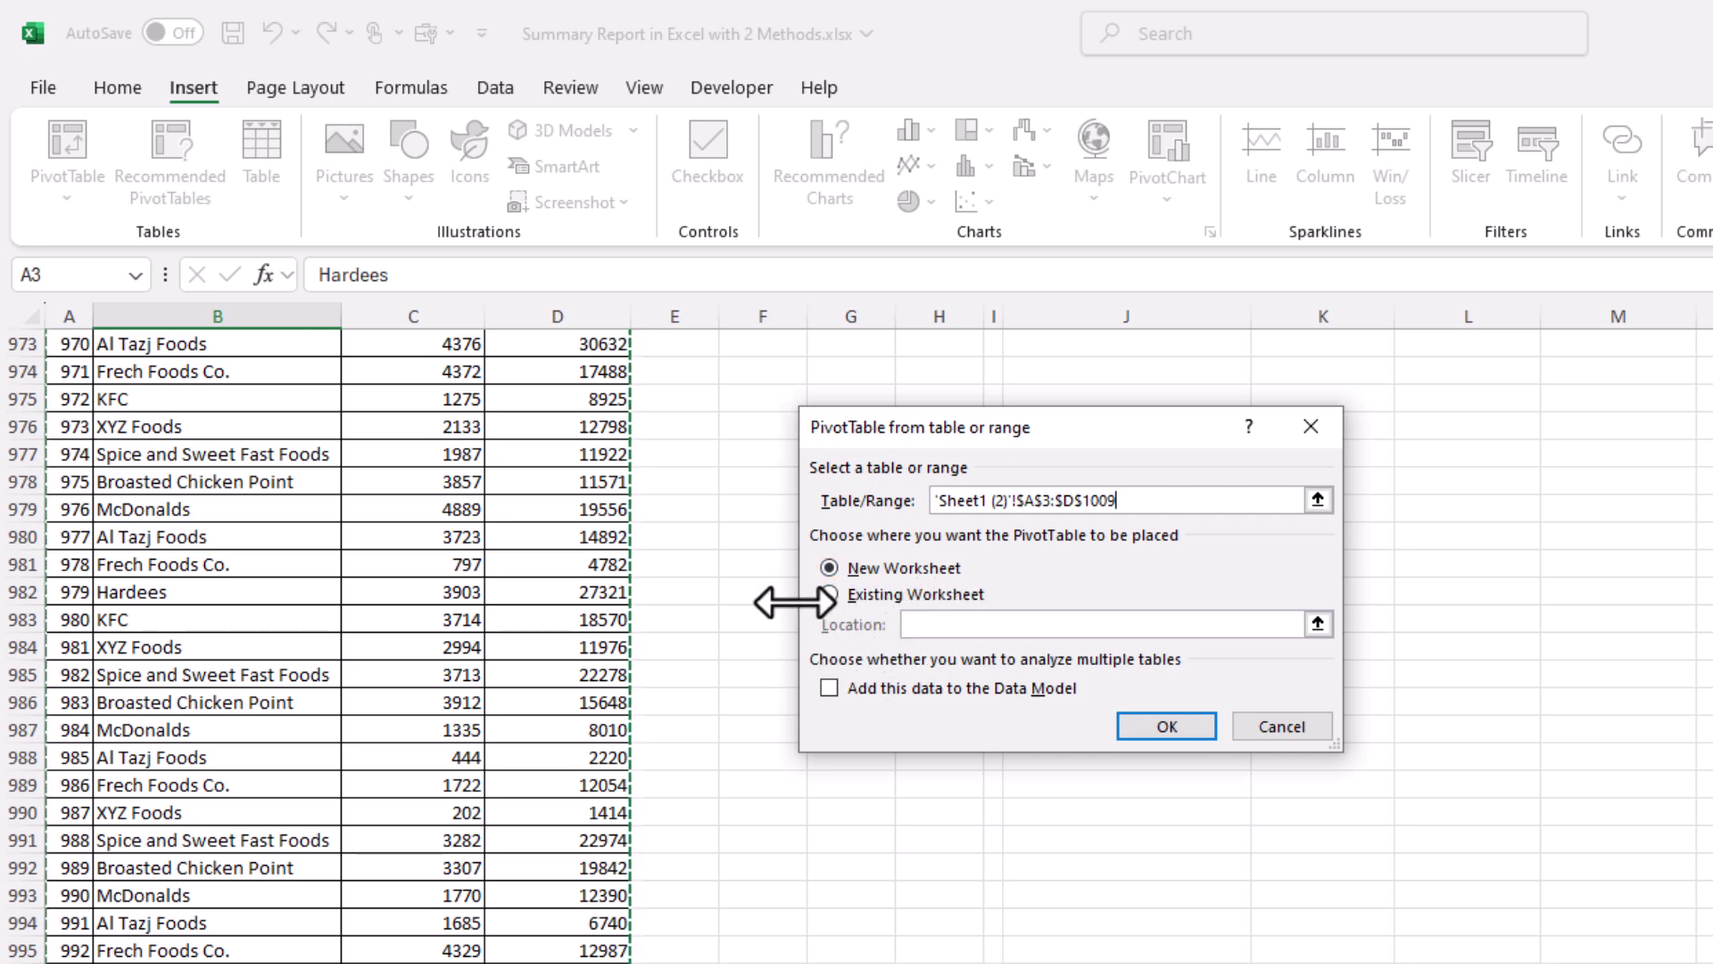
{"action": "left_click", "coordinate": [831, 596]}
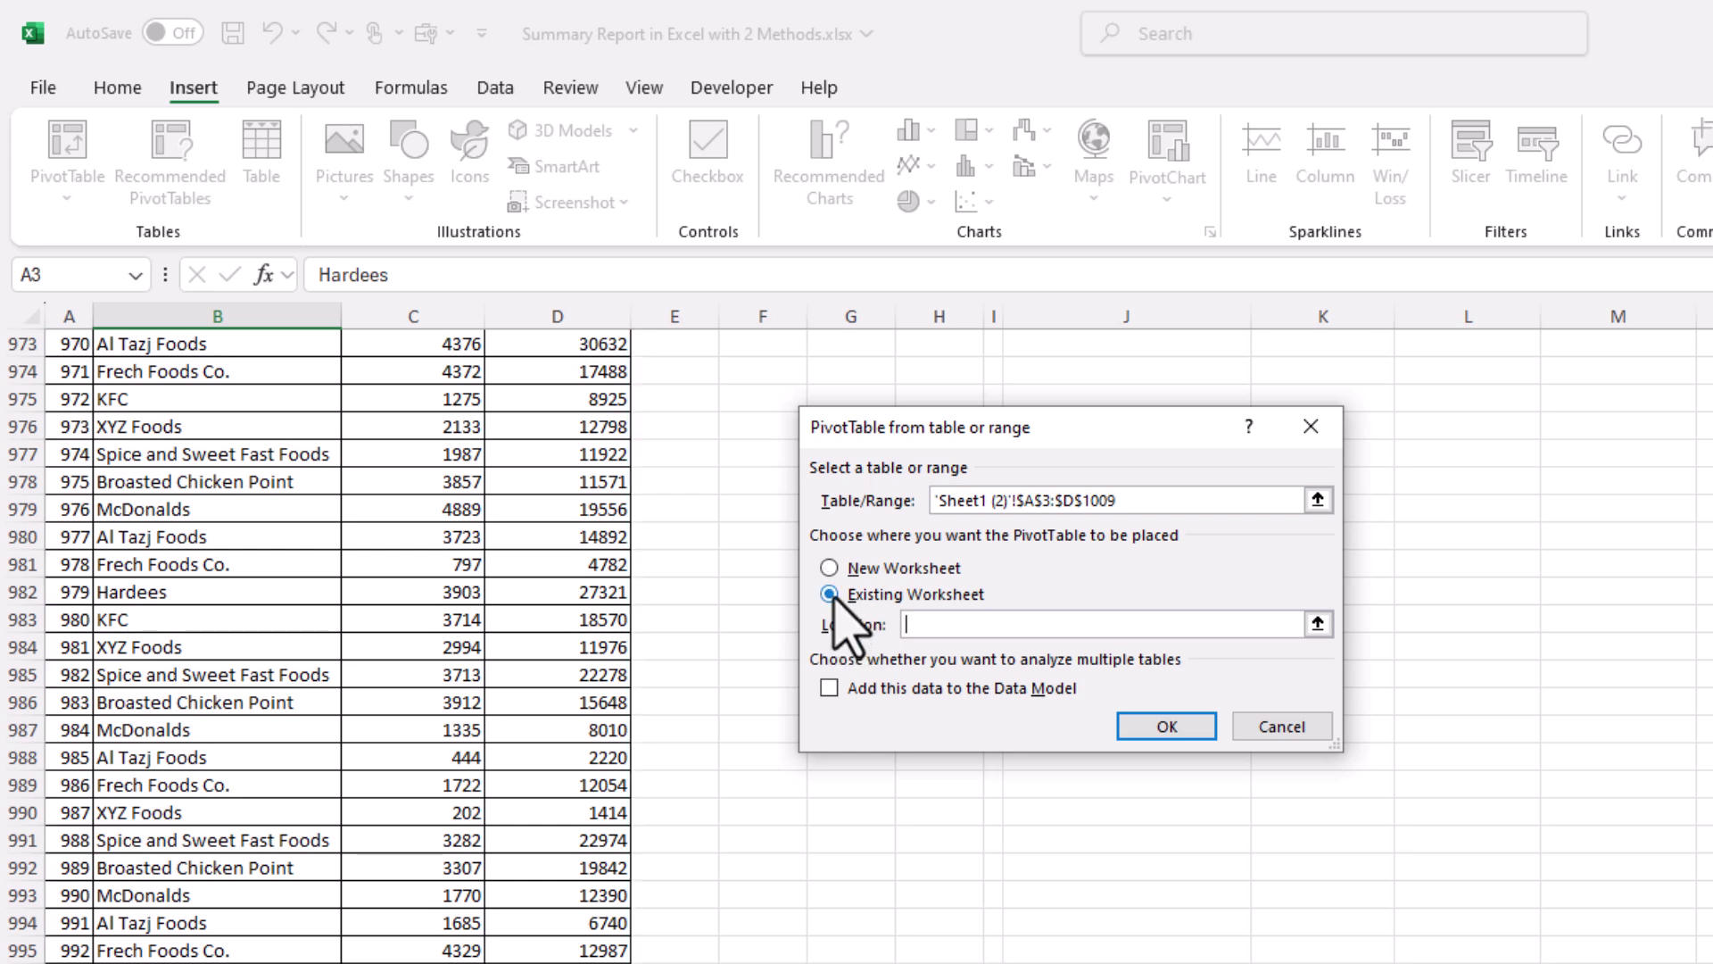
{"action": "scroll", "coordinate": [1564, 657], "scroll_direction": "up", "scroll_amount": 4}
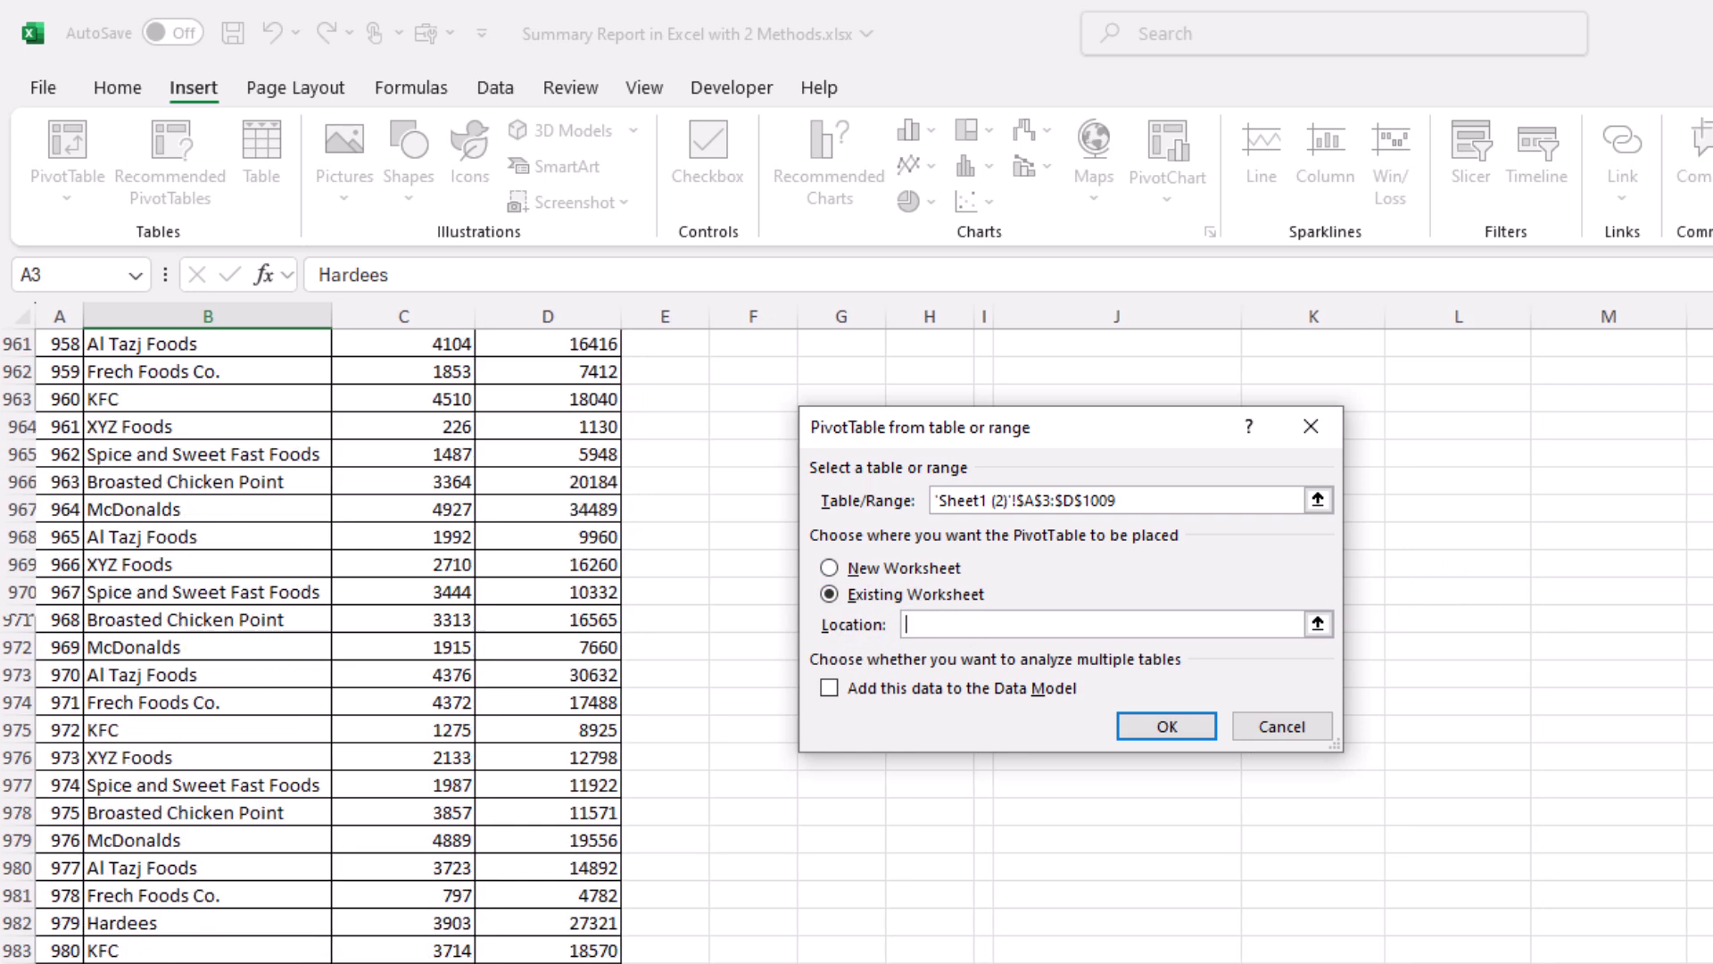
{"action": "scroll", "coordinate": [857, 648], "scroll_direction": "up", "scroll_amount": 20}
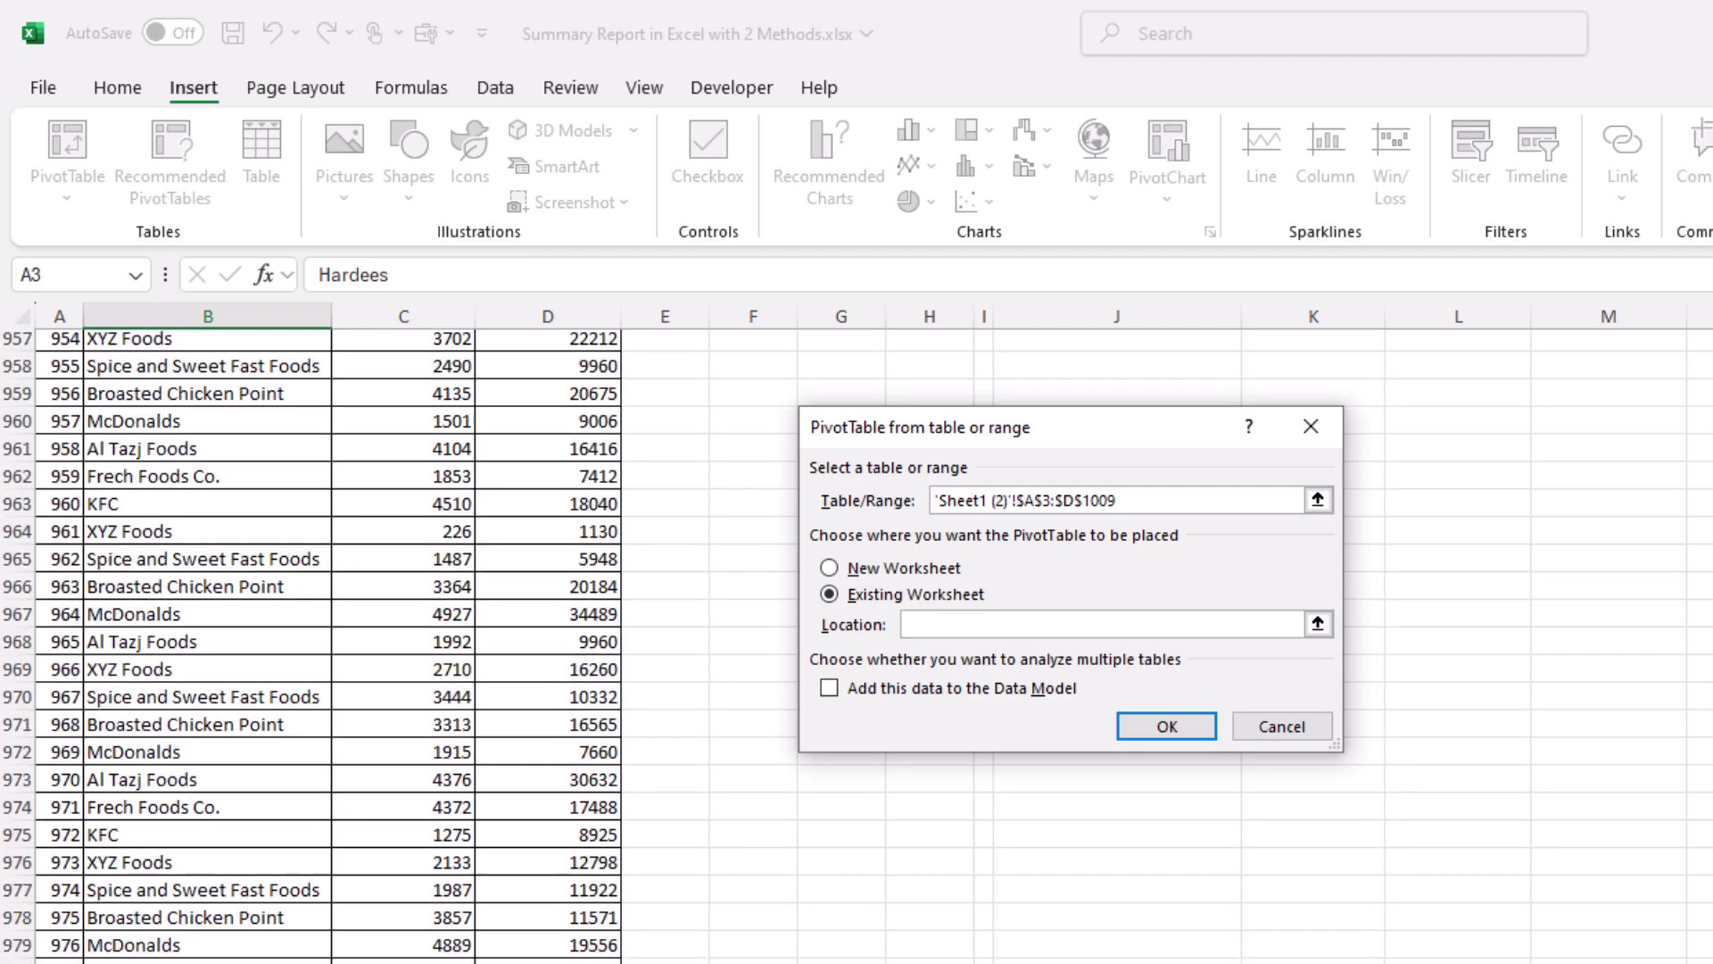
{"action": "left_click", "coordinate": [844, 568]}
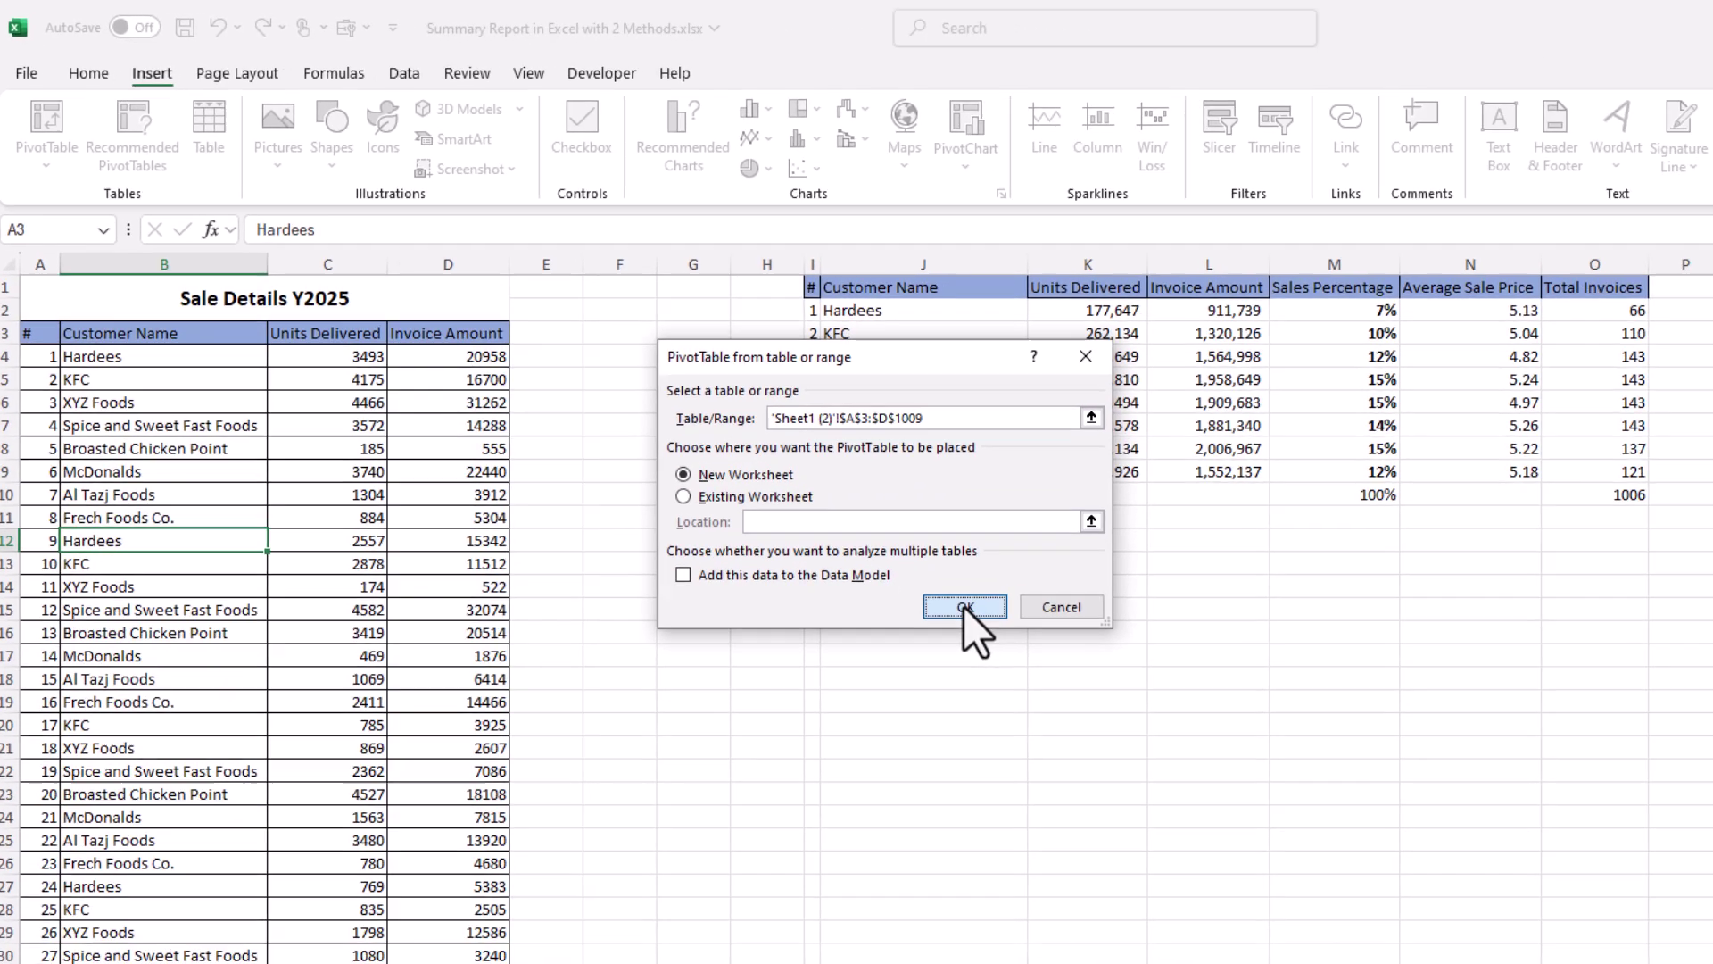
{"action": "left_click", "coordinate": [1166, 727]}
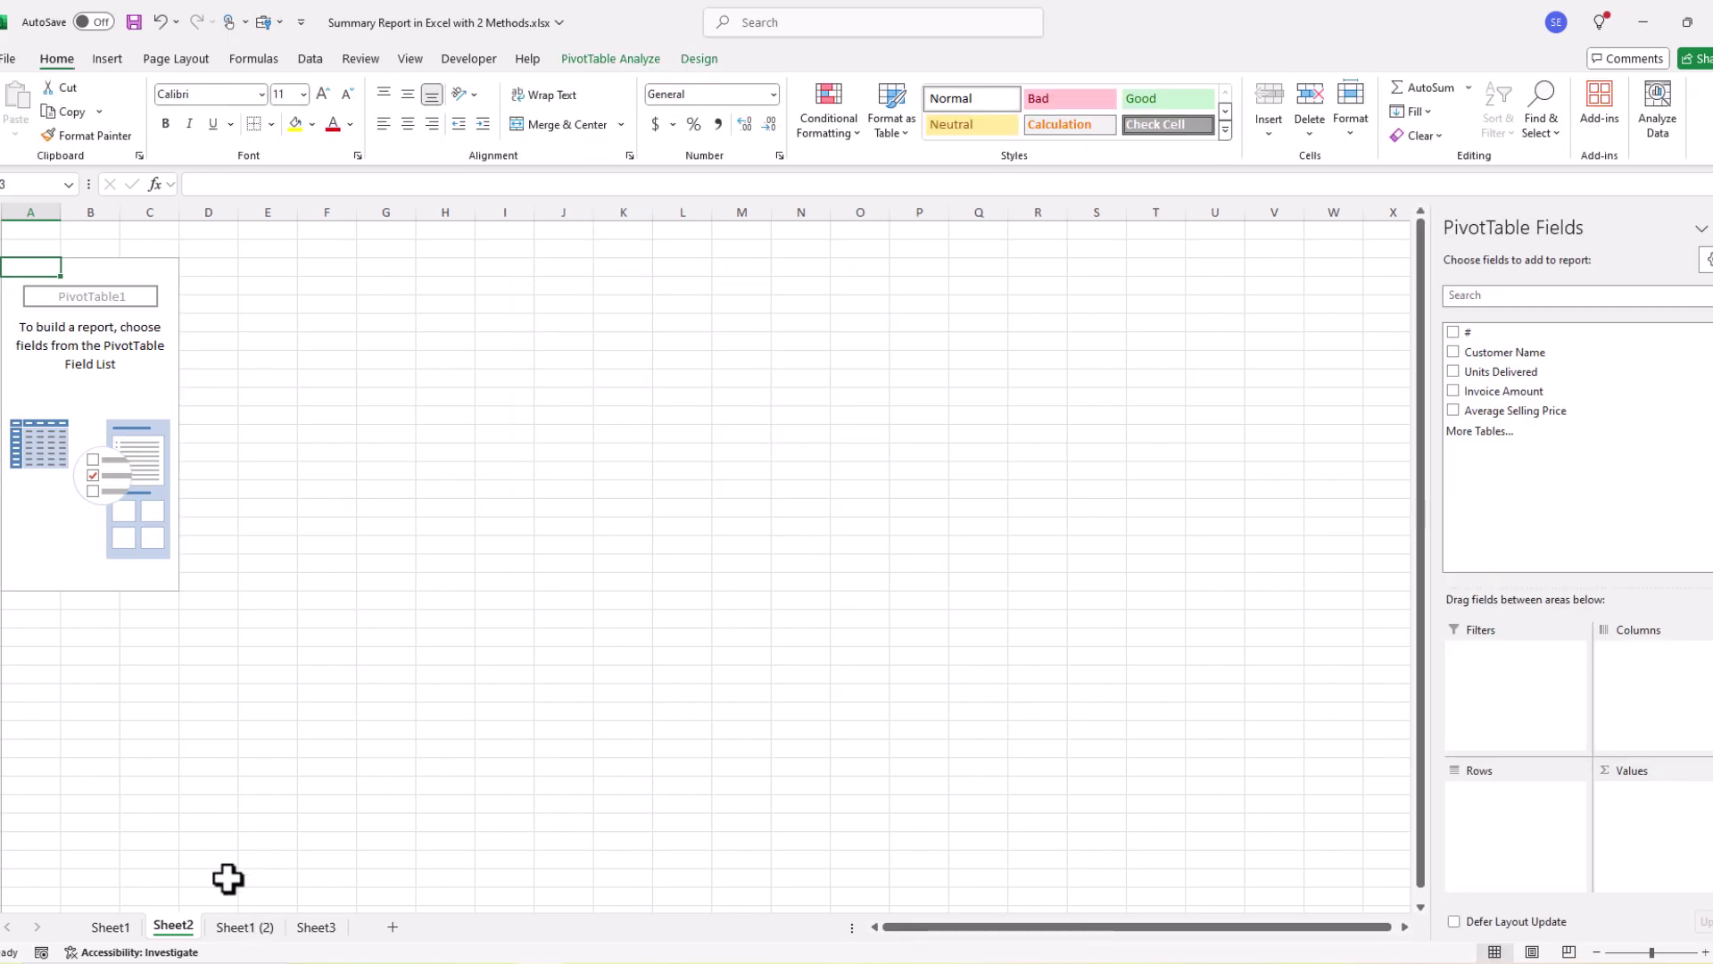
{"action": "left_click", "coordinate": [244, 929]}
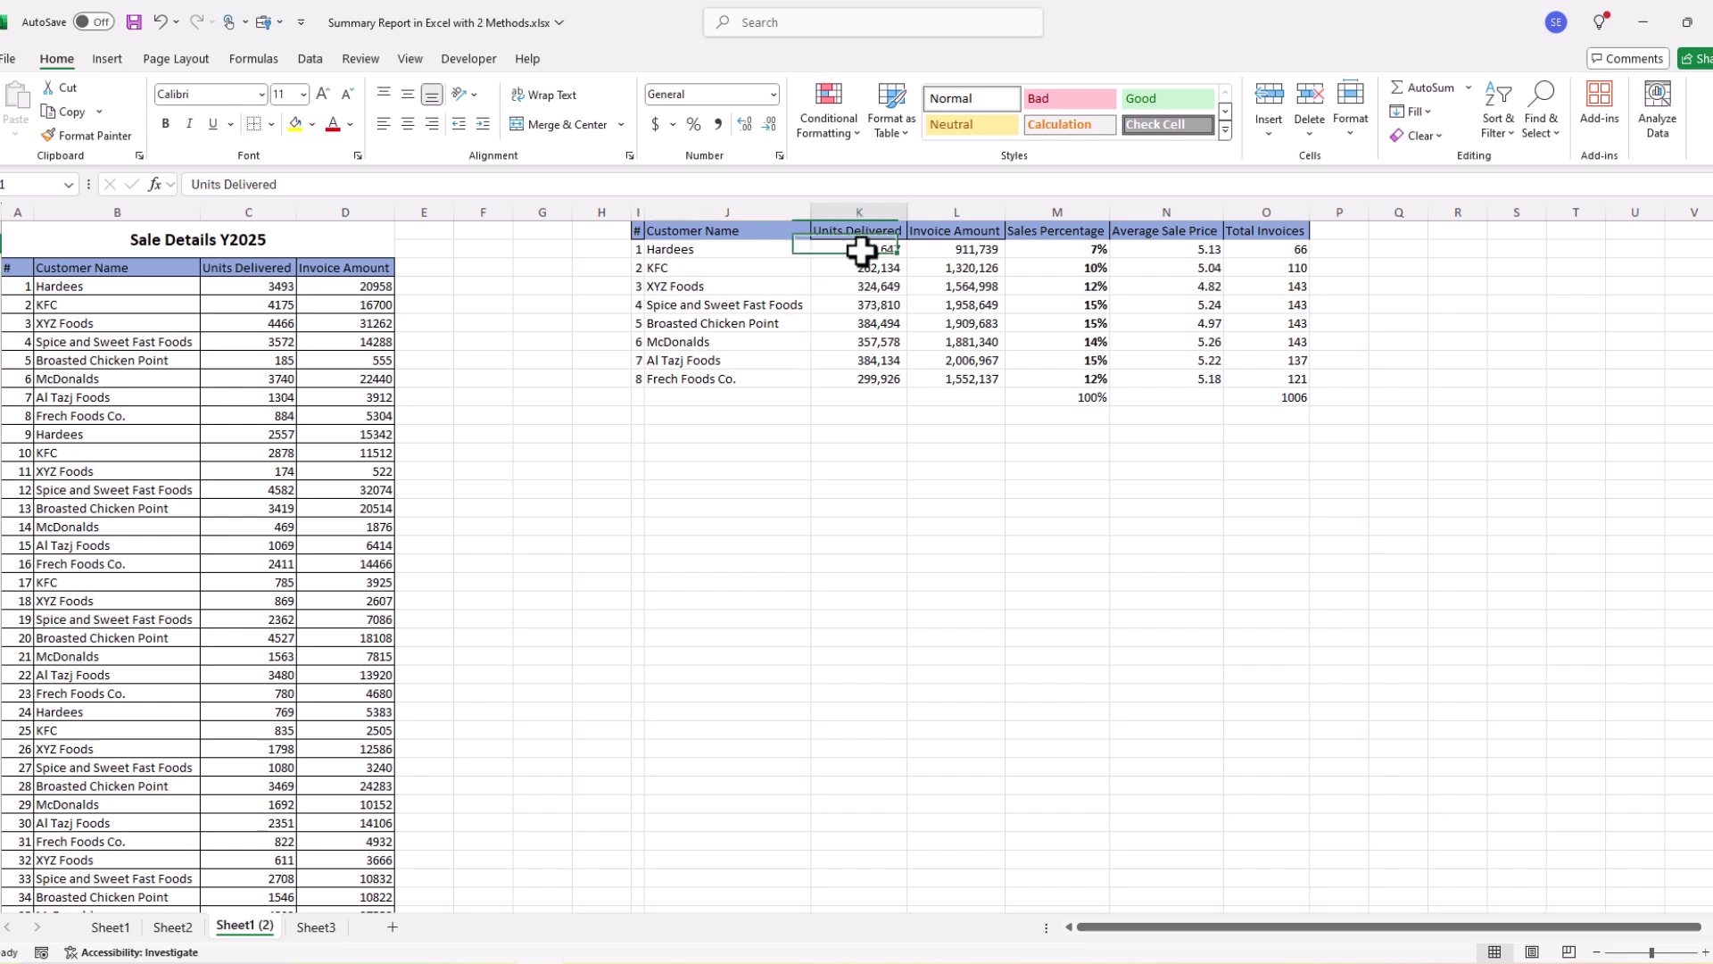
{"action": "left_click_drag", "start_coordinate": [861, 249], "coordinate": [880, 383]}
{"action": "left_click_drag", "start_coordinate": [956, 256], "coordinate": [936, 360]}
{"action": "left_click", "coordinate": [888, 305]}
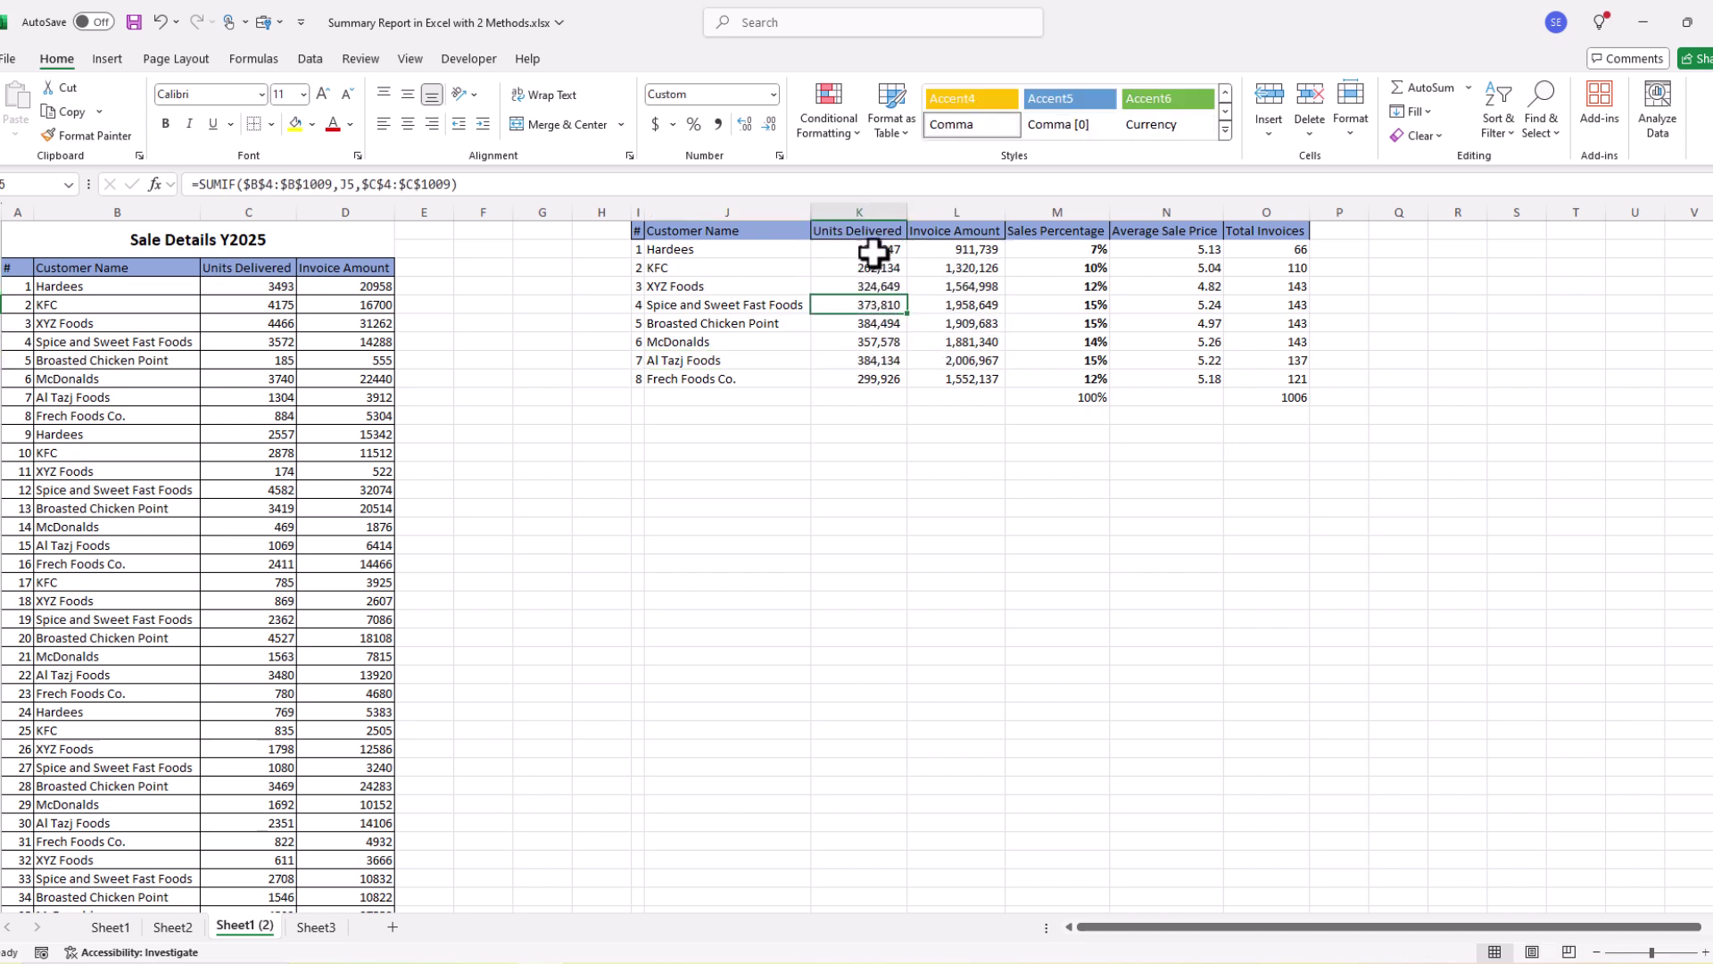
{"action": "left_click", "coordinate": [746, 204]}
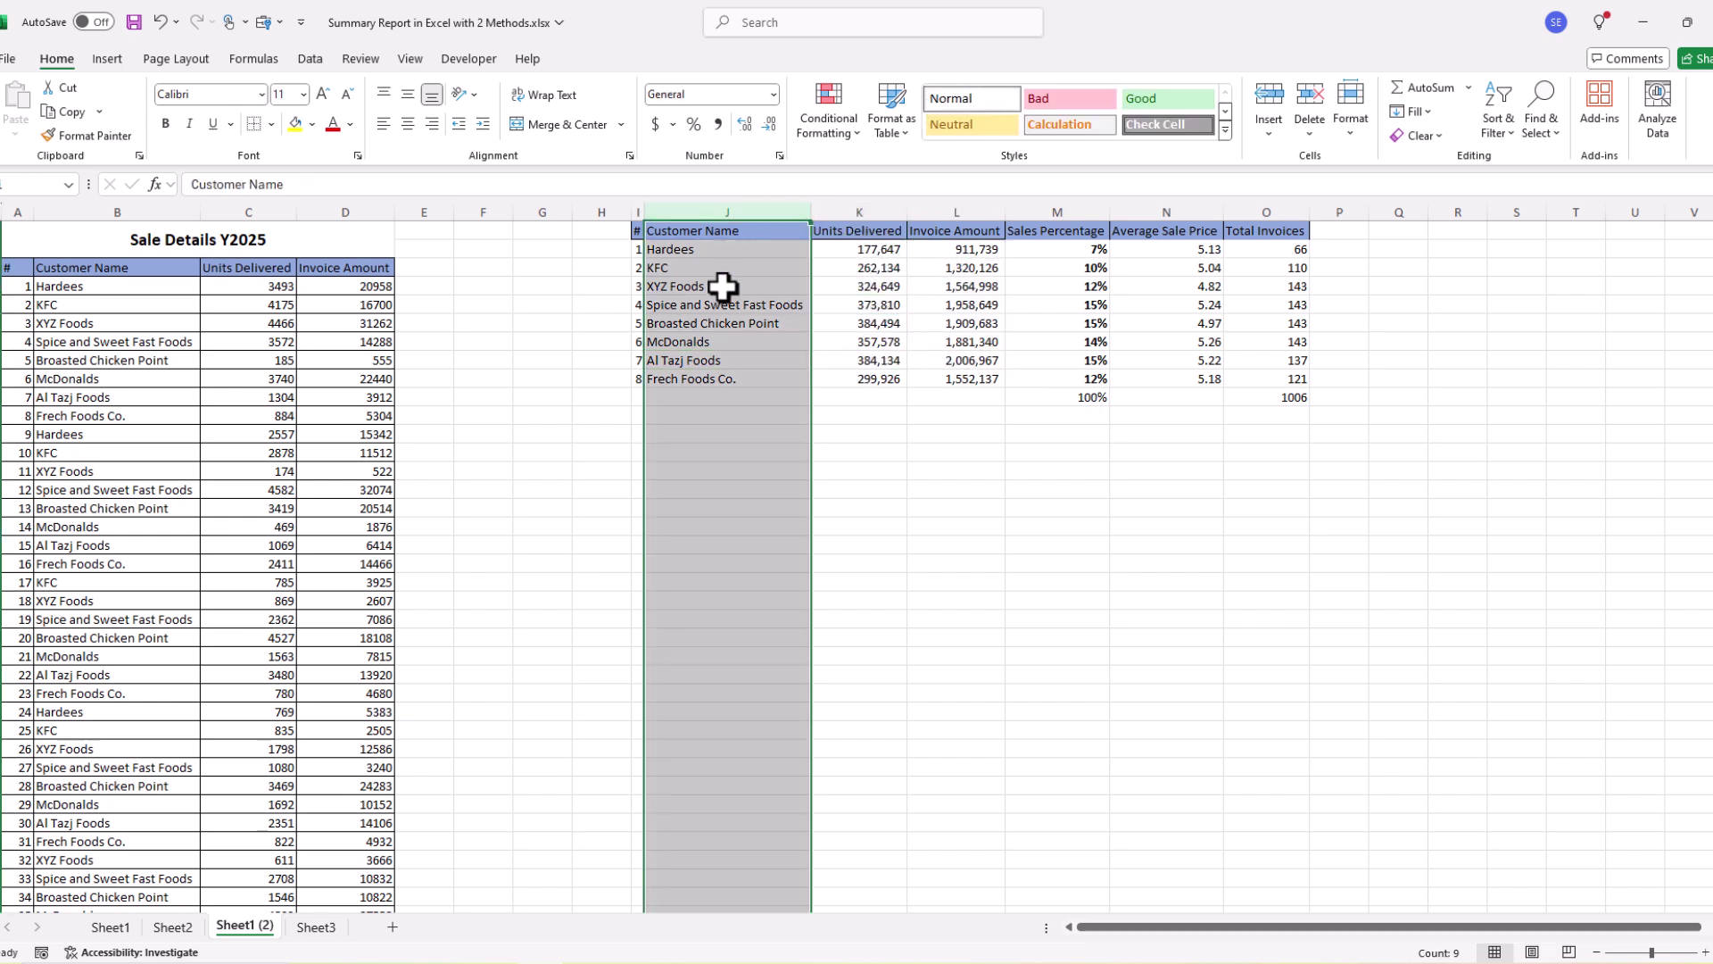
{"action": "left_click", "coordinate": [726, 286]}
{"action": "left_click", "coordinate": [172, 927]}
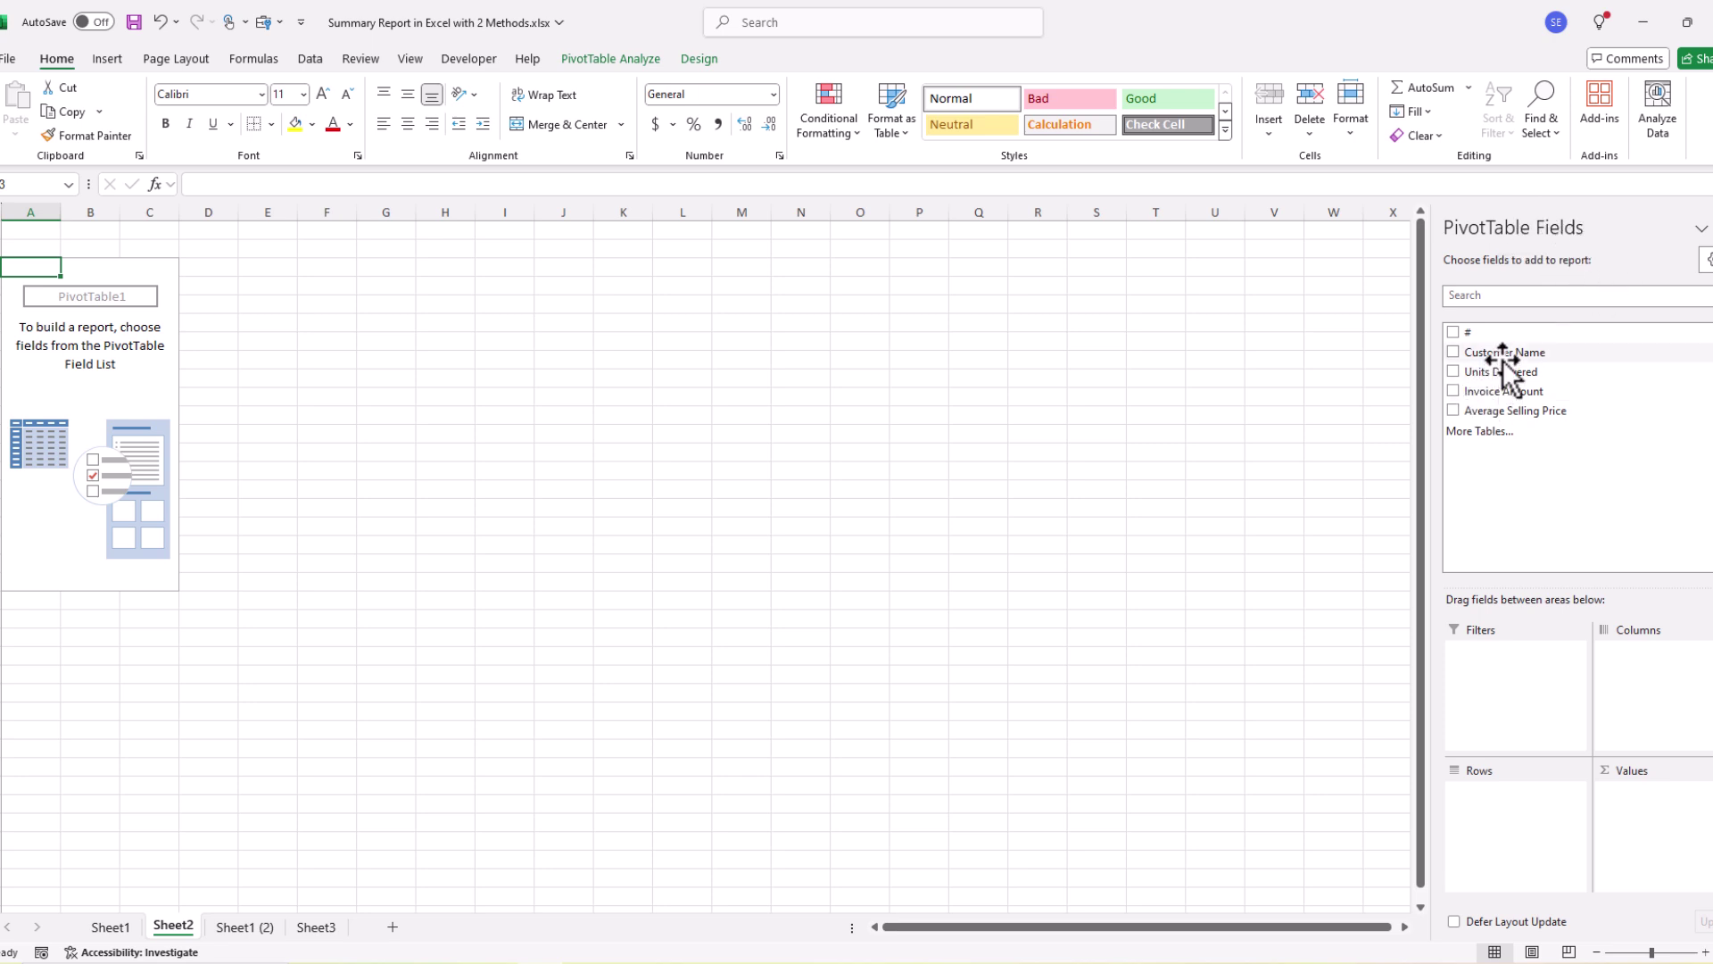
- Put Customer Name in the PivotTable rows and compare with the summary table
{"action": "left_click_drag", "start_coordinate": [1502, 352], "coordinate": [1522, 814]}
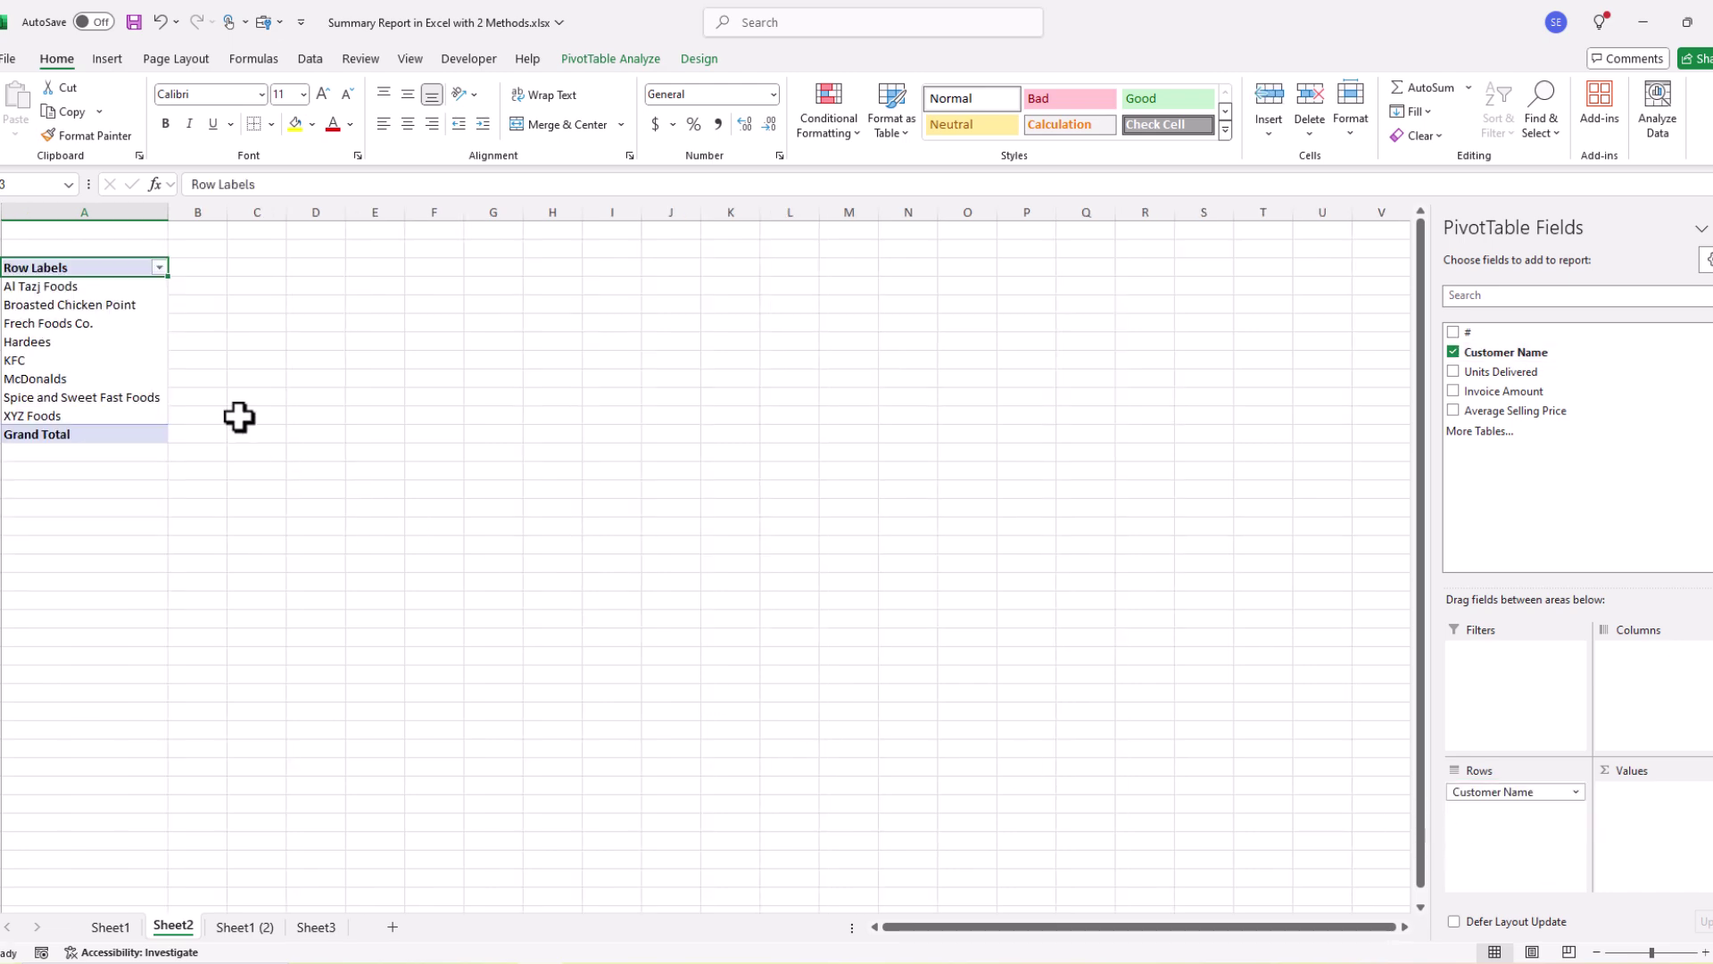
{"action": "left_click_drag", "start_coordinate": [101, 292], "coordinate": [90, 416]}
{"action": "left_click", "coordinate": [257, 924]}
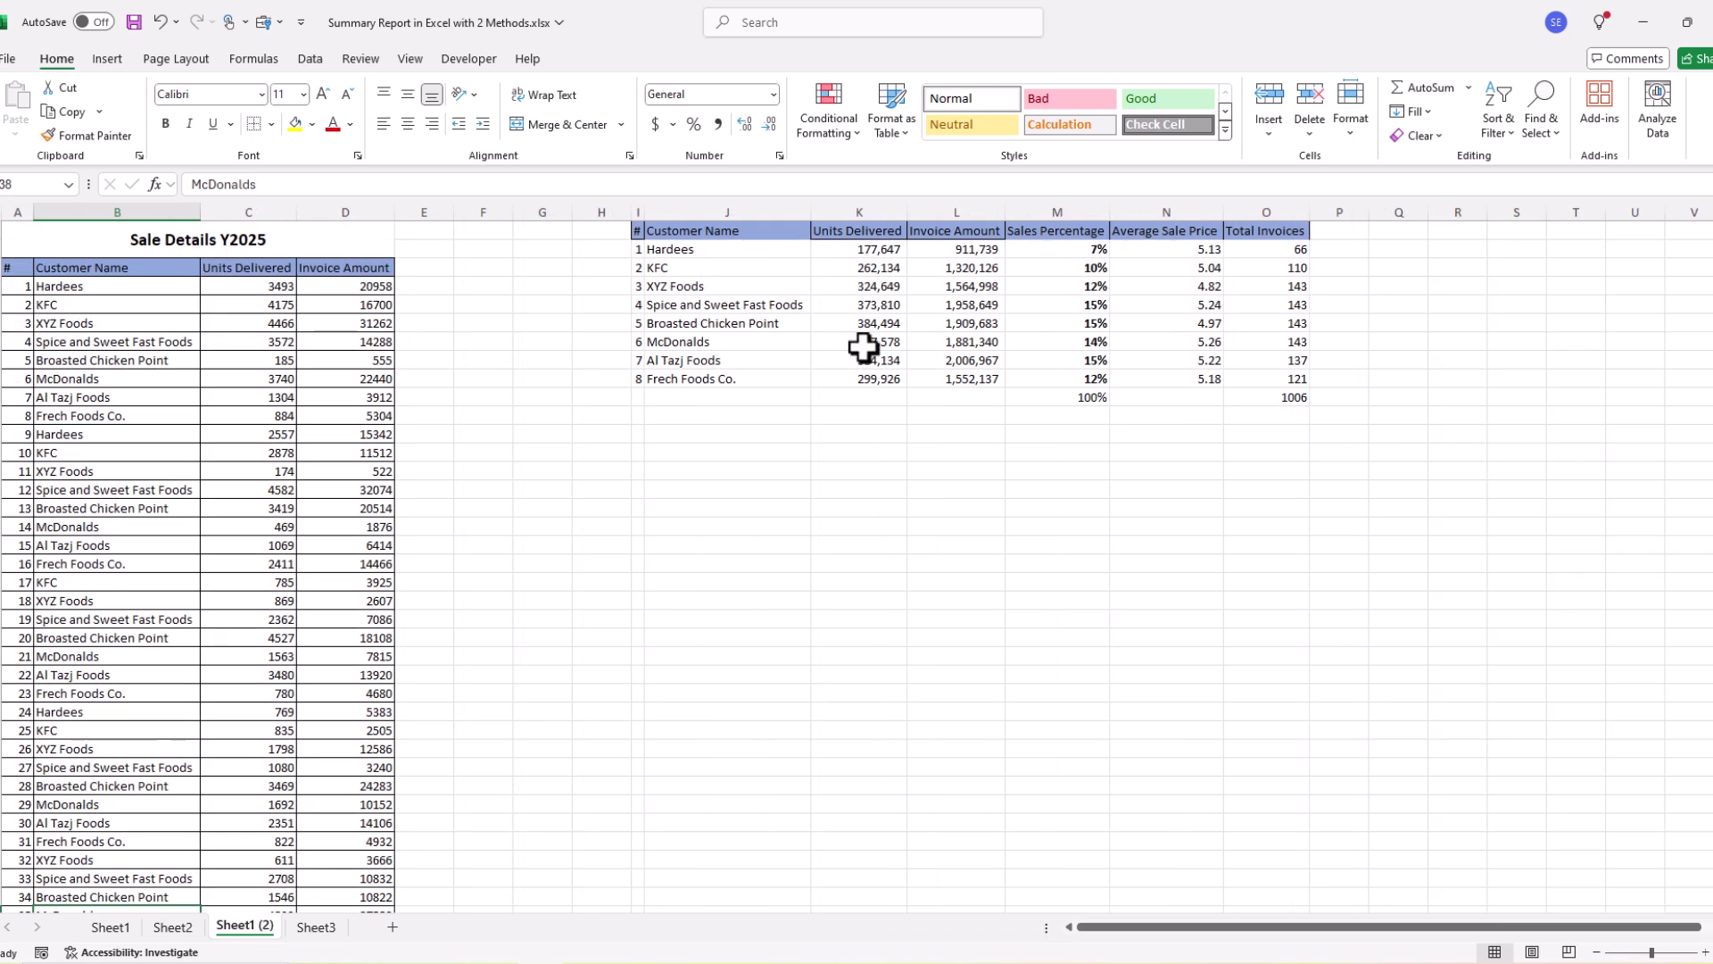
{"action": "left_click_drag", "start_coordinate": [892, 253], "coordinate": [881, 375]}
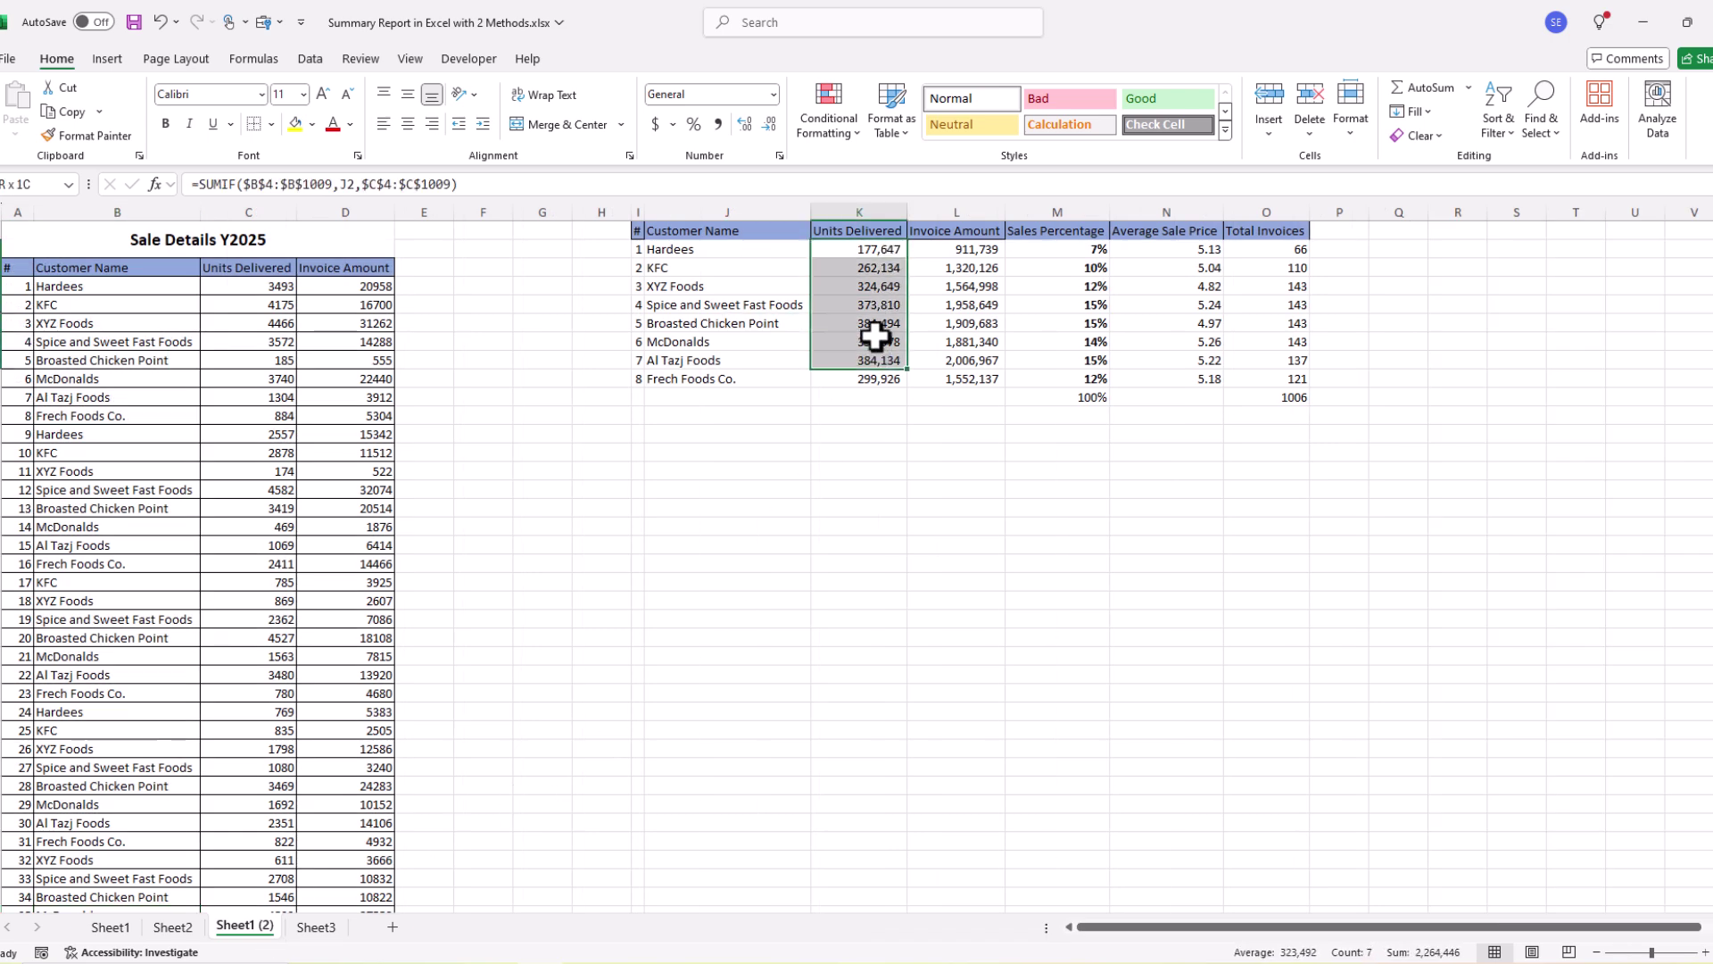
{"action": "left_click", "coordinate": [714, 253]}
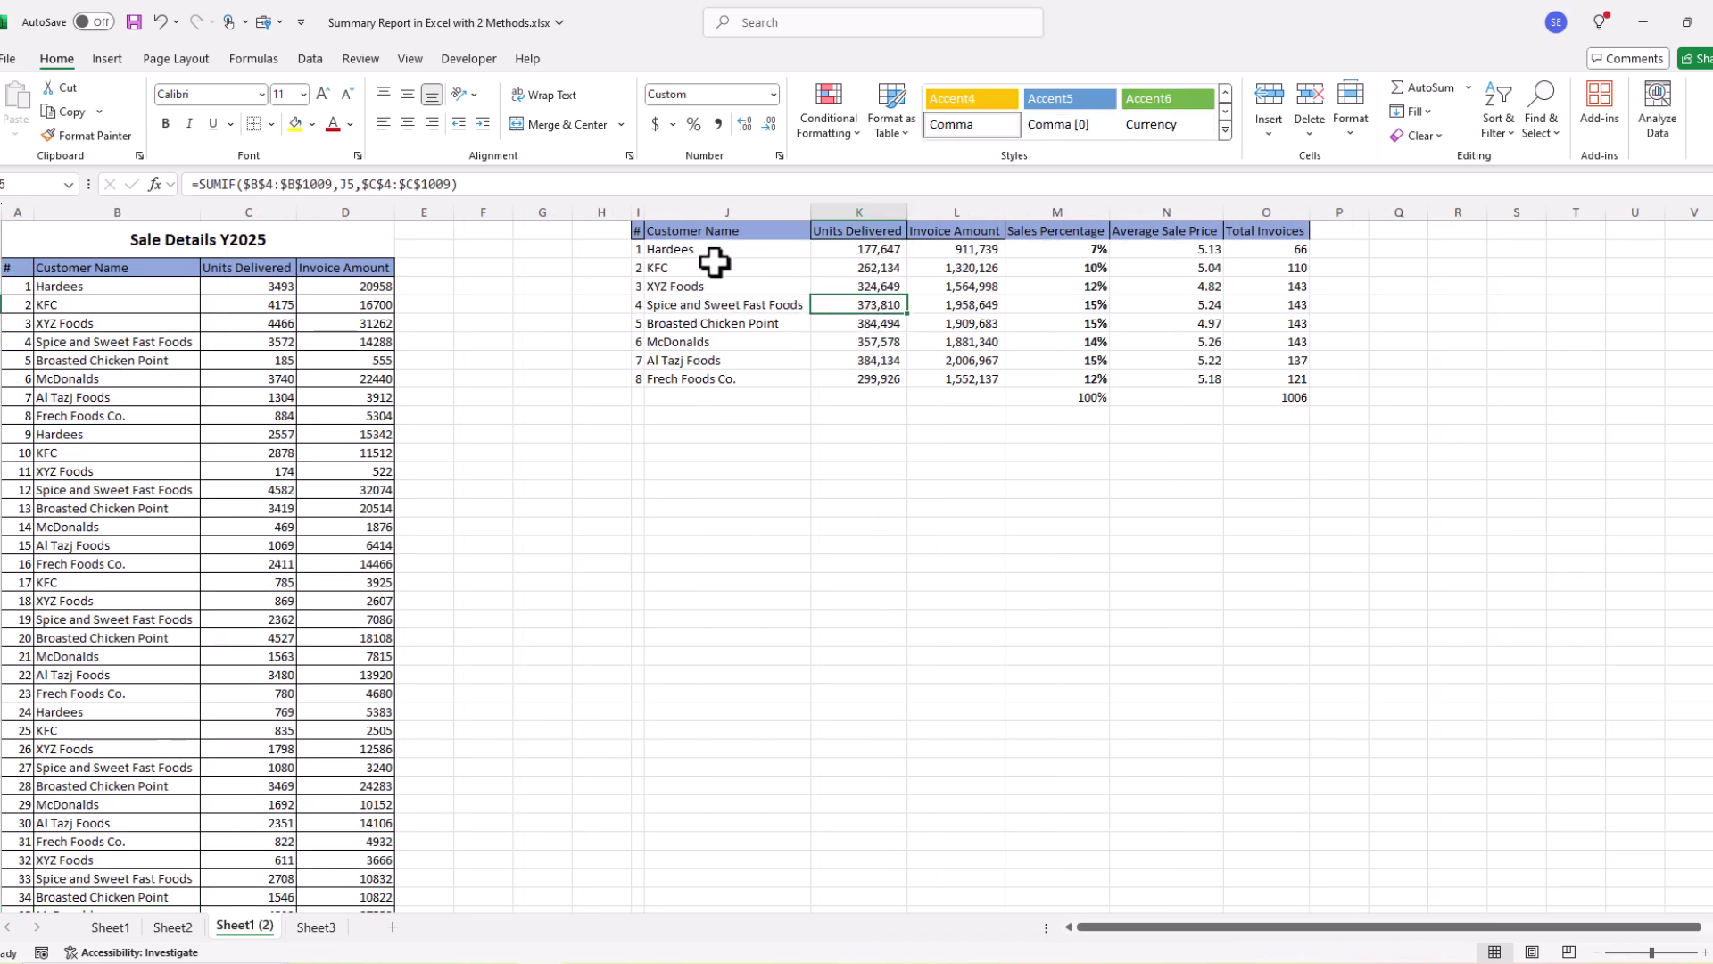
{"action": "left_click", "coordinate": [173, 926]}
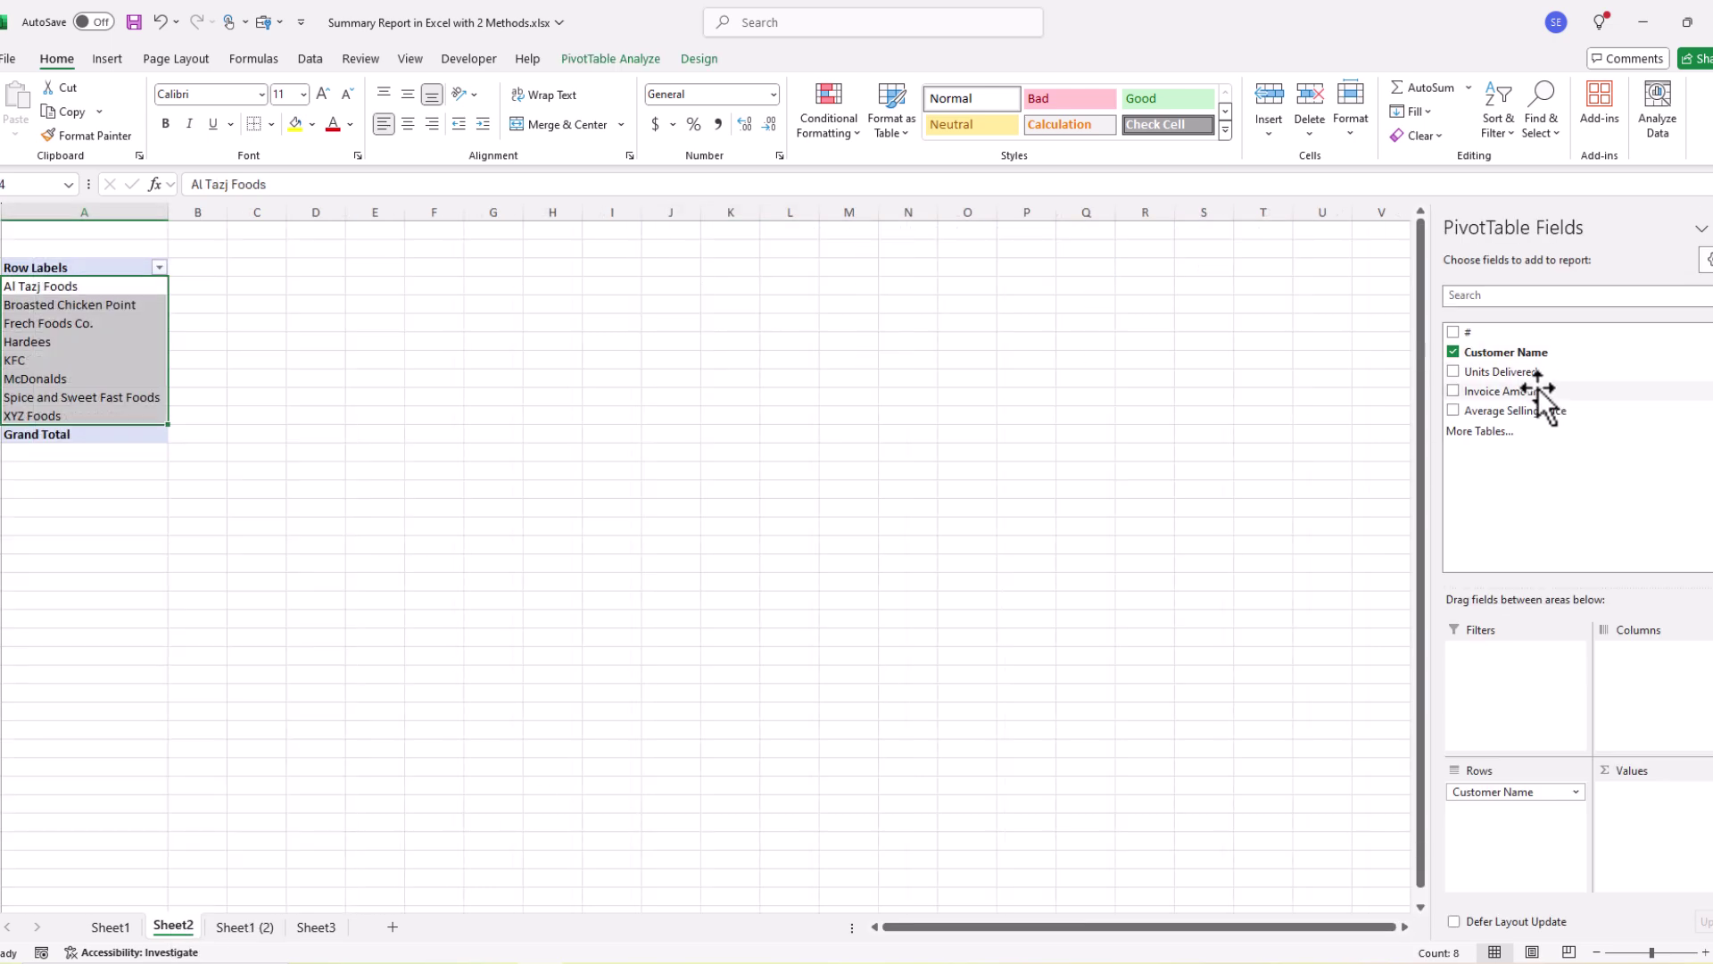
- Add Sum of Units Delivered and Sum of Invoice Amount, checking units against the summary
{"action": "left_click_drag", "start_coordinate": [1514, 384], "coordinate": [1635, 800]}
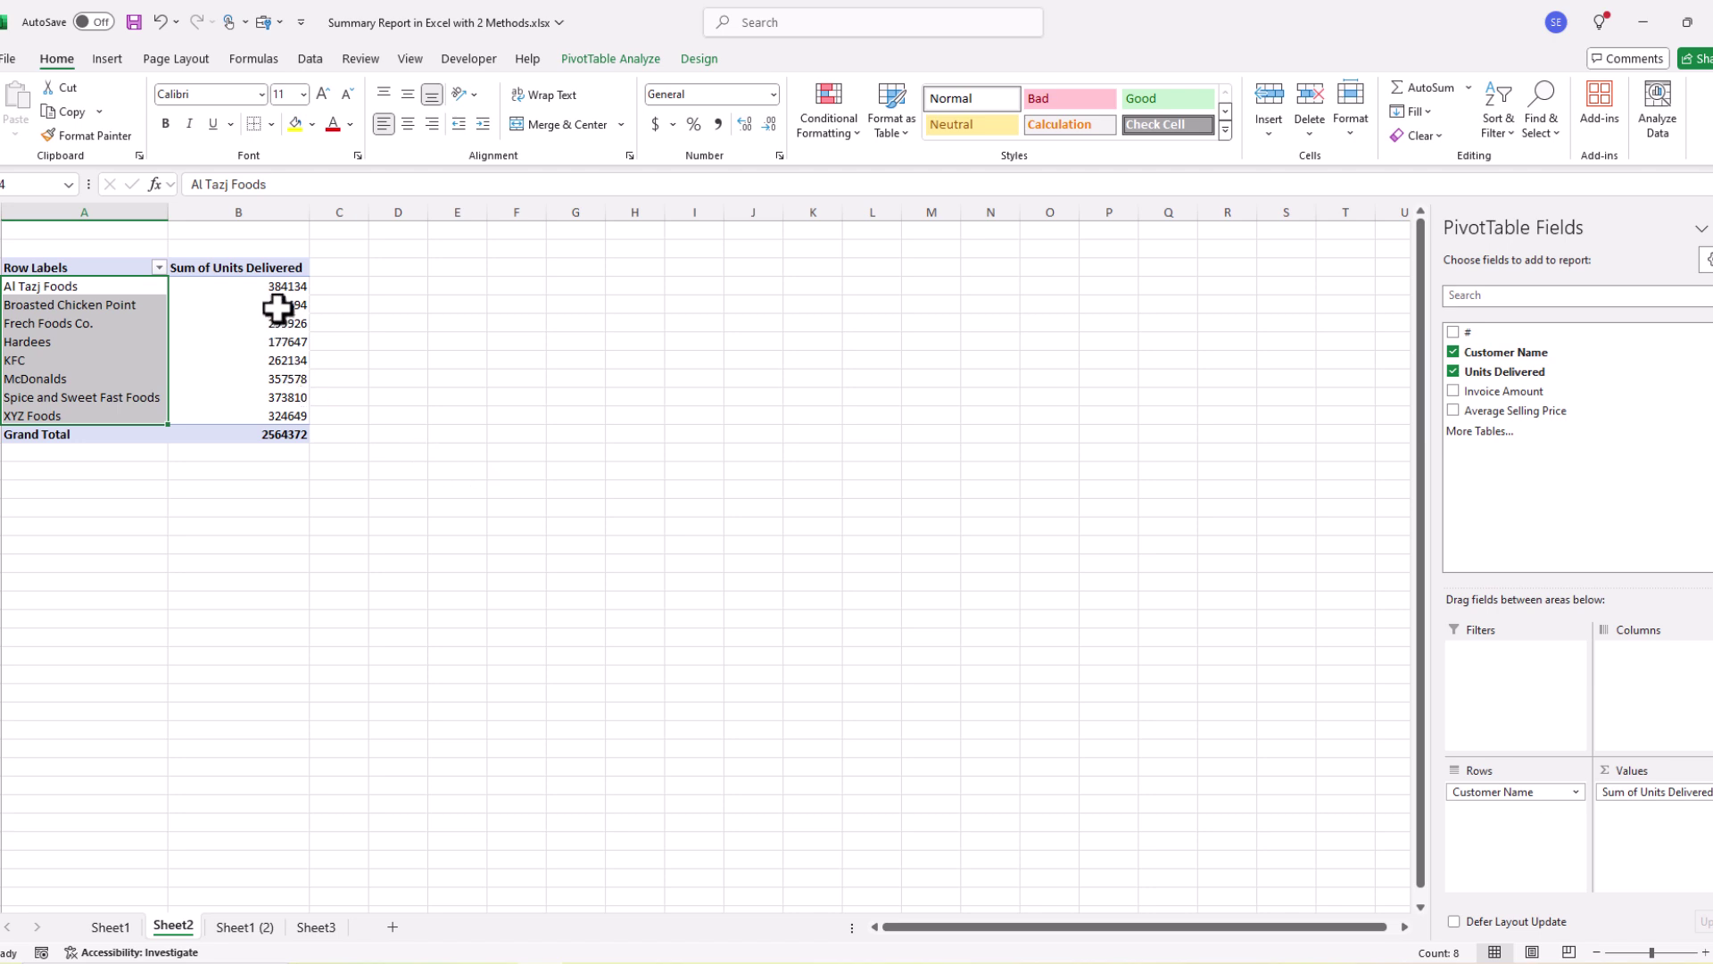
{"action": "left_click_drag", "start_coordinate": [286, 288], "coordinate": [282, 400]}
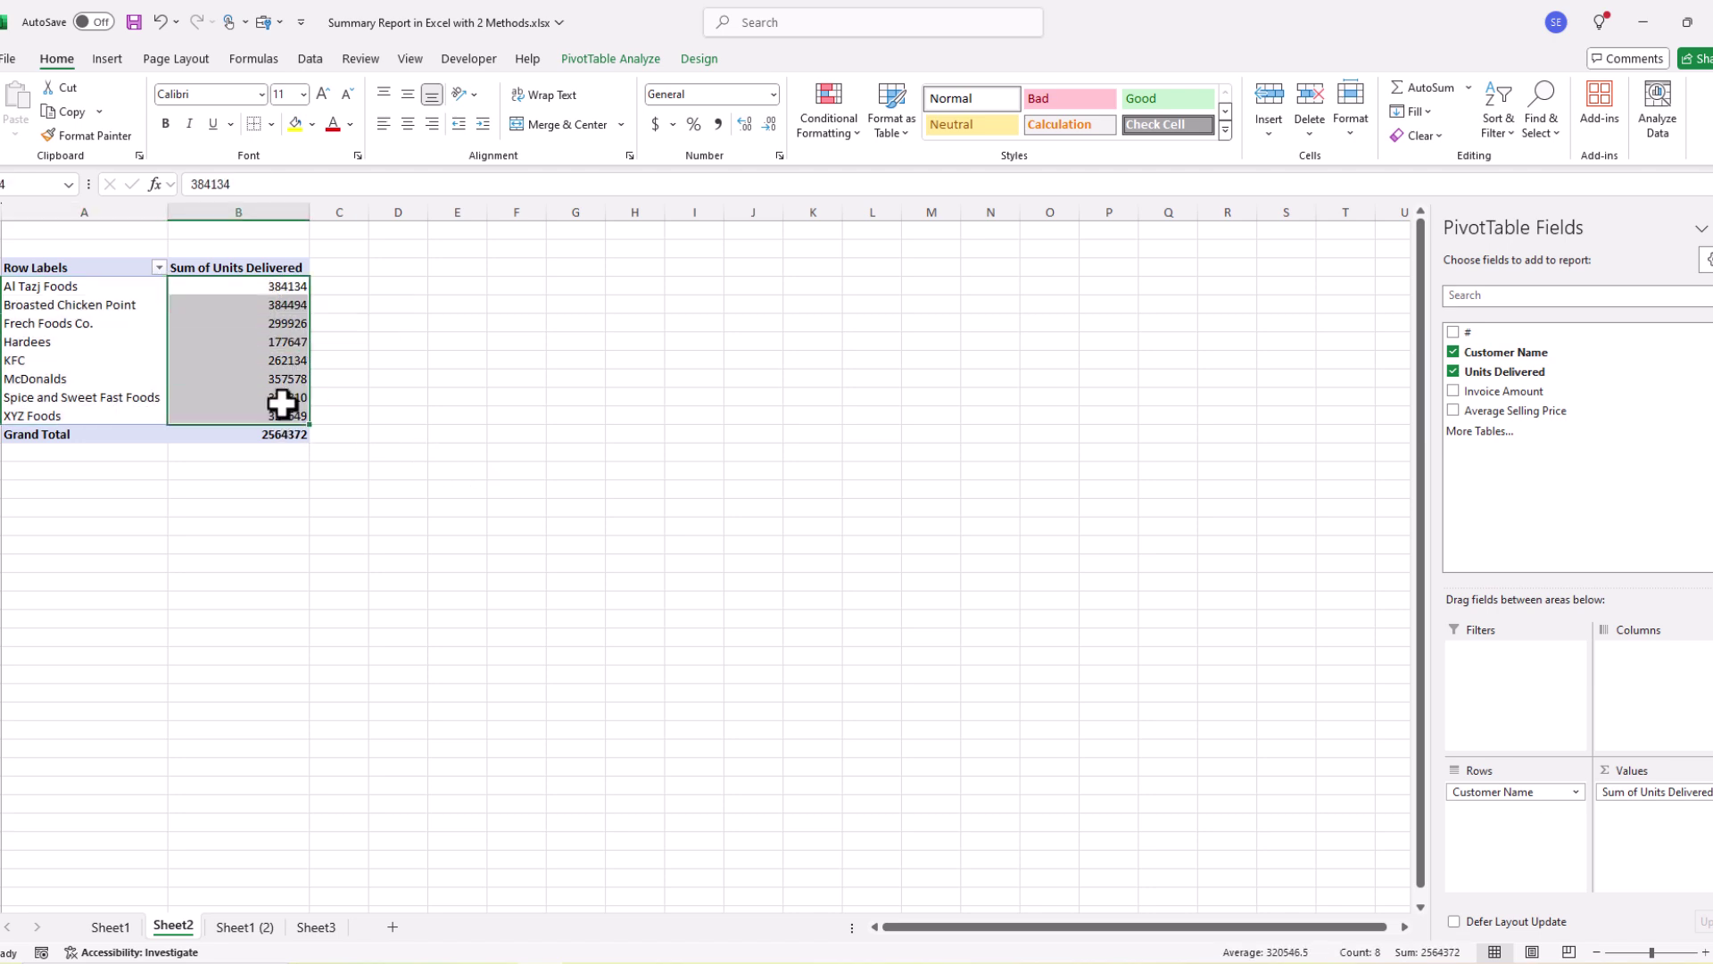
{"action": "left_click", "coordinate": [286, 358]}
{"action": "left_click", "coordinate": [287, 305]}
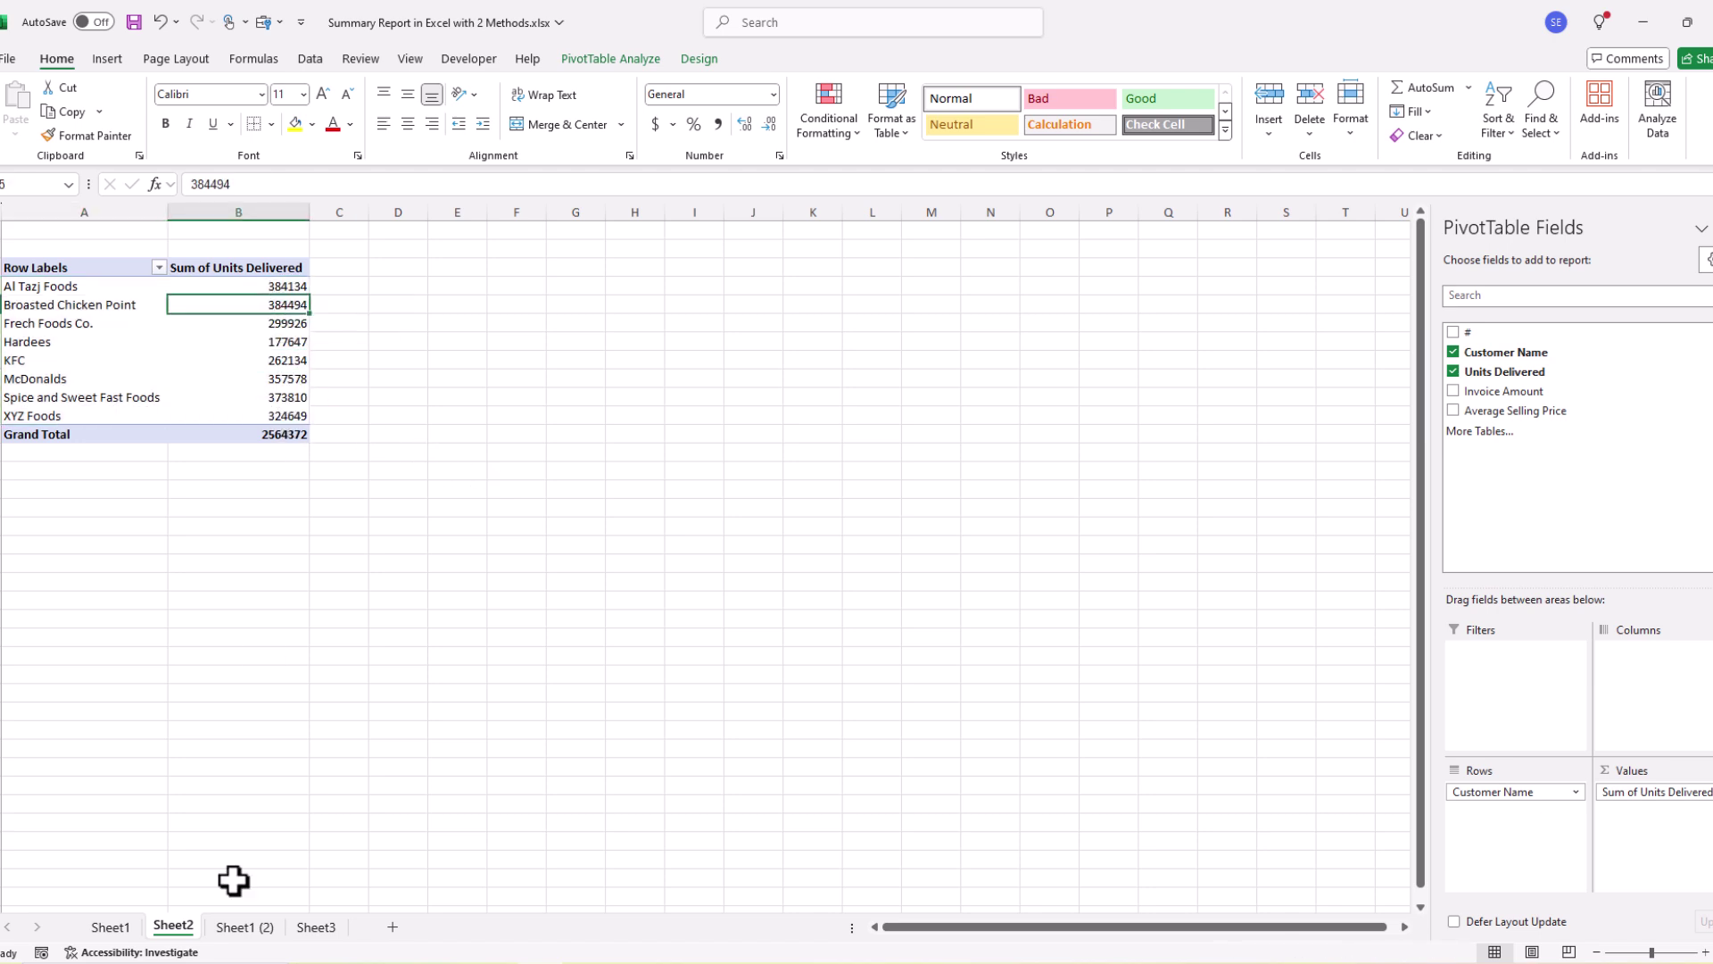
{"action": "left_click", "coordinate": [244, 928]}
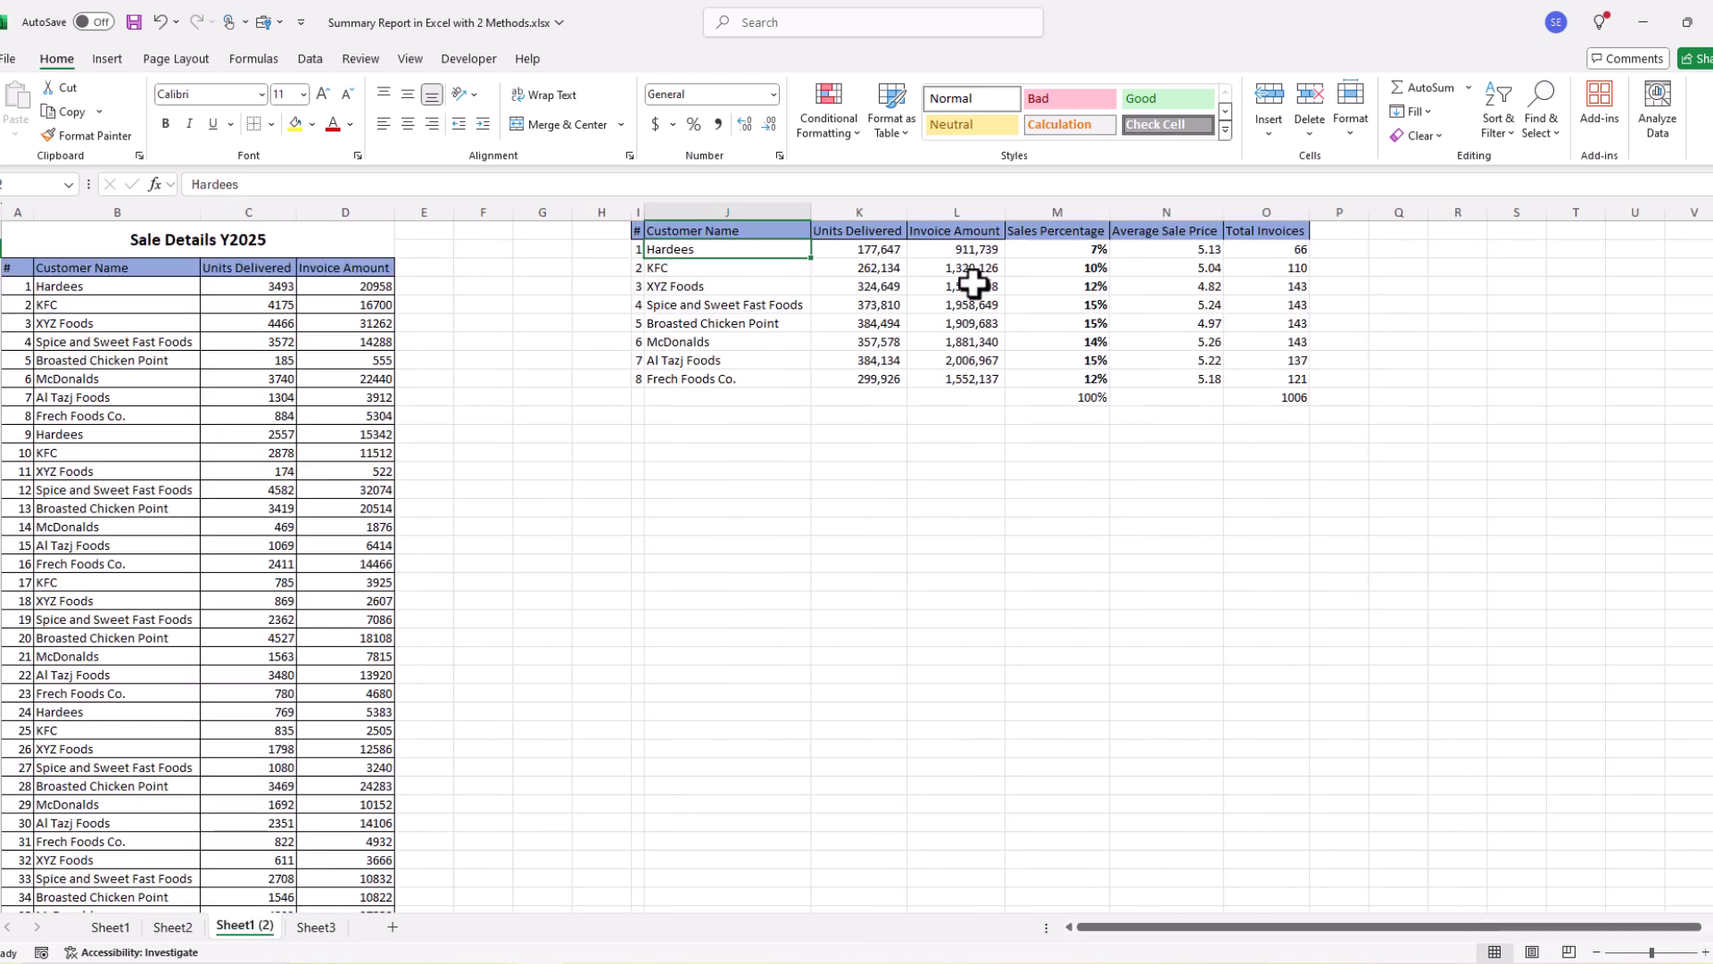
{"action": "left_click_drag", "start_coordinate": [982, 253], "coordinate": [979, 381]}
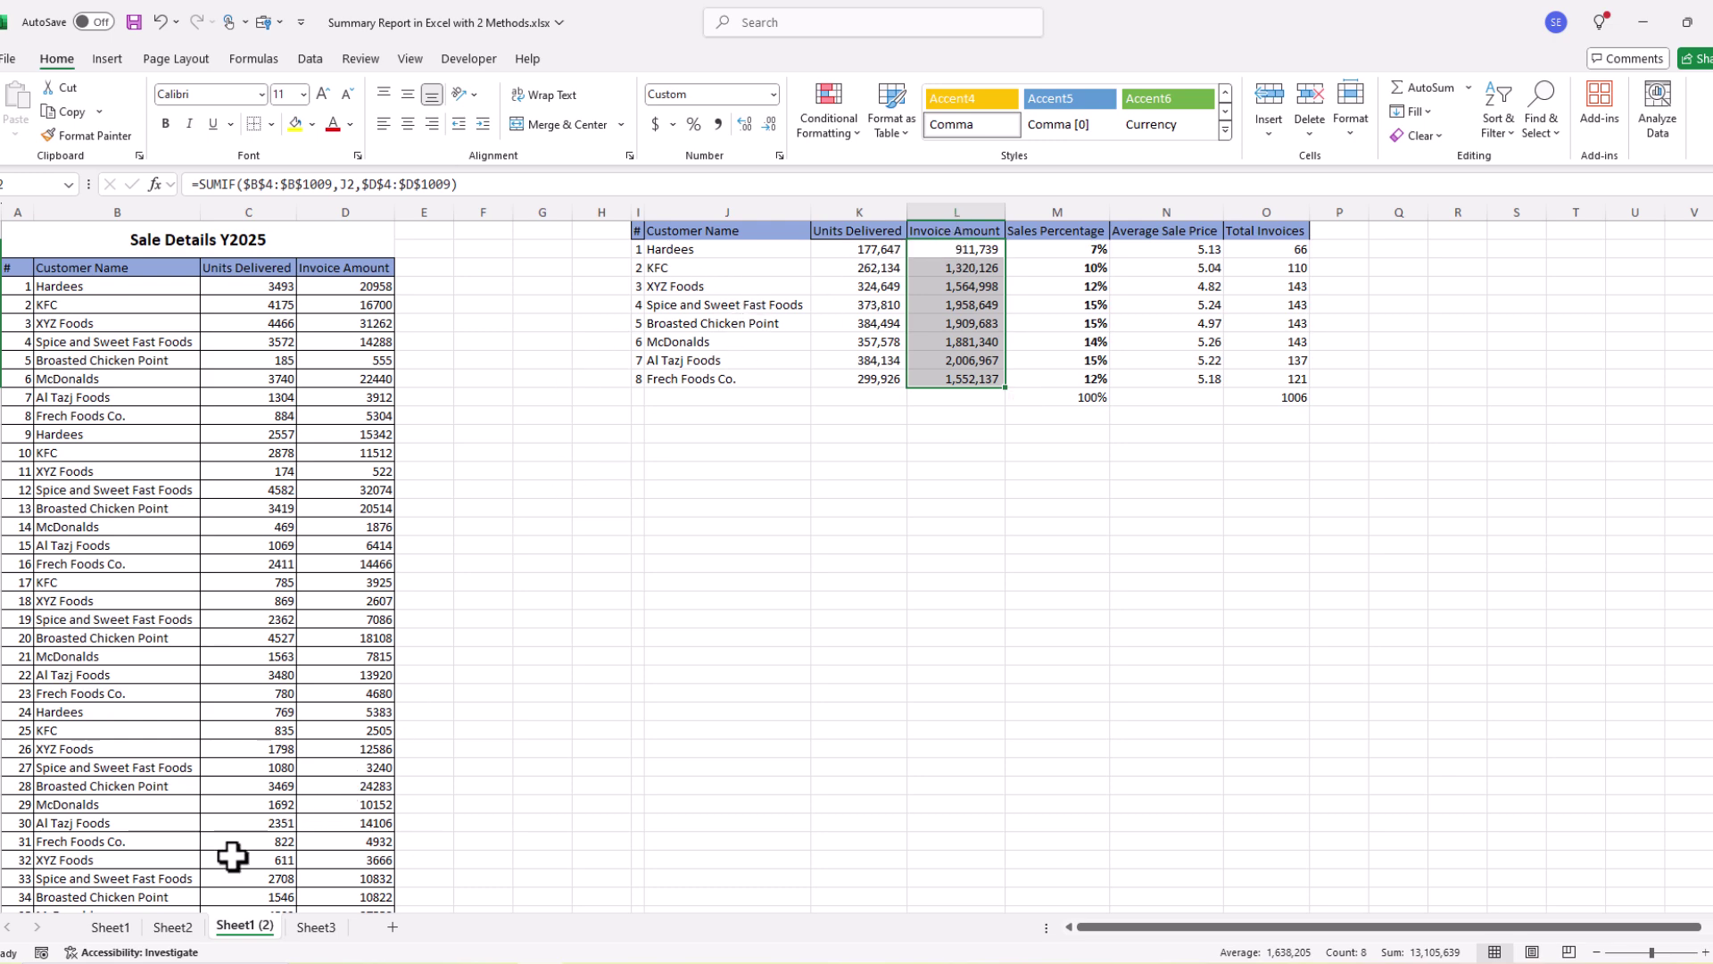
{"action": "left_click", "coordinate": [173, 927]}
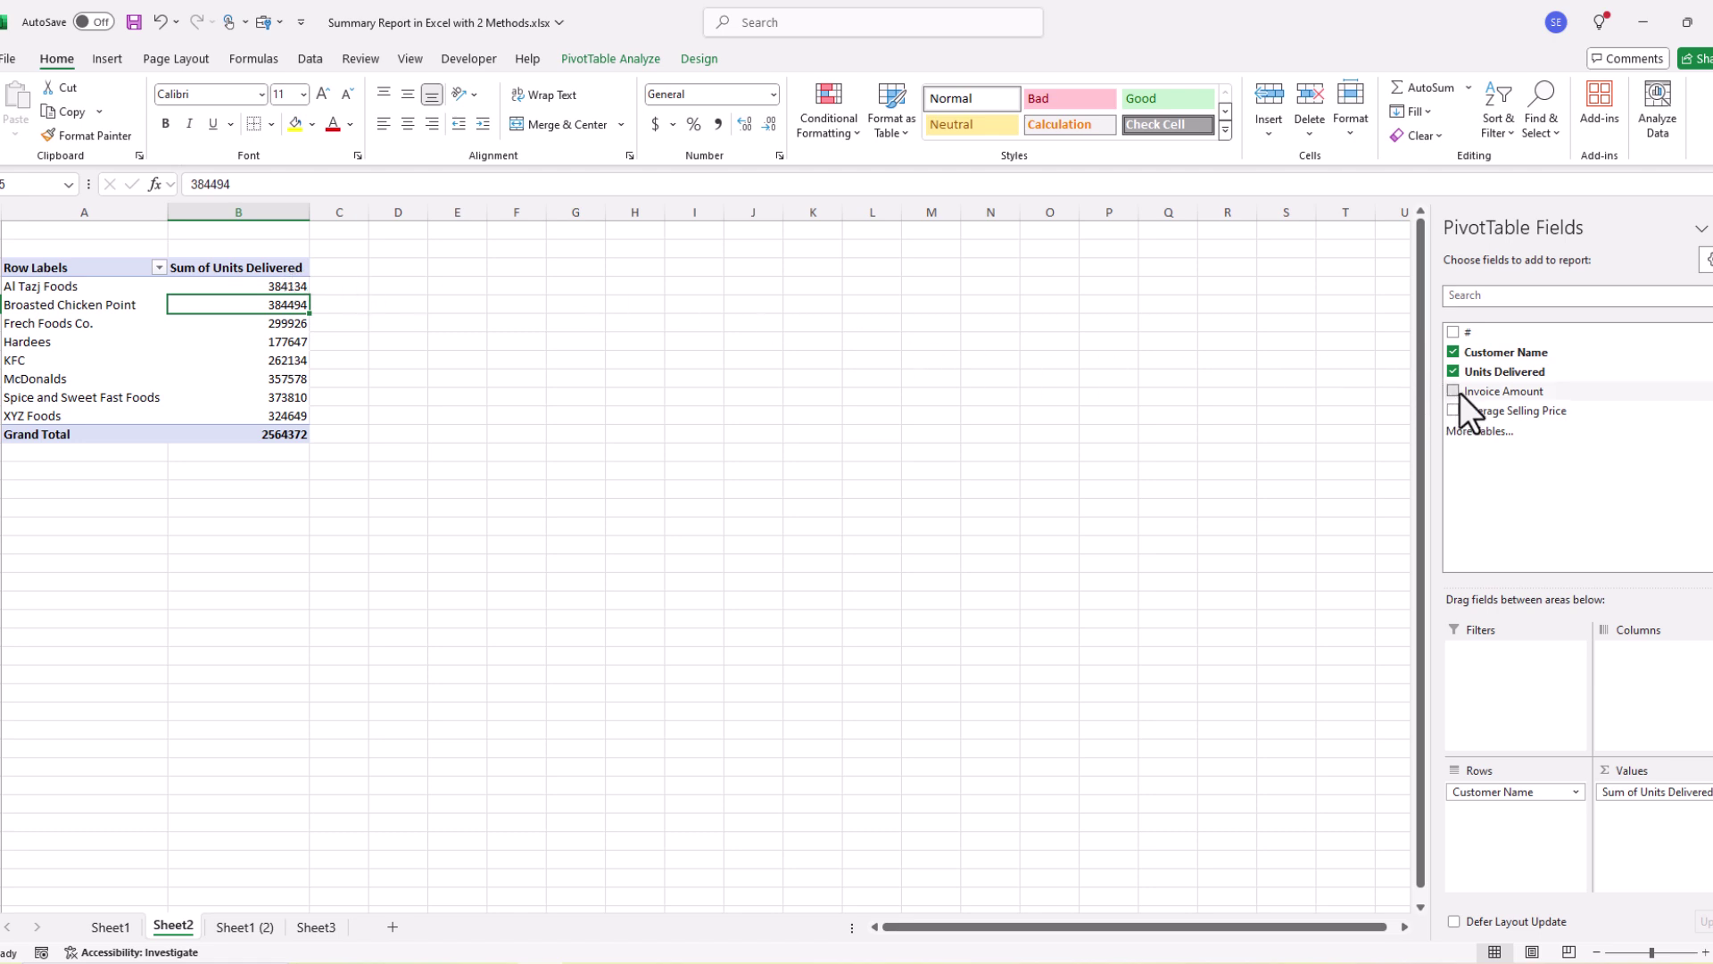
{"action": "left_click_drag", "start_coordinate": [1460, 393], "coordinate": [1671, 830]}
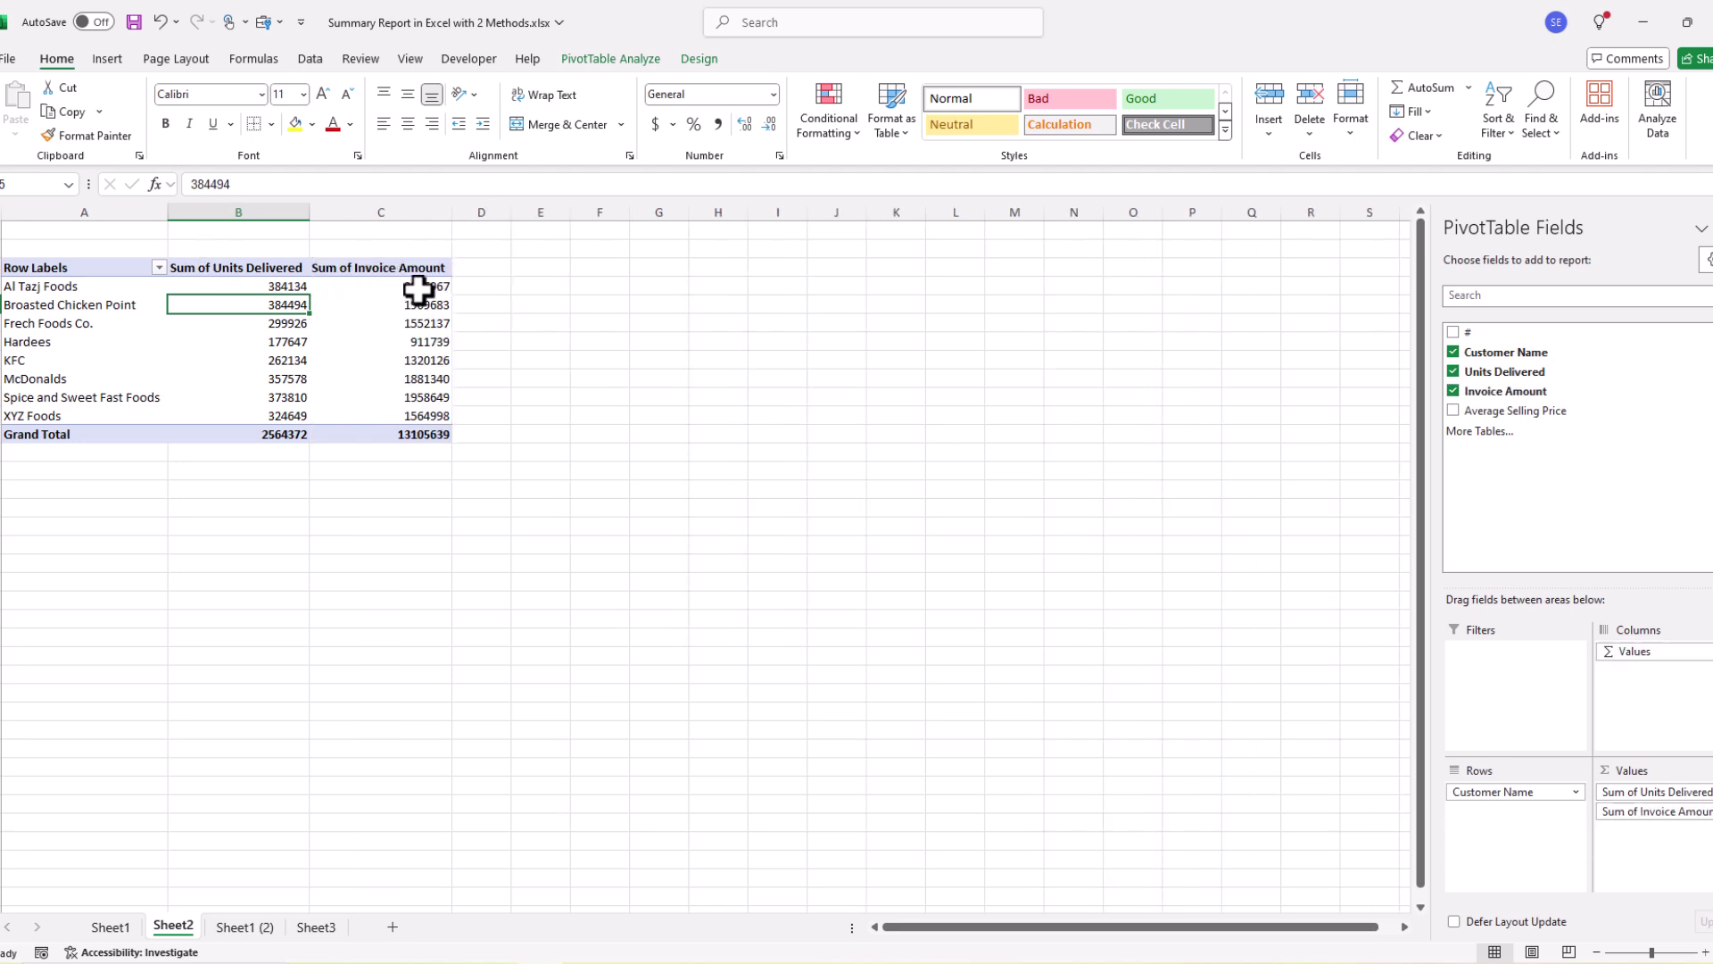
- Compare the PivotTable invoice totals, e.g. Al Tazj Foods 2006967, with the Sheet1 (2) summary
{"action": "left_click_drag", "start_coordinate": [419, 288], "coordinate": [424, 416]}
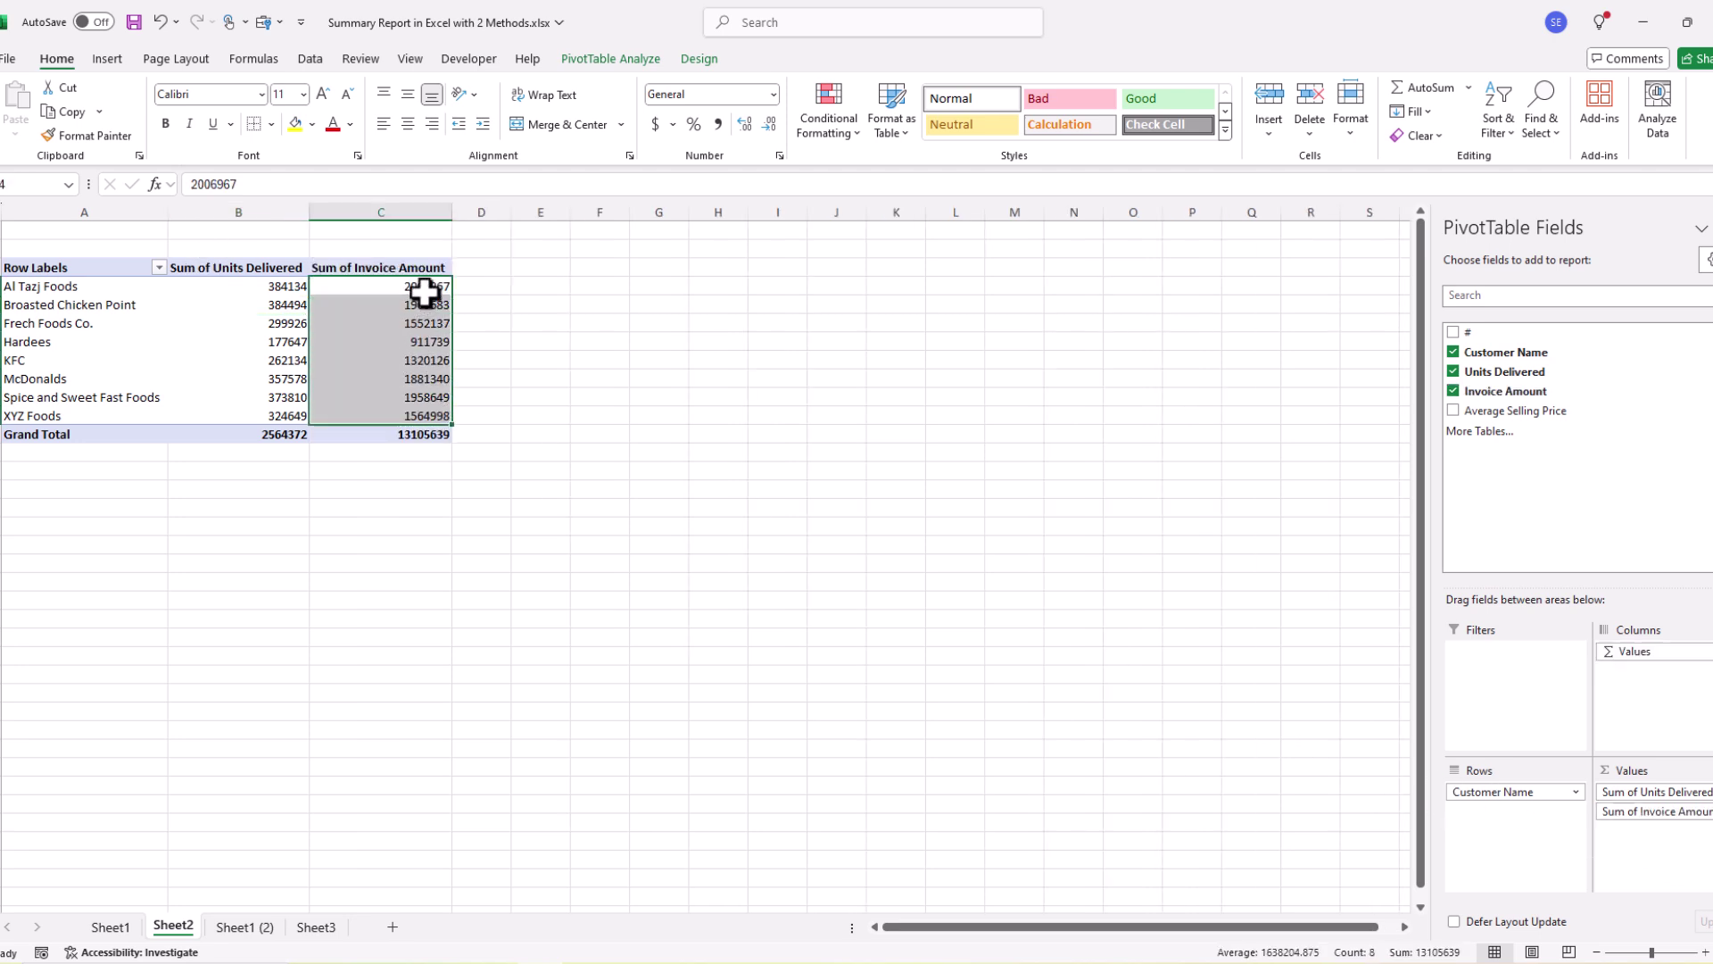
{"action": "left_click", "coordinate": [424, 292]}
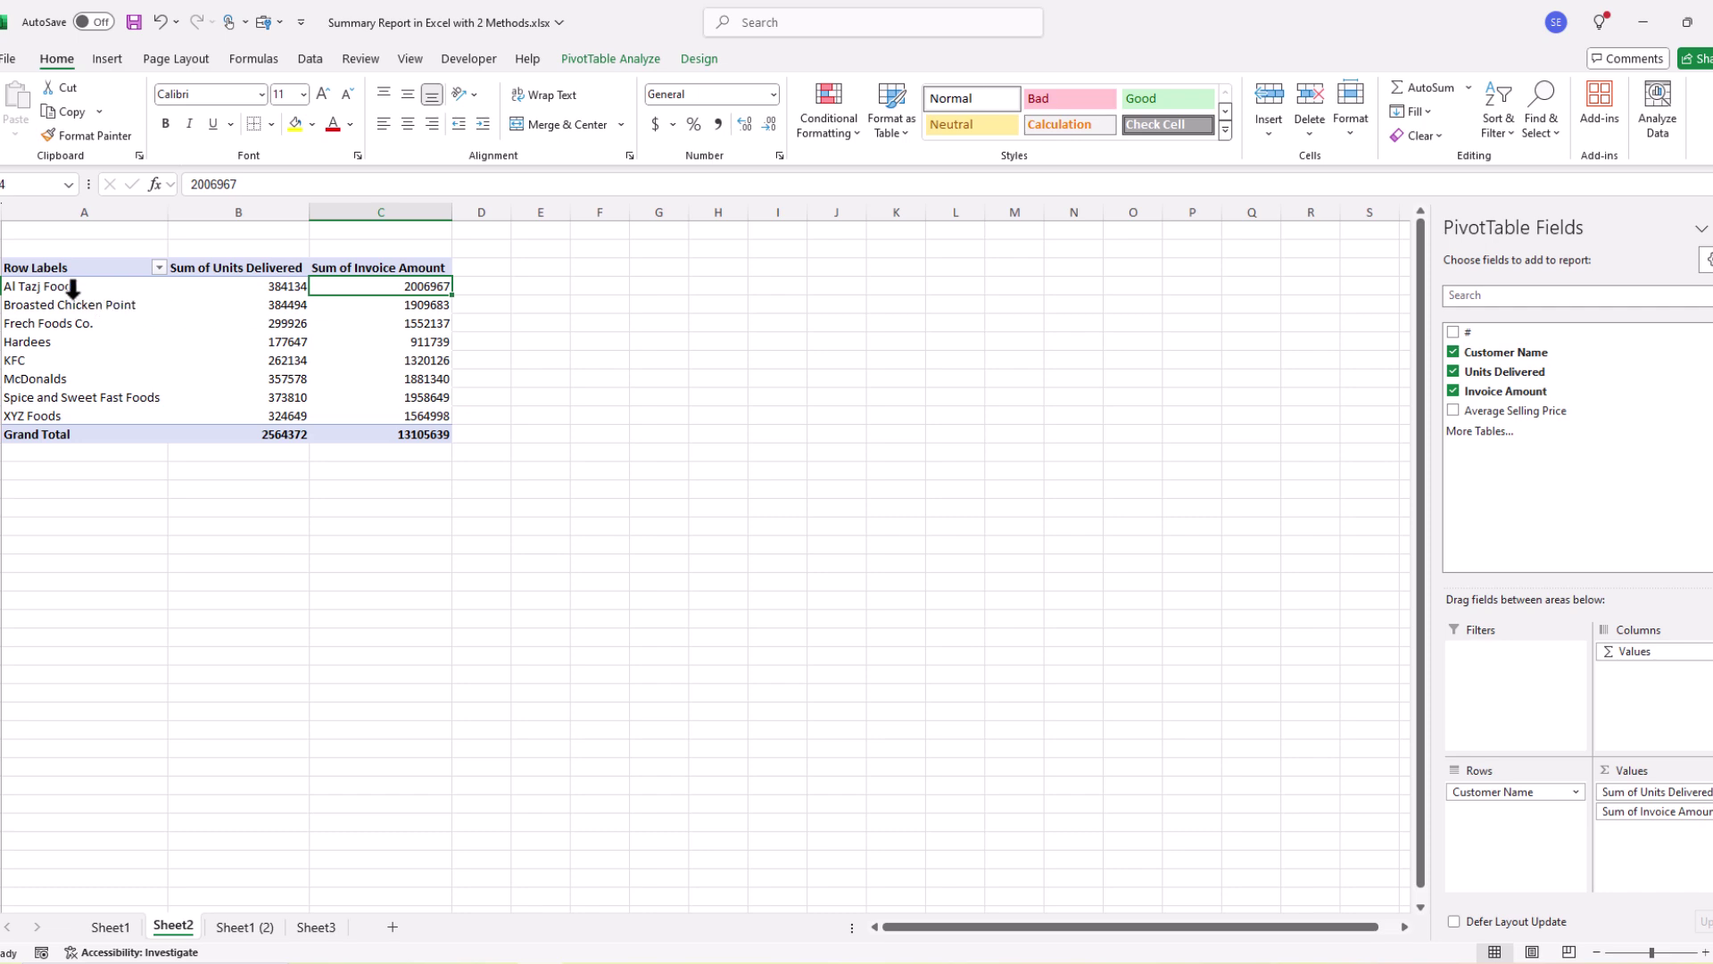
{"action": "left_click", "coordinate": [244, 928]}
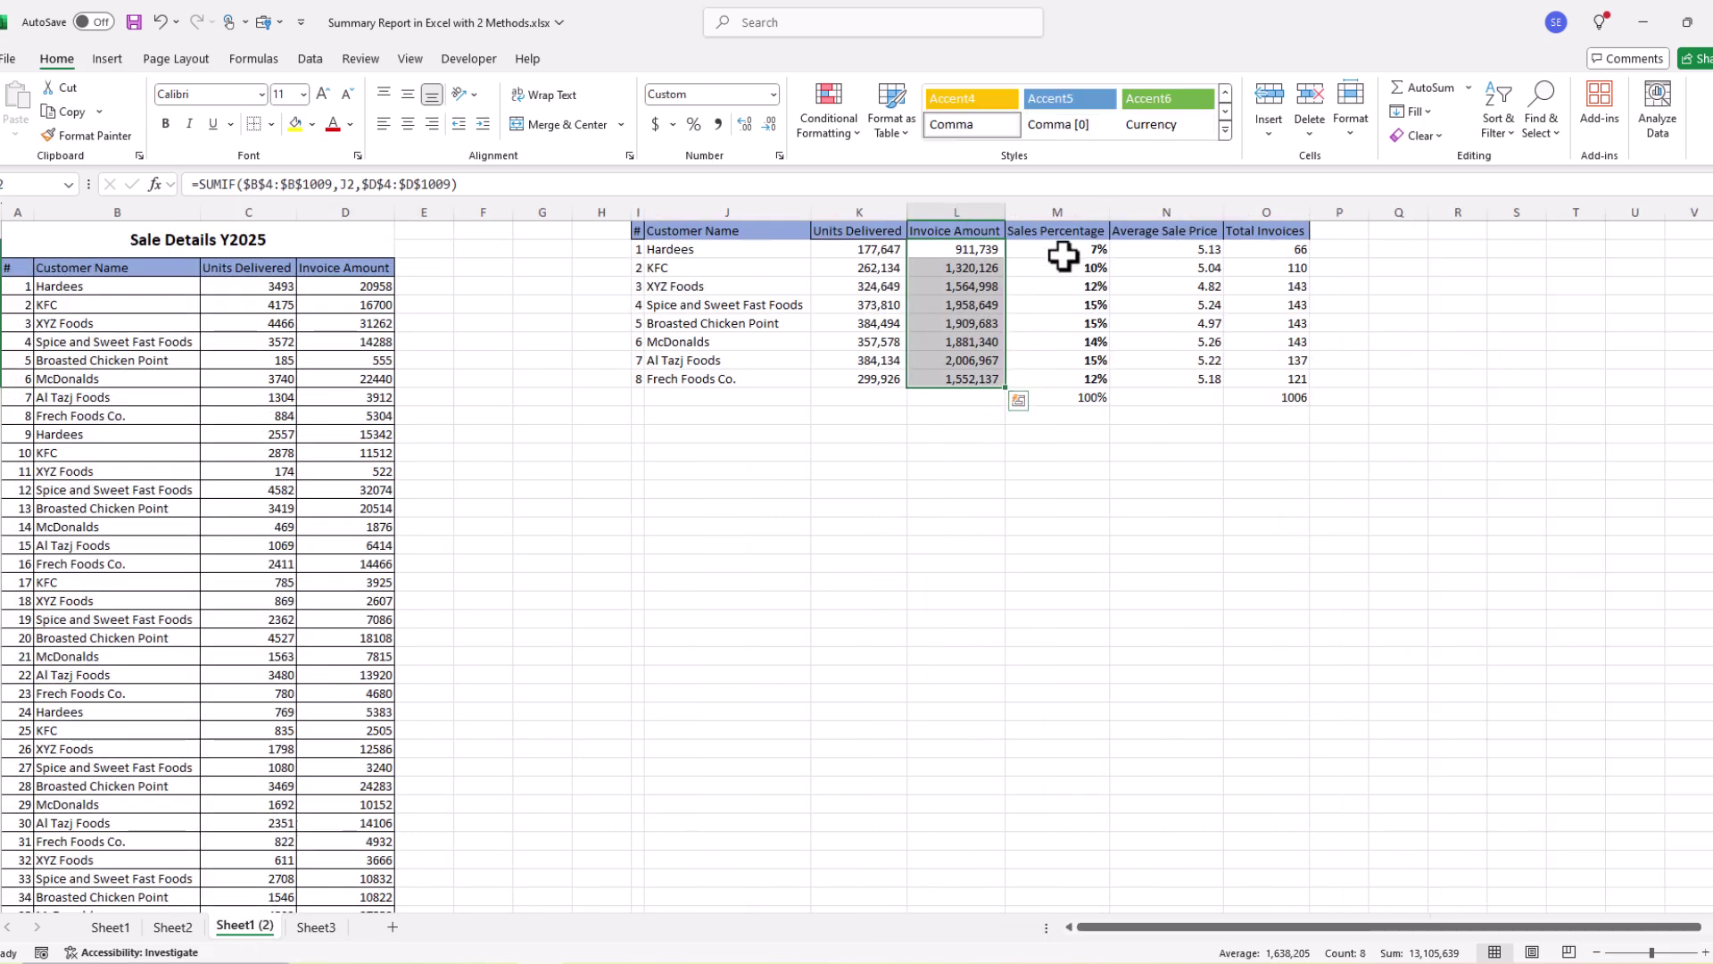
{"action": "left_click", "coordinate": [179, 930]}
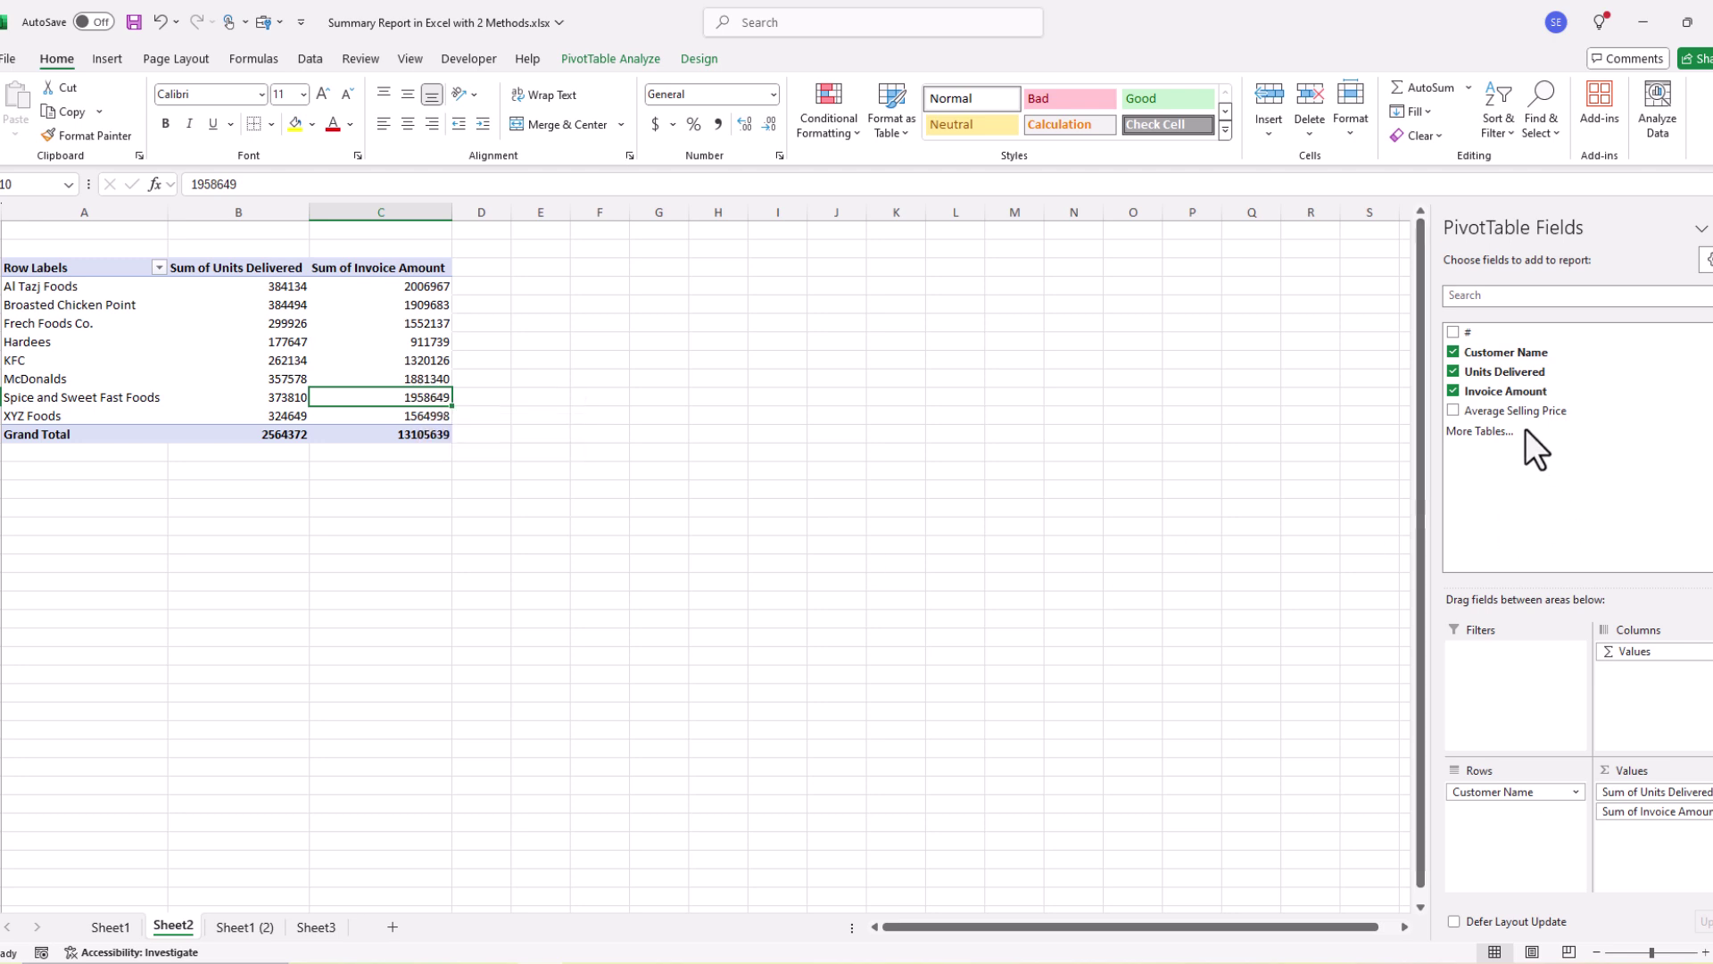
{"action": "left_click", "coordinate": [1481, 393]}
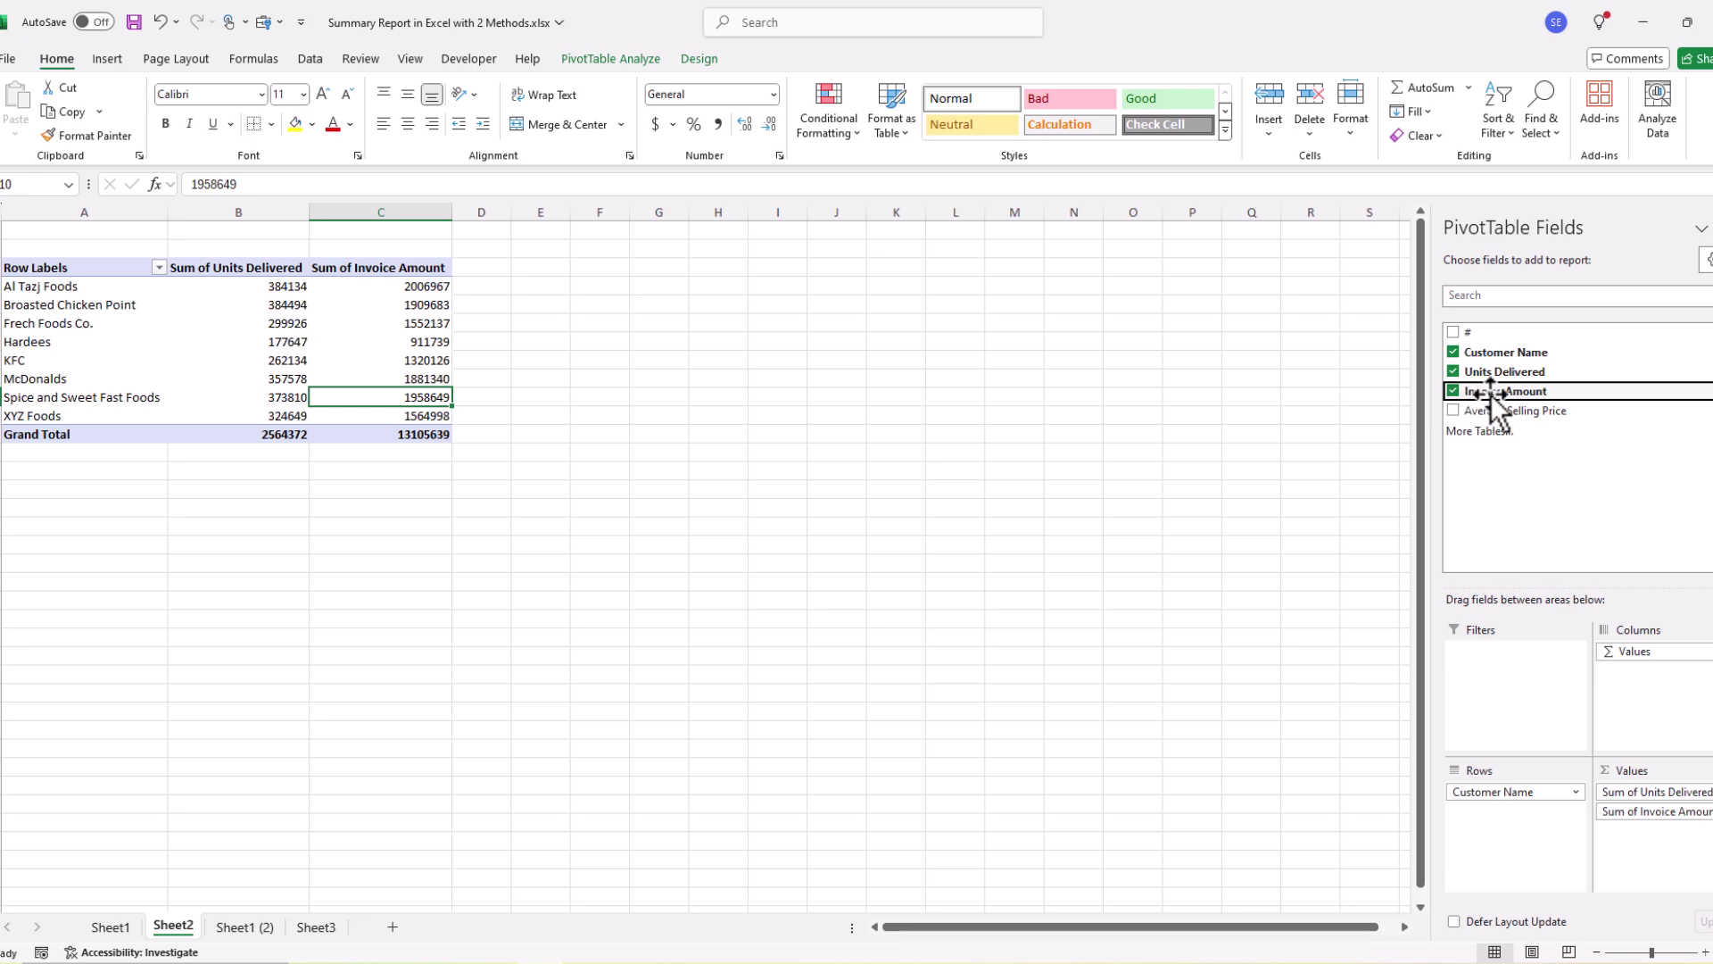
{"action": "left_click_drag", "start_coordinate": [1492, 399], "coordinate": [1640, 850]}
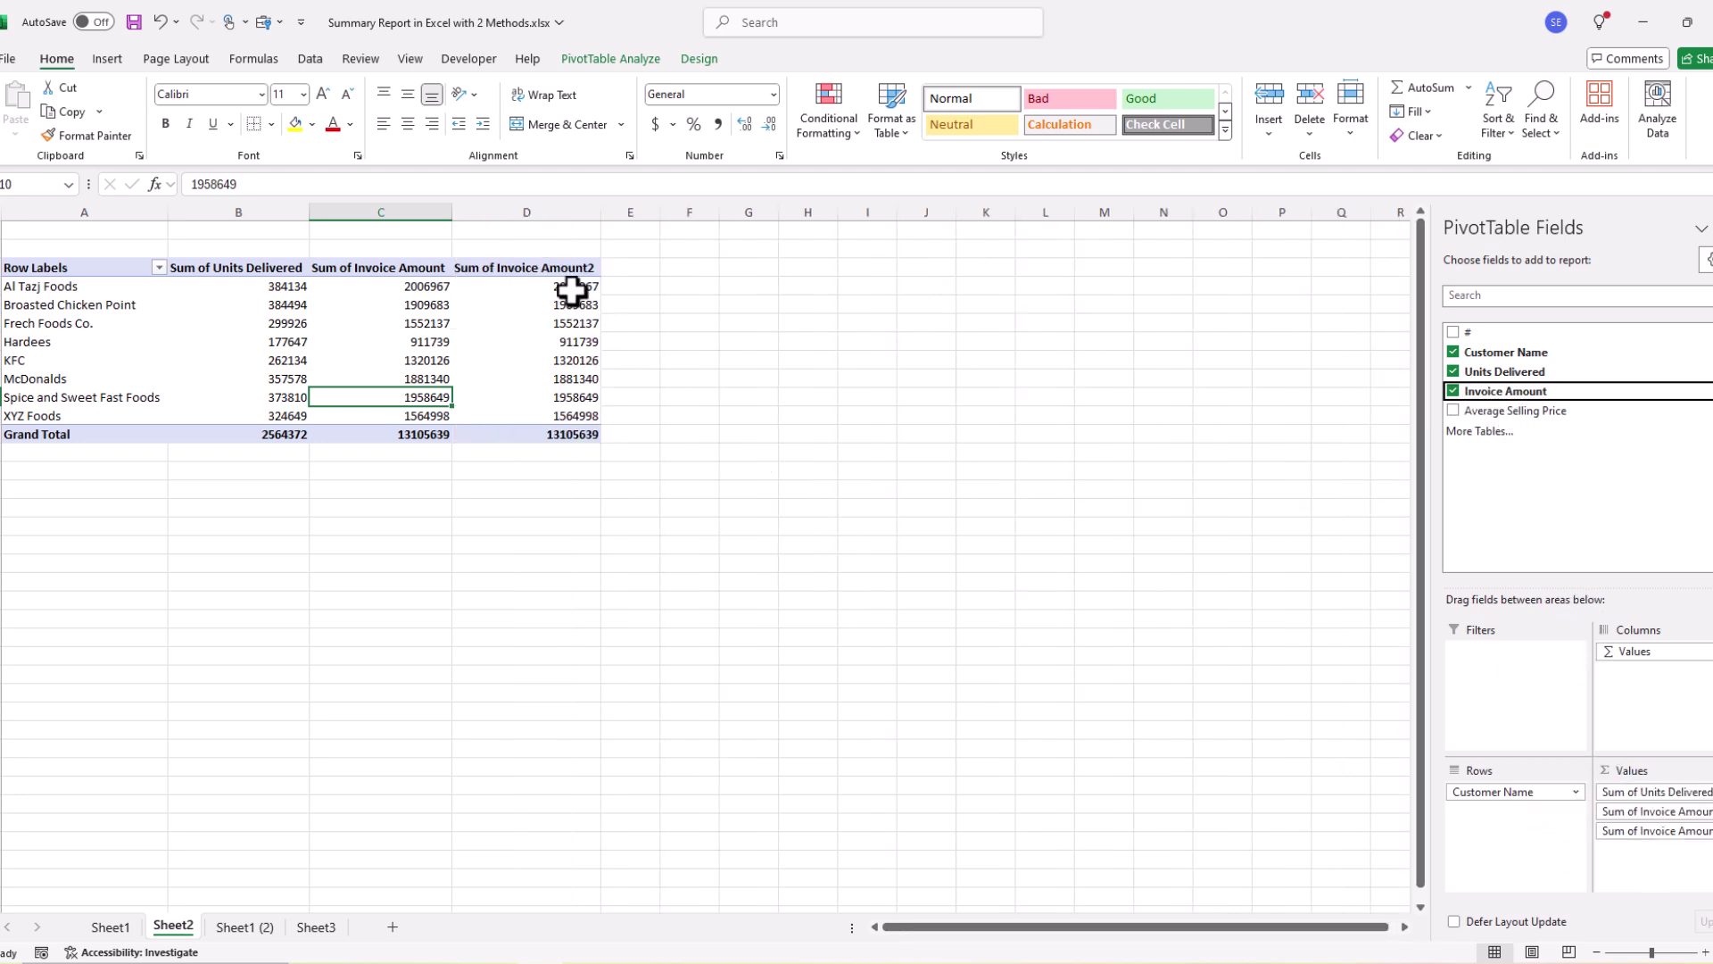
{"action": "left_click_drag", "start_coordinate": [578, 280], "coordinate": [581, 434]}
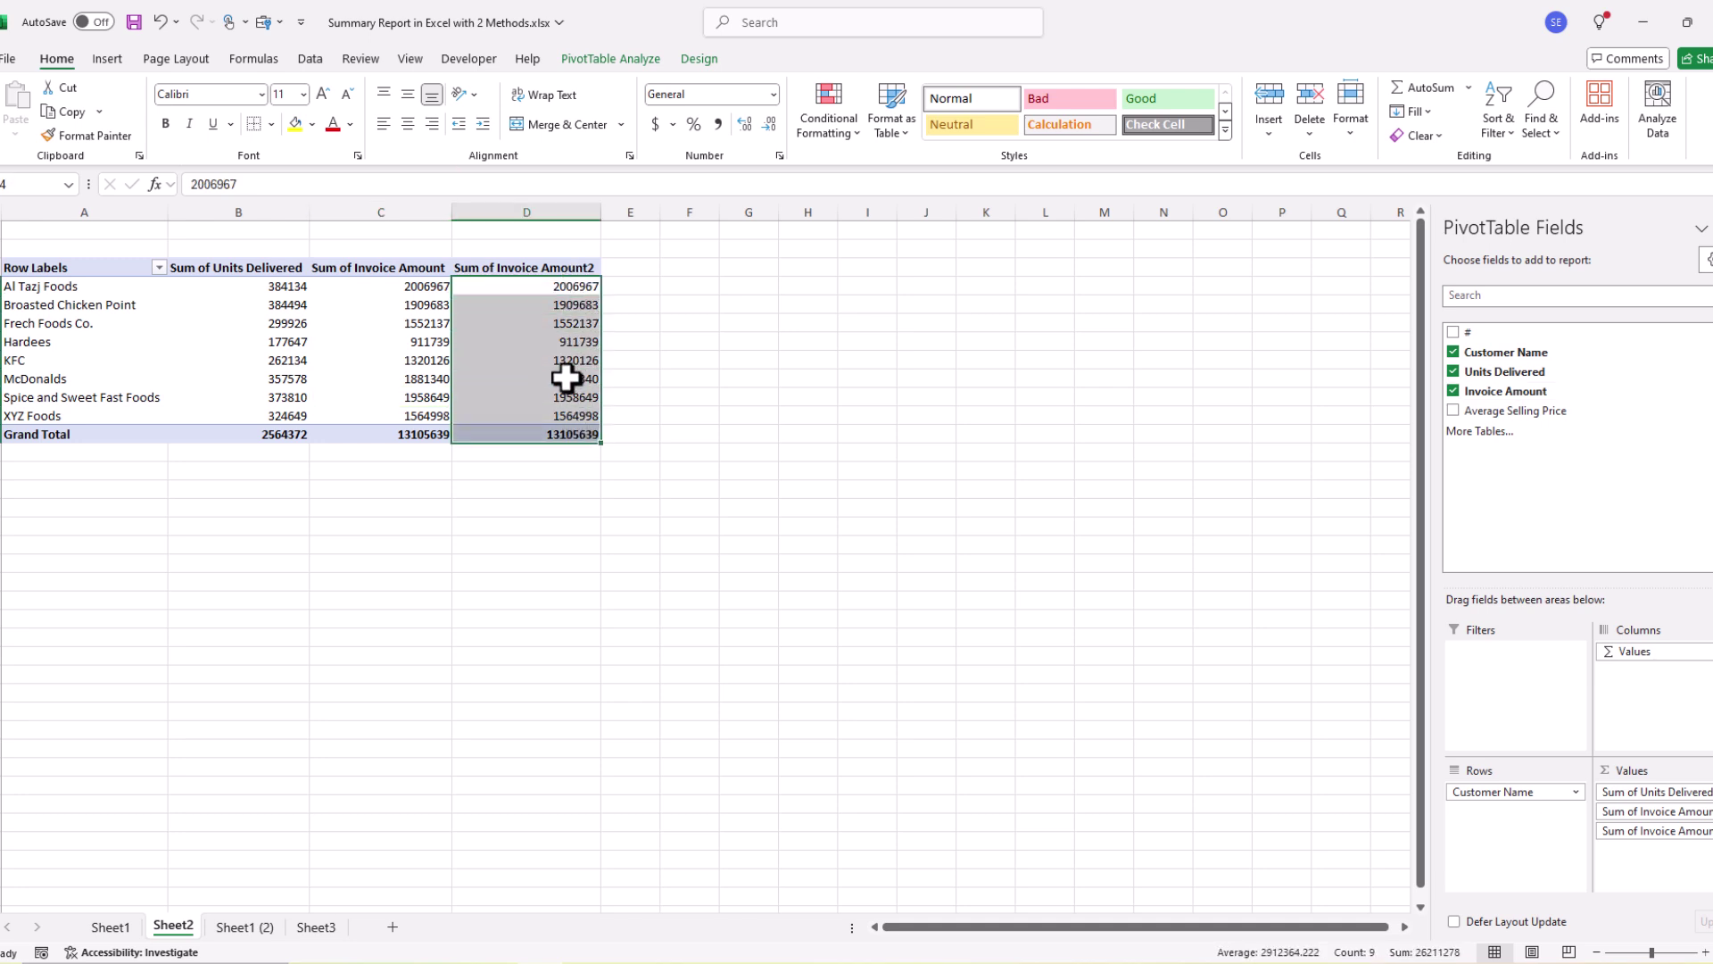
{"action": "left_click", "coordinate": [565, 342]}
{"action": "left_click", "coordinate": [574, 308]}
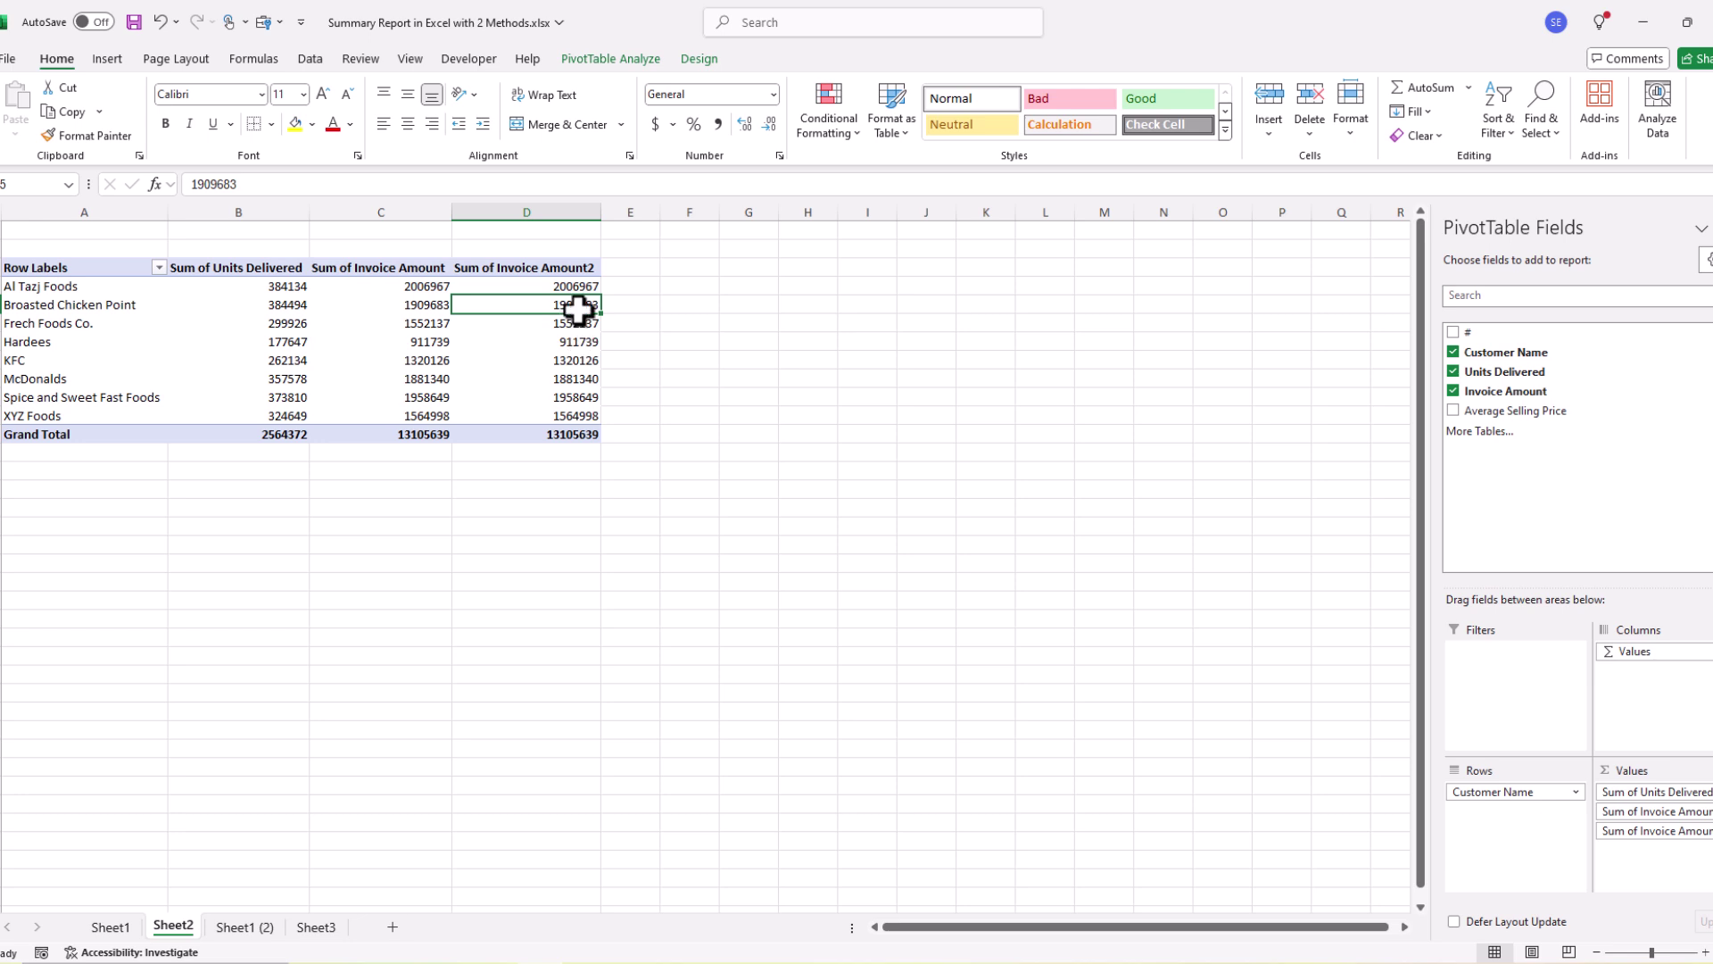
{"action": "right_click", "coordinate": [579, 310]}
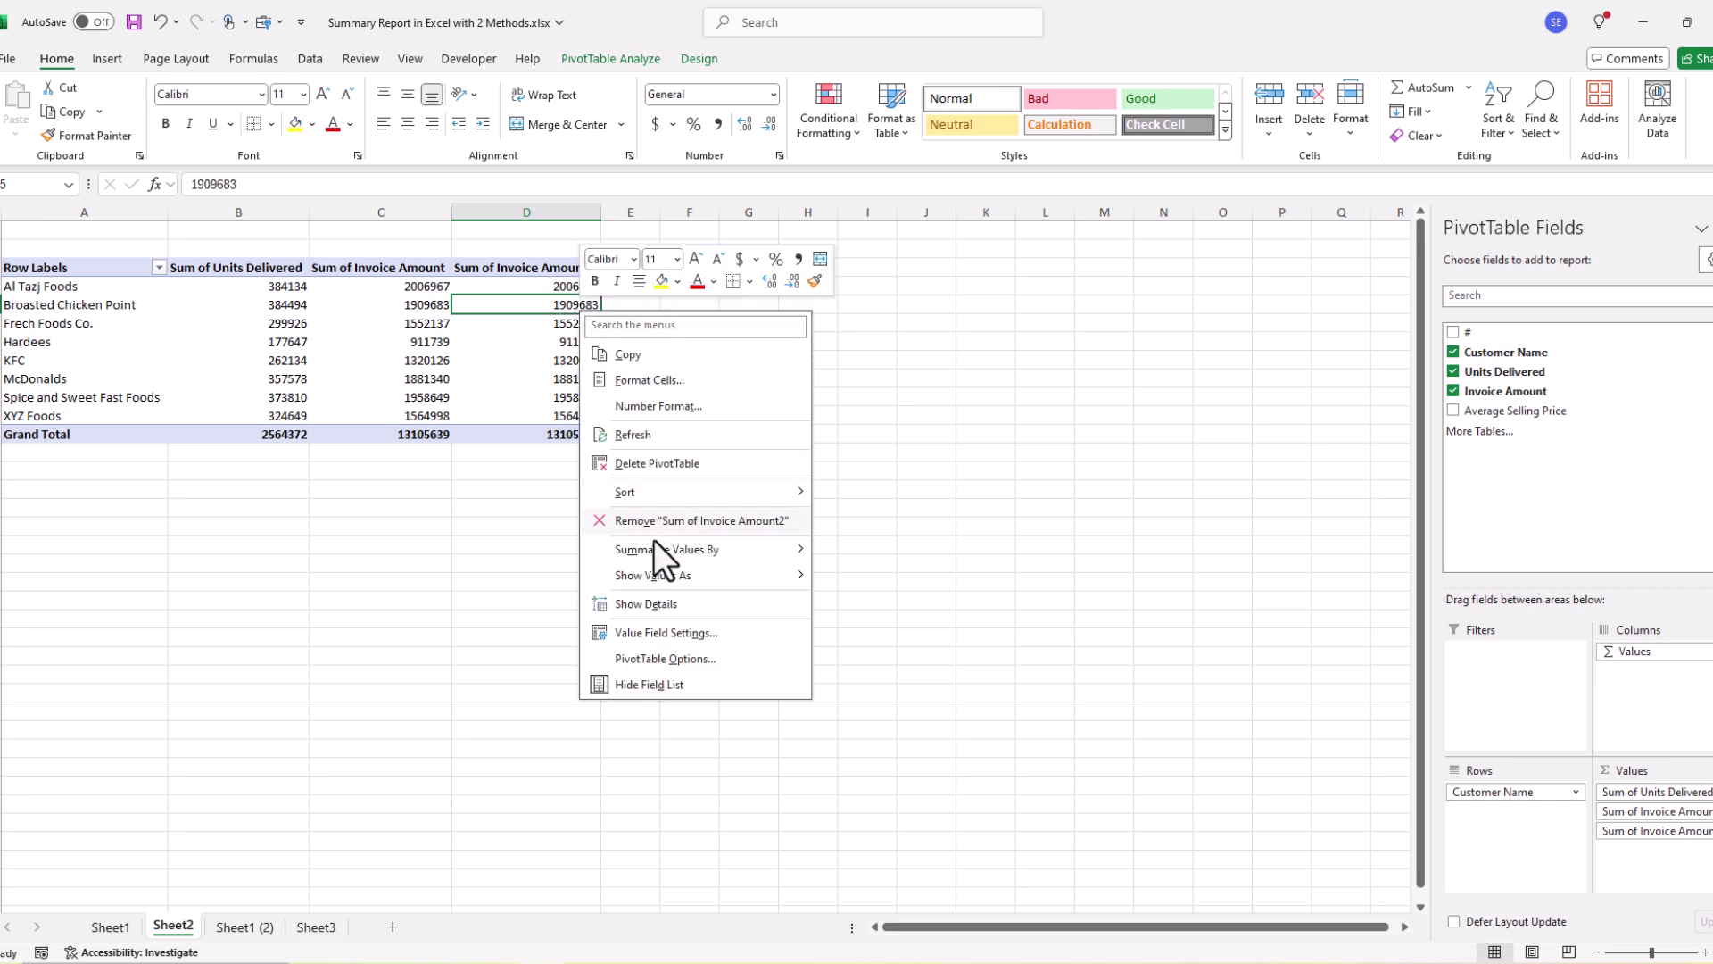
{"action": "mouse_move", "coordinate": [736, 578]}
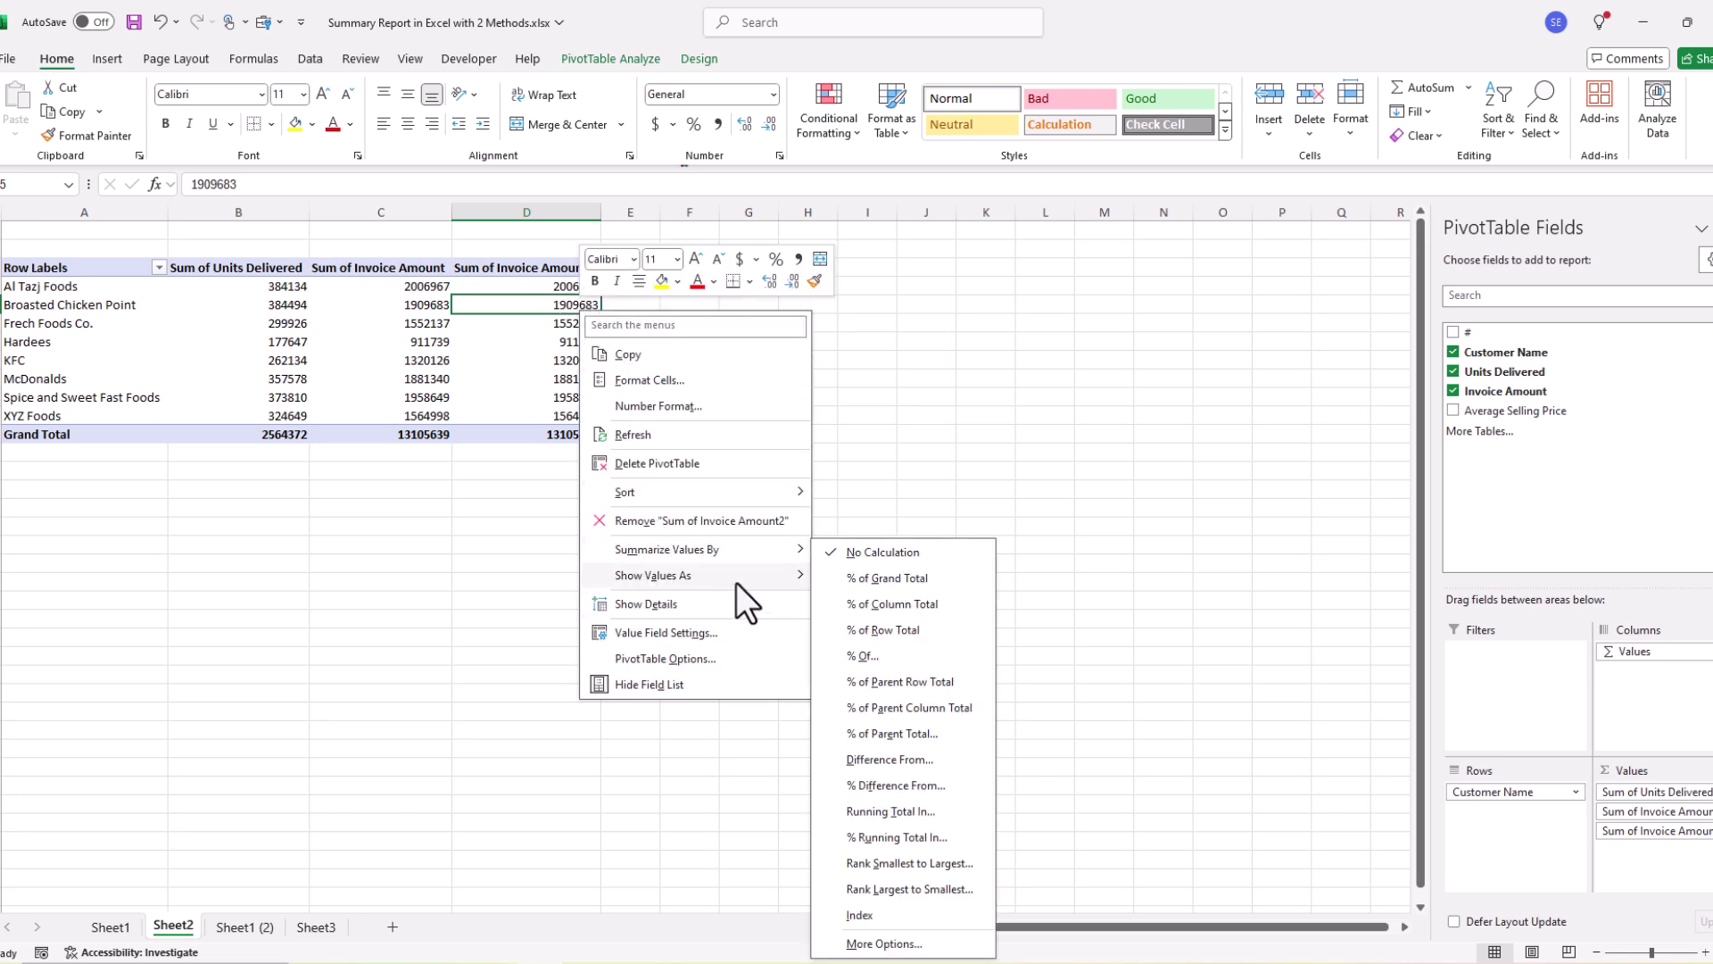
{"action": "left_click", "coordinate": [881, 578]}
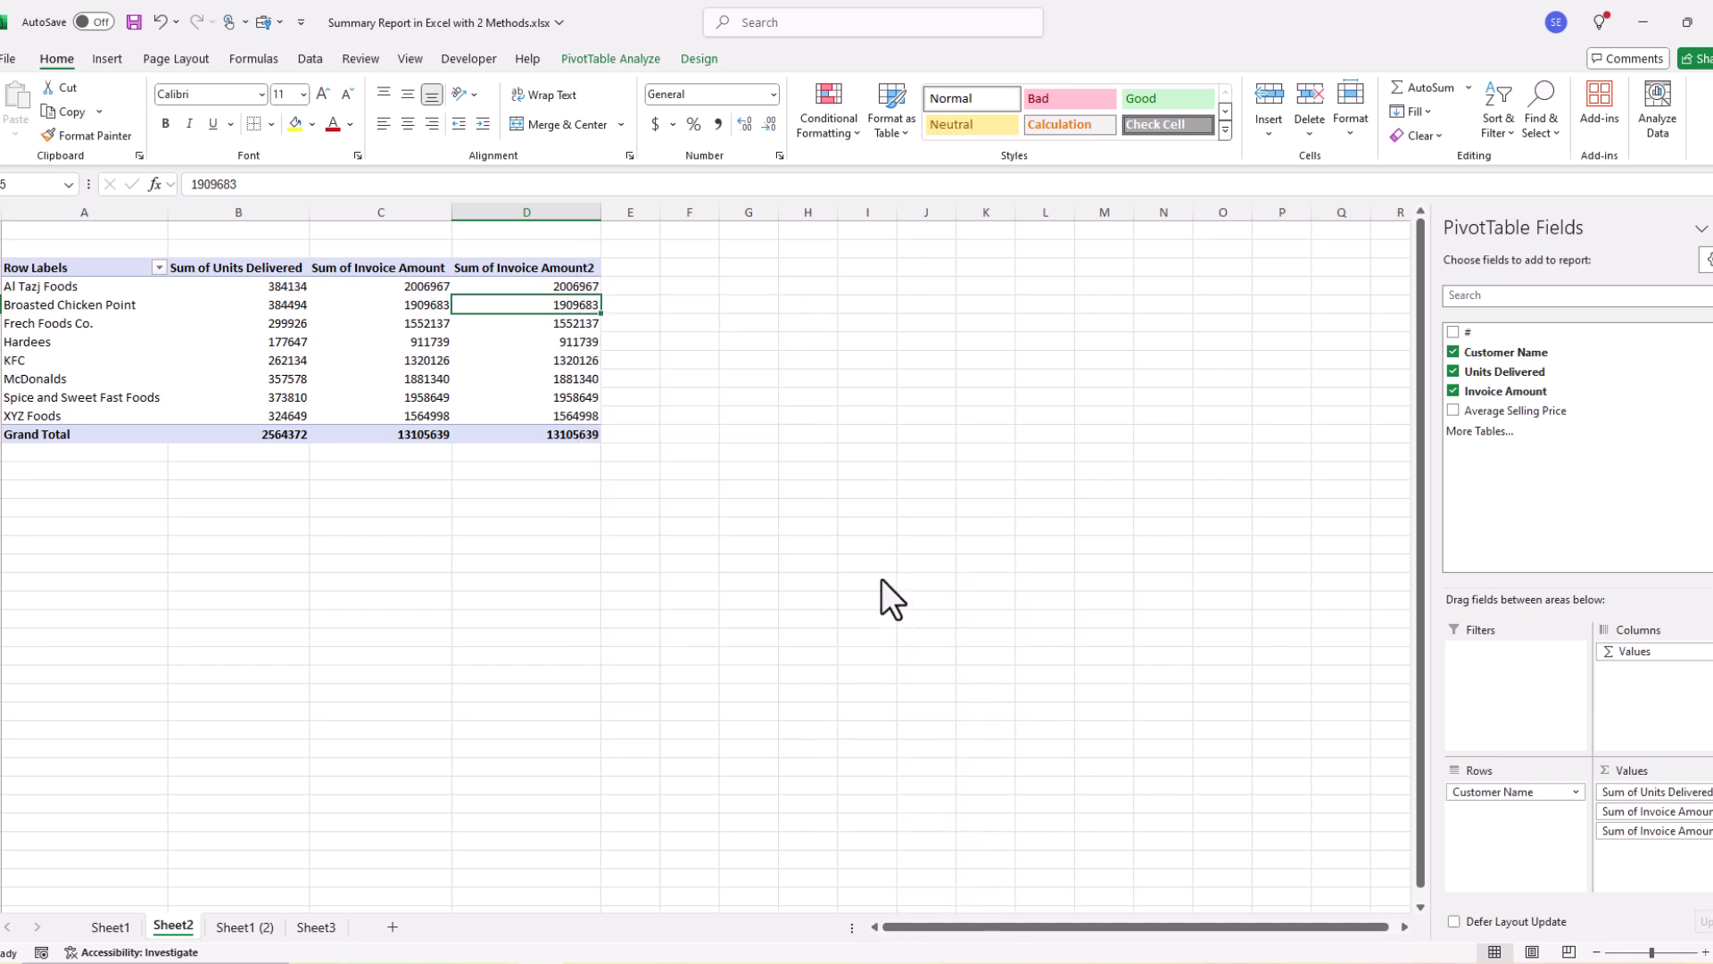
{"action": "left_click_drag", "start_coordinate": [581, 285], "coordinate": [577, 418]}
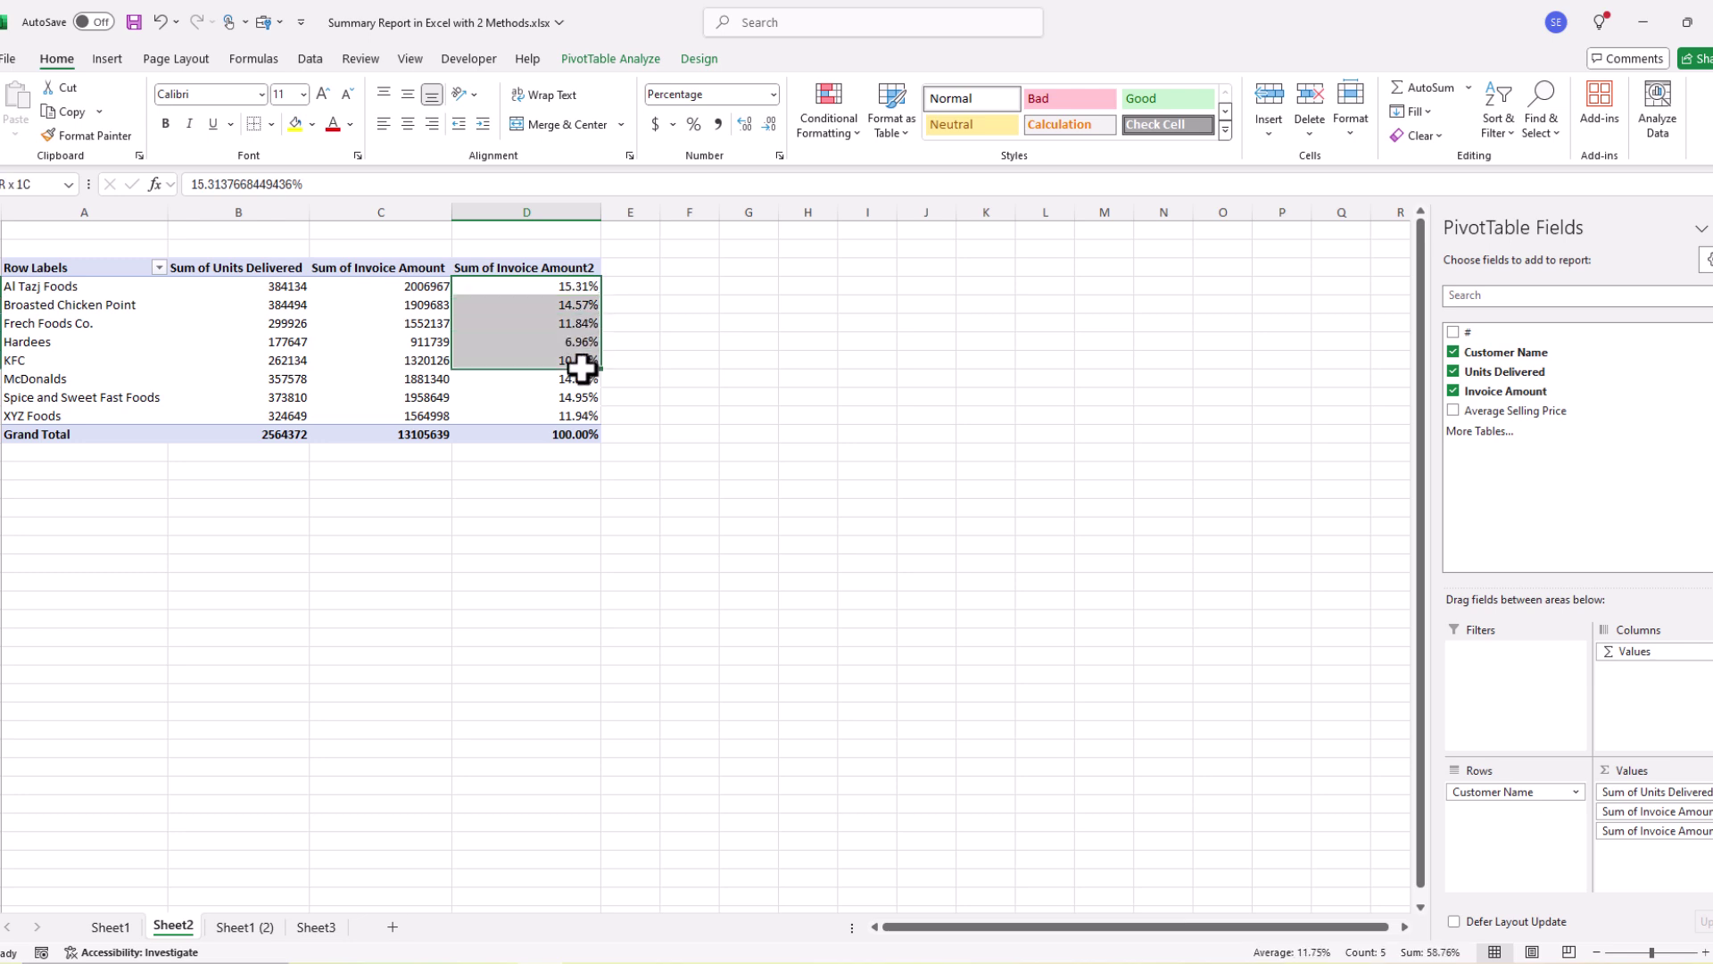
{"action": "left_click", "coordinate": [576, 287]}
{"action": "left_click", "coordinate": [89, 288]}
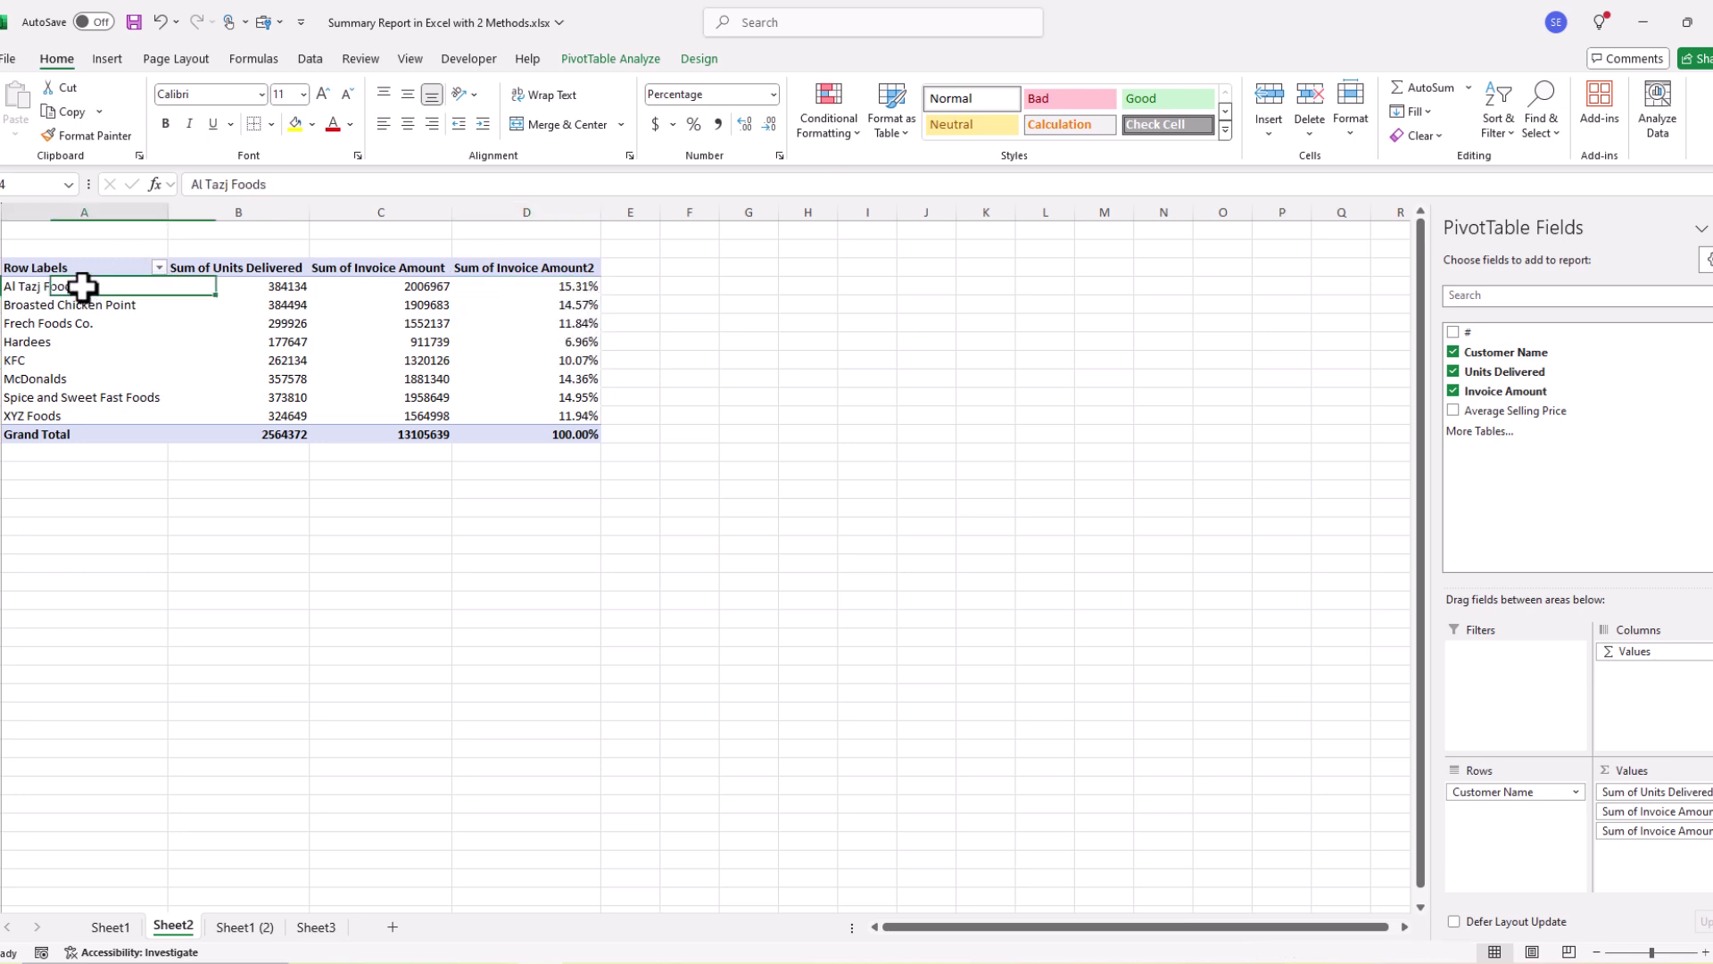
{"action": "left_click", "coordinate": [582, 436]}
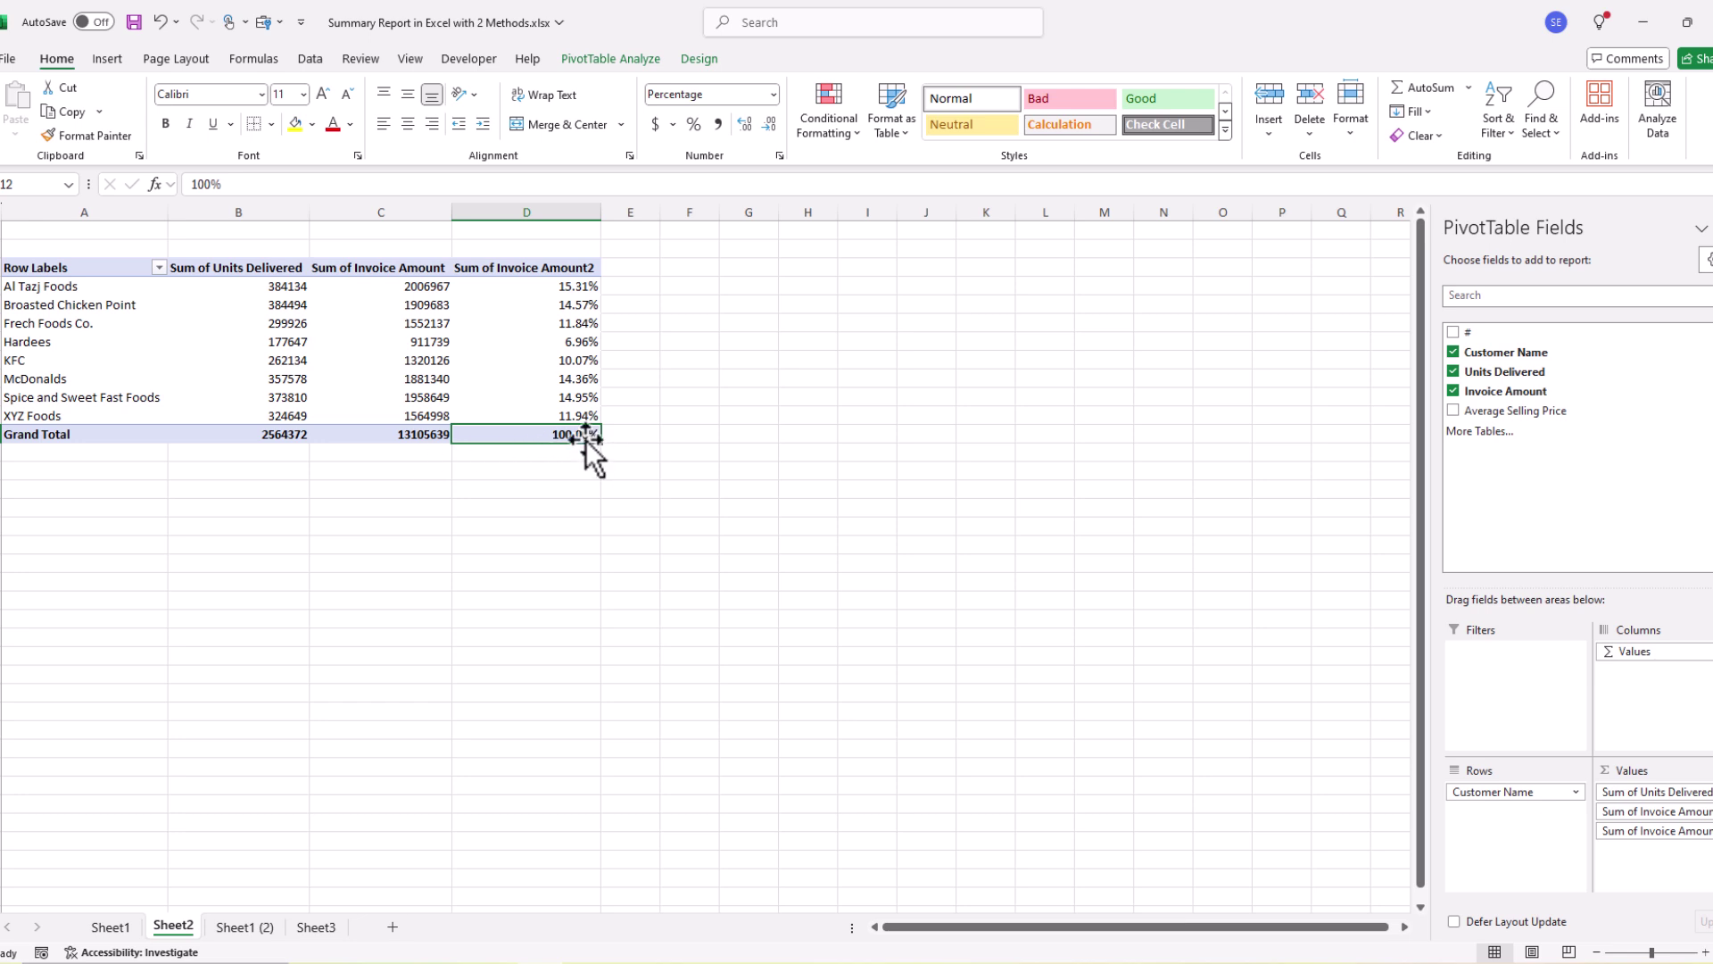
{"action": "left_click", "coordinate": [574, 293]}
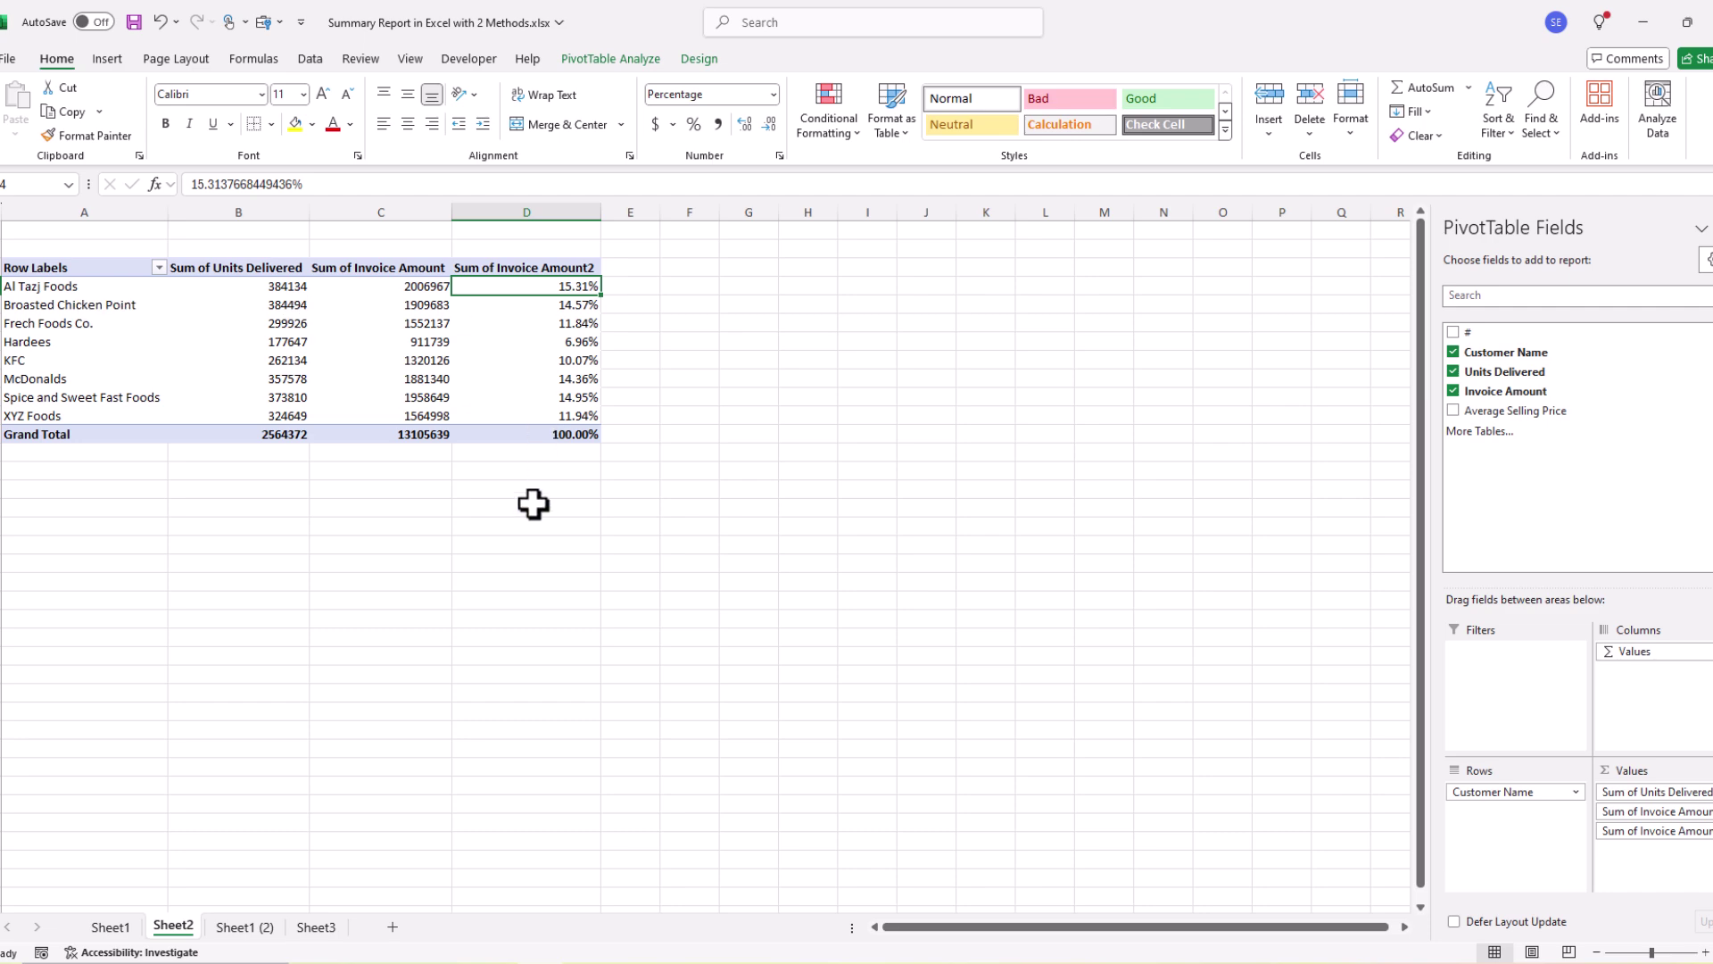
{"action": "left_click", "coordinate": [228, 929]}
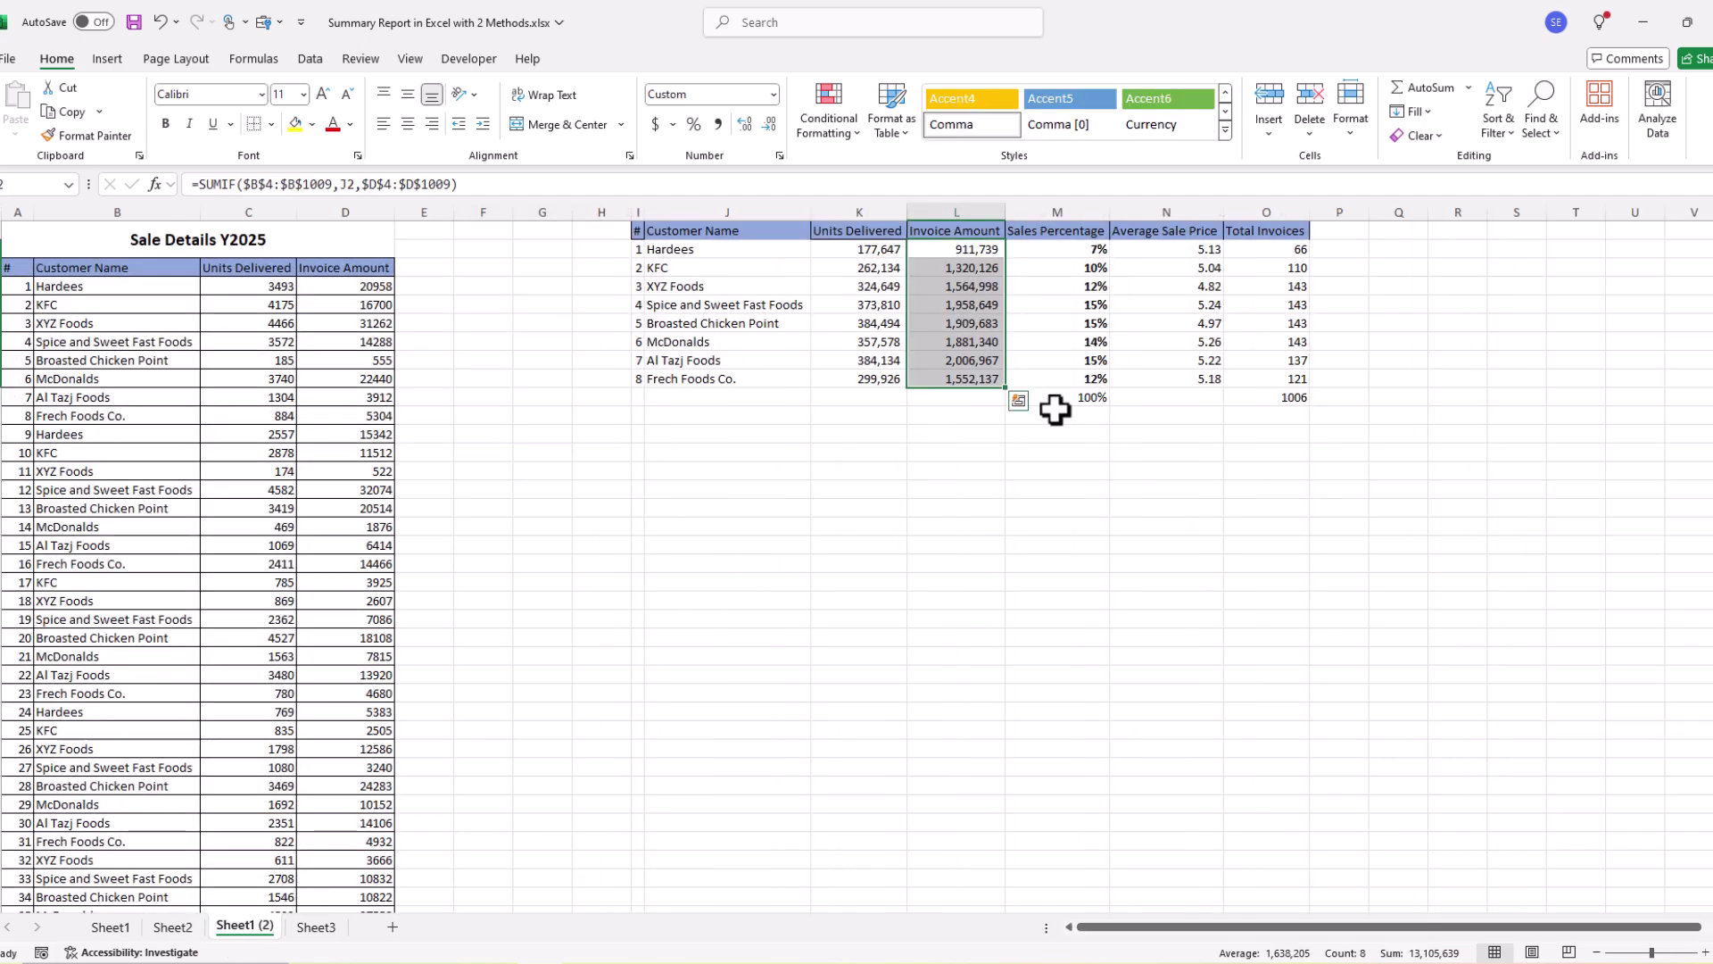
{"action": "left_click_drag", "start_coordinate": [1169, 205], "coordinate": [1262, 207]}
{"action": "left_click", "coordinate": [1174, 207]}
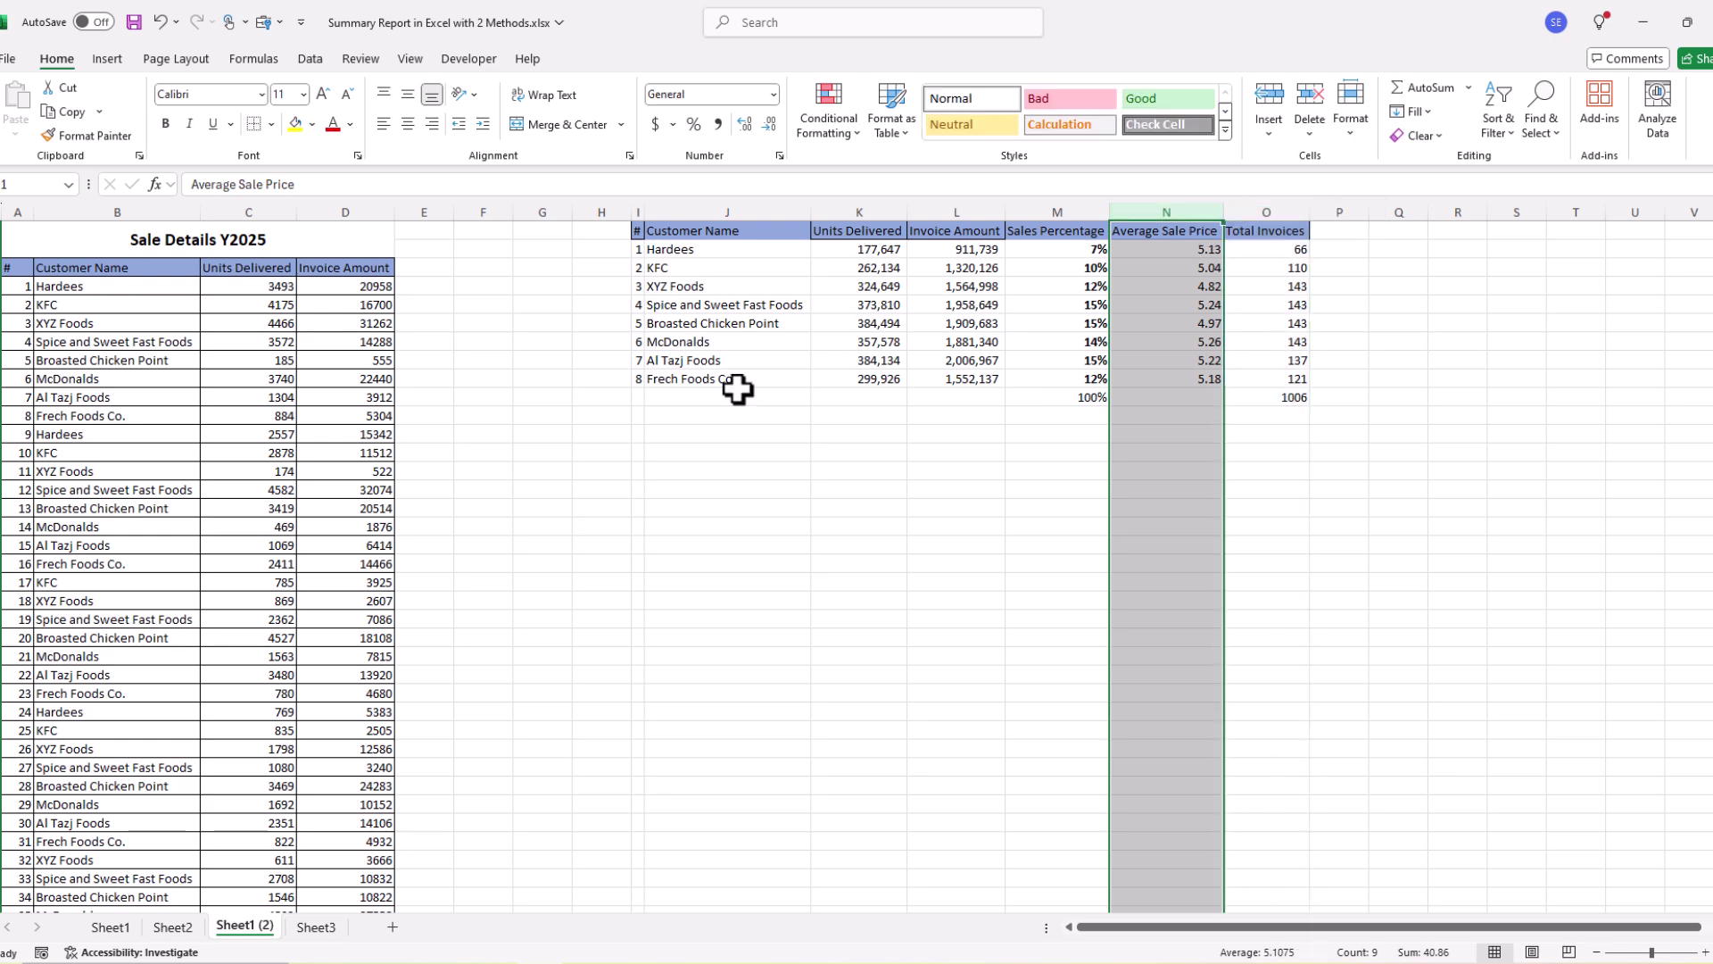
{"action": "left_click", "coordinate": [173, 928]}
{"action": "left_click", "coordinate": [575, 304]}
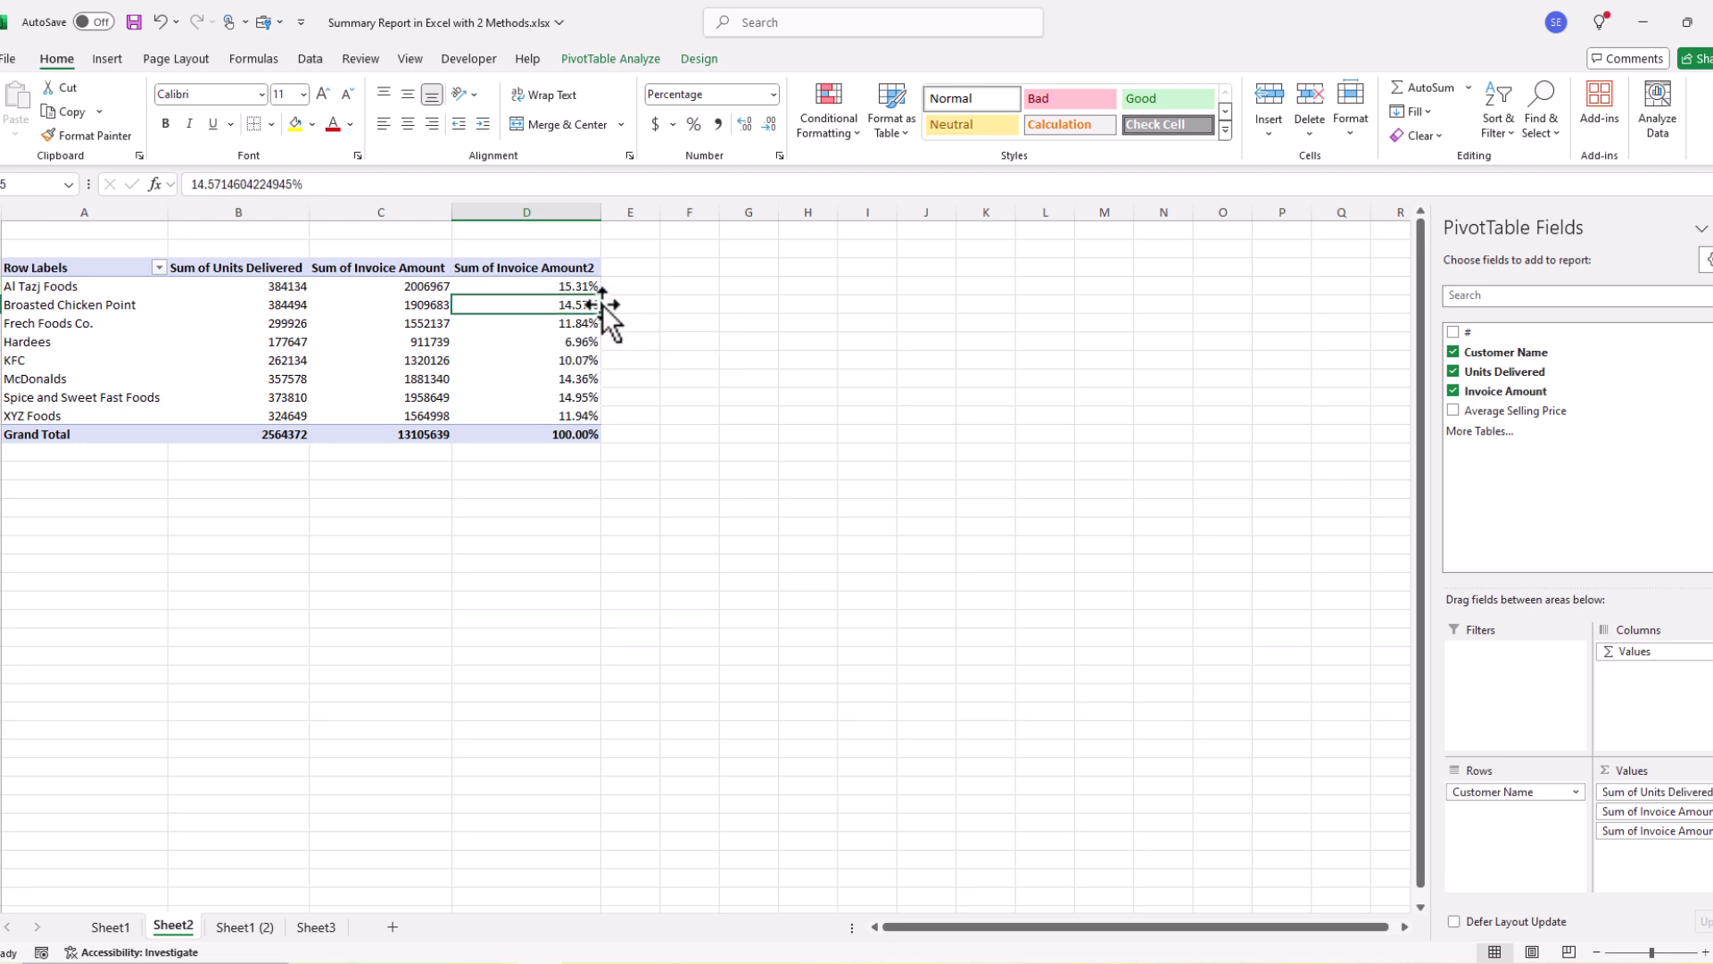
{"action": "left_click", "coordinate": [627, 268]}
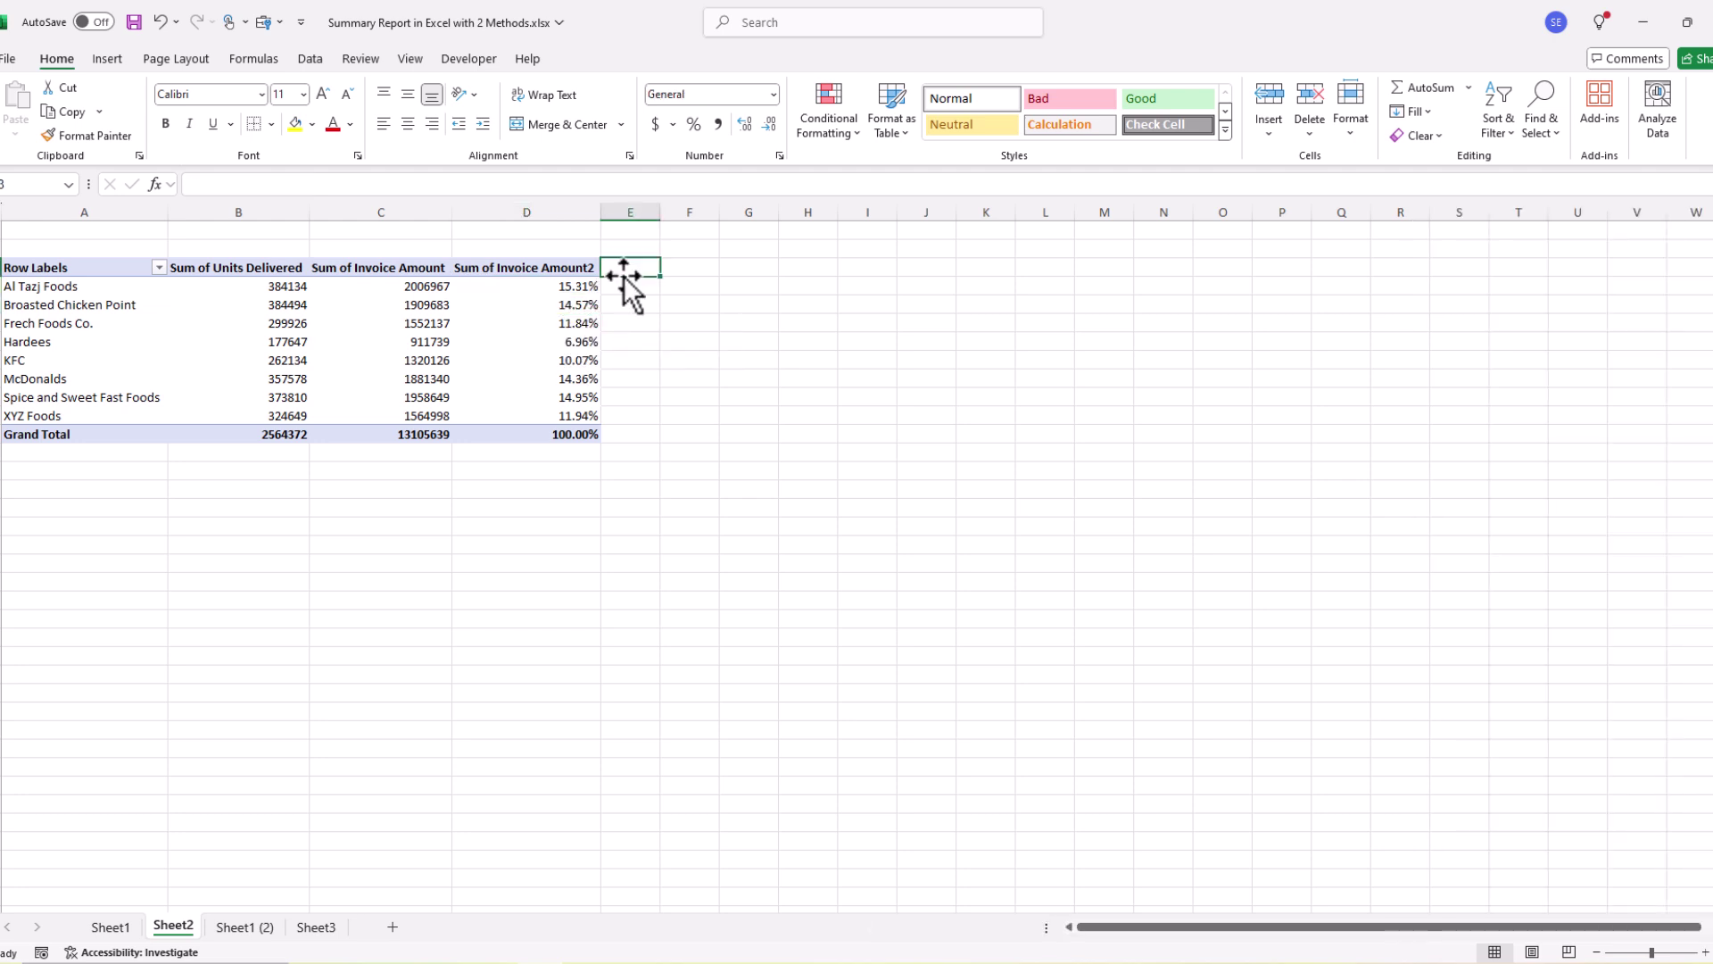
{"action": "left_click", "coordinate": [576, 287]}
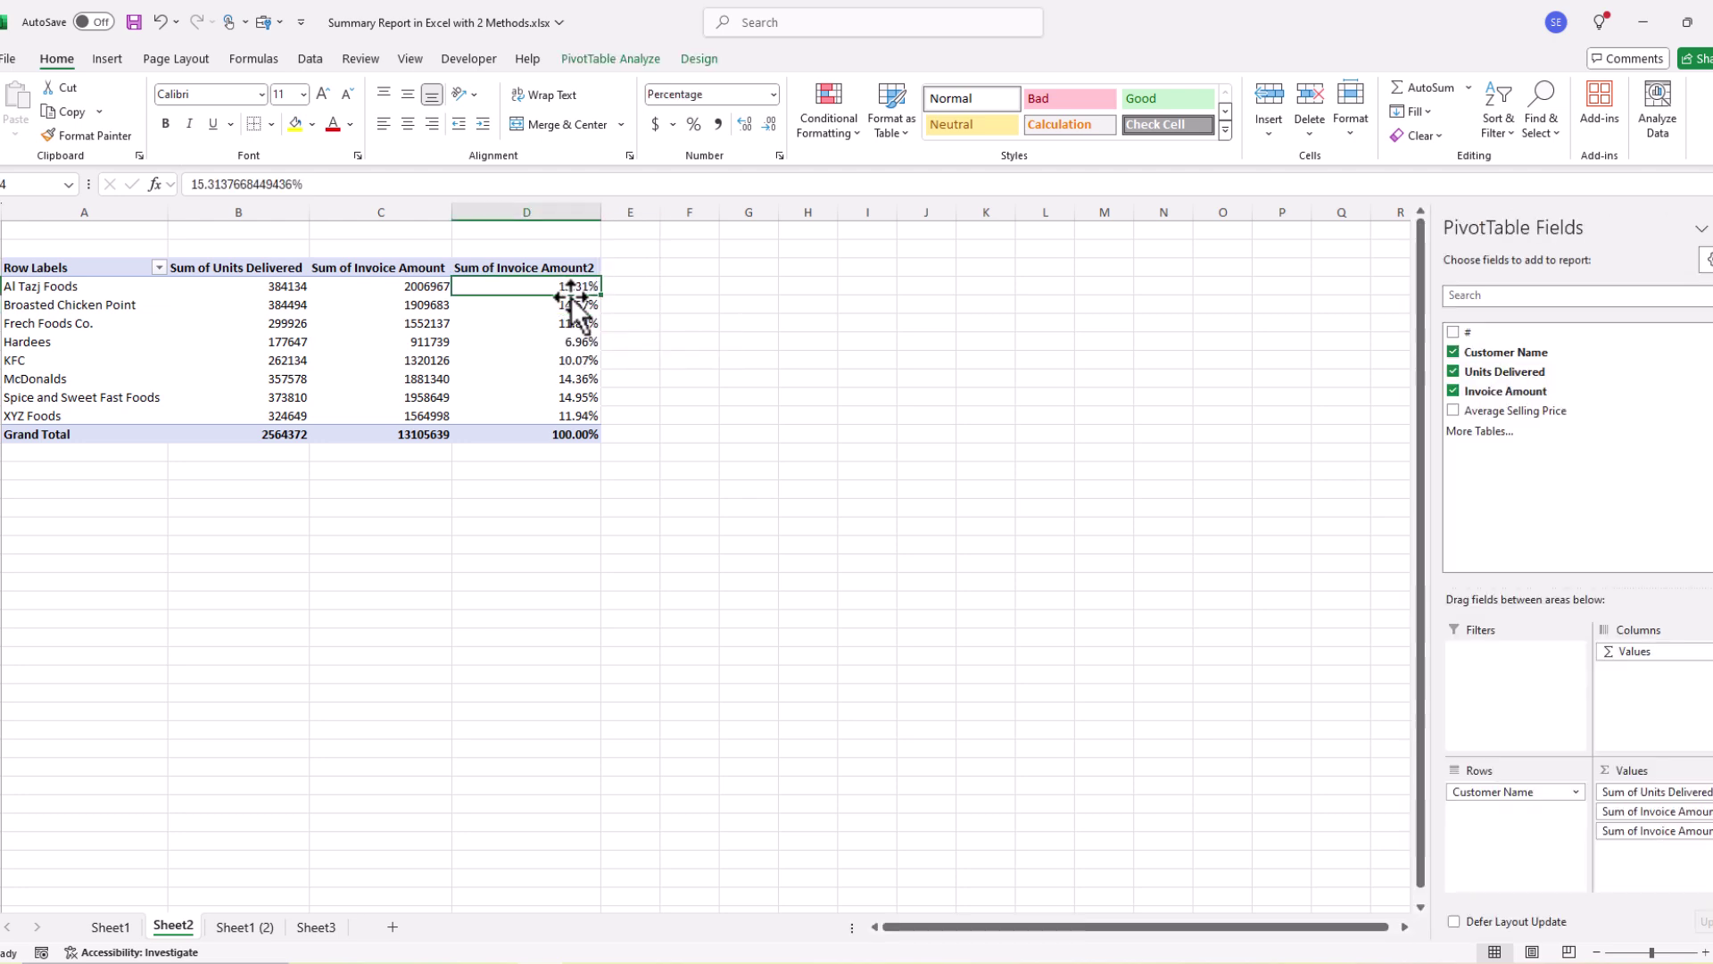
- Start a new calculated field and name it 'Average Selling Price'
{"action": "left_click", "coordinate": [610, 63]}
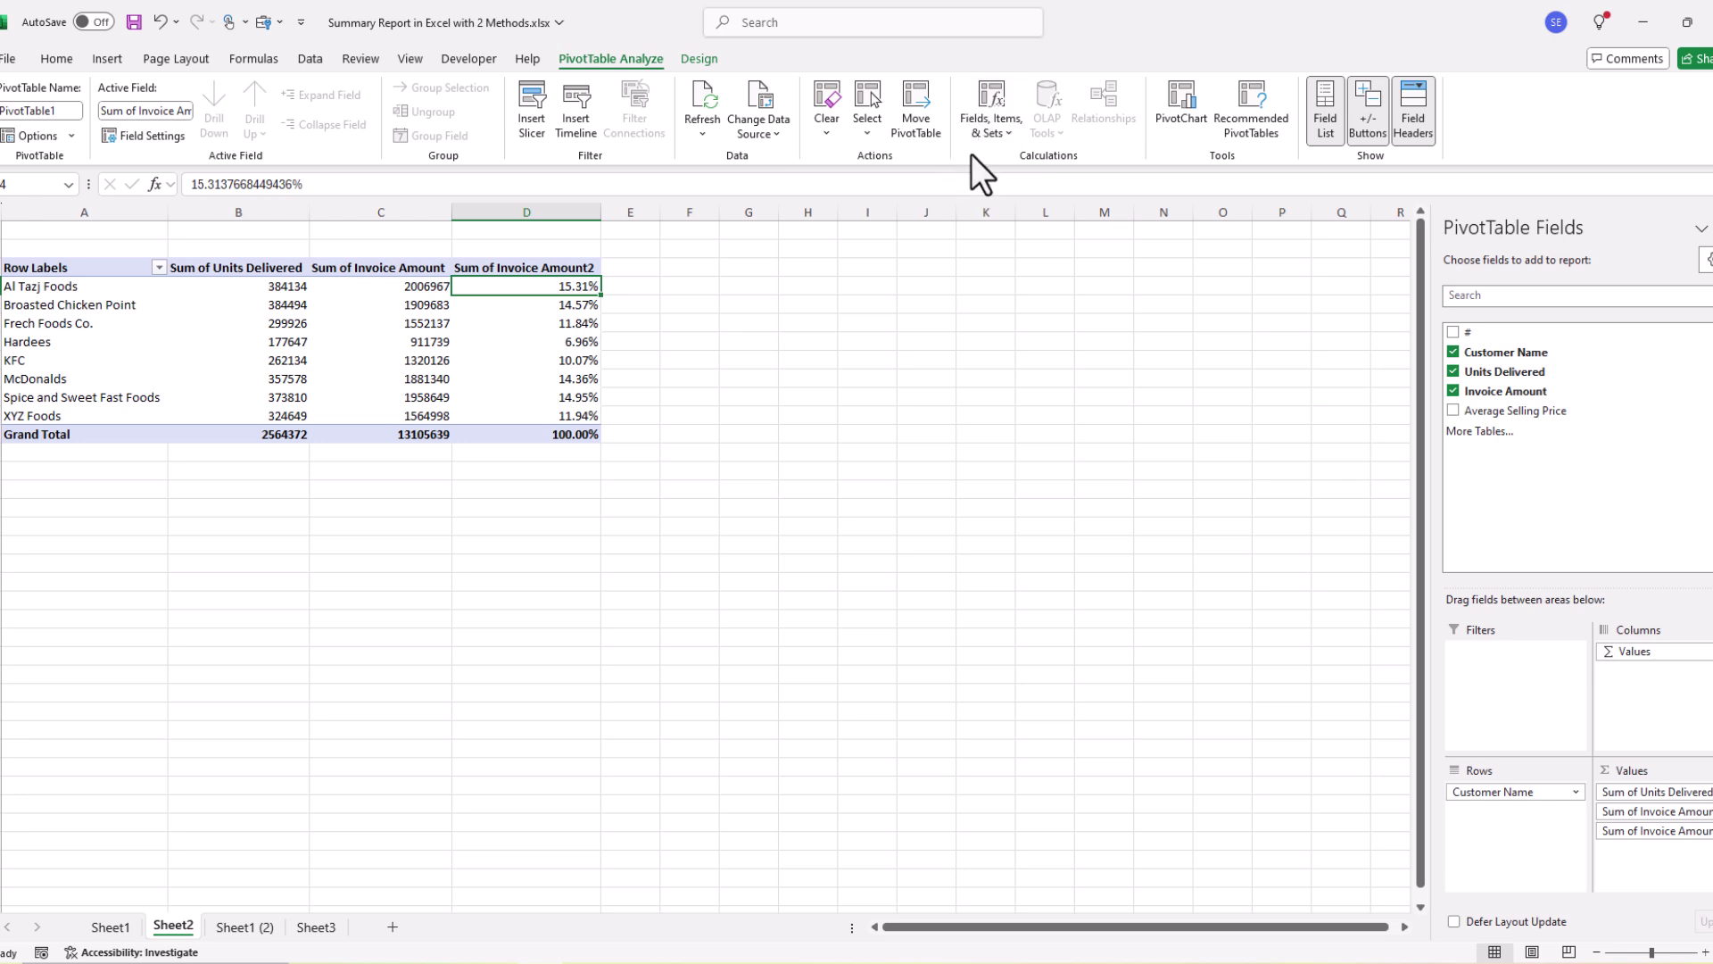
{"action": "left_click", "coordinate": [996, 104]}
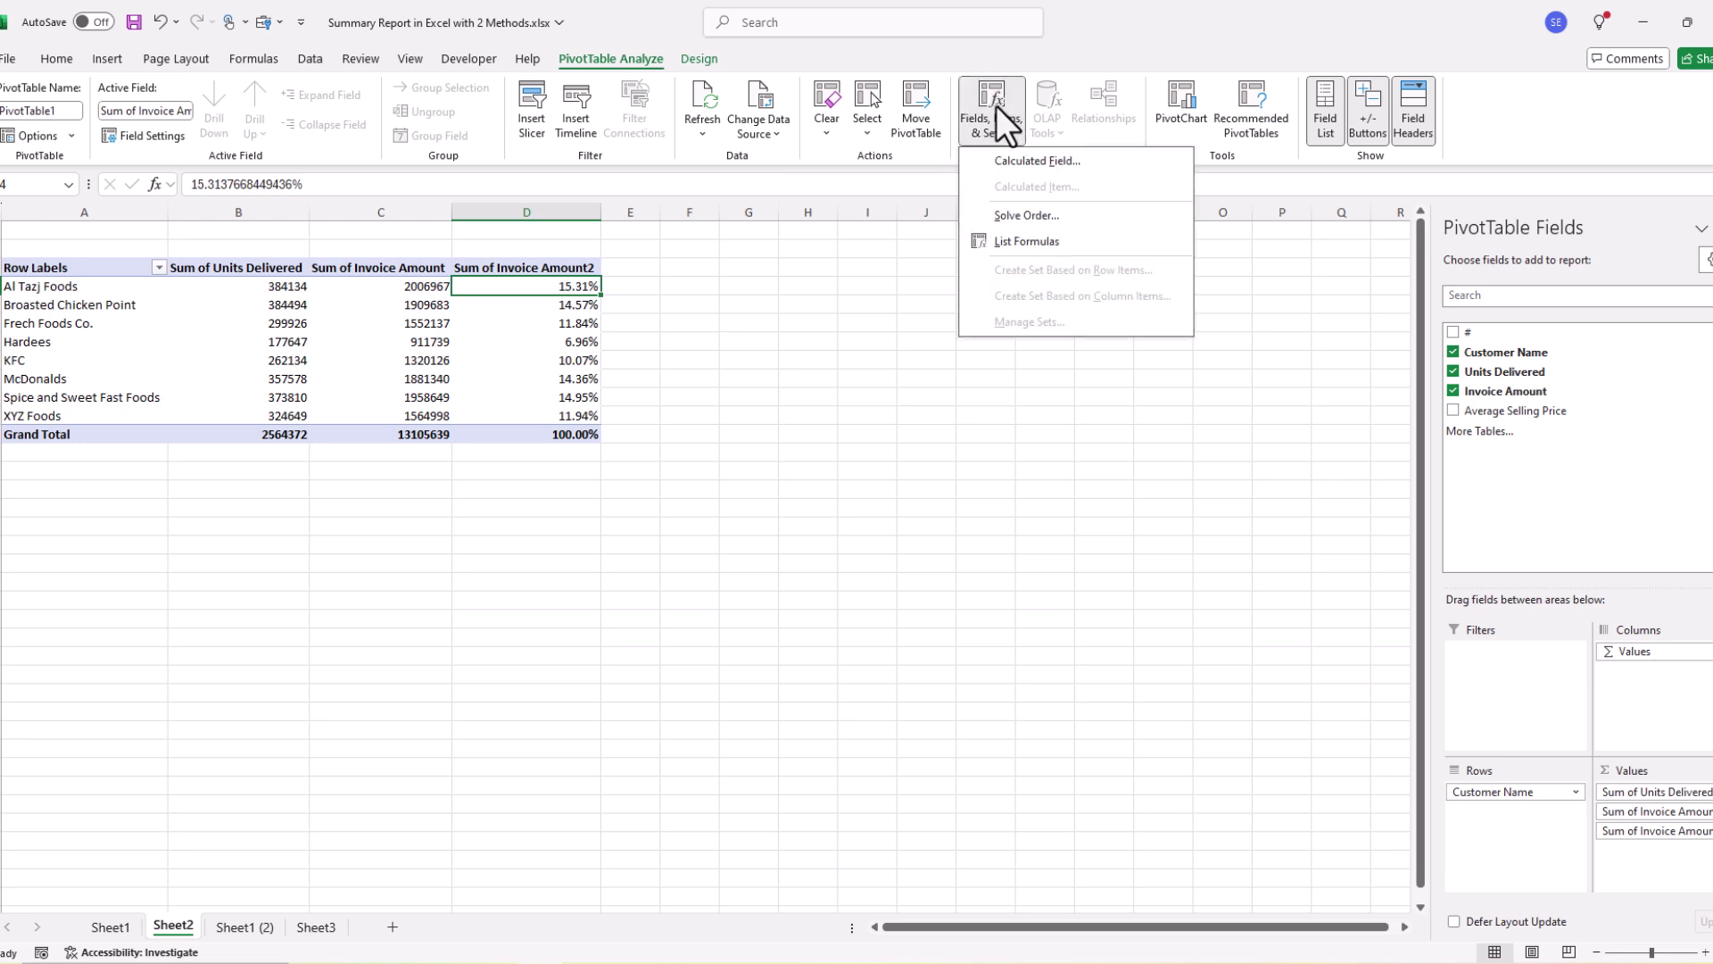
{"action": "left_click", "coordinate": [1017, 161]}
{"action": "left_click_drag", "start_coordinate": [678, 239], "coordinate": [1000, 270]}
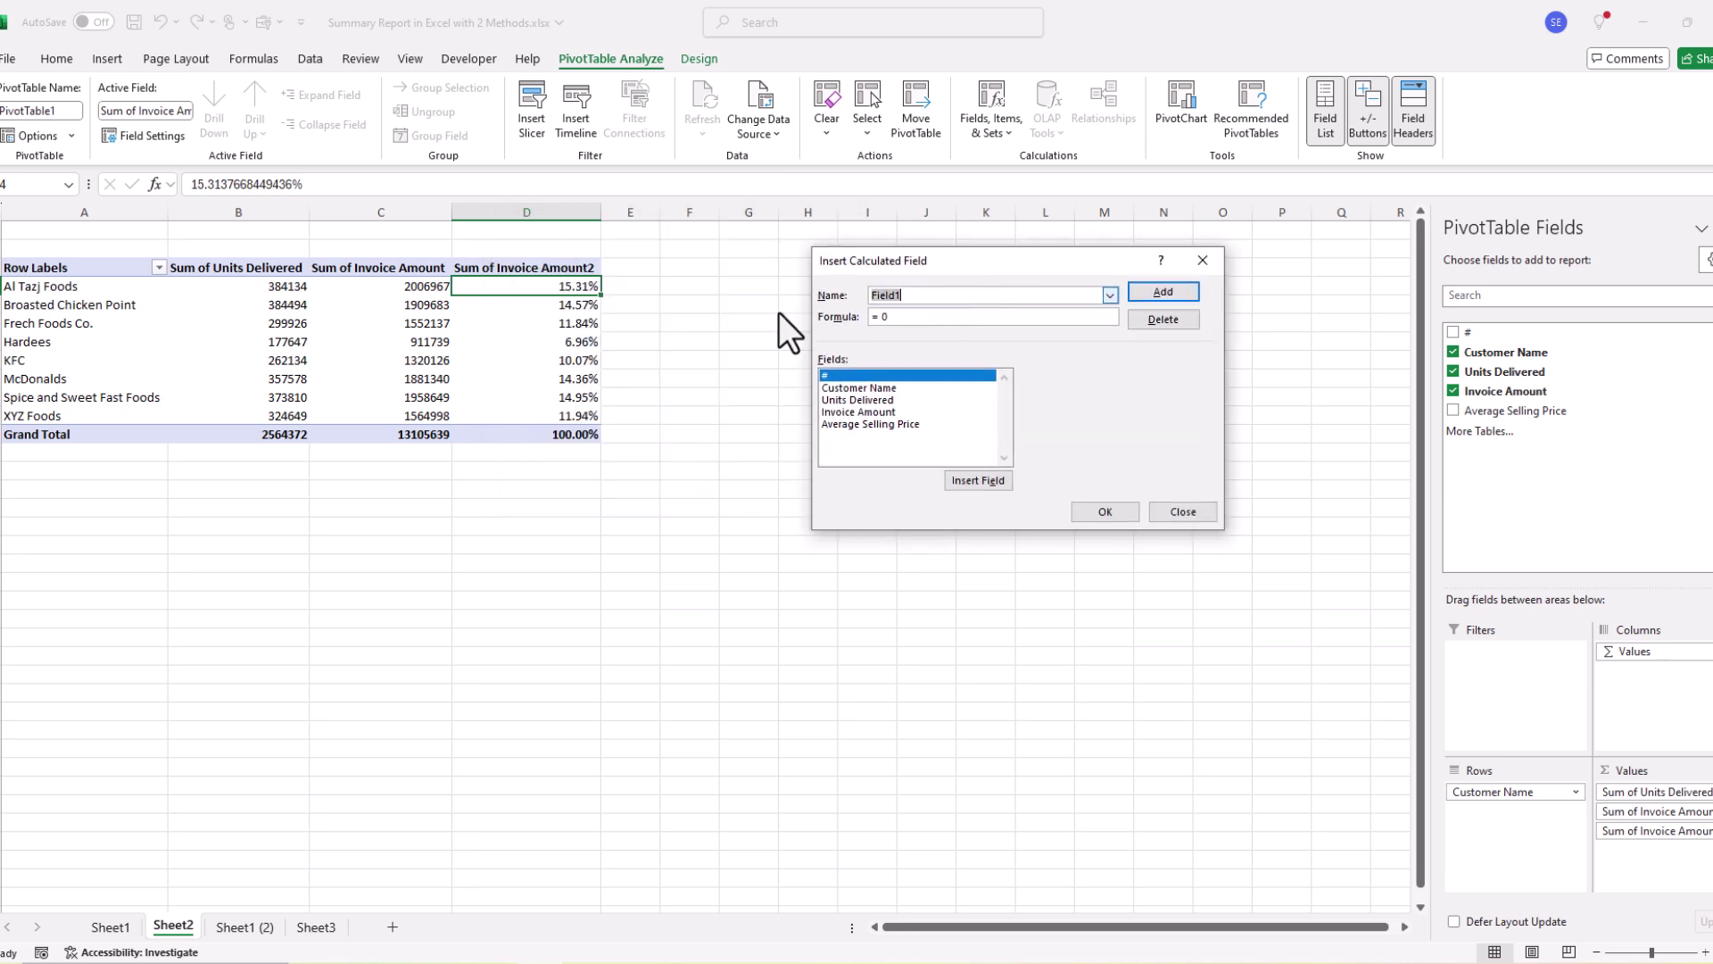
{"action": "double_click", "coordinate": [921, 302]}
{"action": "type", "text": "Average Selling Price"}
- Set the field formula to ='Invoice Amount'/'Units Delivered' and confirm it
{"action": "double_click", "coordinate": [882, 414]}
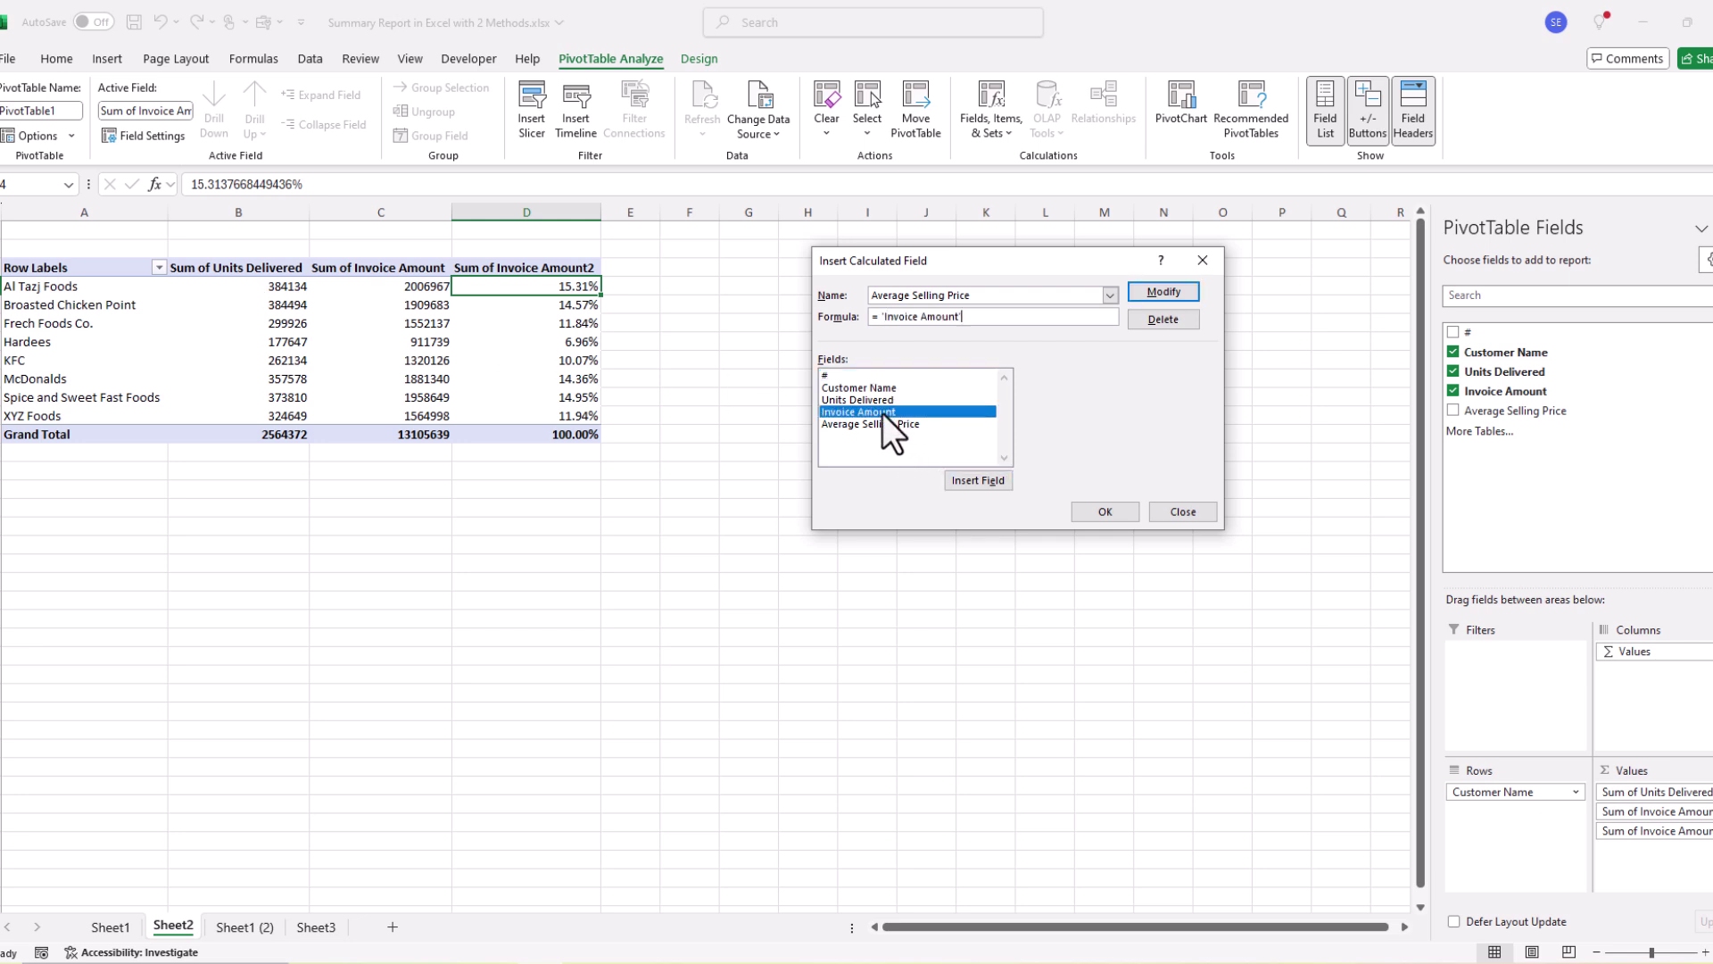
{"action": "type", "text": "/"}
{"action": "double_click", "coordinate": [891, 398]}
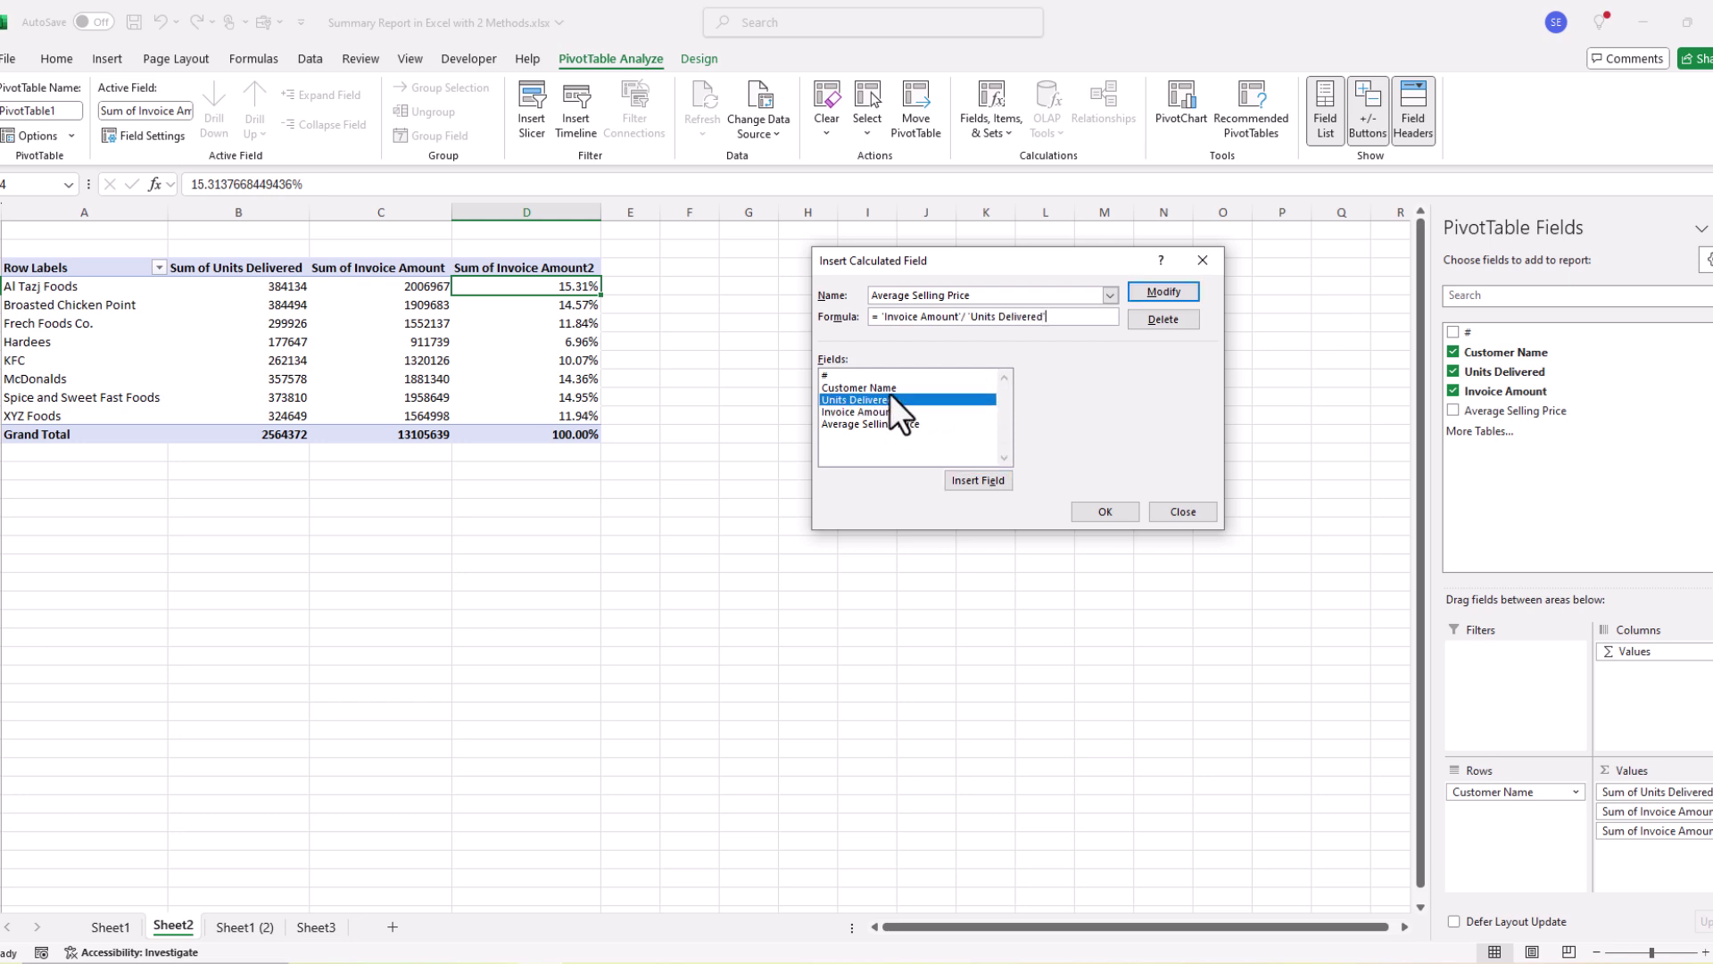
{"action": "left_click", "coordinate": [1101, 513]}
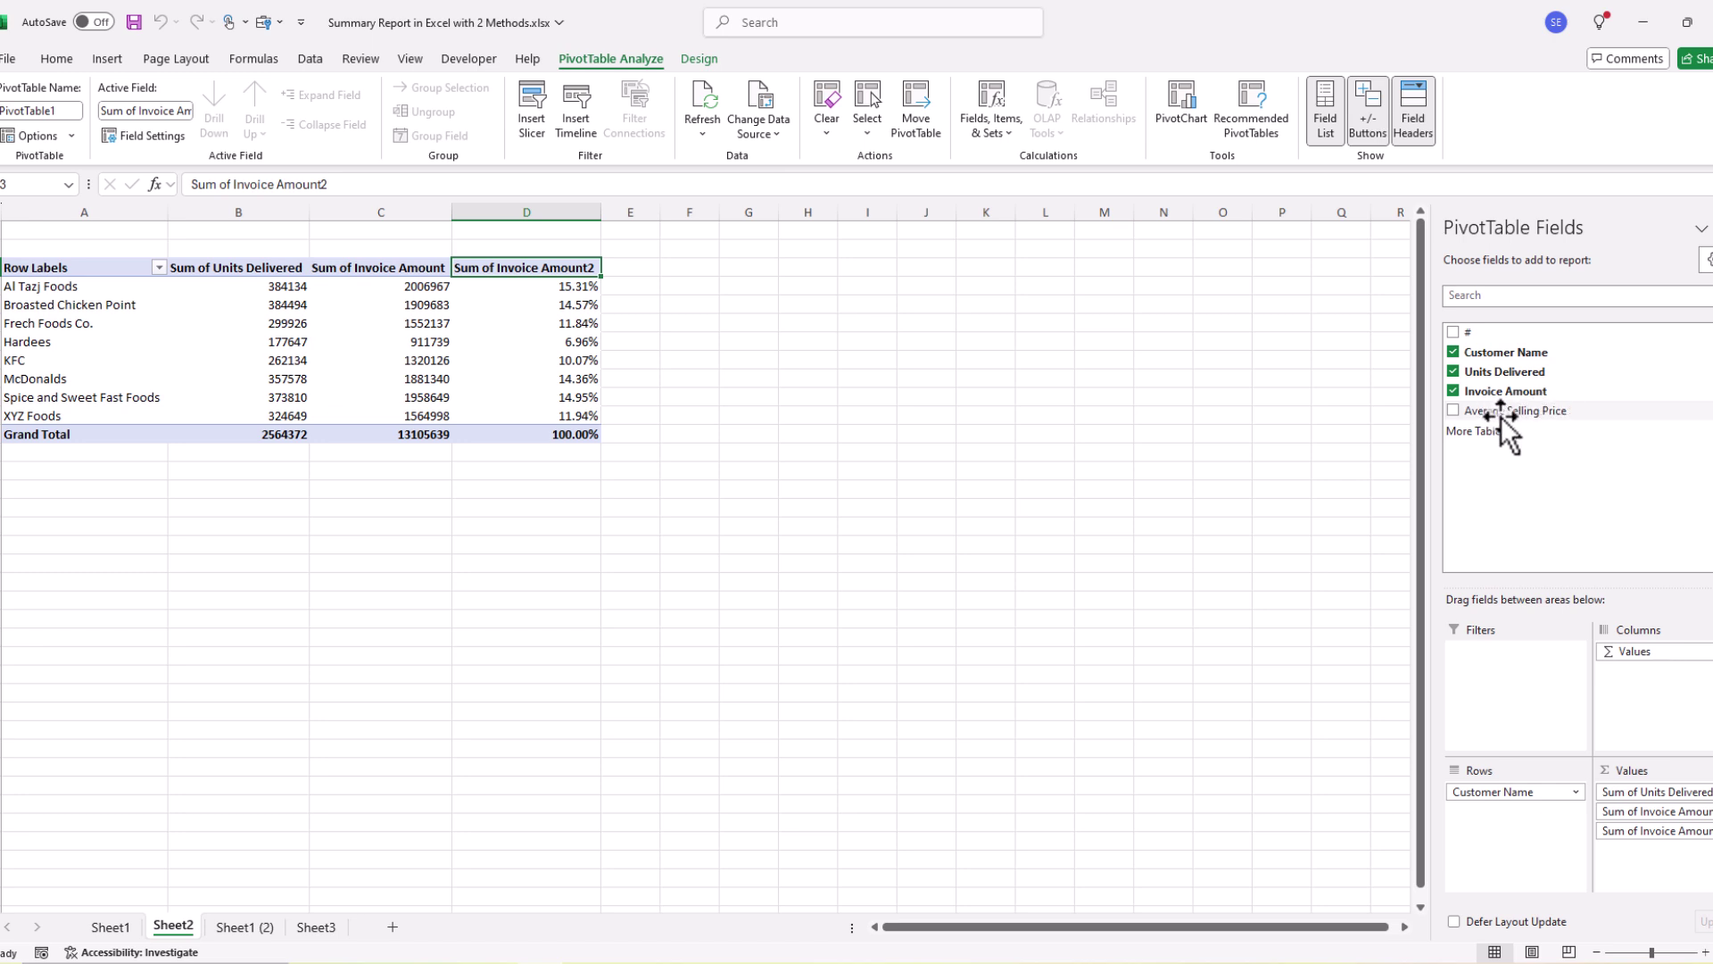
- Add Average Selling Price to the pivot values and format it with Comma Style (two decimals)
{"action": "left_click_drag", "start_coordinate": [1502, 413], "coordinate": [1663, 871]}
{"action": "left_click_drag", "start_coordinate": [753, 290], "coordinate": [746, 431]}
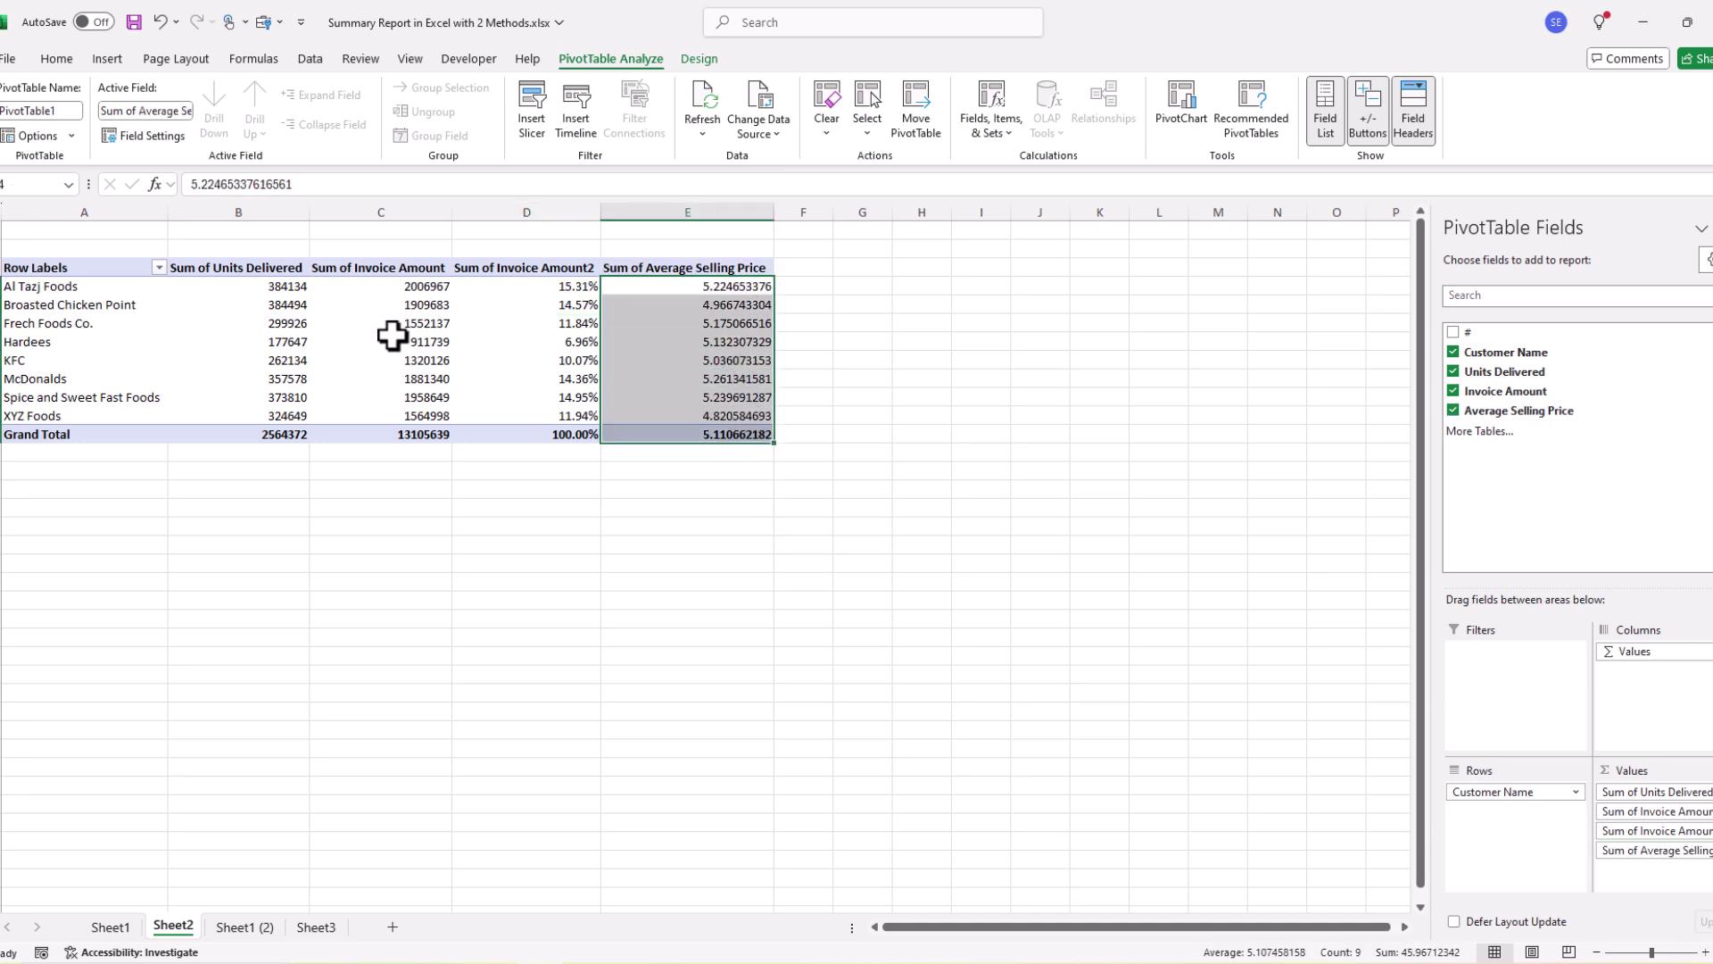
{"action": "left_click", "coordinate": [56, 58]}
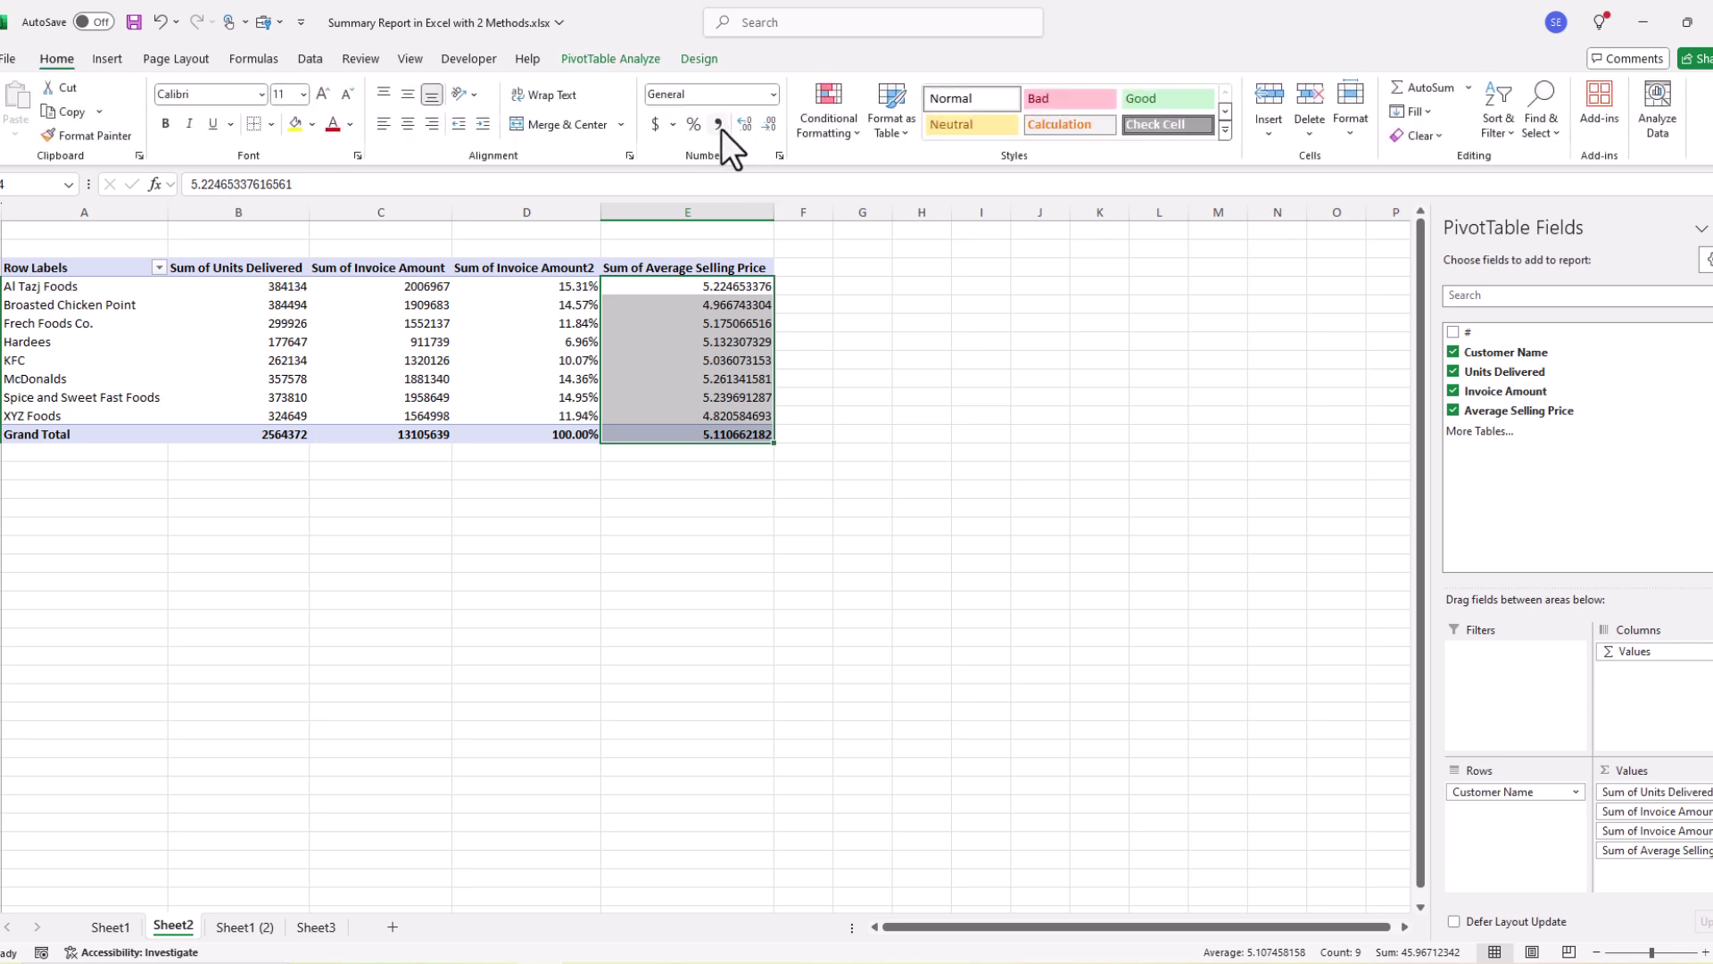
{"action": "left_click", "coordinate": [719, 125]}
- Check the Frech Foods Co. and Al Tazj Foods prices against Total Invoices on Sheet1 (2)
{"action": "left_click", "coordinate": [746, 326]}
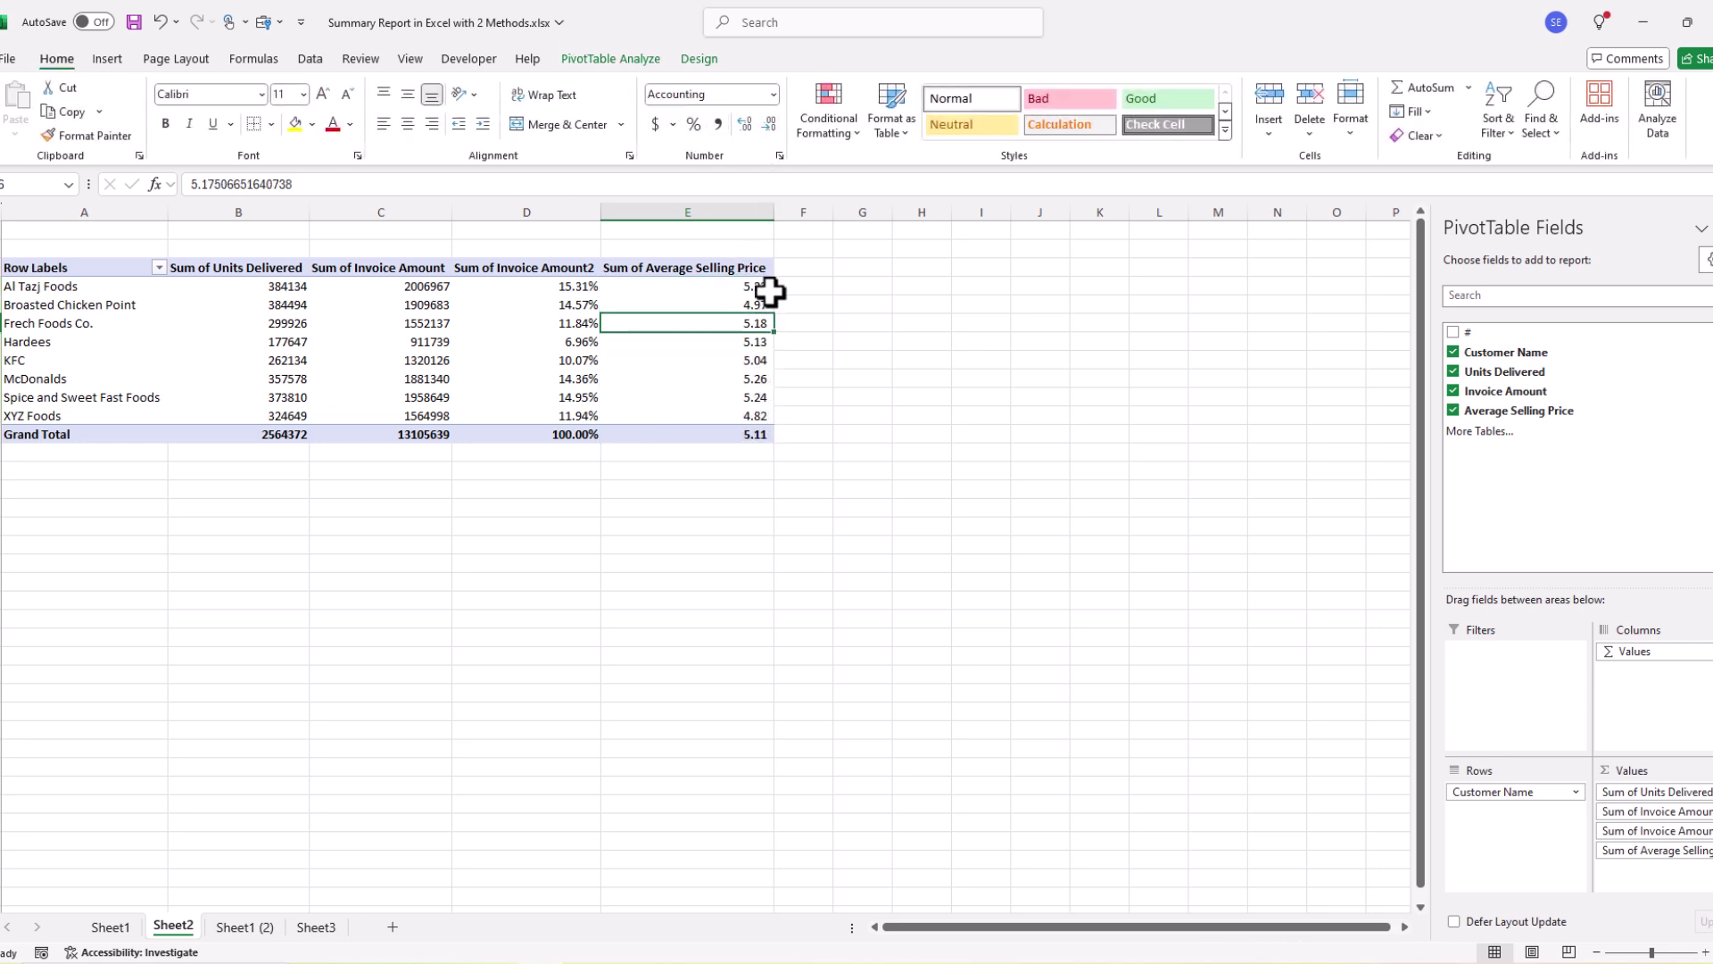
{"action": "left_click", "coordinate": [765, 287]}
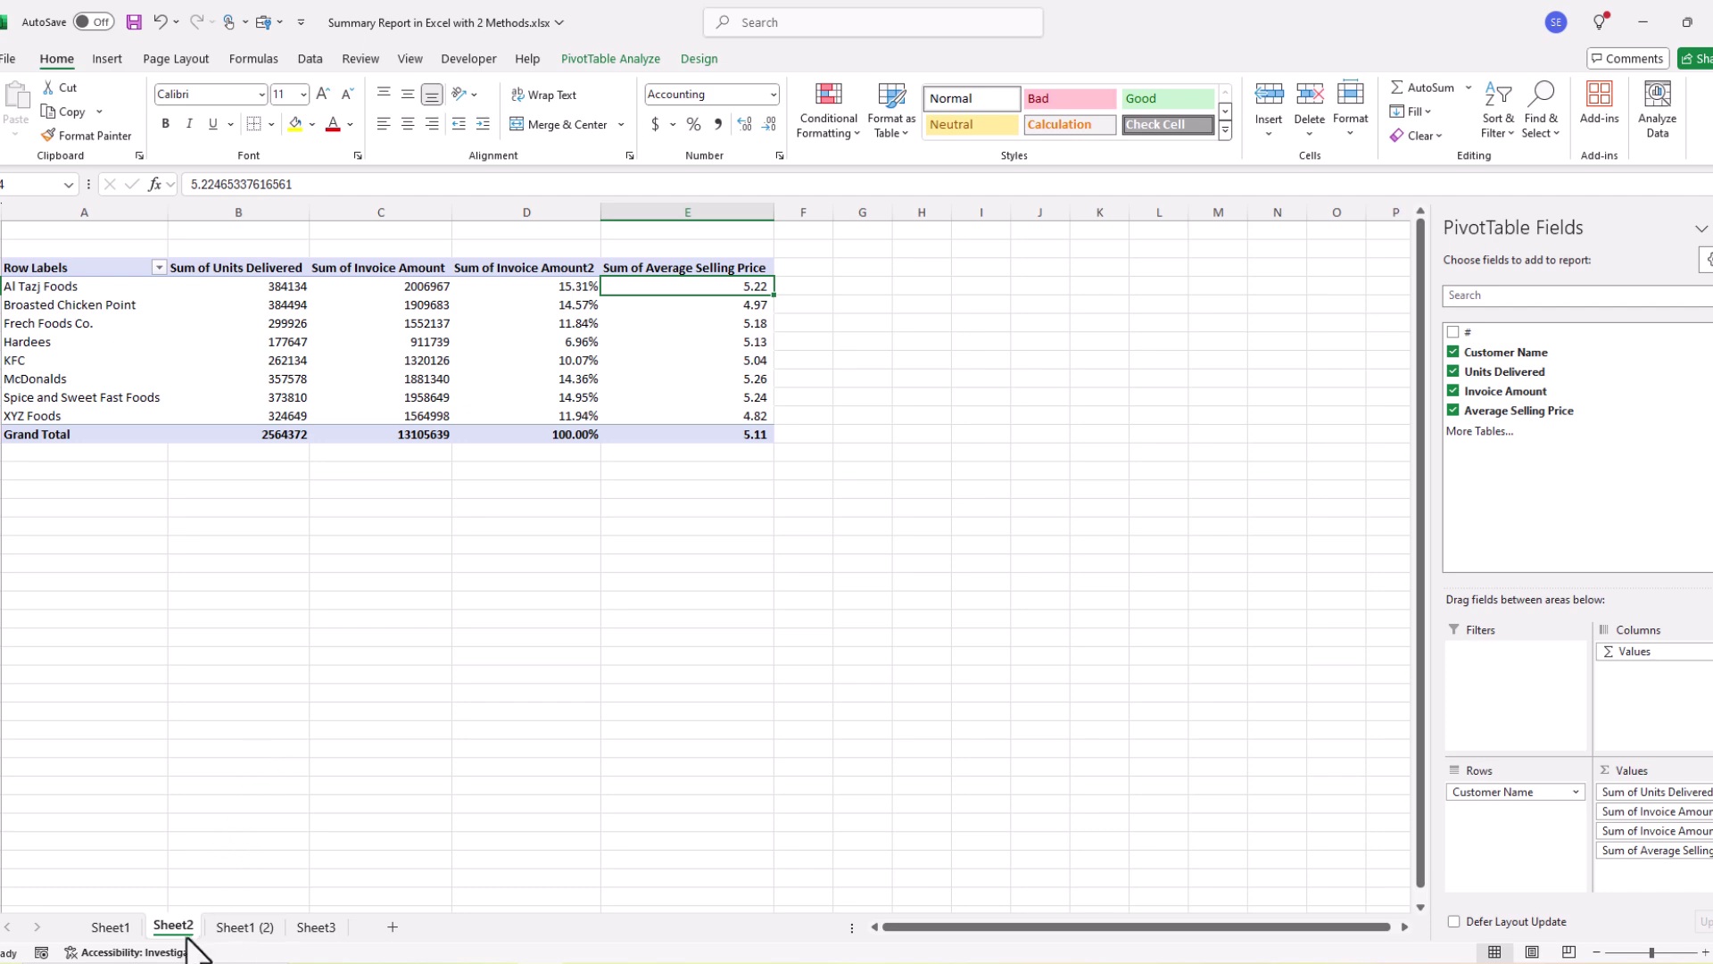
{"action": "left_click", "coordinate": [245, 927]}
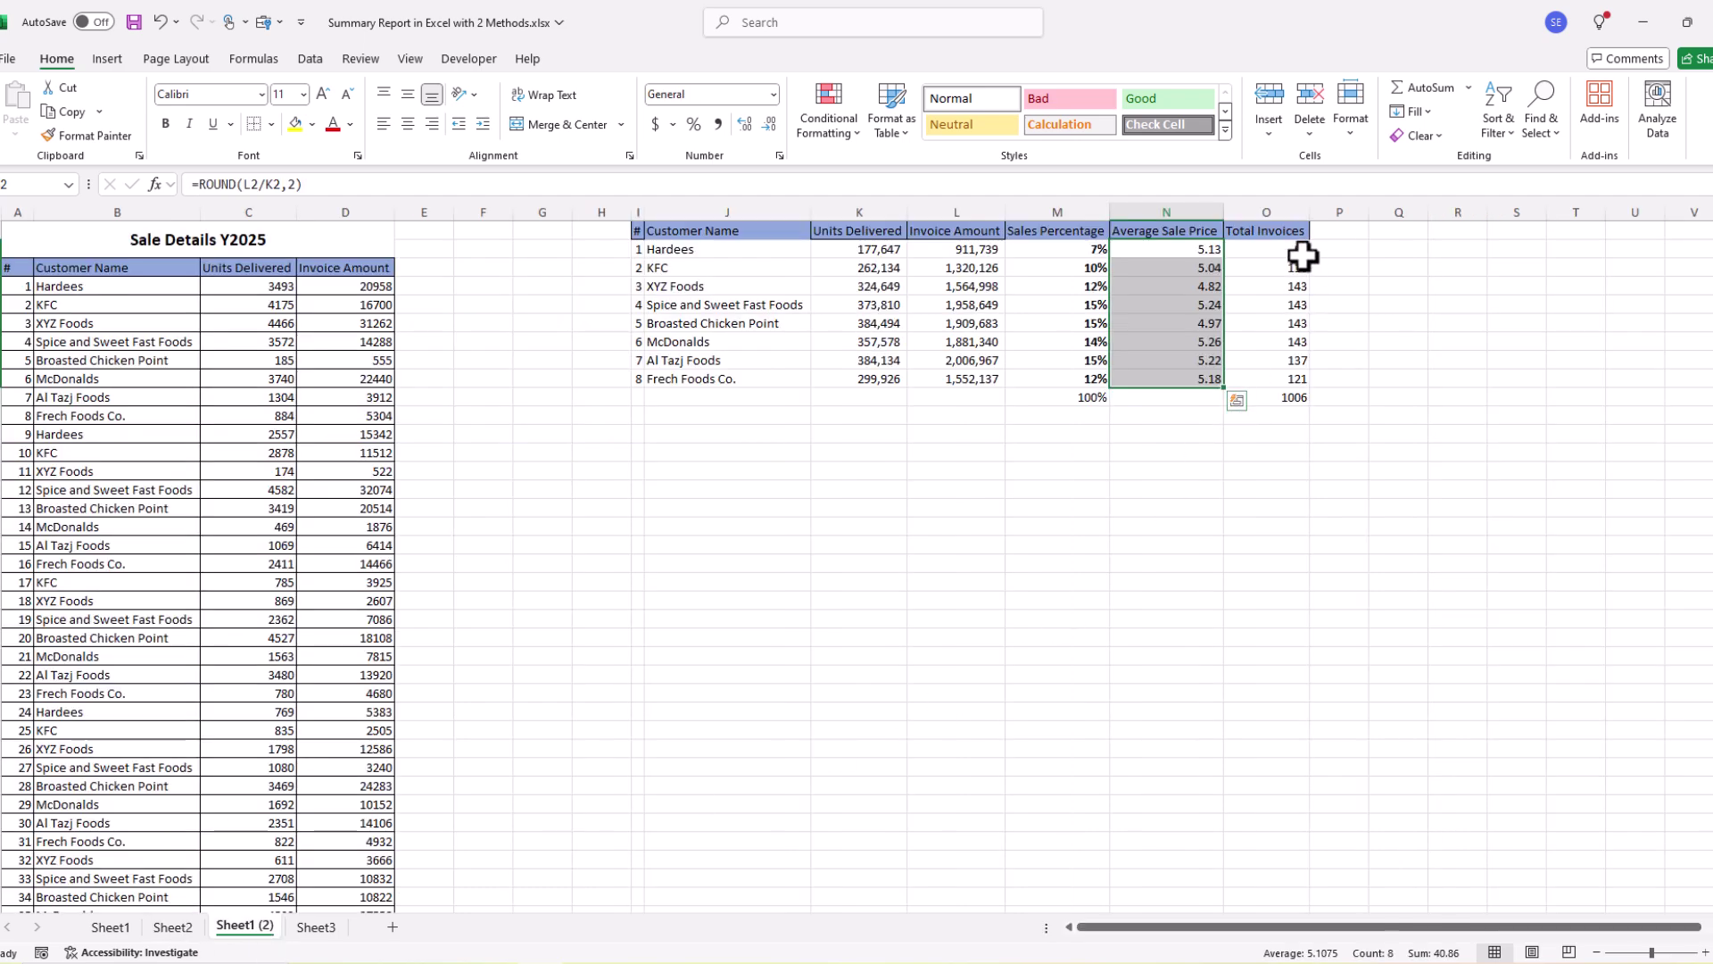
{"action": "left_click_drag", "start_coordinate": [1302, 251], "coordinate": [1276, 375]}
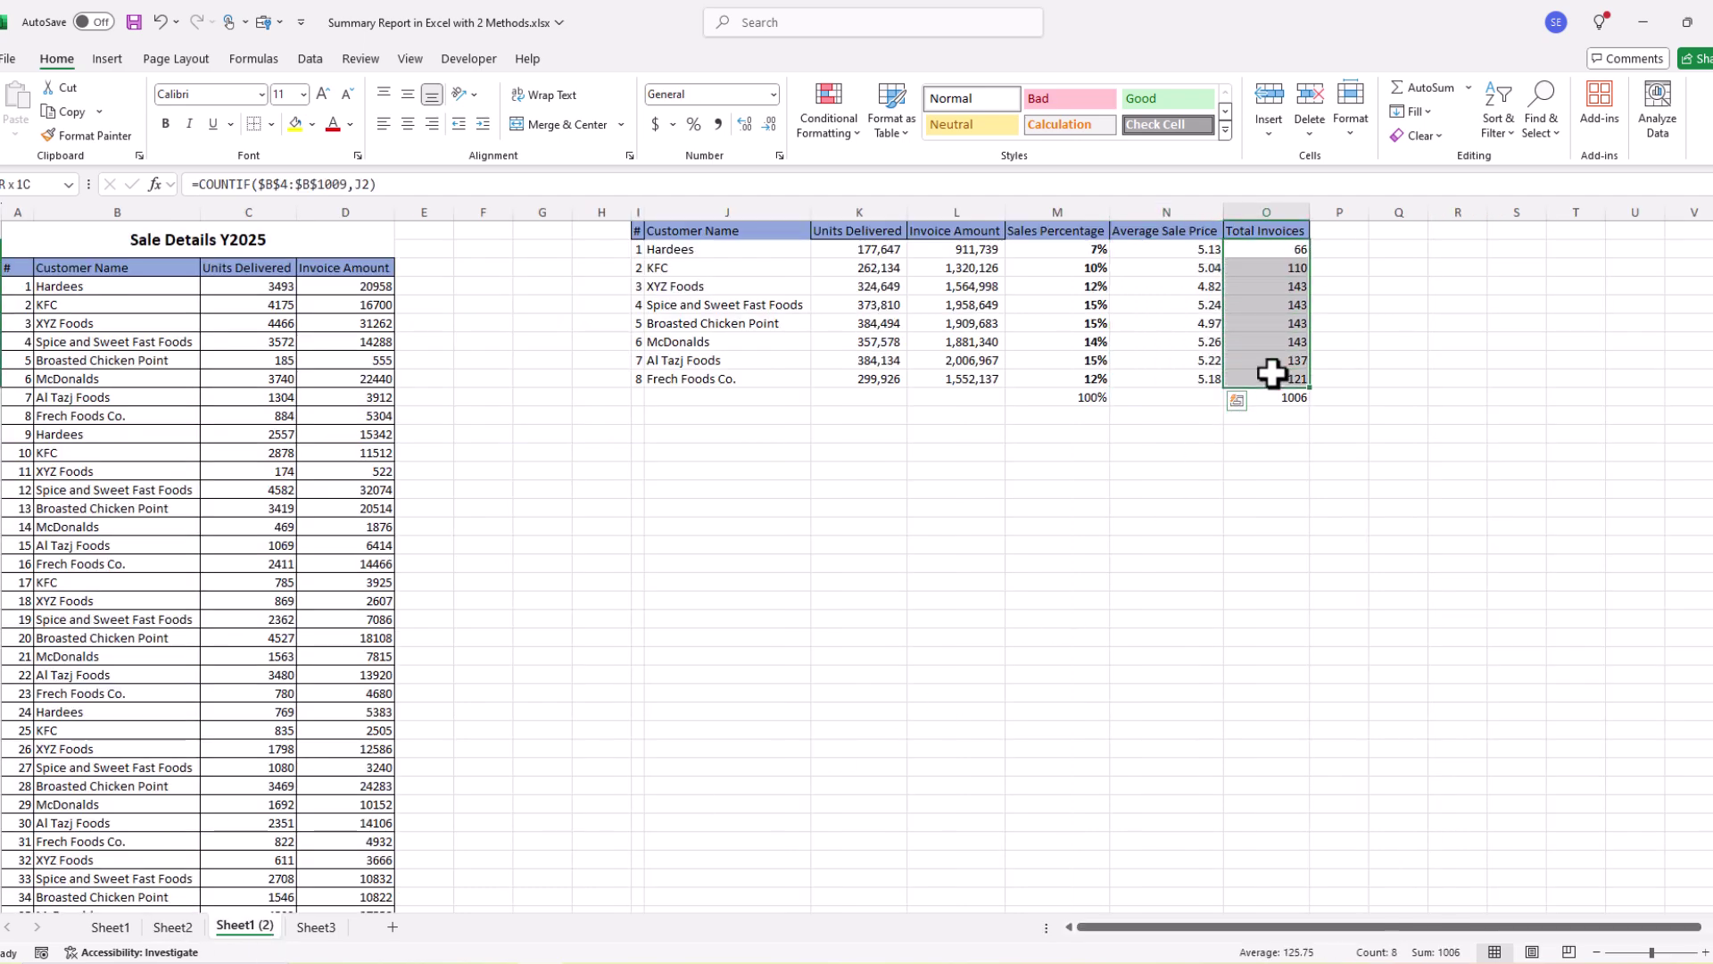
{"action": "left_click", "coordinate": [173, 927]}
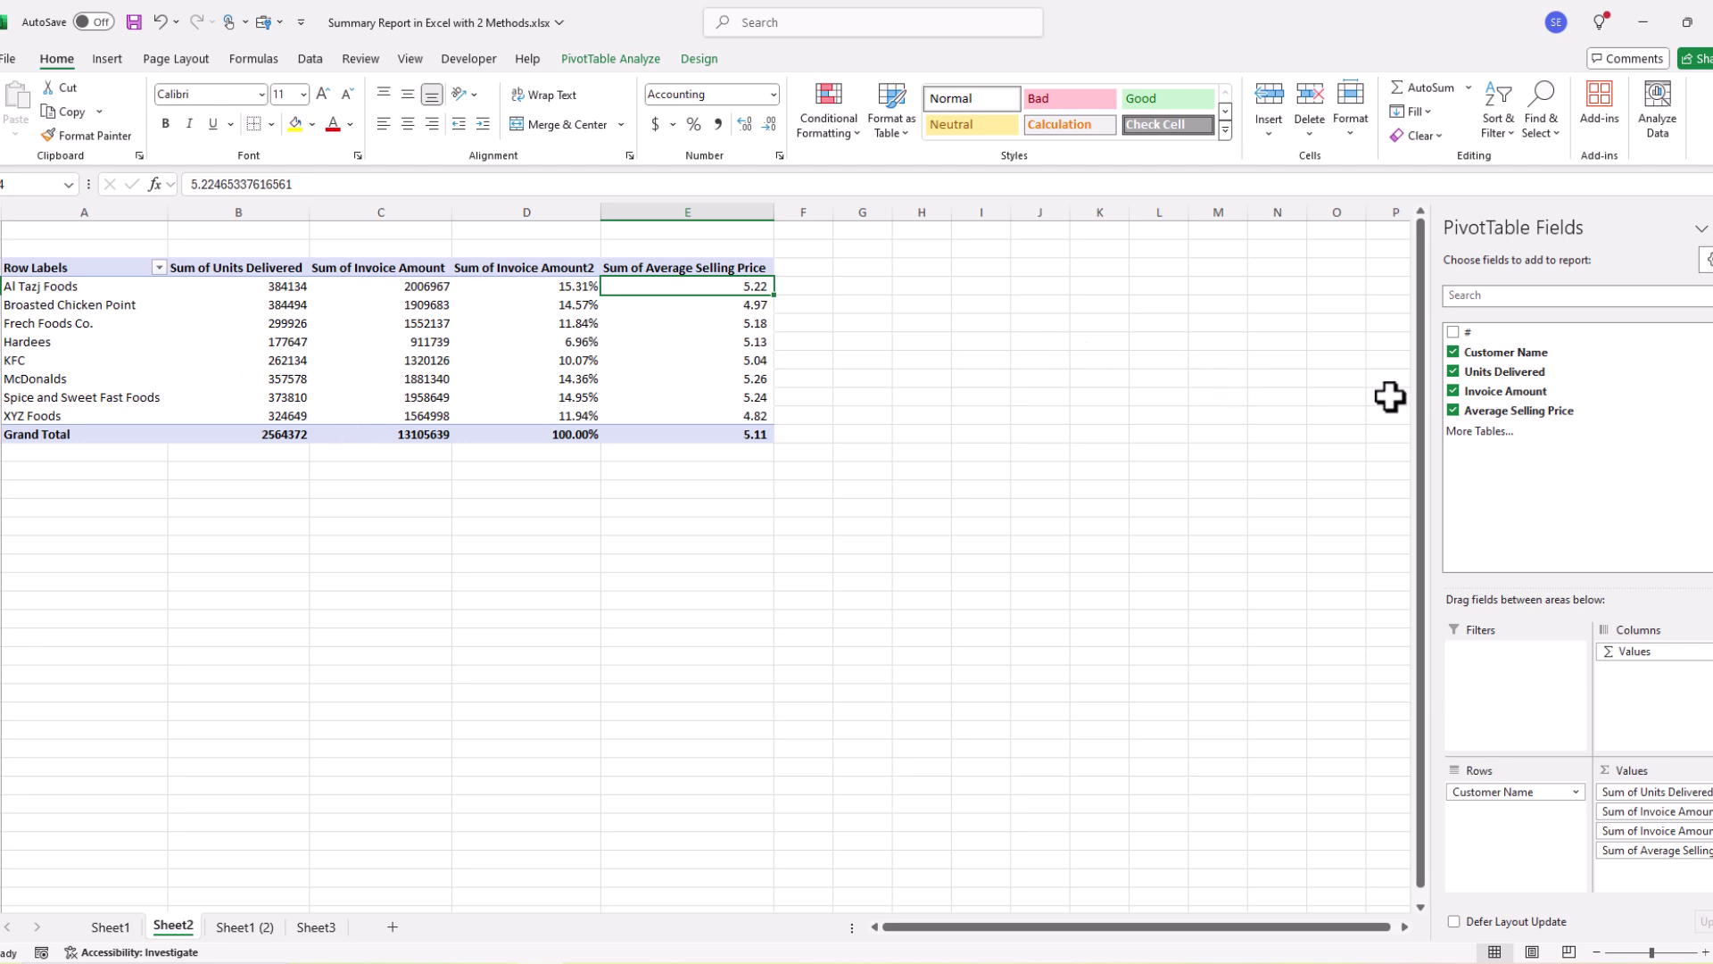
- Add Count of Customer Name to the values and check KFC's invoice count of 110
{"action": "left_click_drag", "start_coordinate": [1486, 351], "coordinate": [1660, 887]}
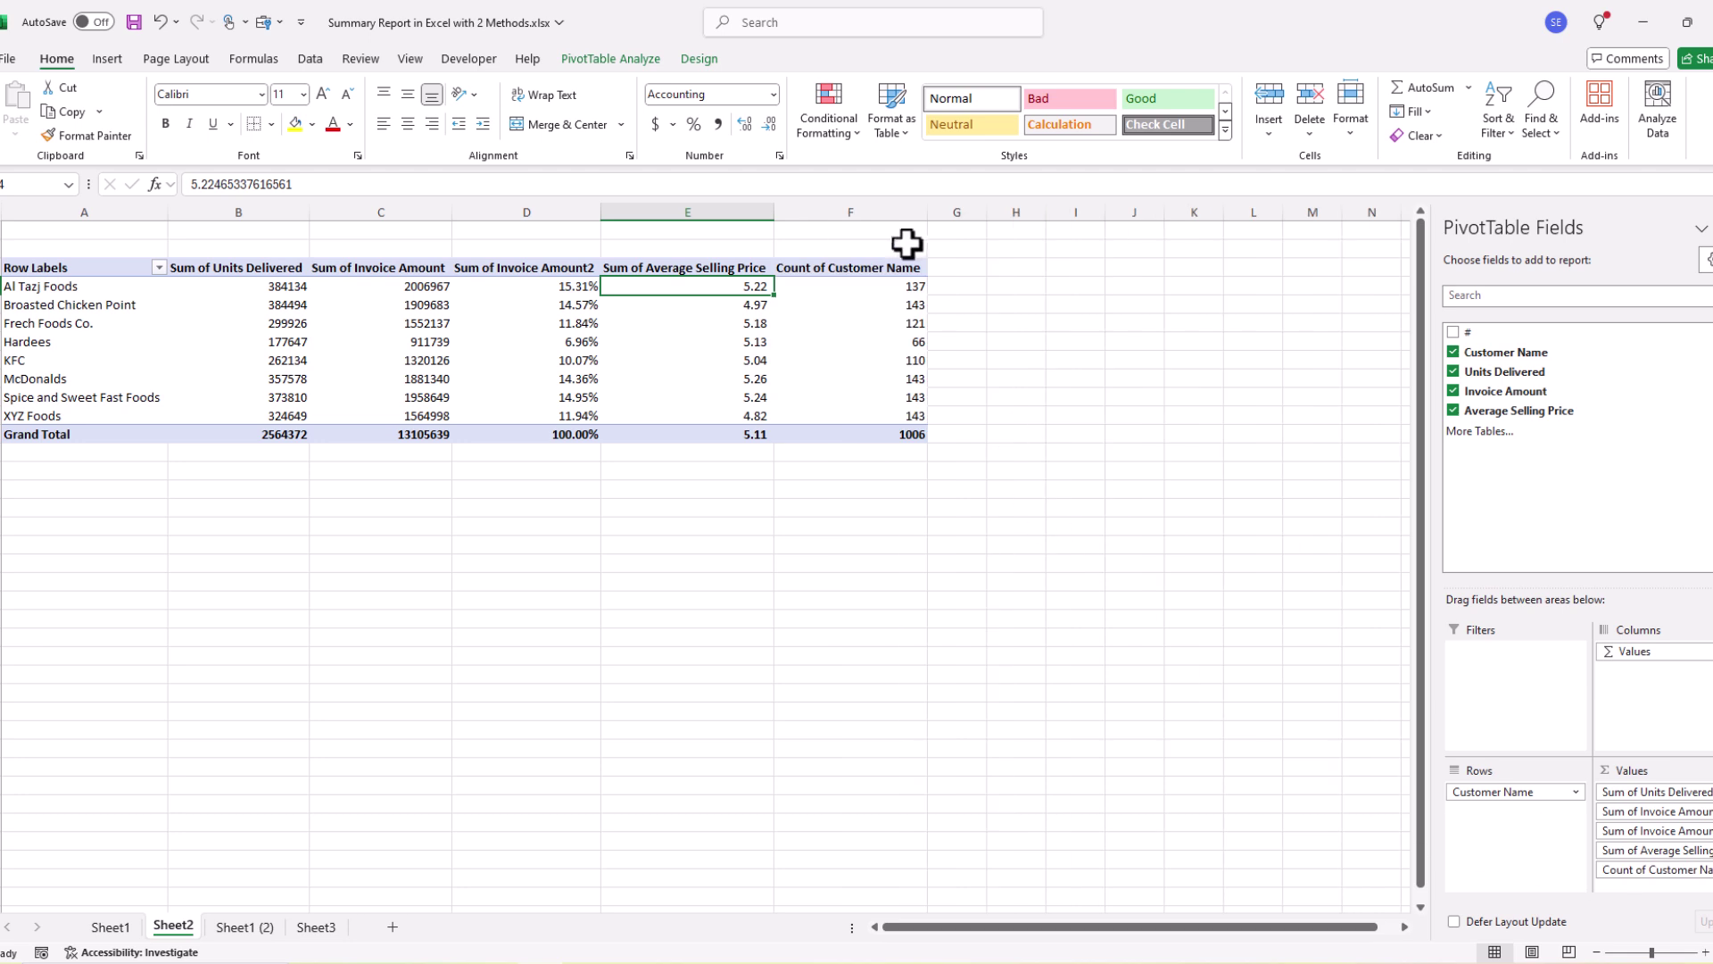
{"action": "left_click_drag", "start_coordinate": [902, 286], "coordinate": [904, 409]}
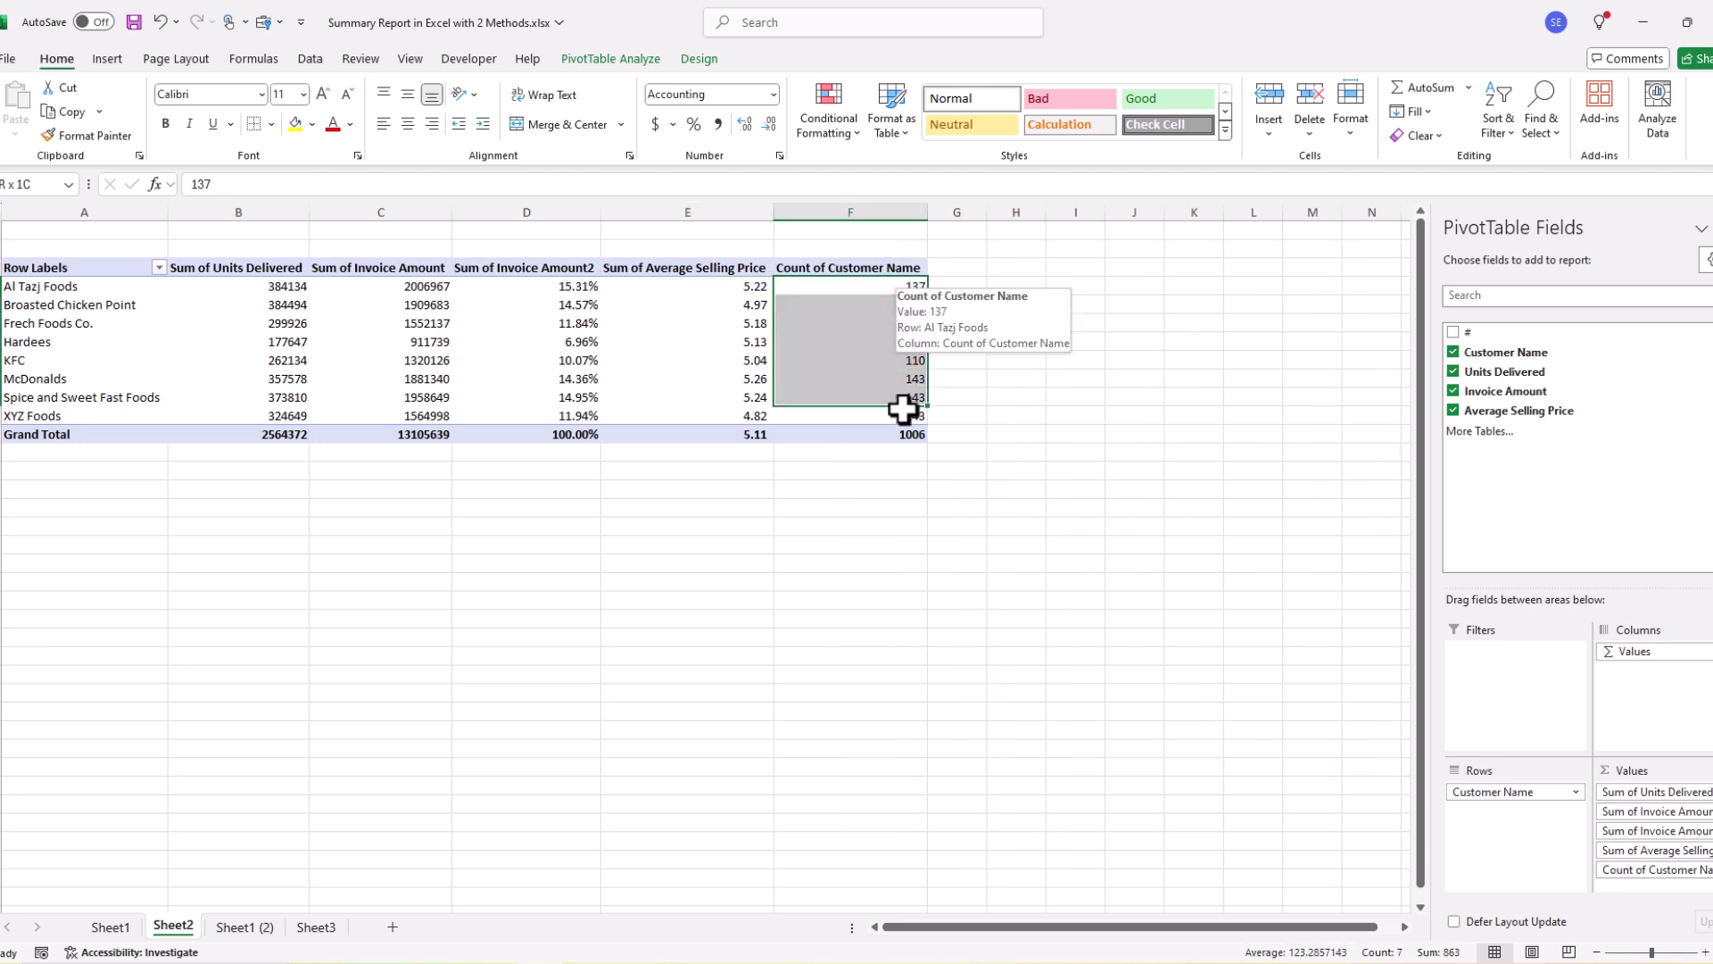
{"action": "left_click_drag", "start_coordinate": [89, 288], "coordinate": [398, 421]}
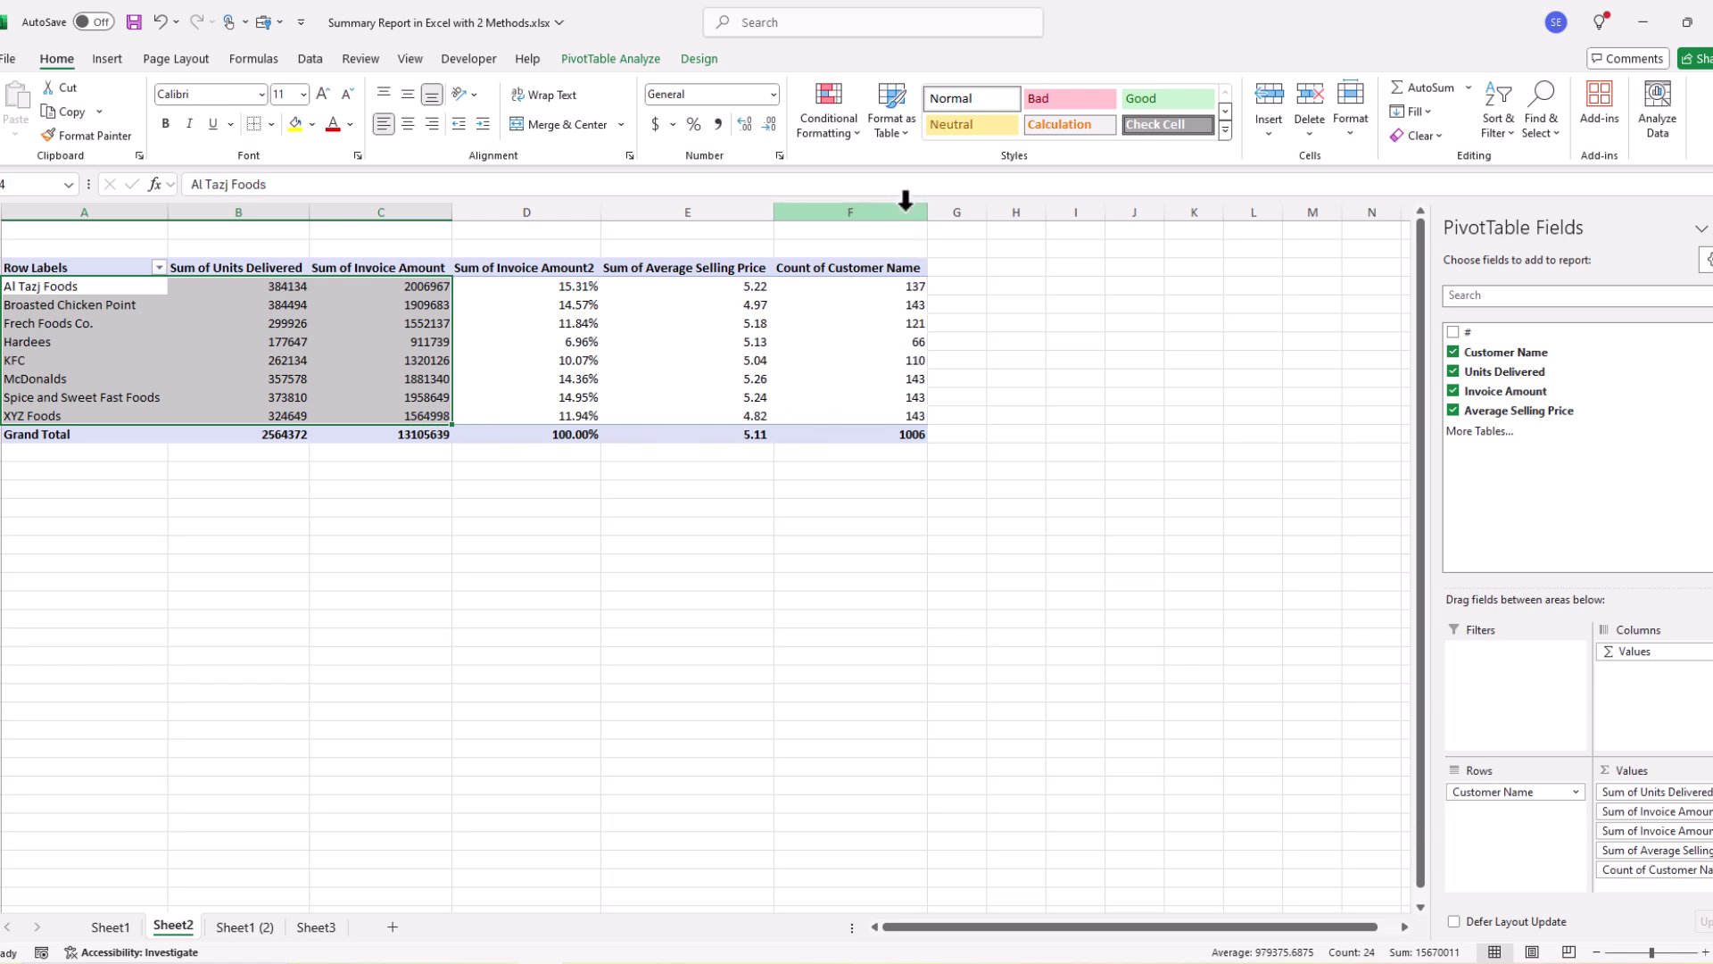
{"action": "left_click", "coordinate": [859, 354]}
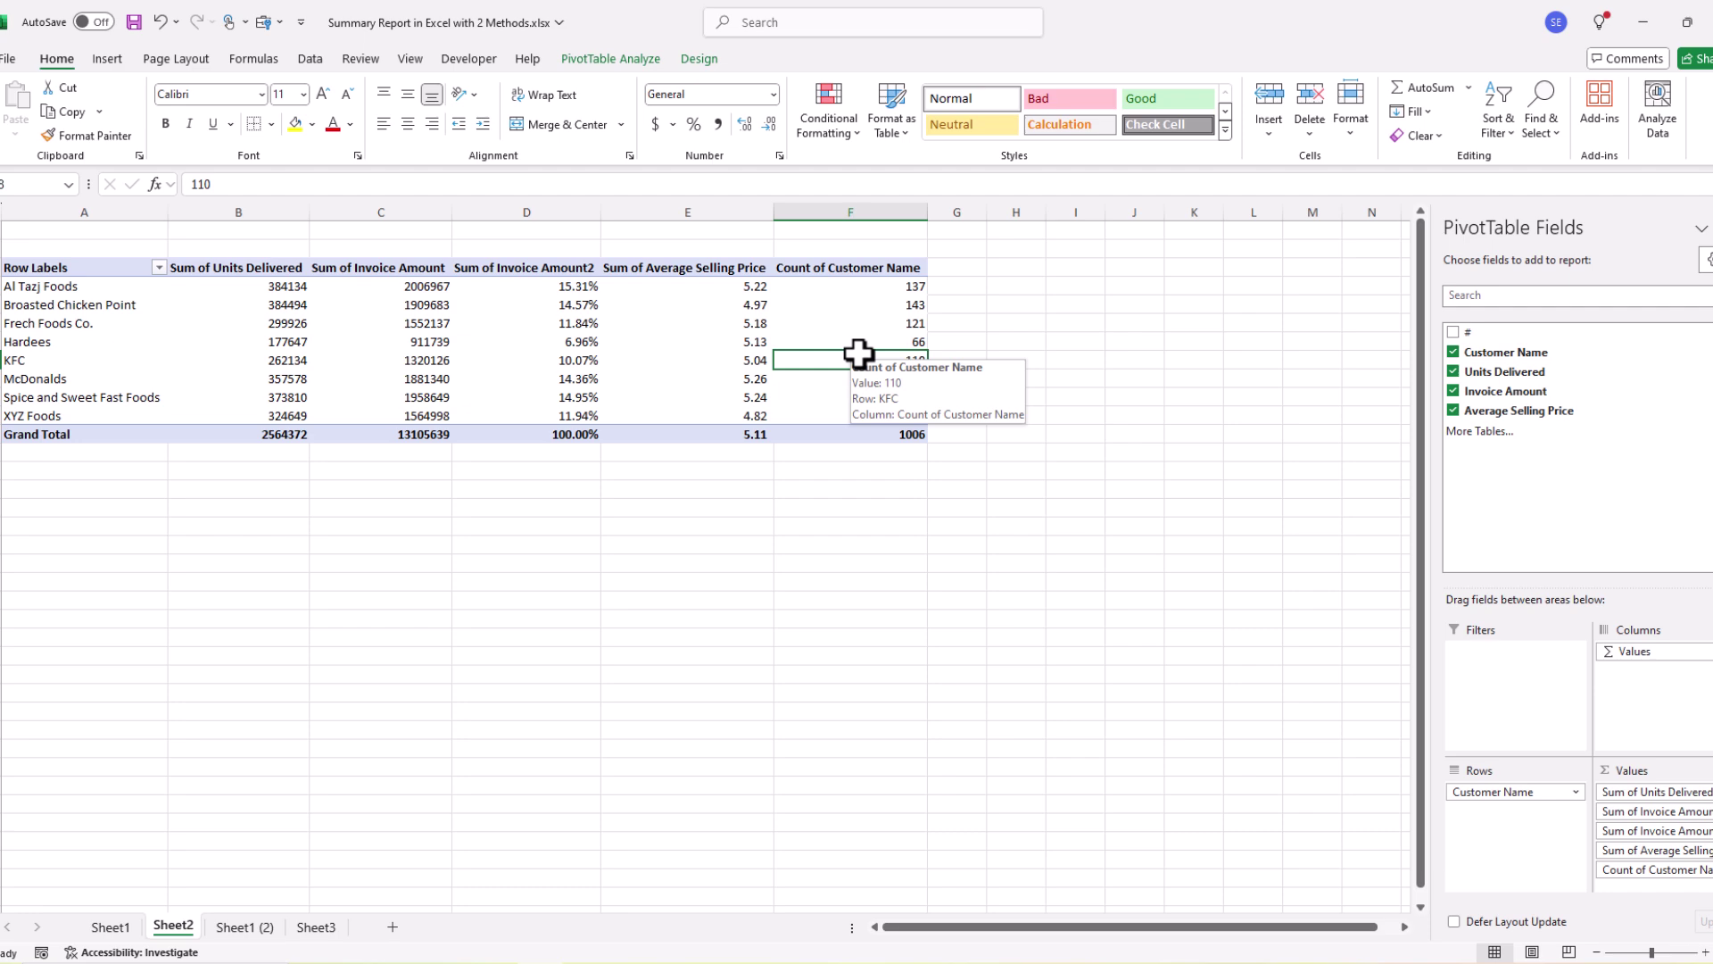
- Compare the pivot's customer rows with the Sheet1 (2) summary table
{"action": "left_click", "coordinate": [86, 269]}
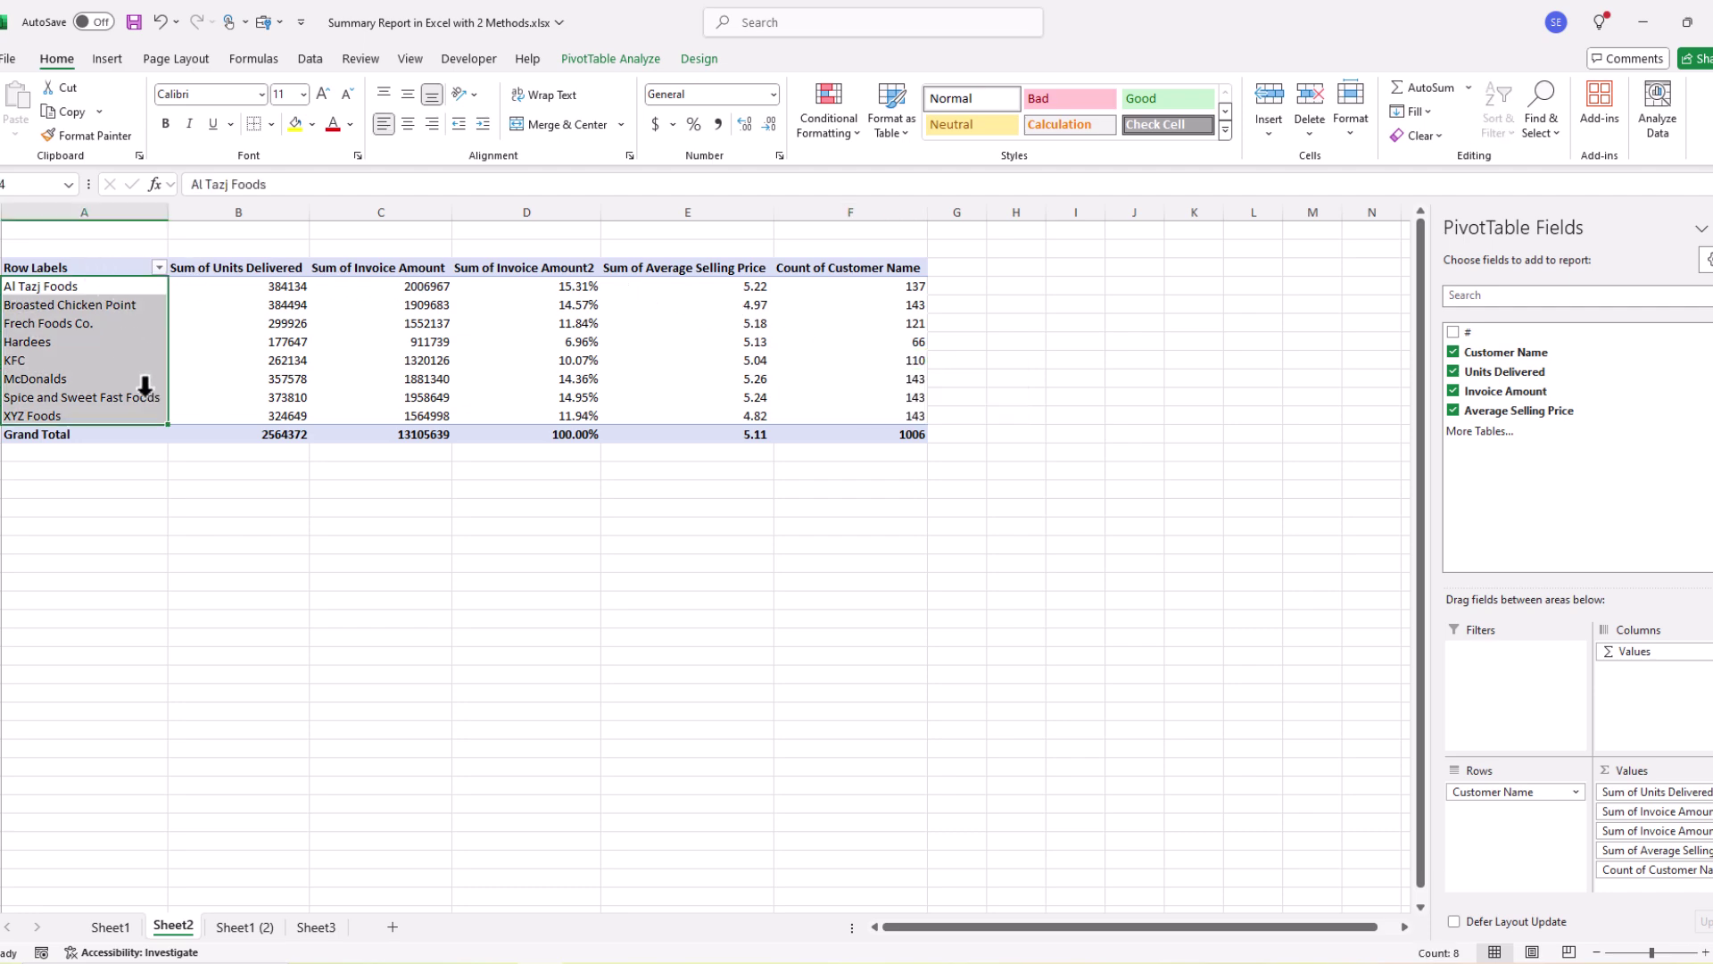
{"action": "left_click", "coordinate": [246, 927]}
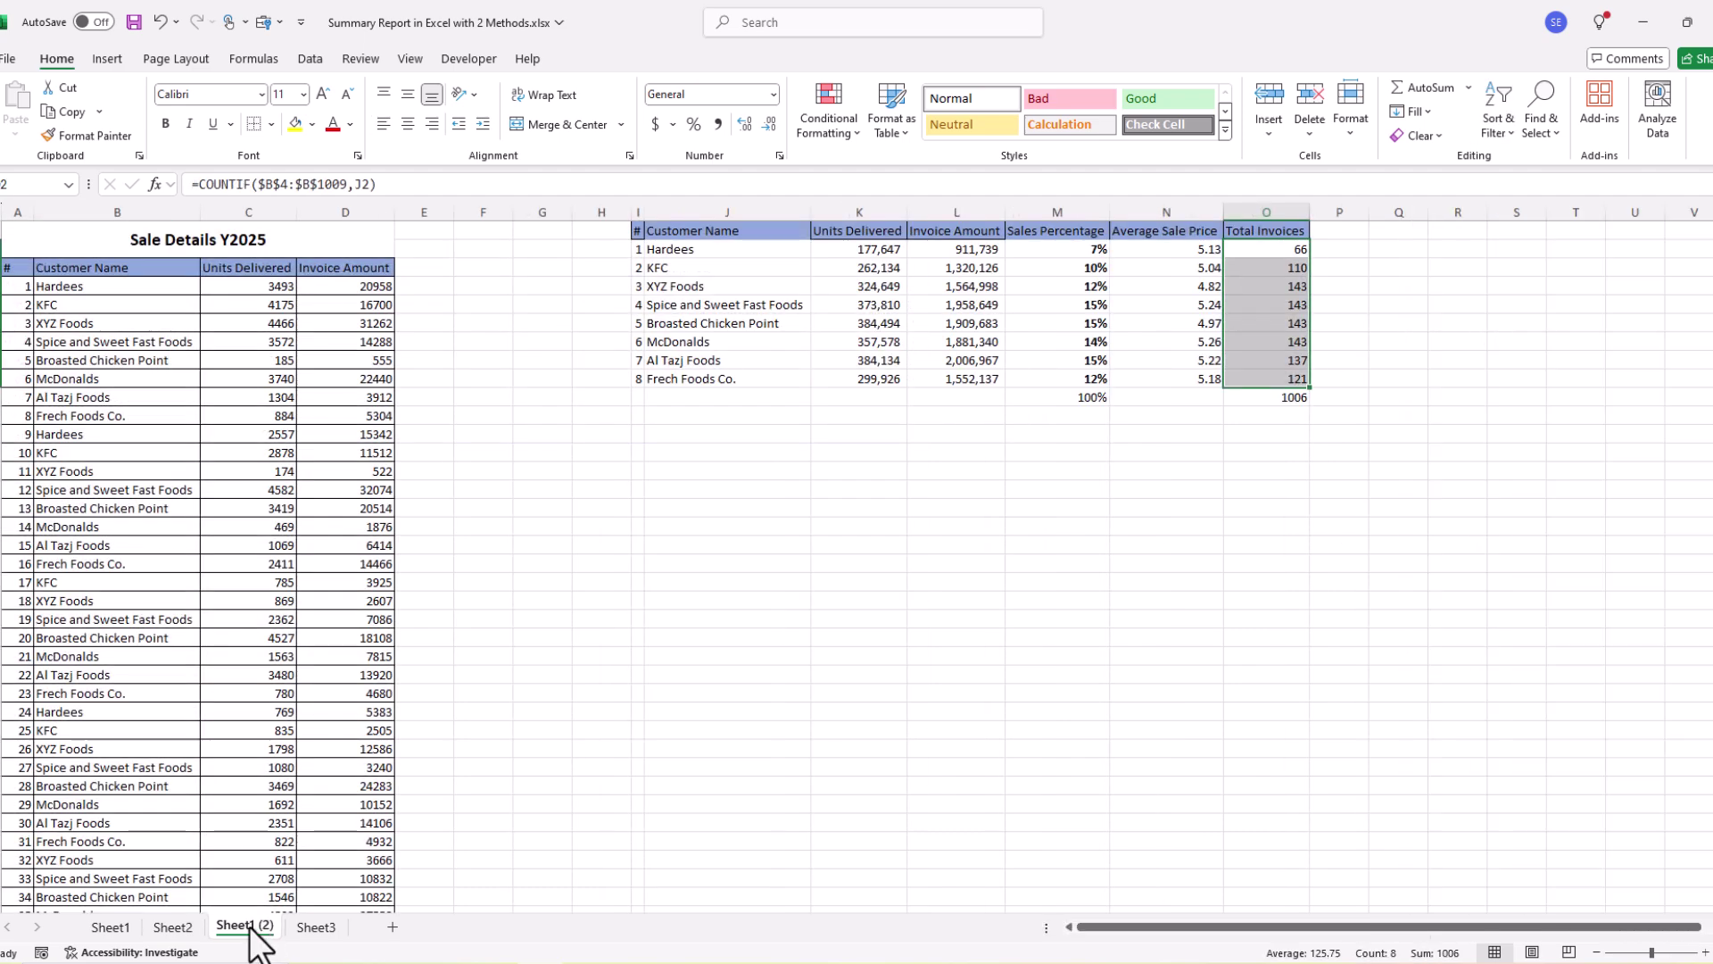
{"action": "left_click_drag", "start_coordinate": [646, 235], "coordinate": [1289, 379]}
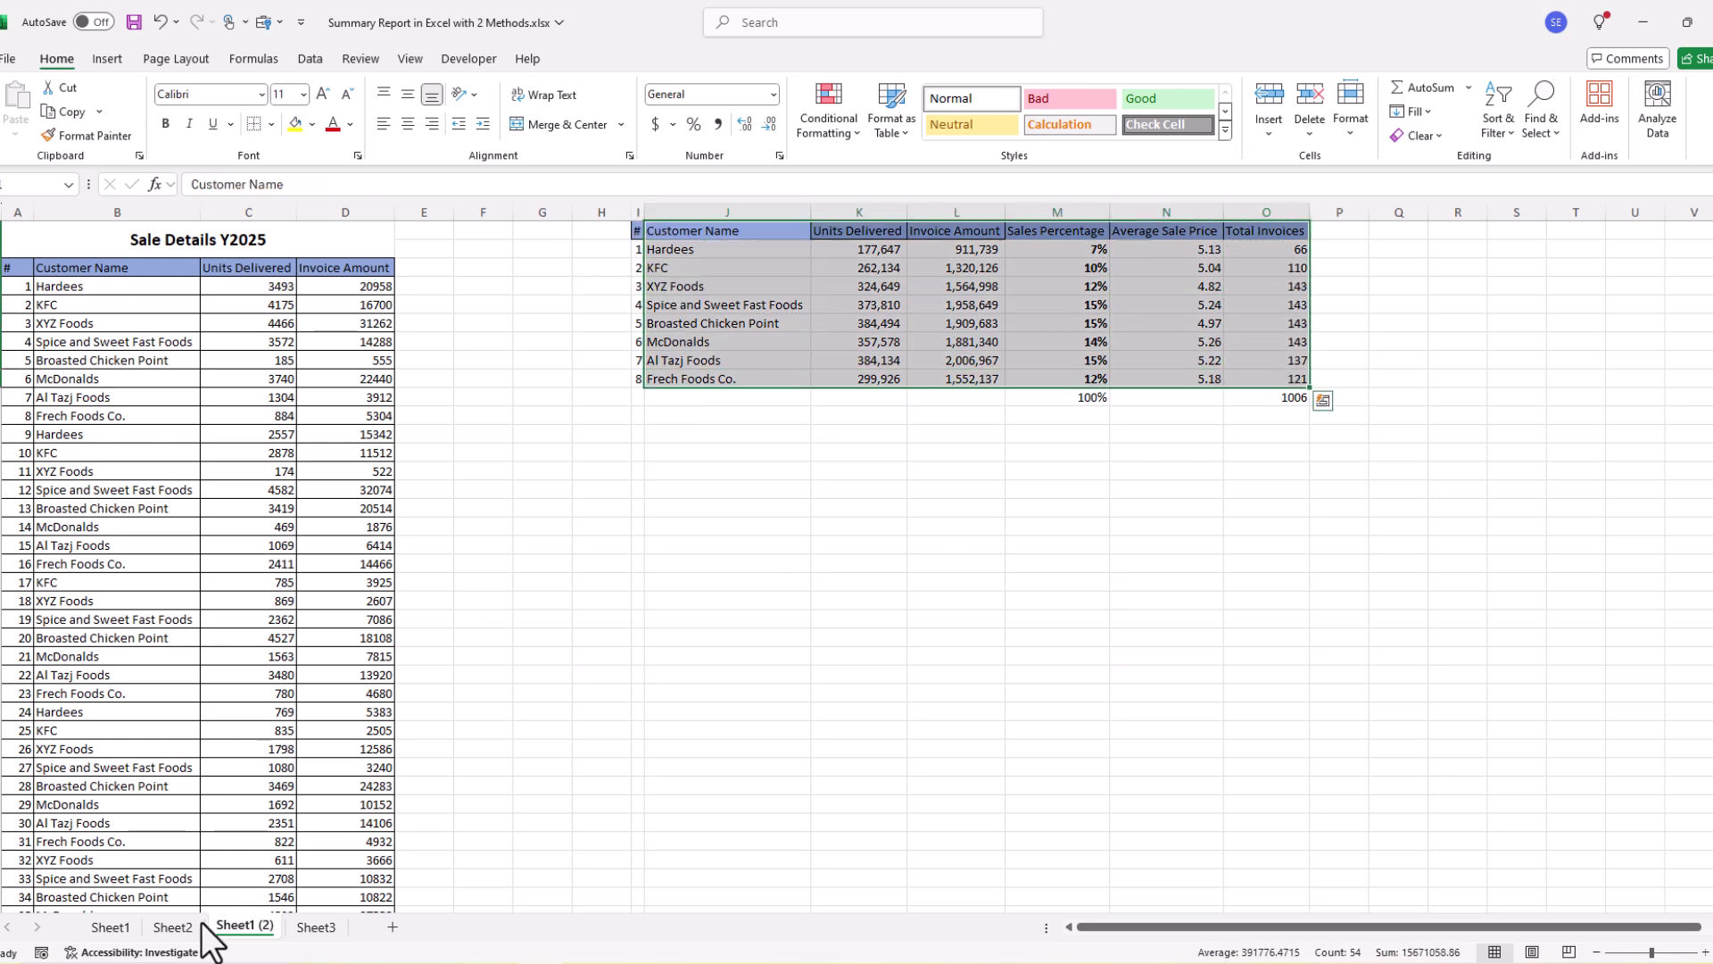
{"action": "left_click", "coordinate": [171, 927]}
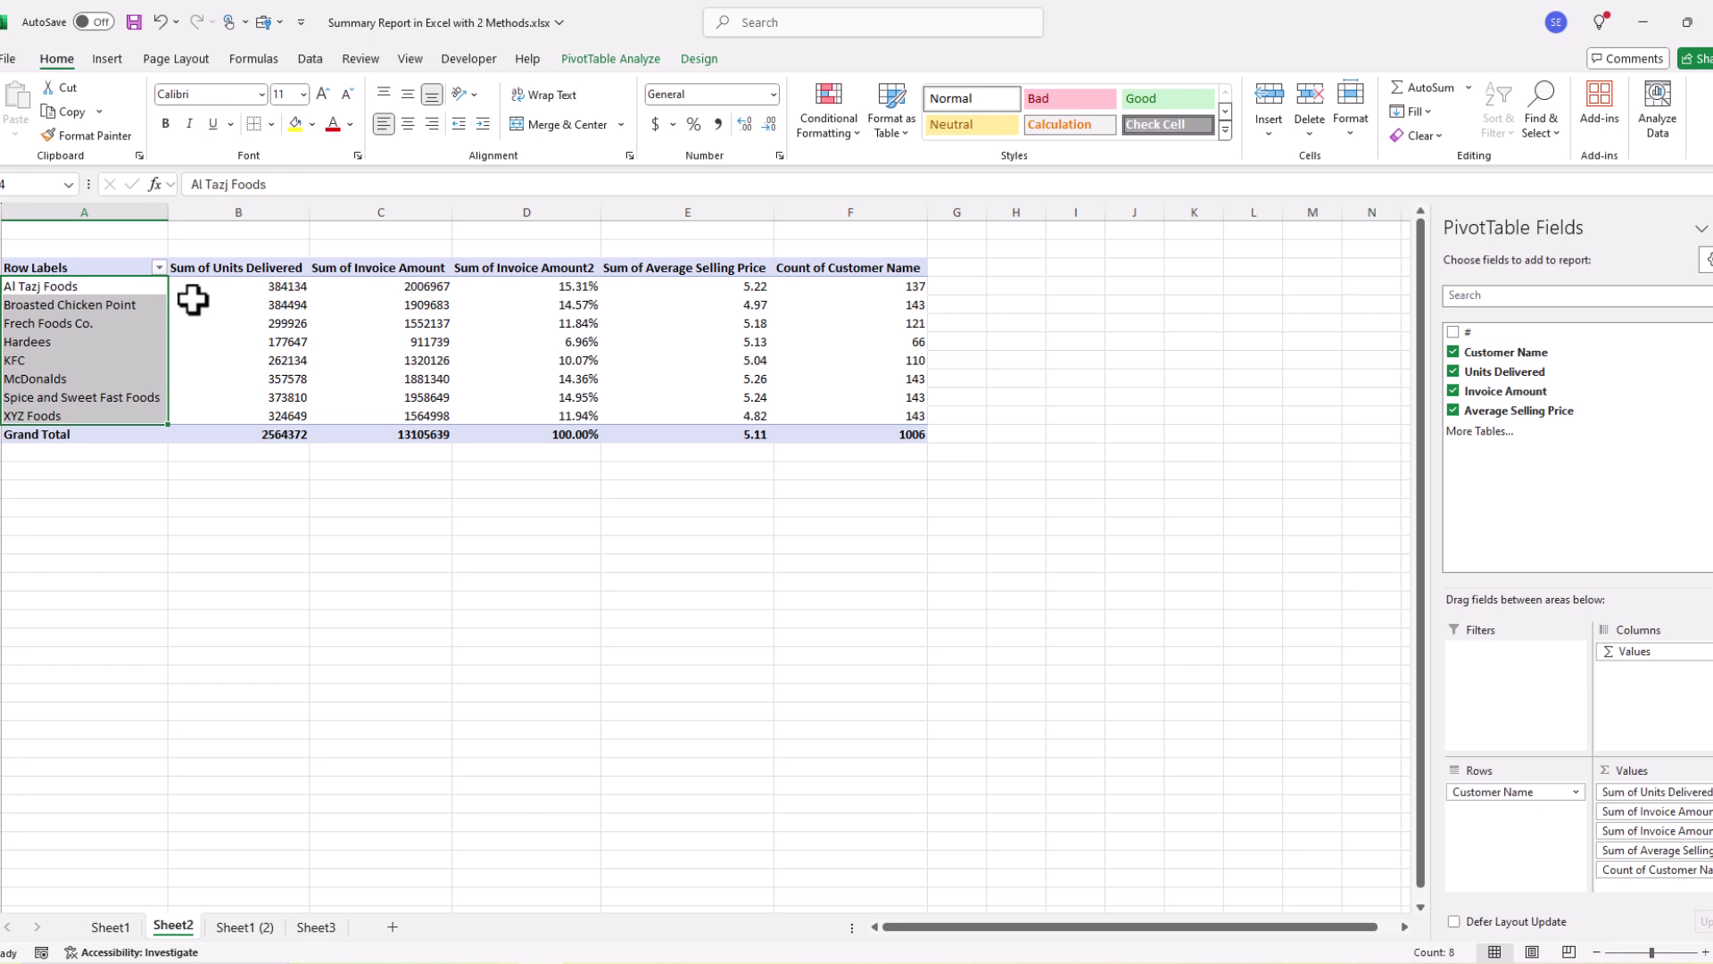